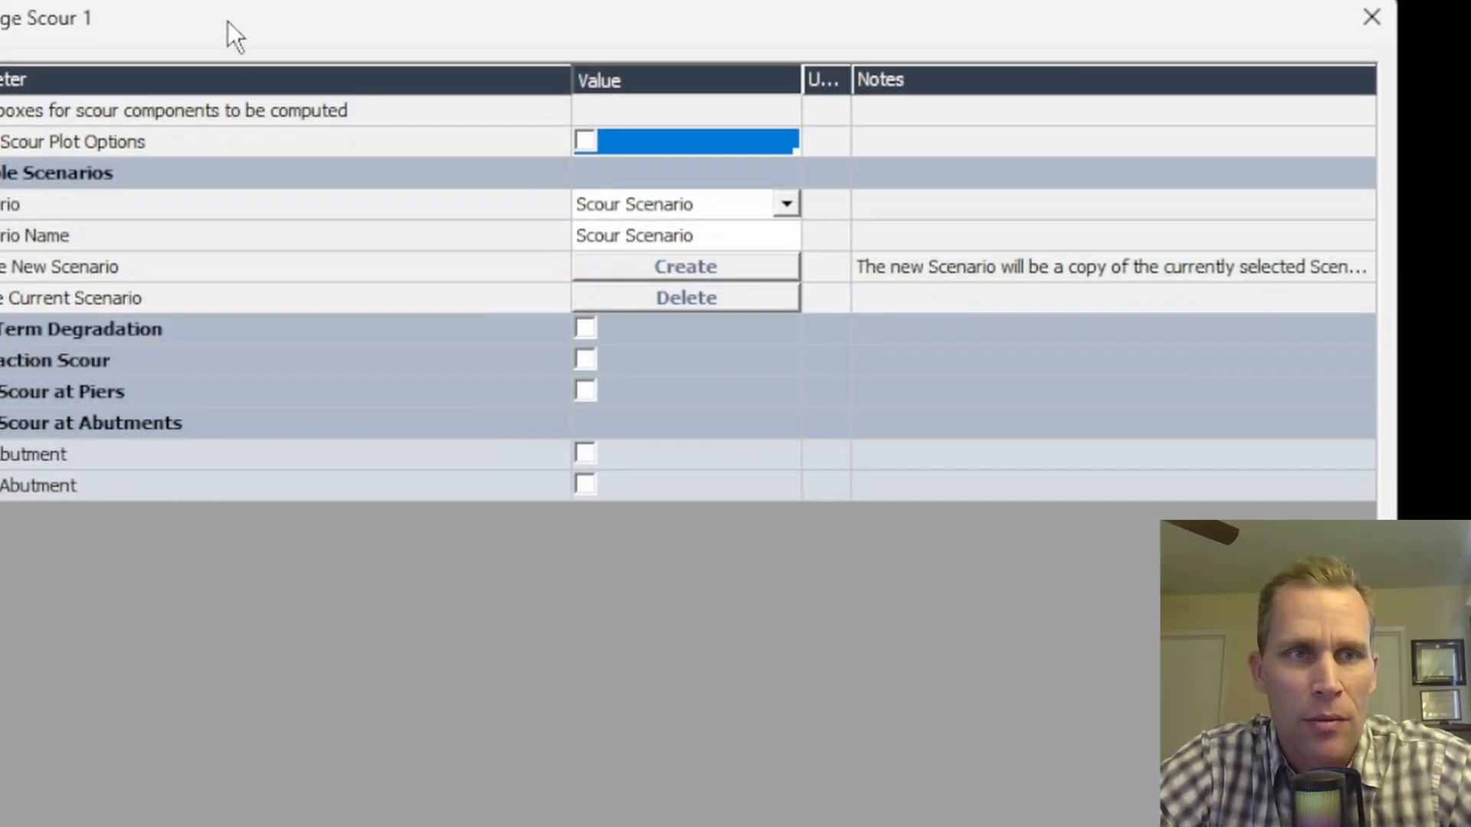
Enable Long Term Degradation in the bridge scour calculation and look over its input parameters.
left_click_drag(227, 21, 317, 33)
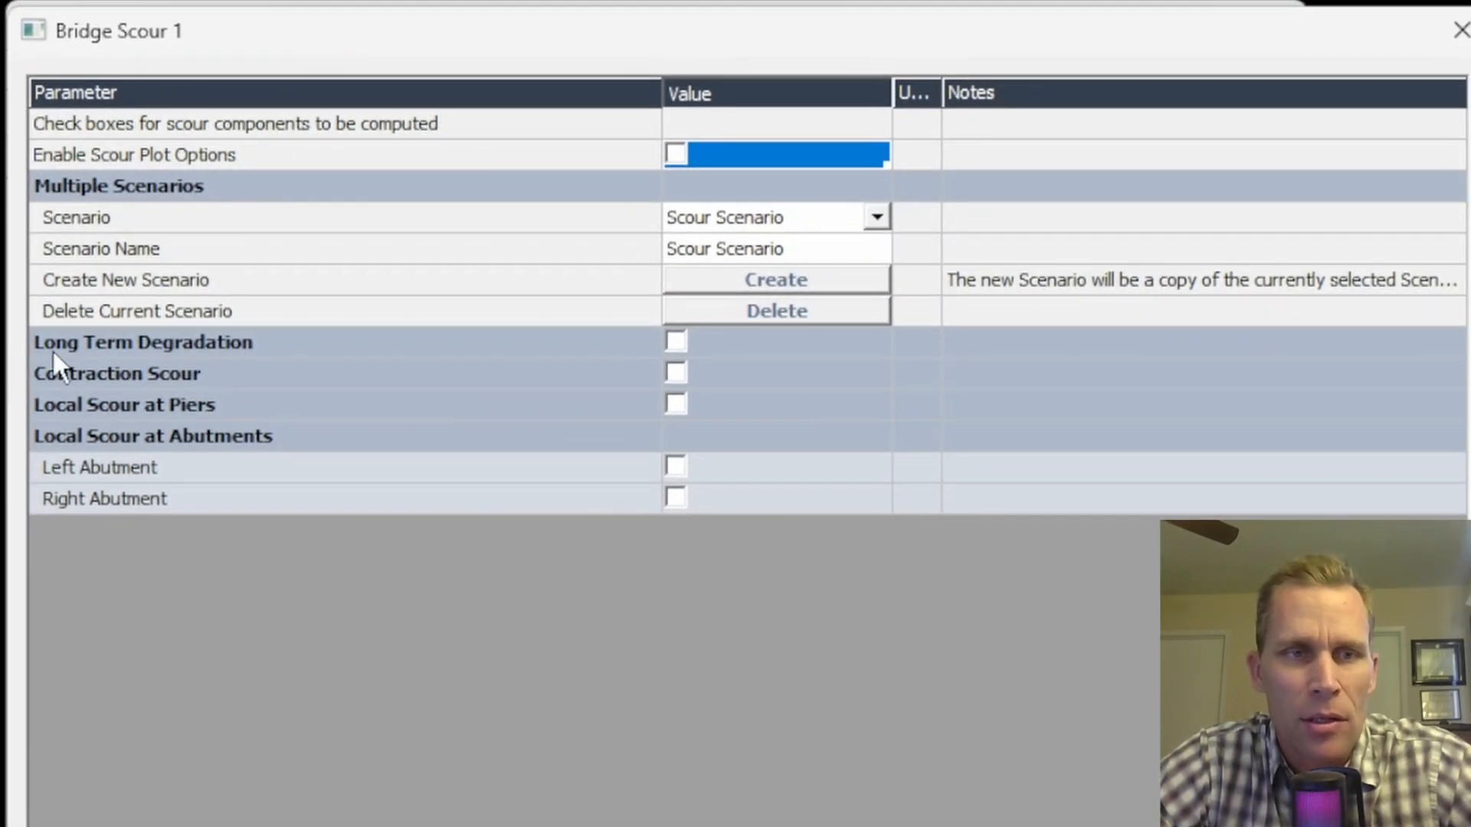
left_click(676, 342)
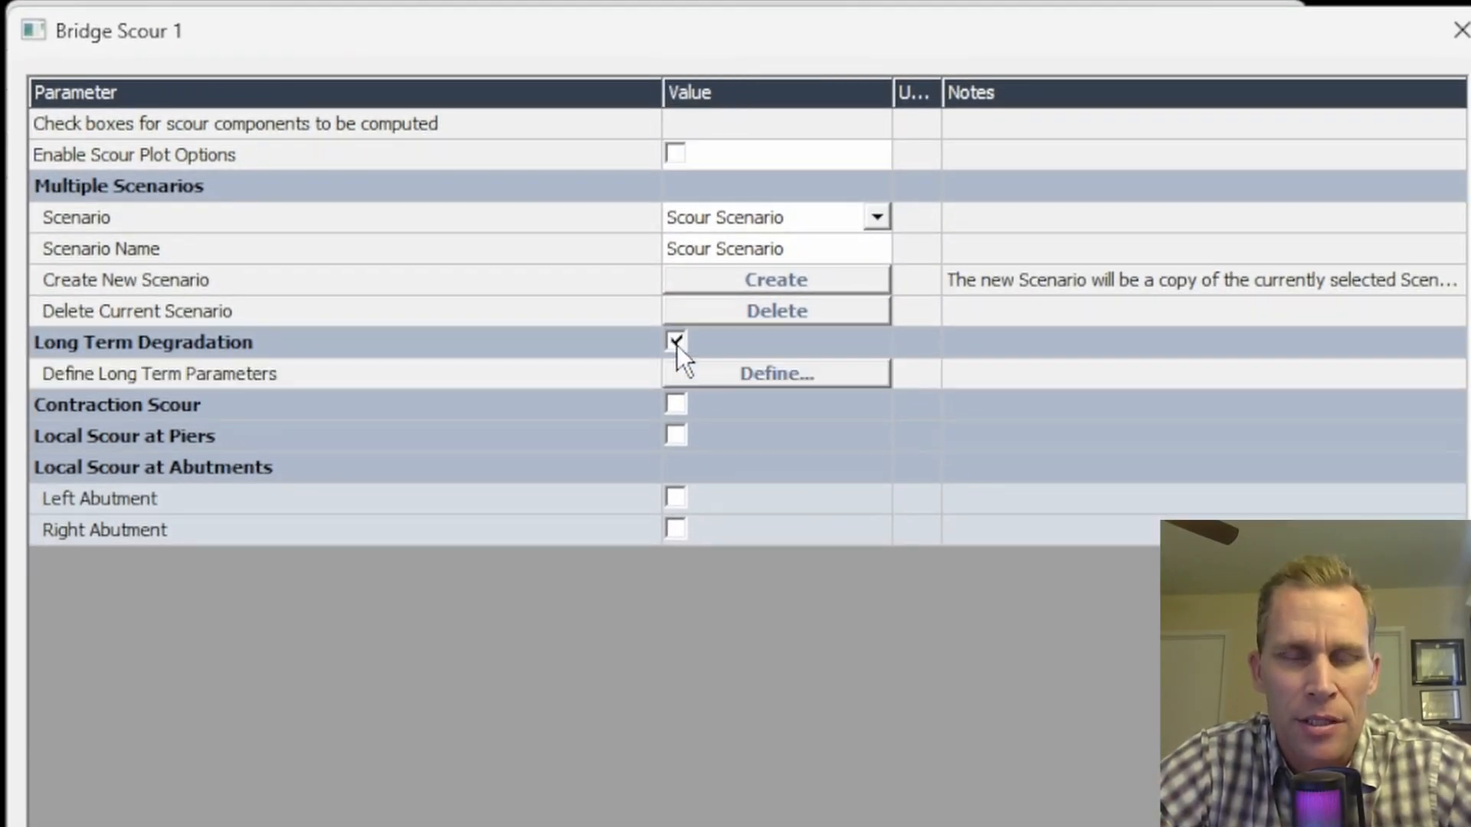
left_click(743, 375)
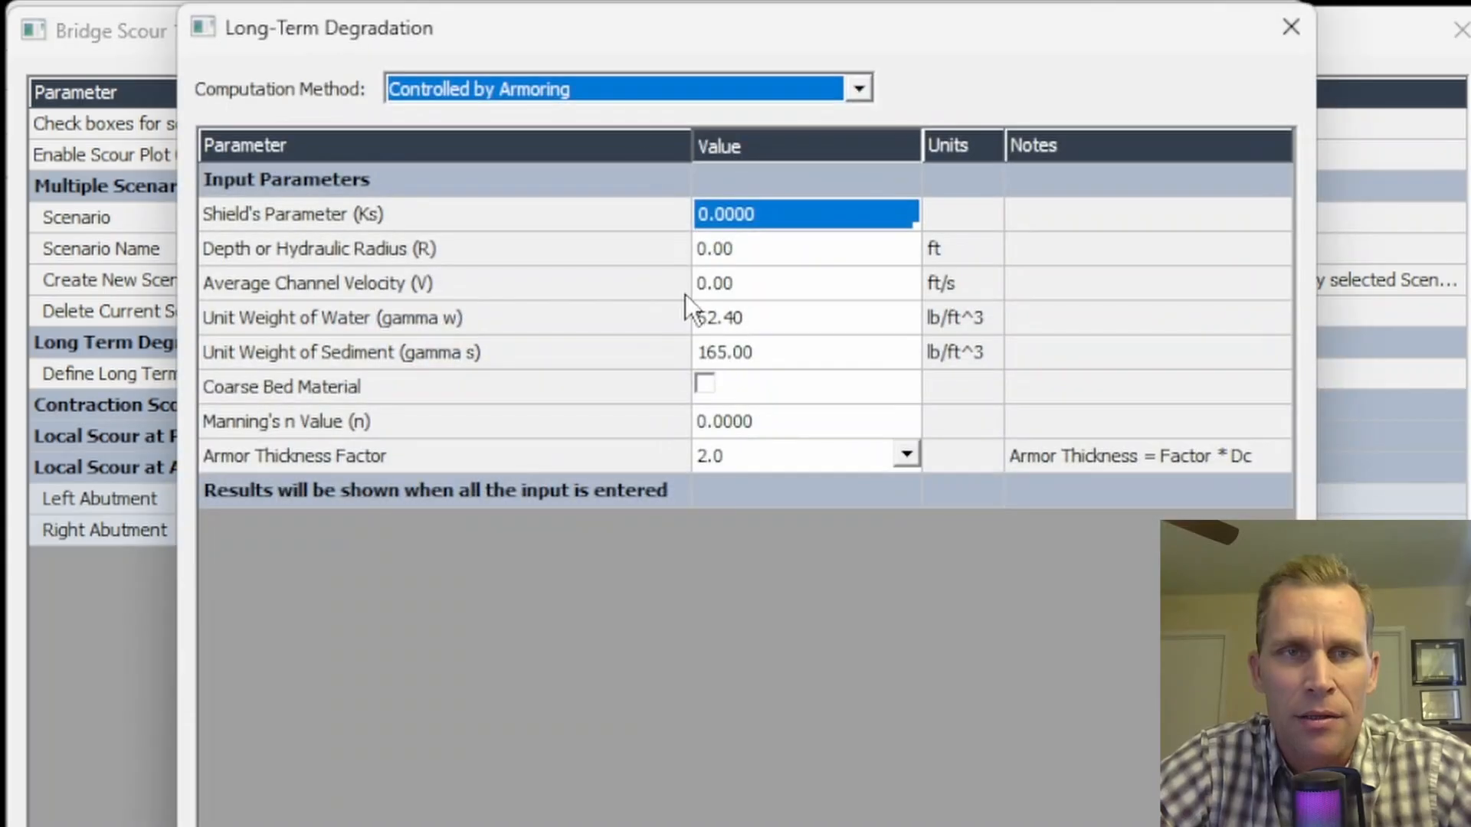
left_click_drag(626, 46, 471, 38)
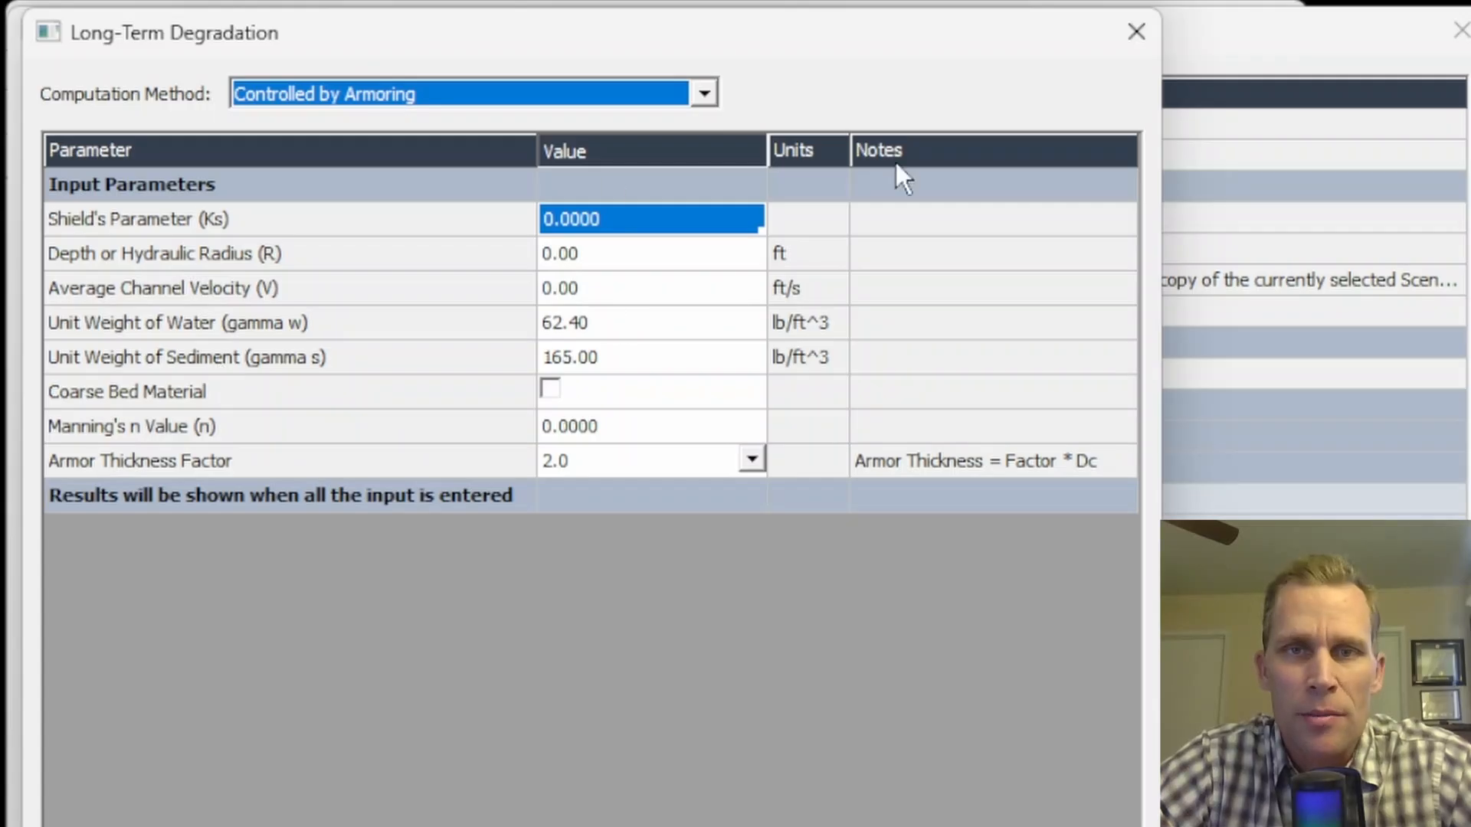
left_click(1136, 31)
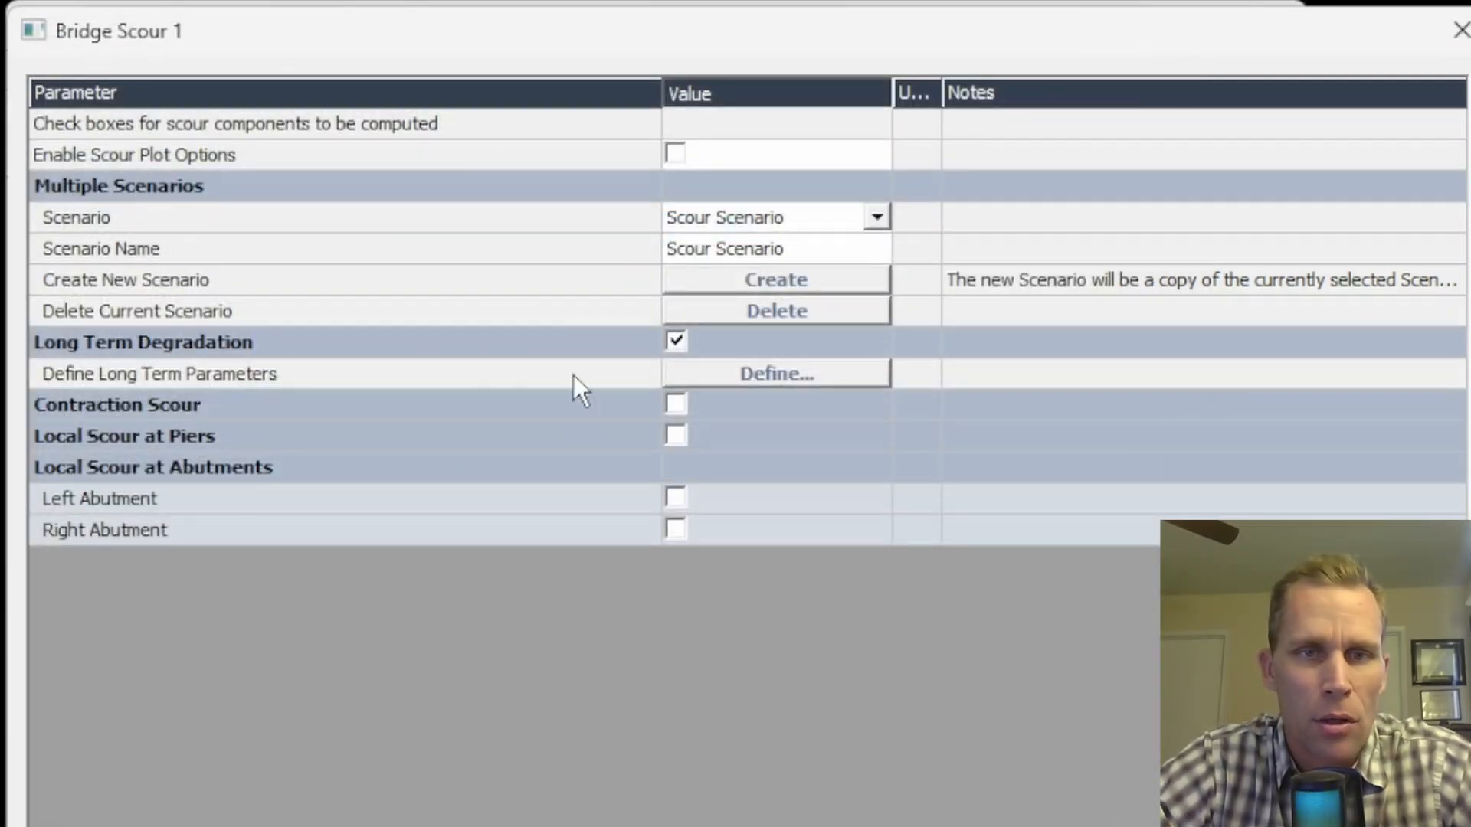
Review the computation methods offered for long-term degradation without changing the current one.
left_click(730, 374)
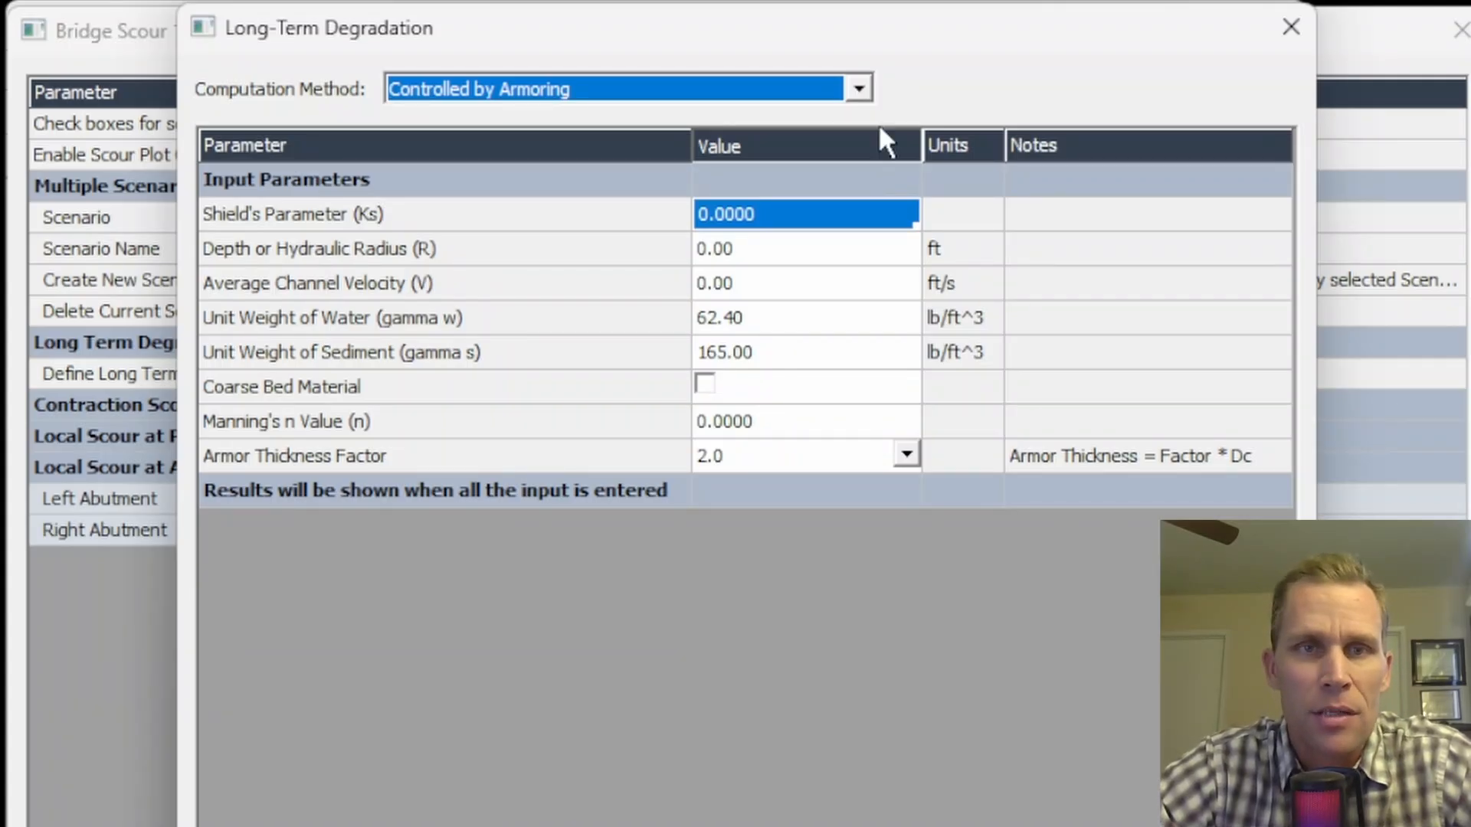
left_click(858, 89)
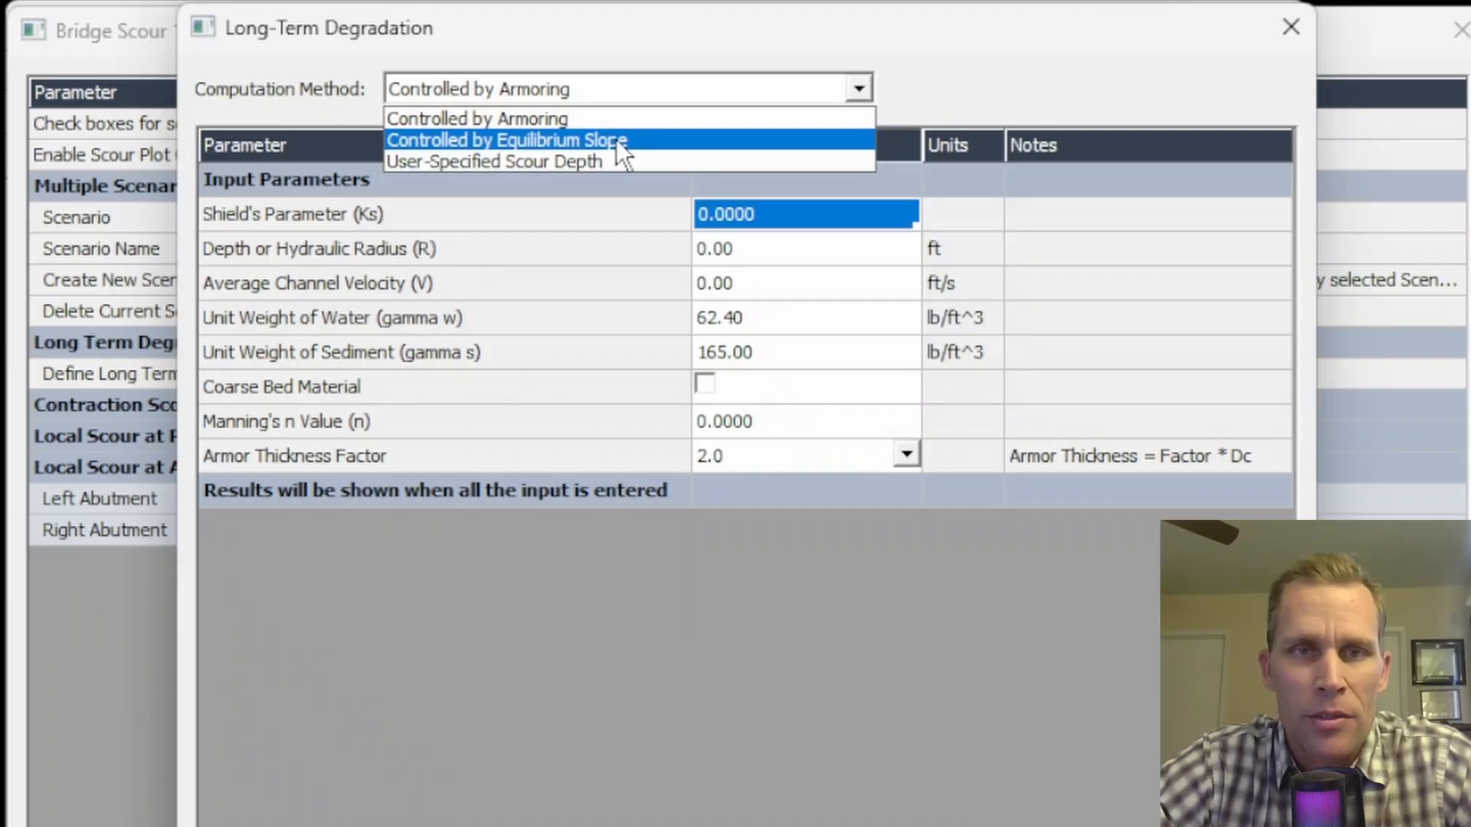
left_click(819, 87)
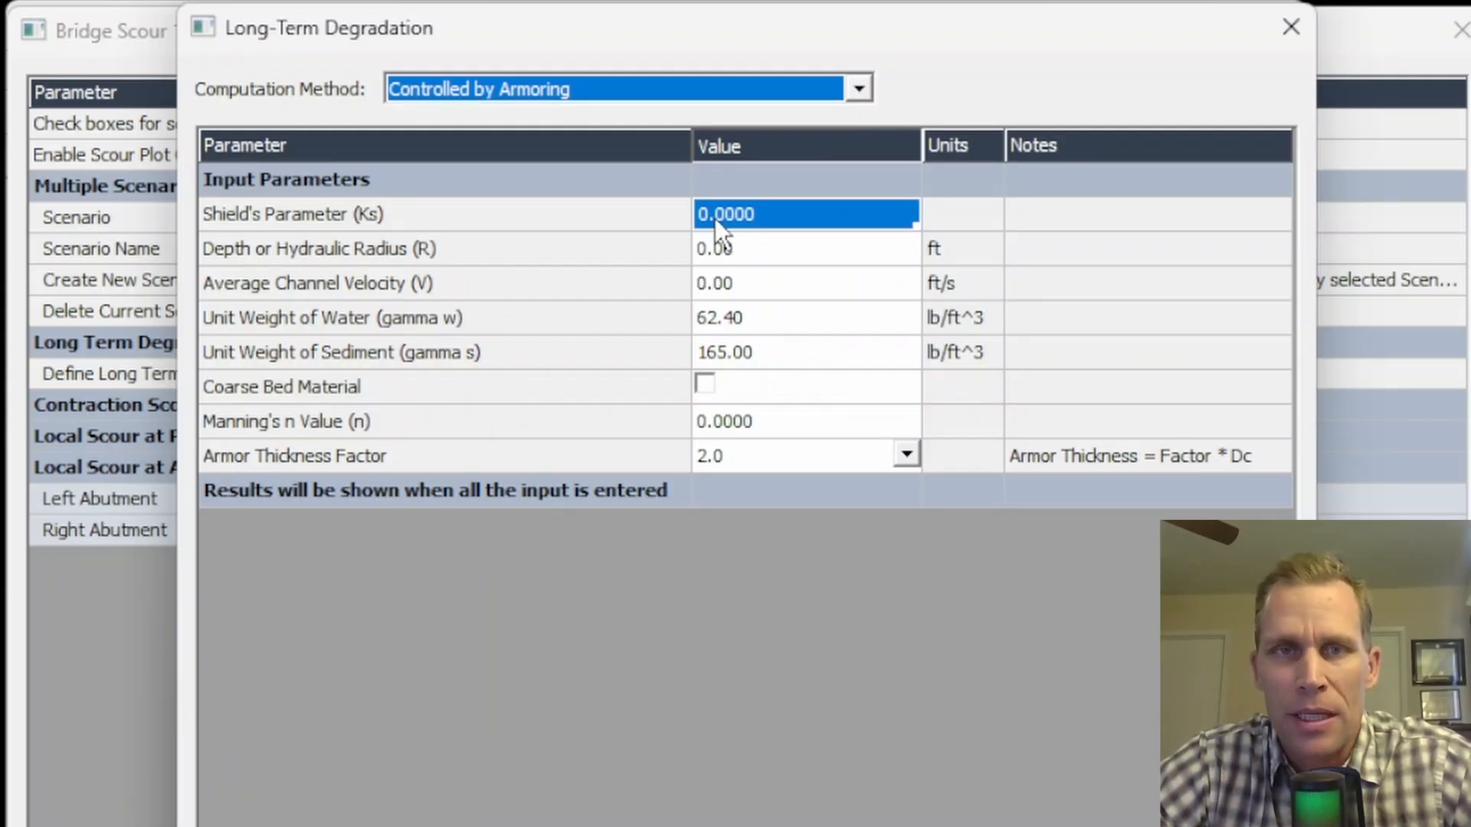
left_click(1294, 30)
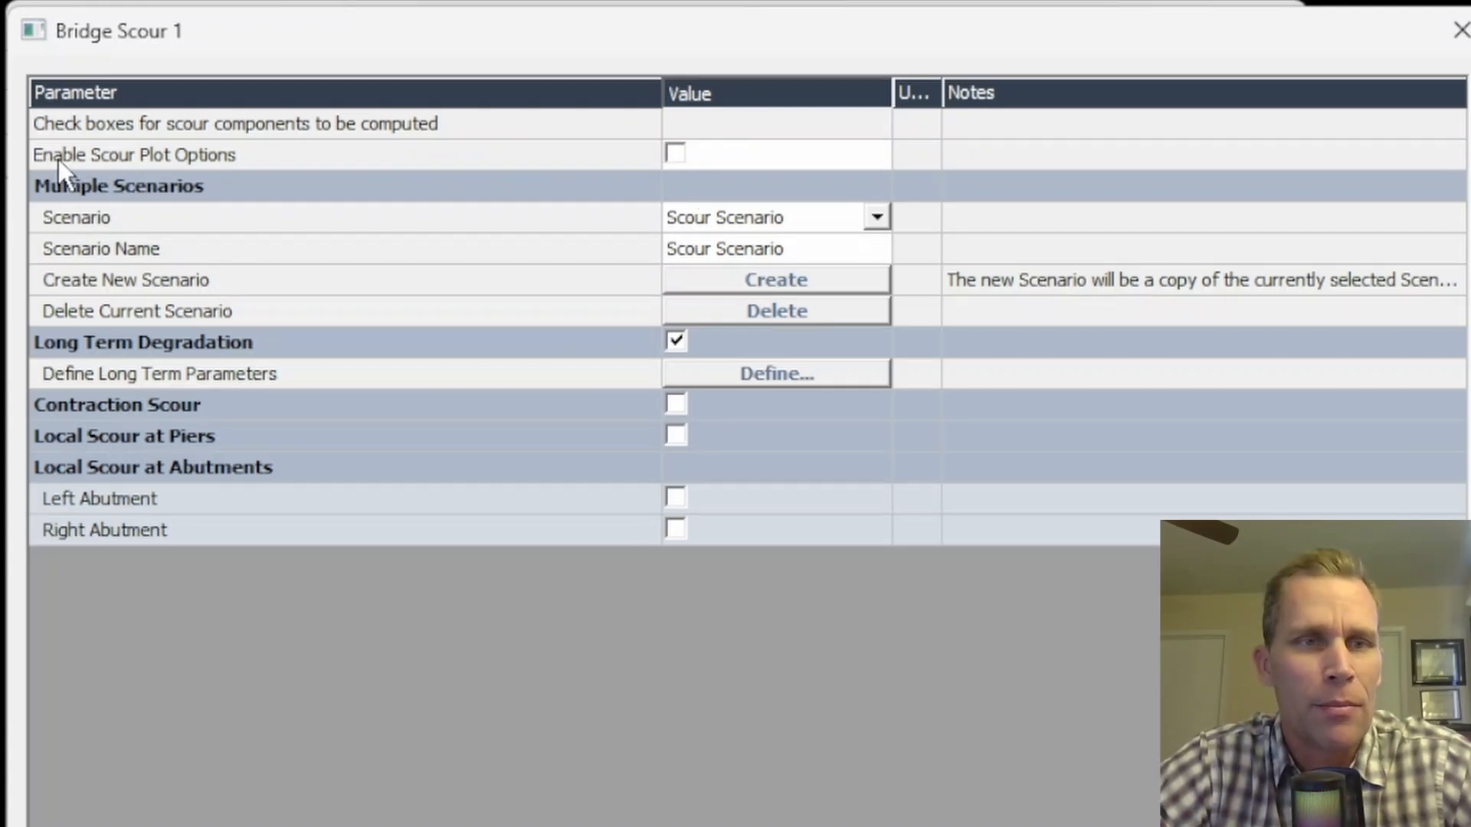
Enable the scour plot options and load project.prj from the hecras6.6 folder for the HEC-RAS geometry import.
left_click(677, 154)
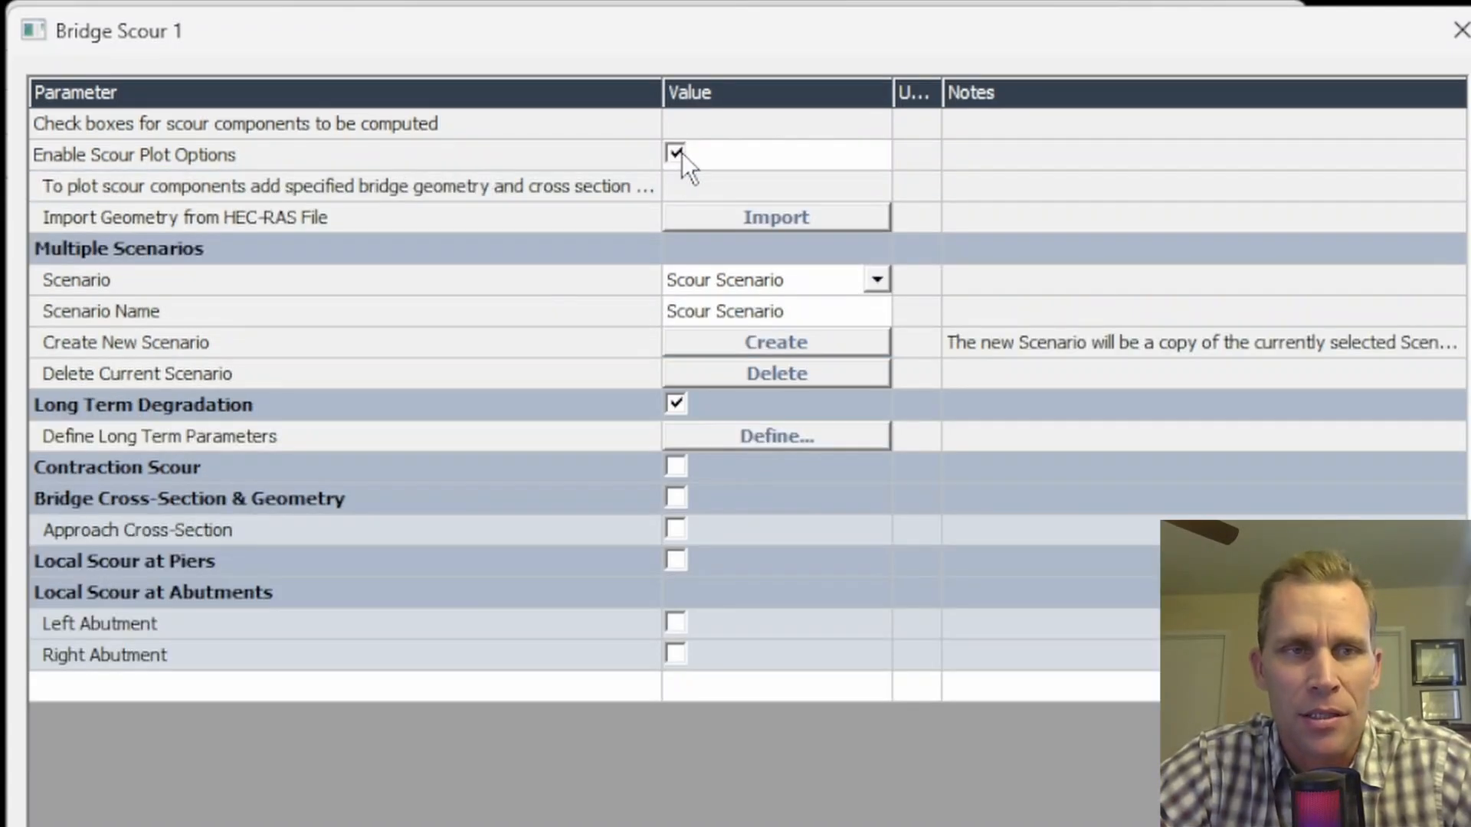
left_click(761, 217)
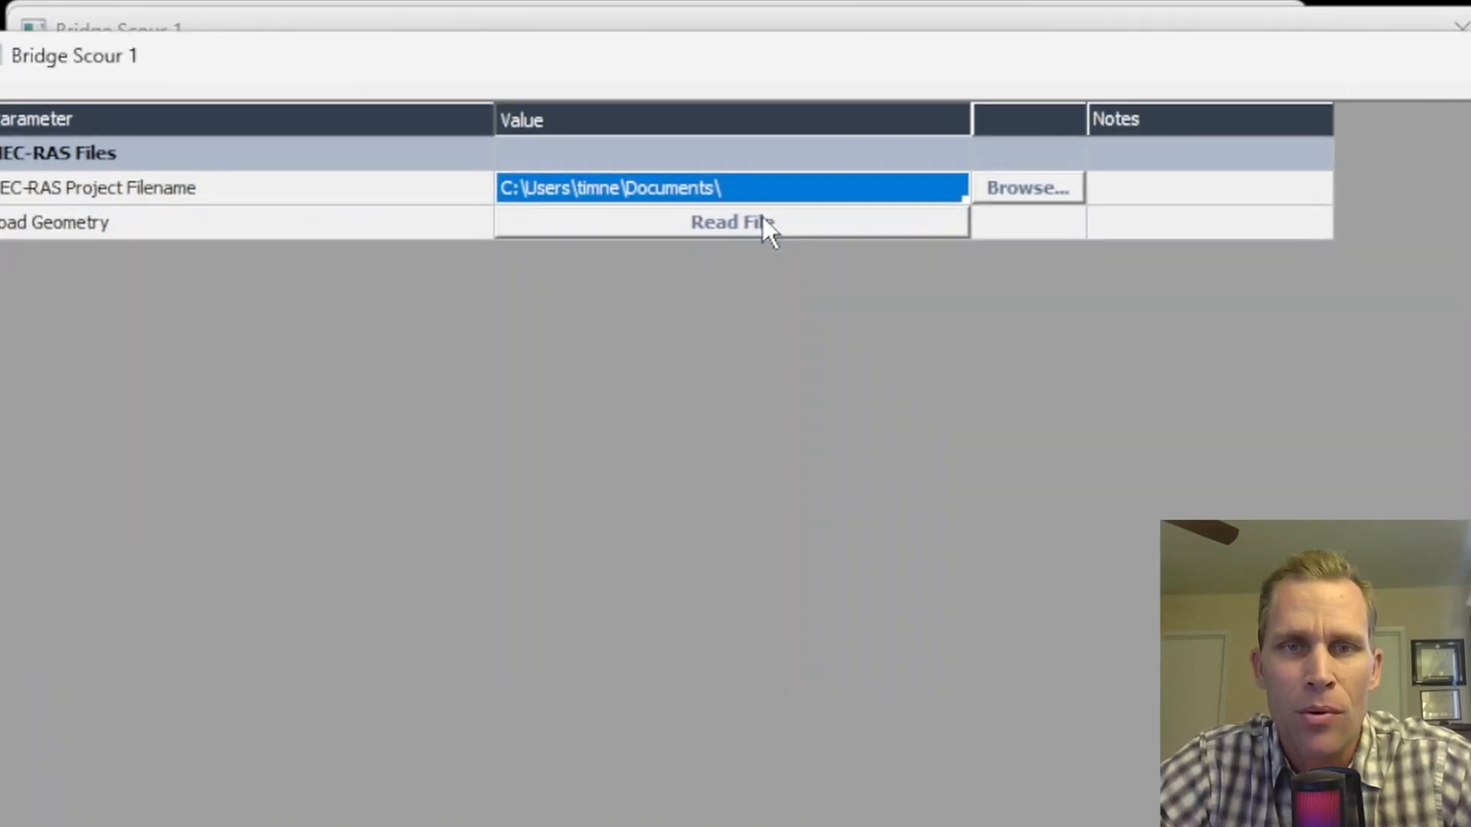
left_click_drag(807, 74, 850, 51)
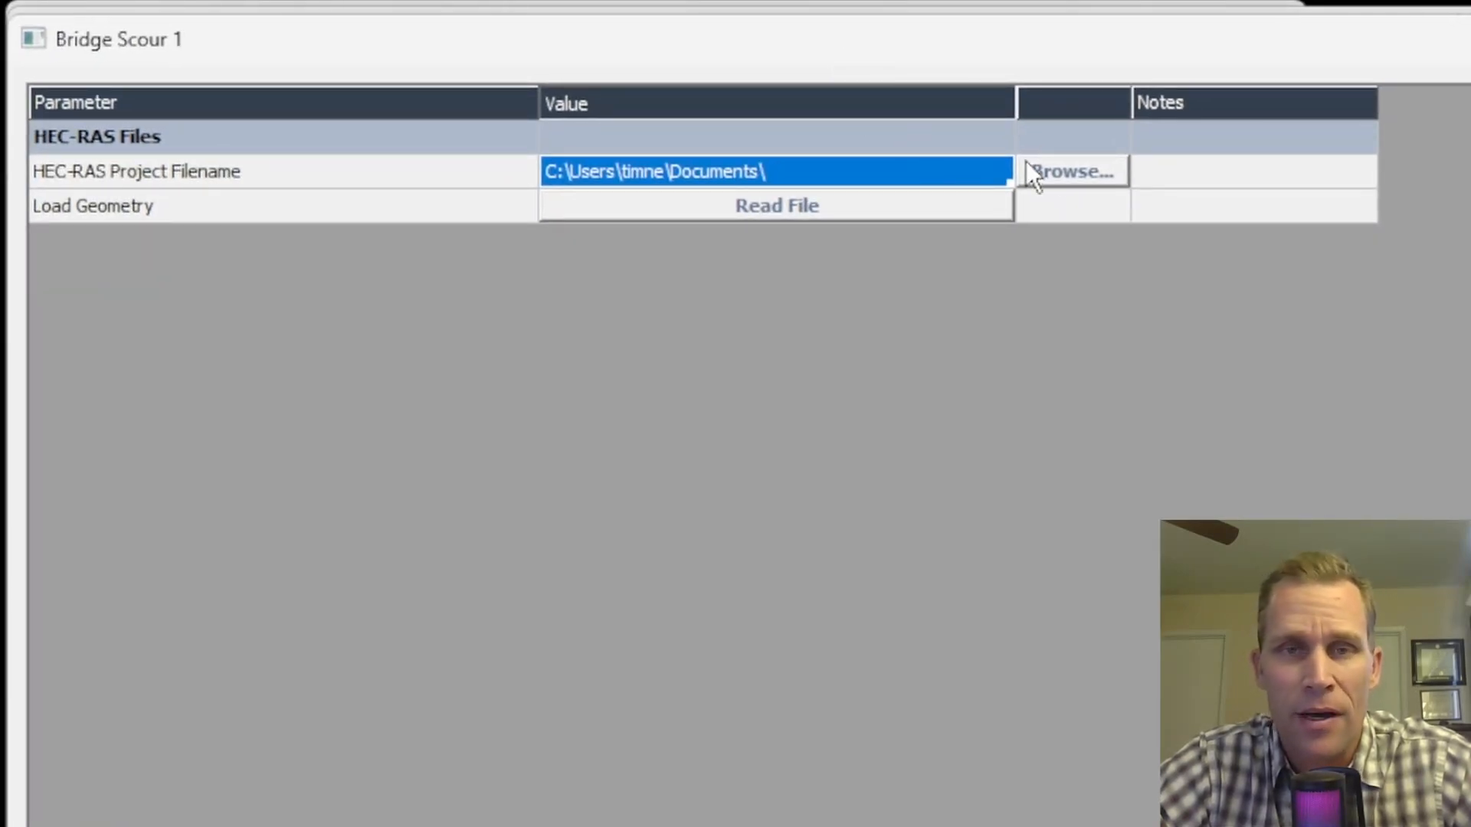
left_click(1063, 176)
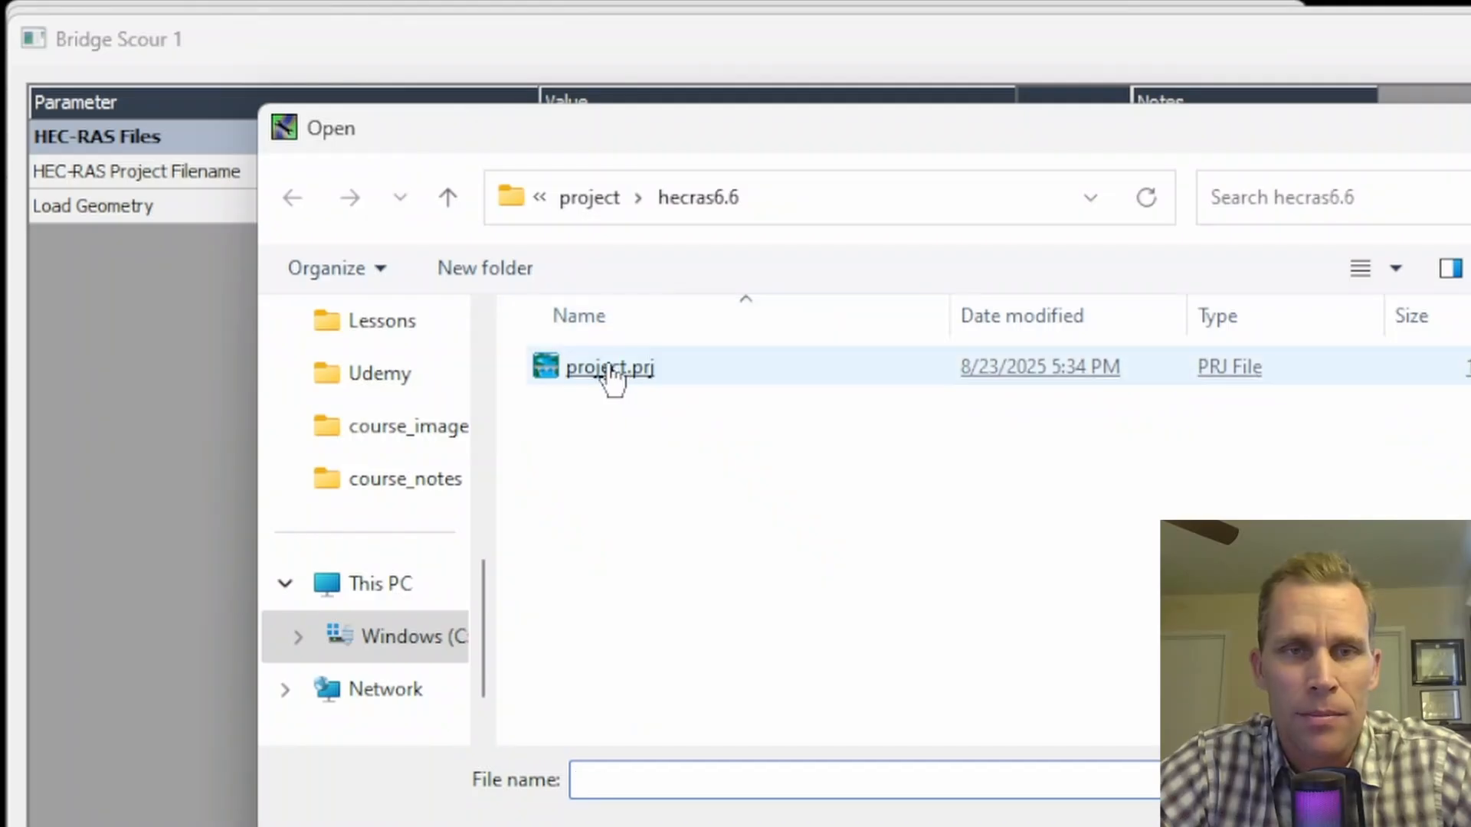
double_click(610, 367)
Assign station 600 as the approach cross-section, station 400 as the bridge cross-section and station 300 as the bridge.
left_click(996, 309)
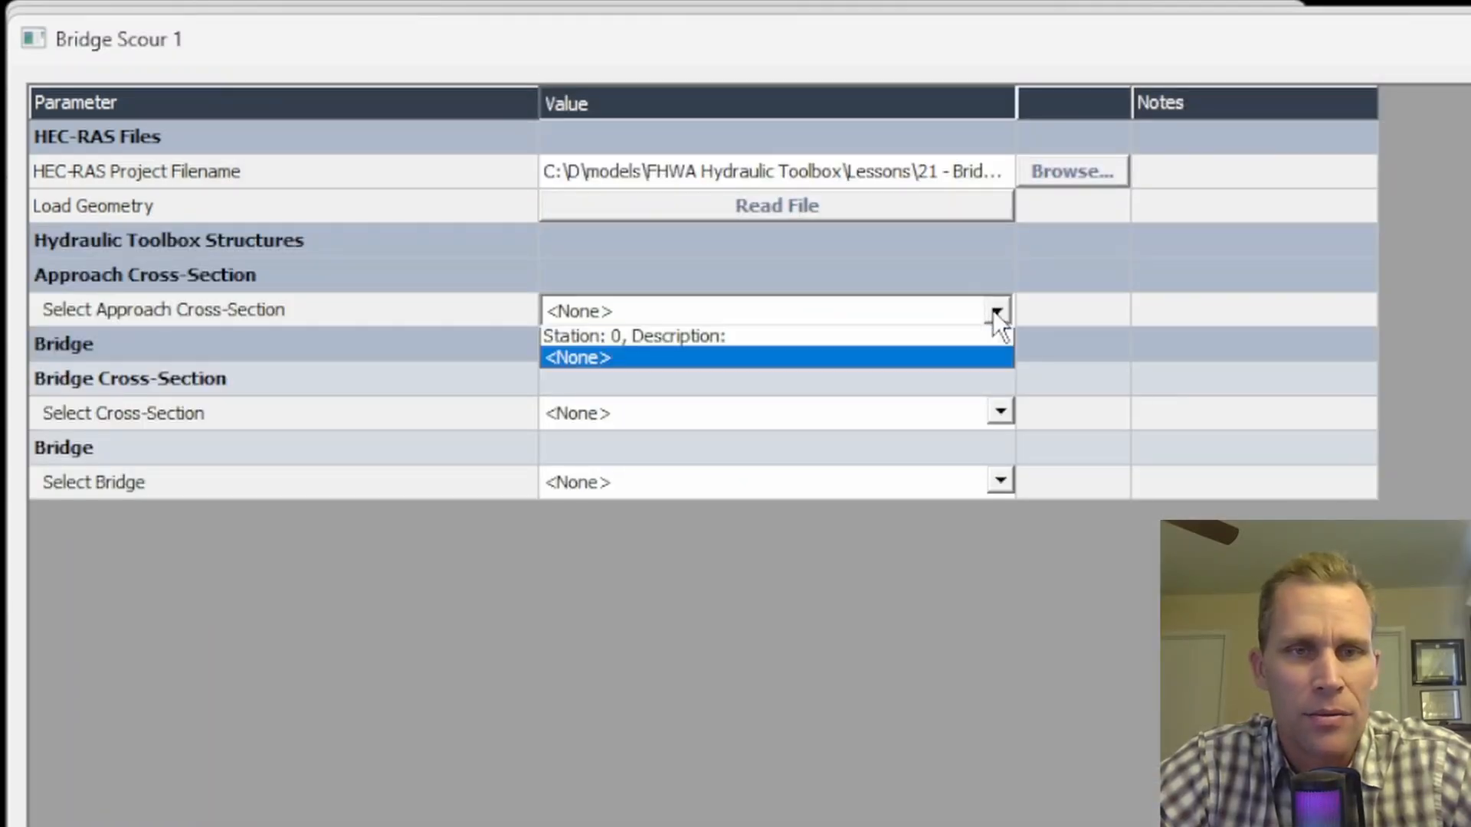
left_click(847, 338)
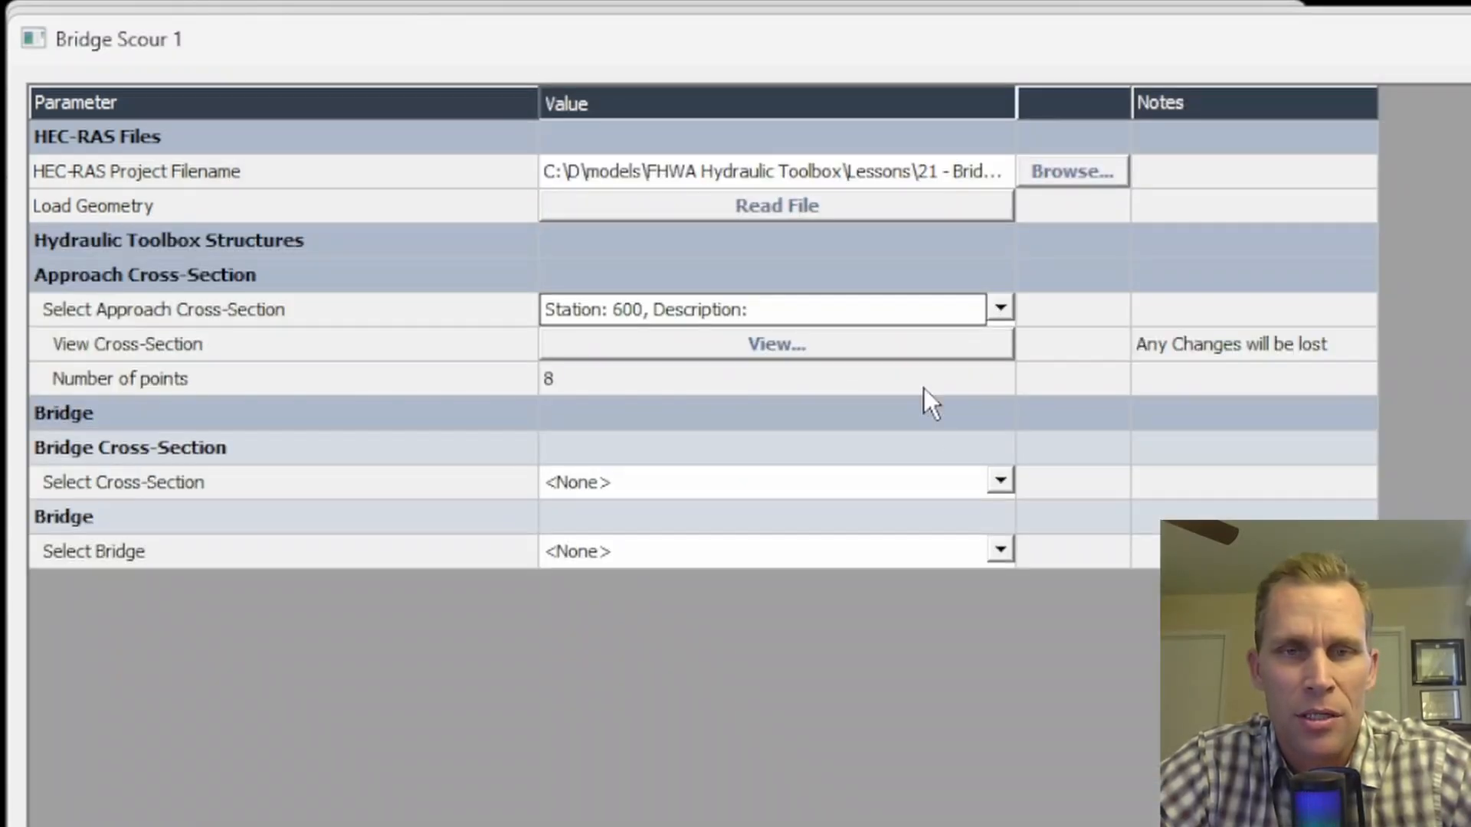
left_click(998, 483)
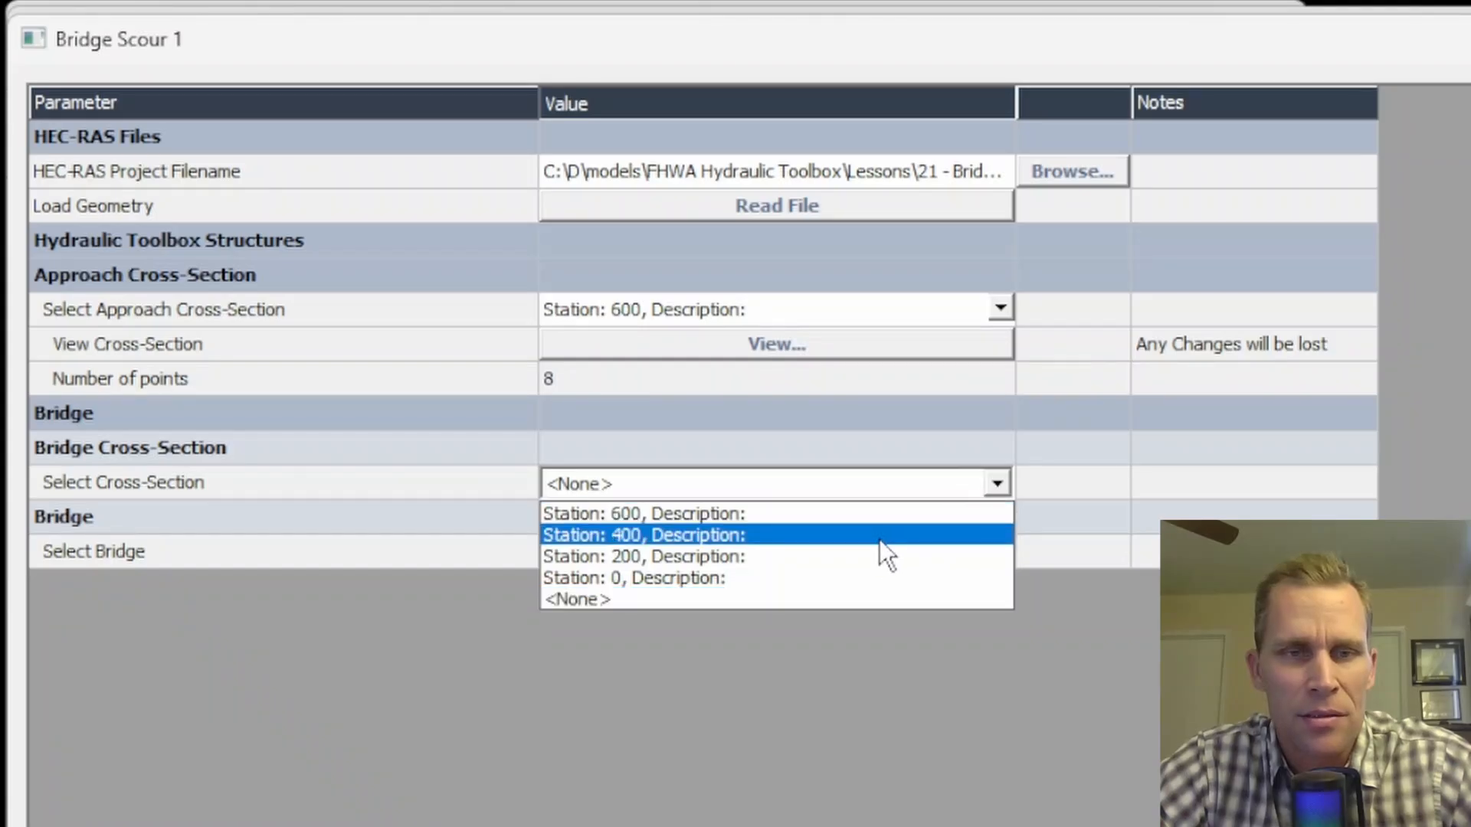
left_click(853, 541)
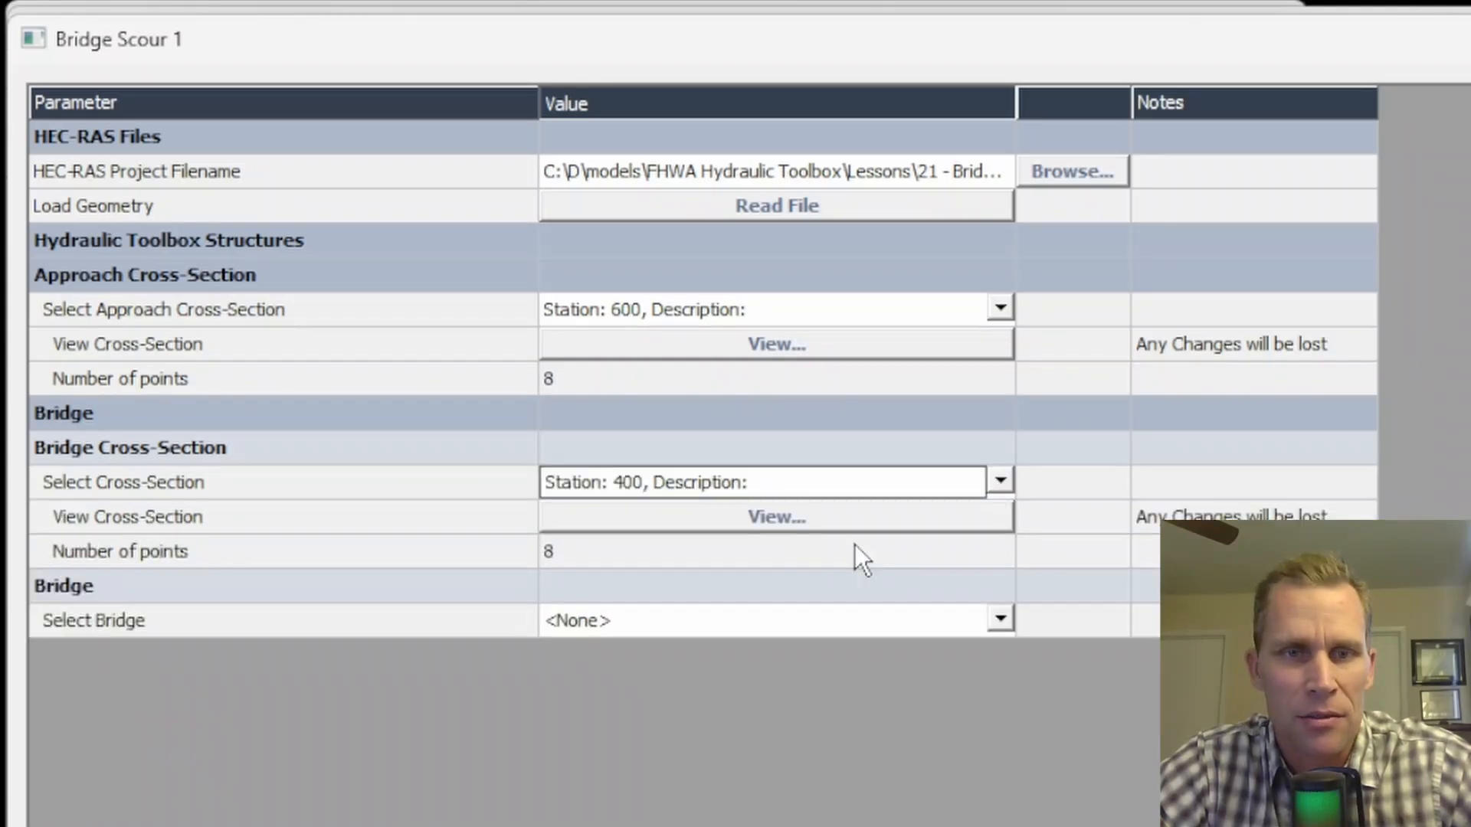
left_click(998, 622)
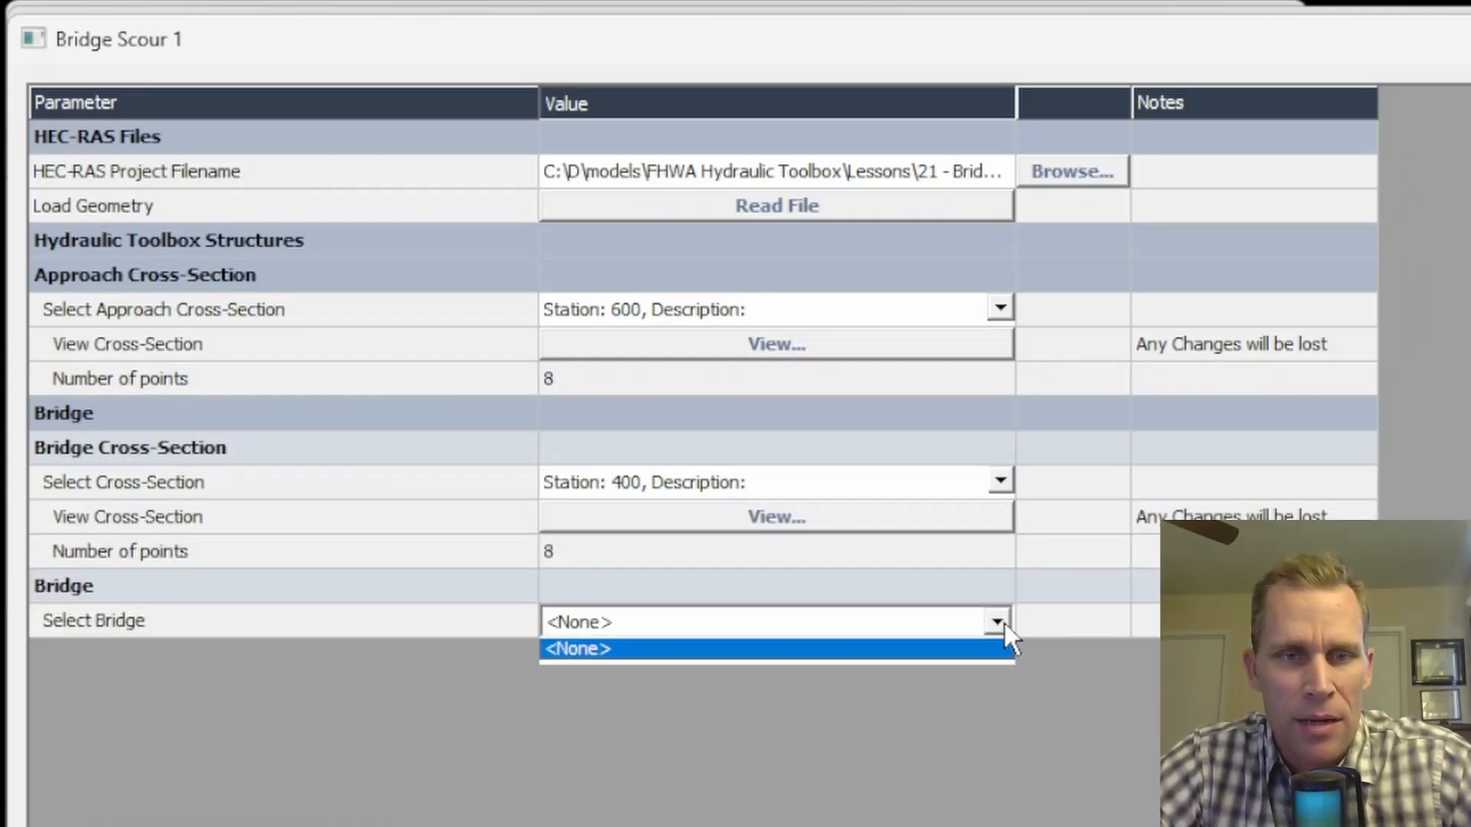
left_click(820, 648)
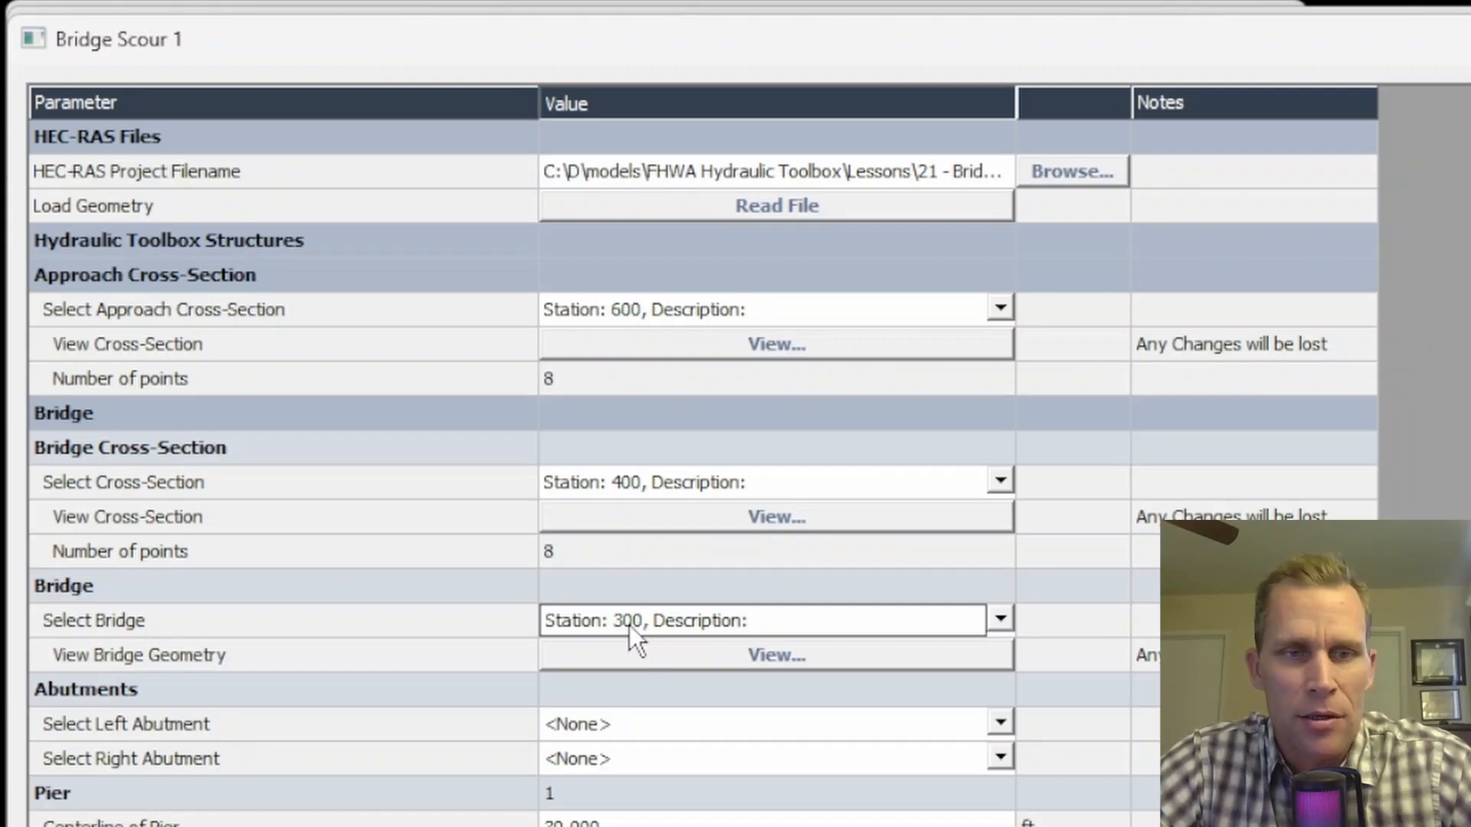
Assign abutment 0 as the left and abutment 1 as the right abutment, and accept the geometry import.
scroll(611, 609, "down", 3)
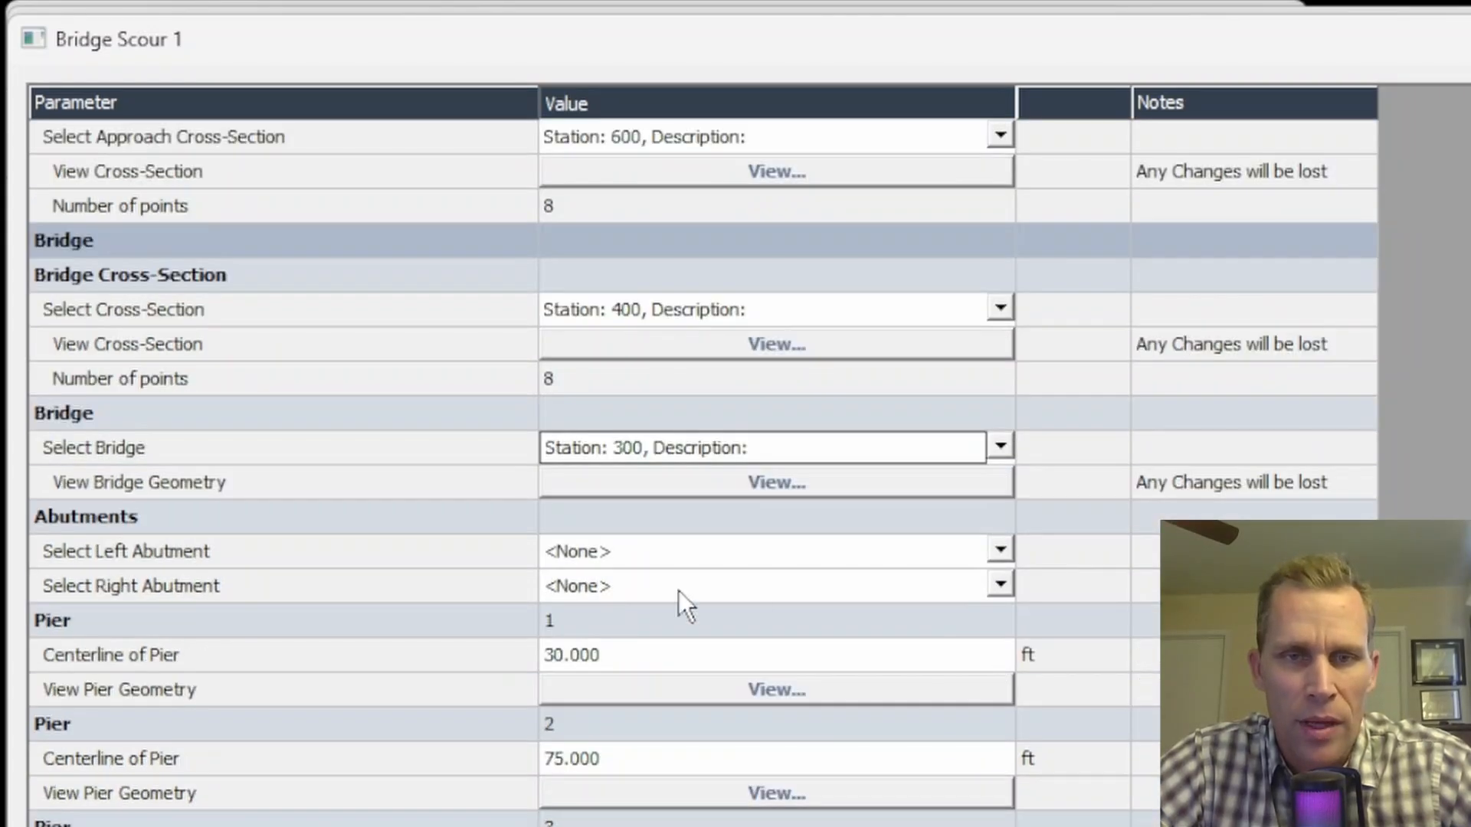
left_click(997, 551)
left_click(837, 580)
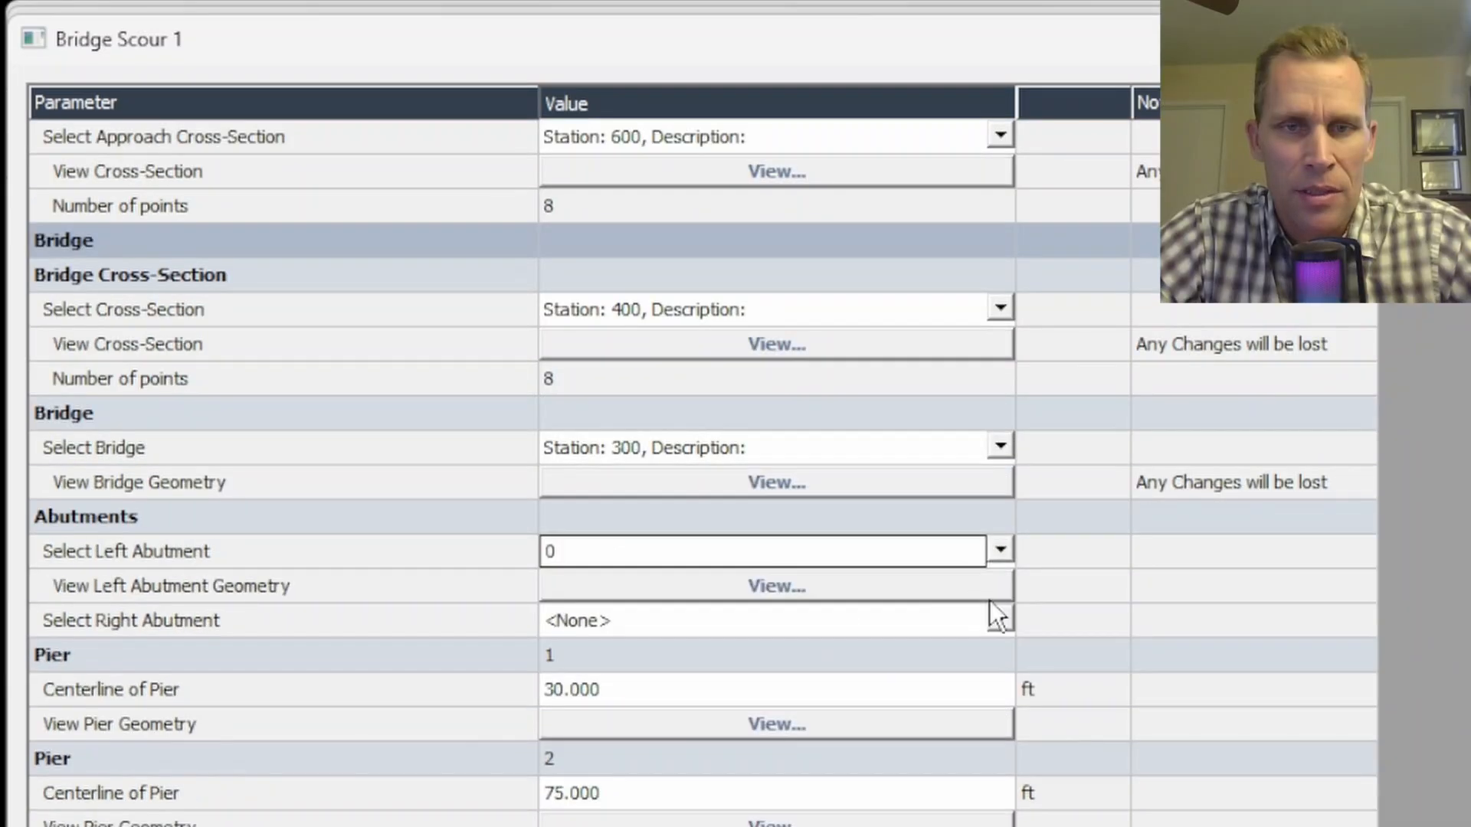
left_click(995, 619)
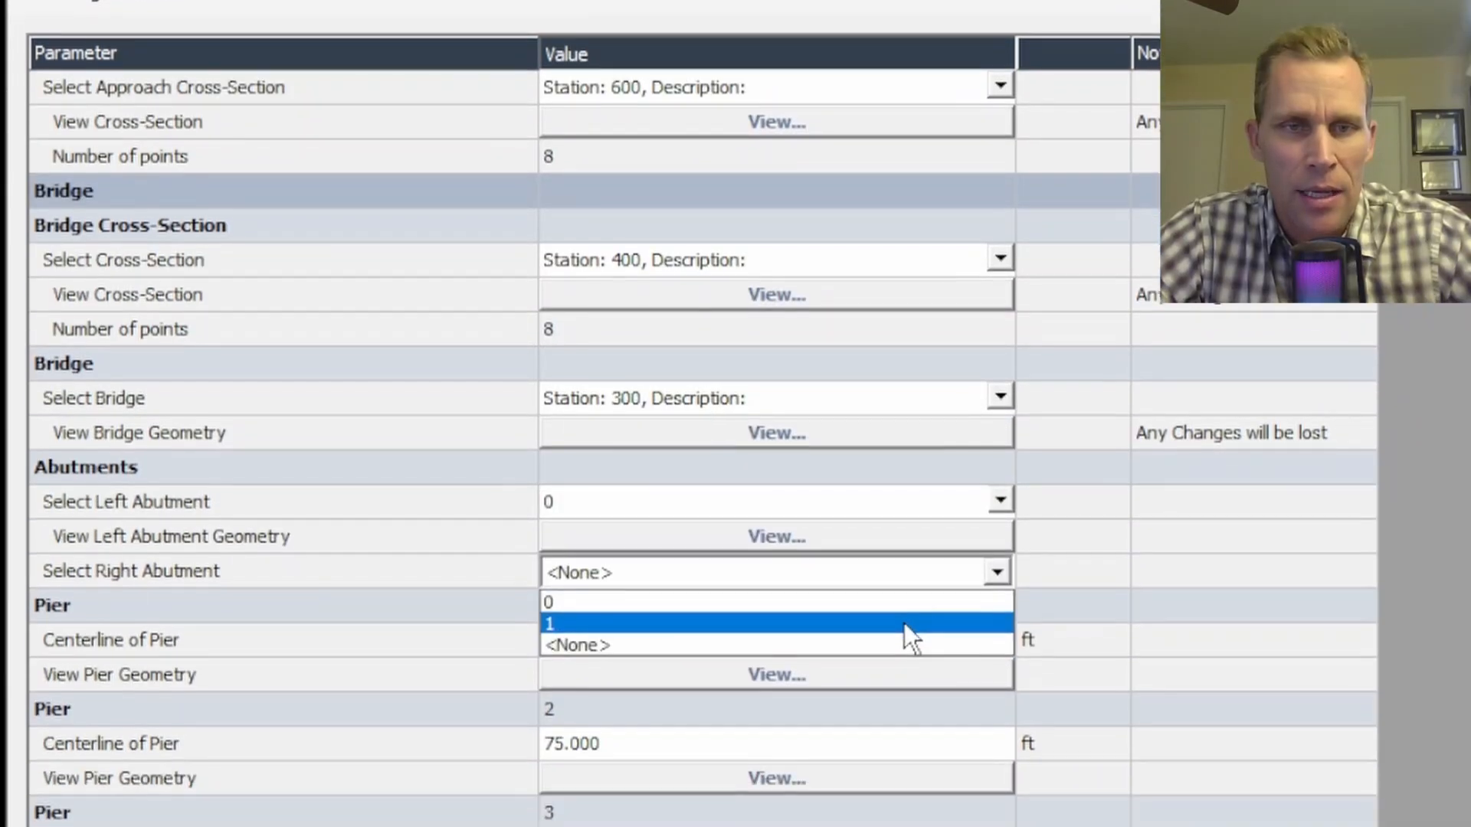
left_click(904, 622)
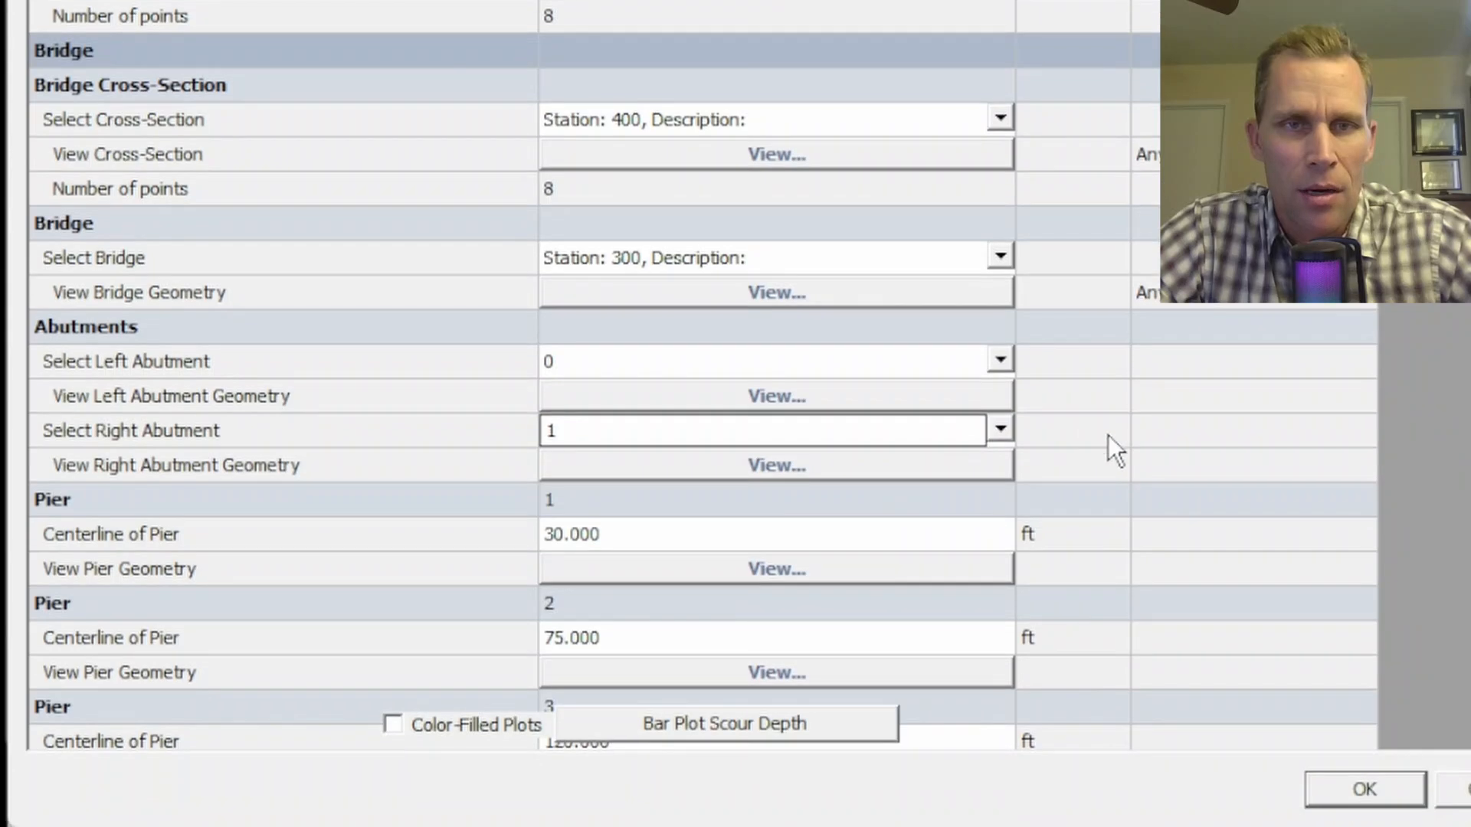
scroll(1107, 574, "up", 3)
left_click(1337, 789)
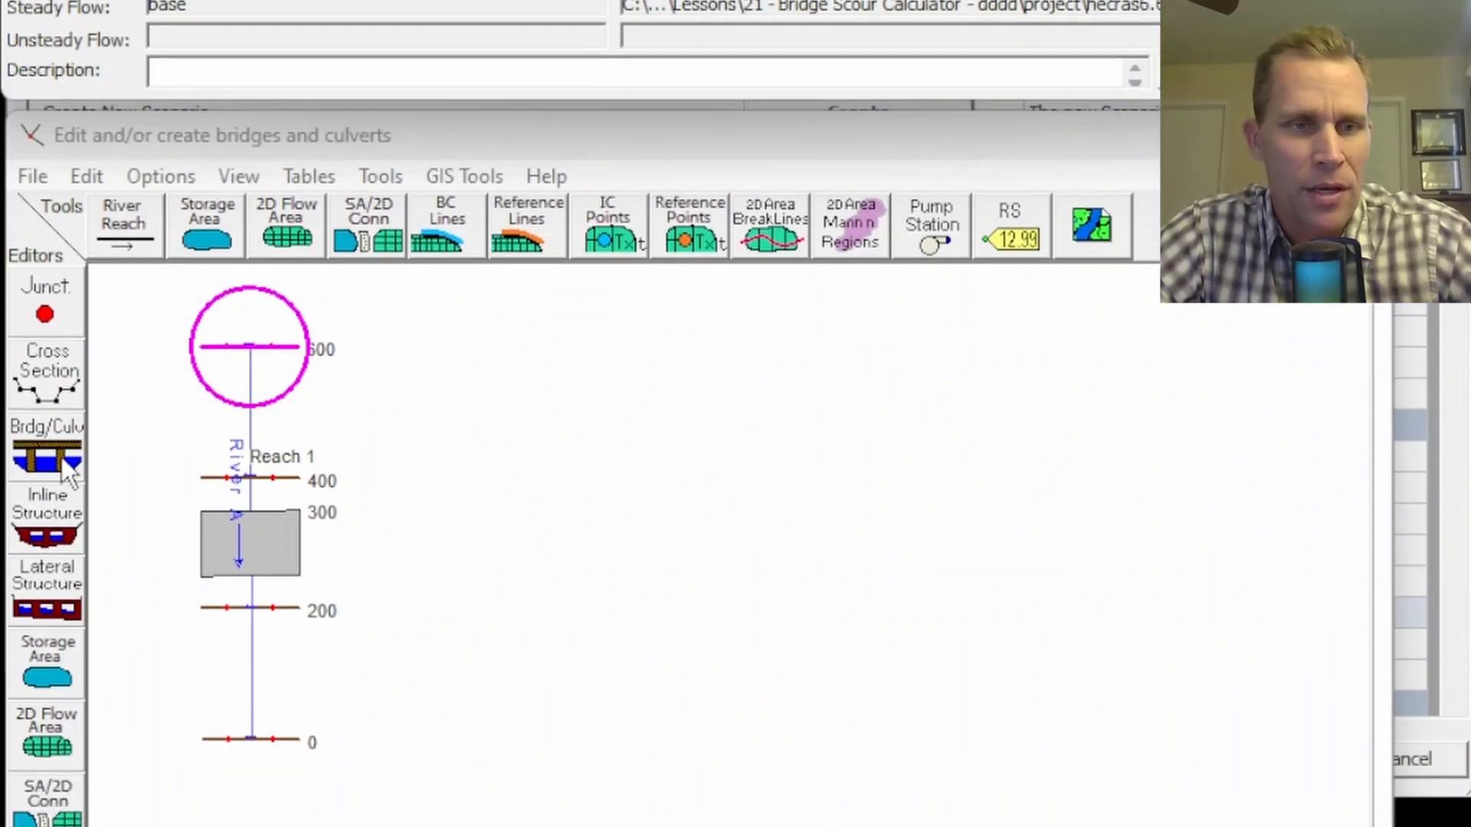
Switch to HEC-RAS and examine the bridge at river station 300 in the bridge data editor and the cross-section plot.
left_click(44, 626)
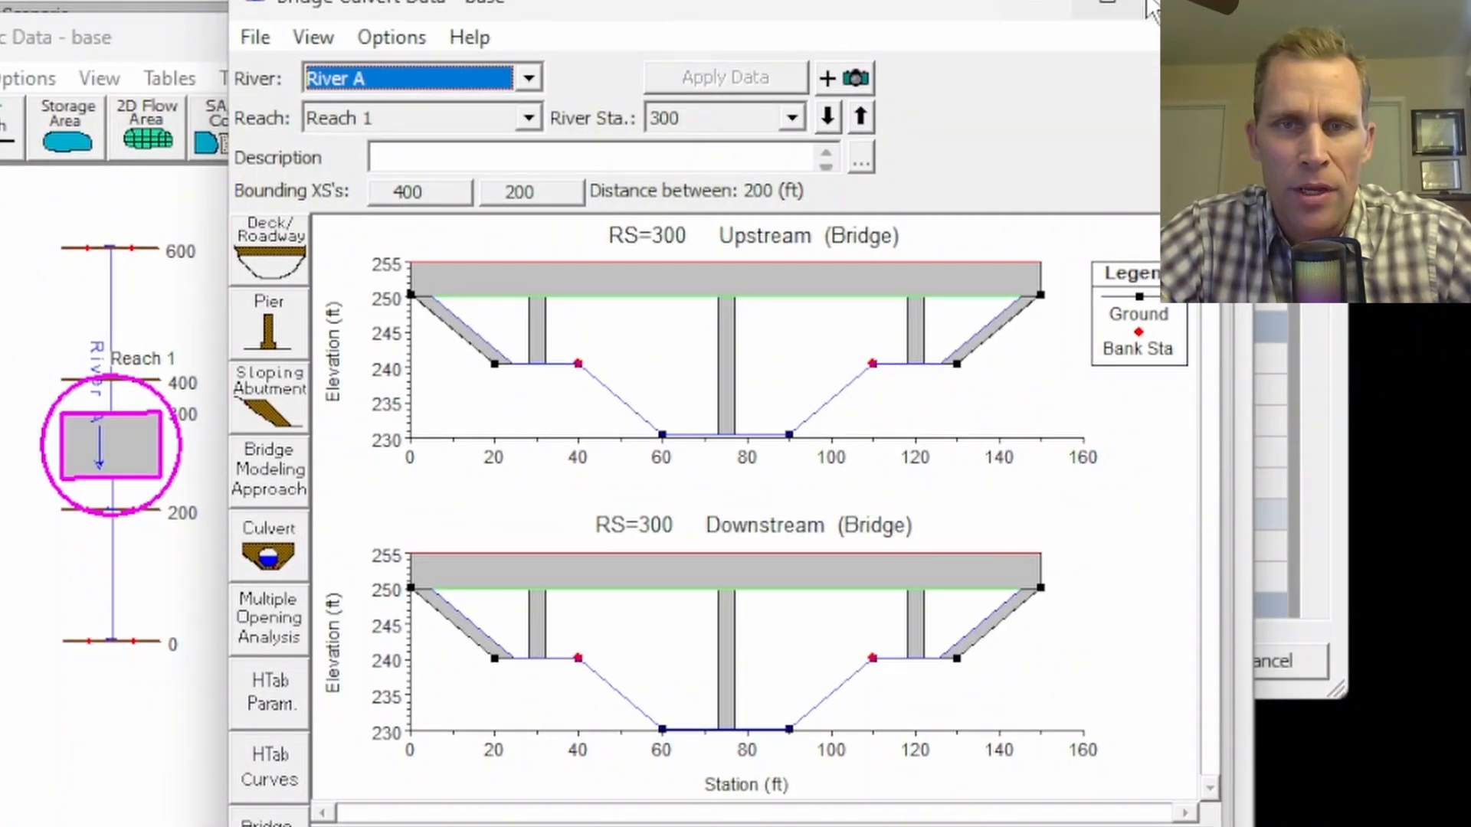
left_click(1210, 16)
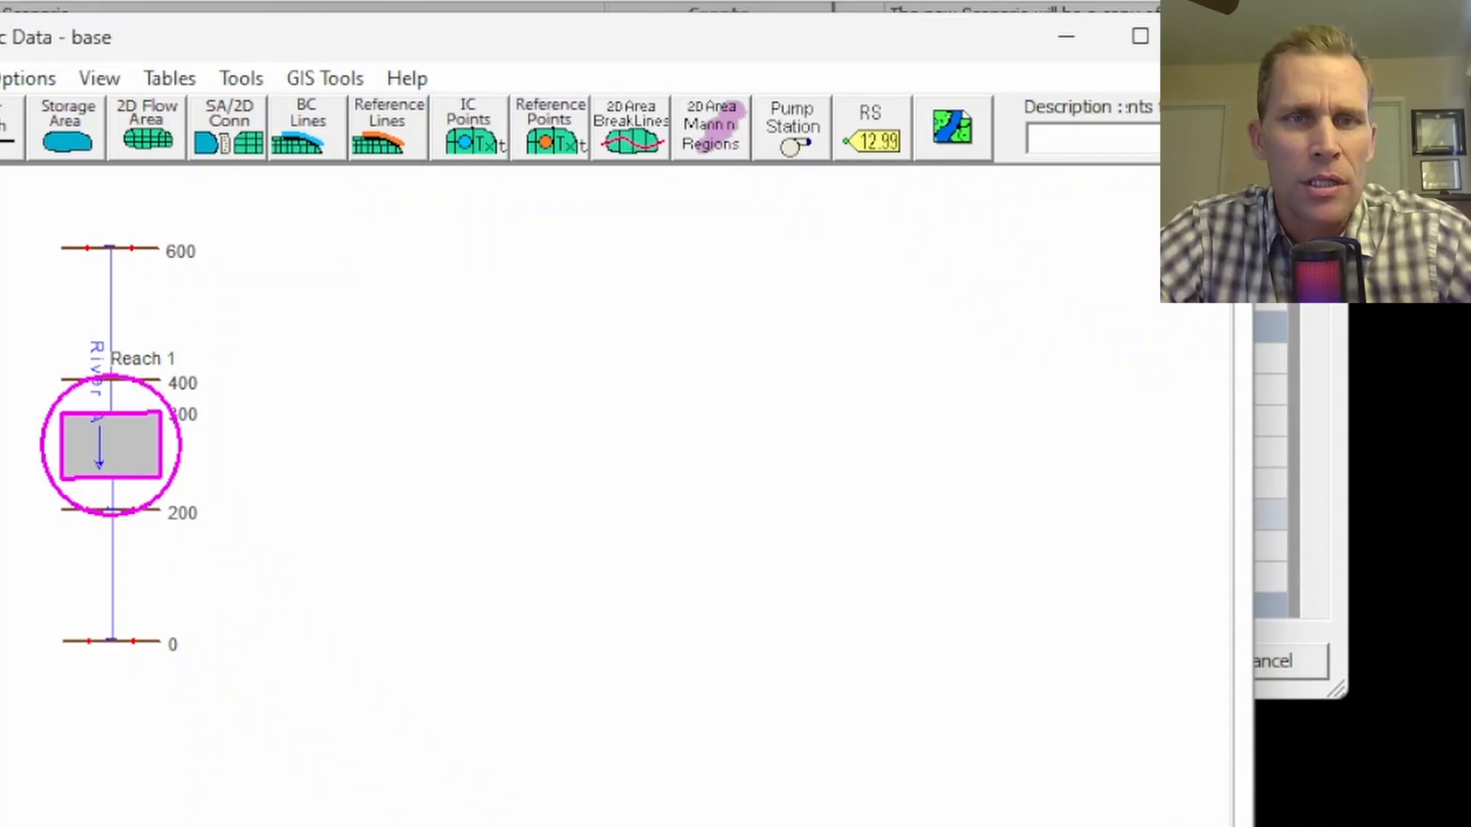
left_click(511, 2)
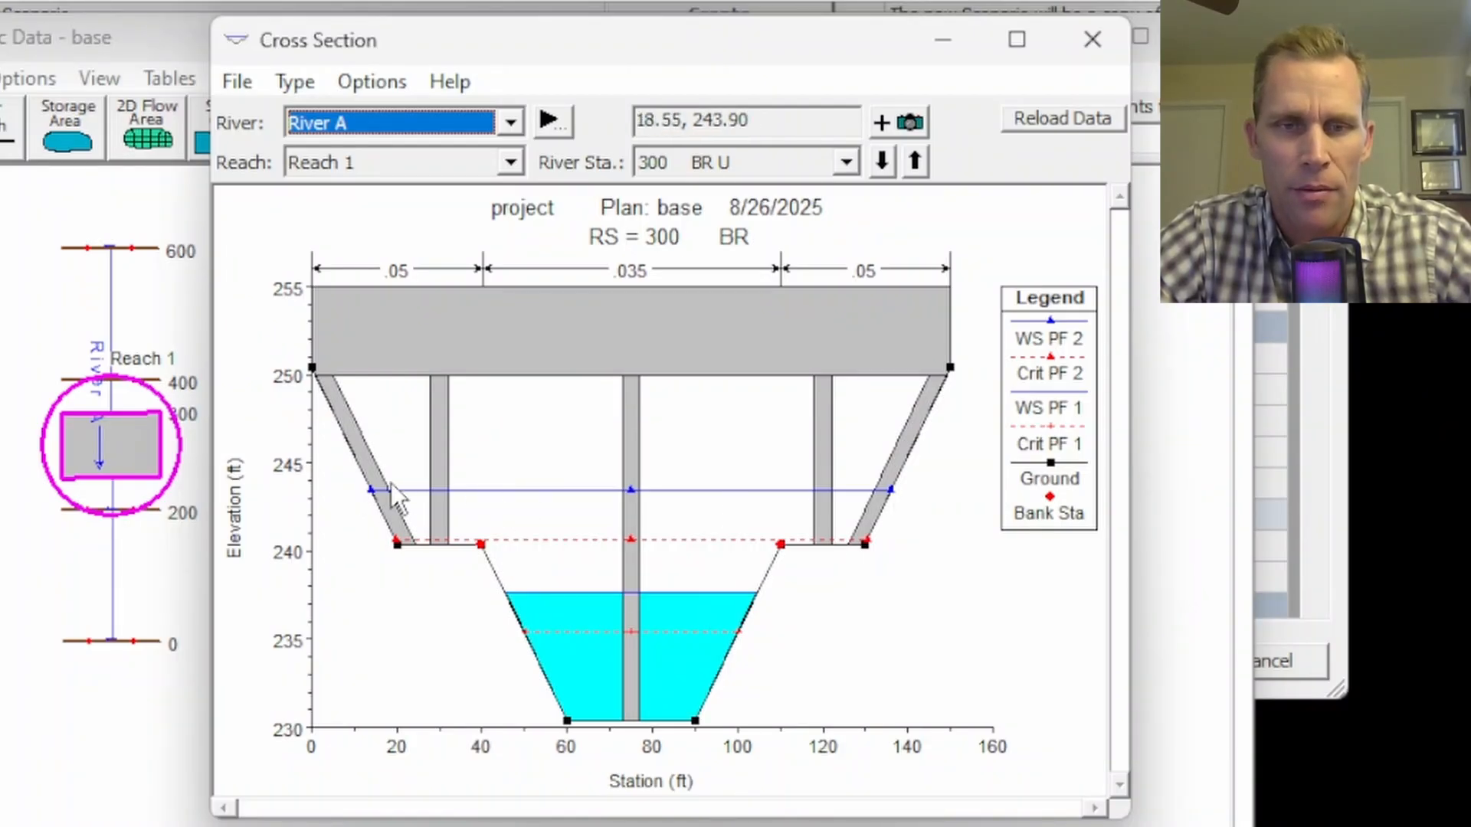
left_click(1096, 39)
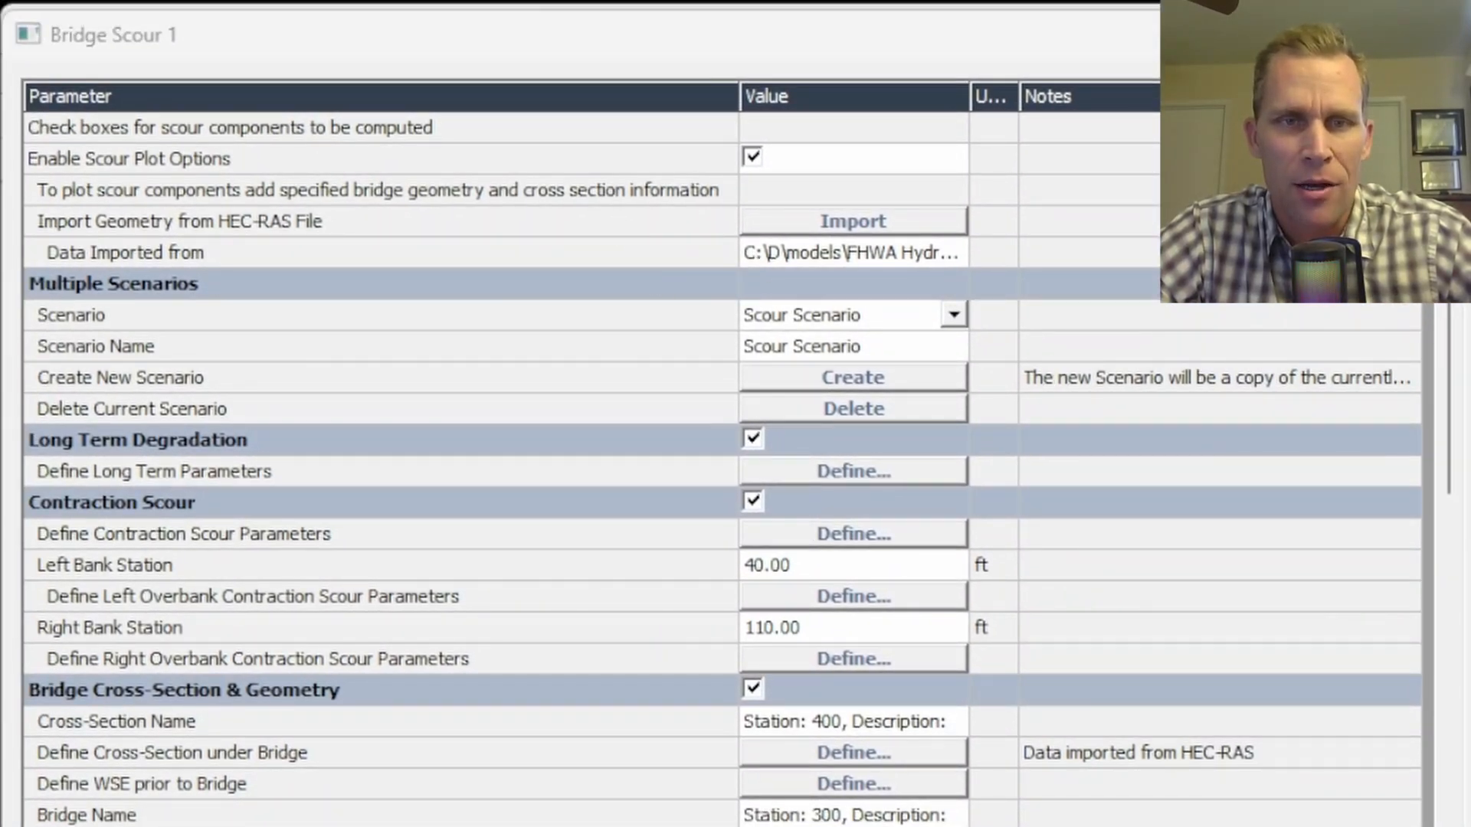
In Bridge Scour, disable contraction scour, bridge and approach cross-sections, pier scour and both abutments, keeping only Long Term Degradation enabled.
left_click(753, 439)
left_click(754, 470)
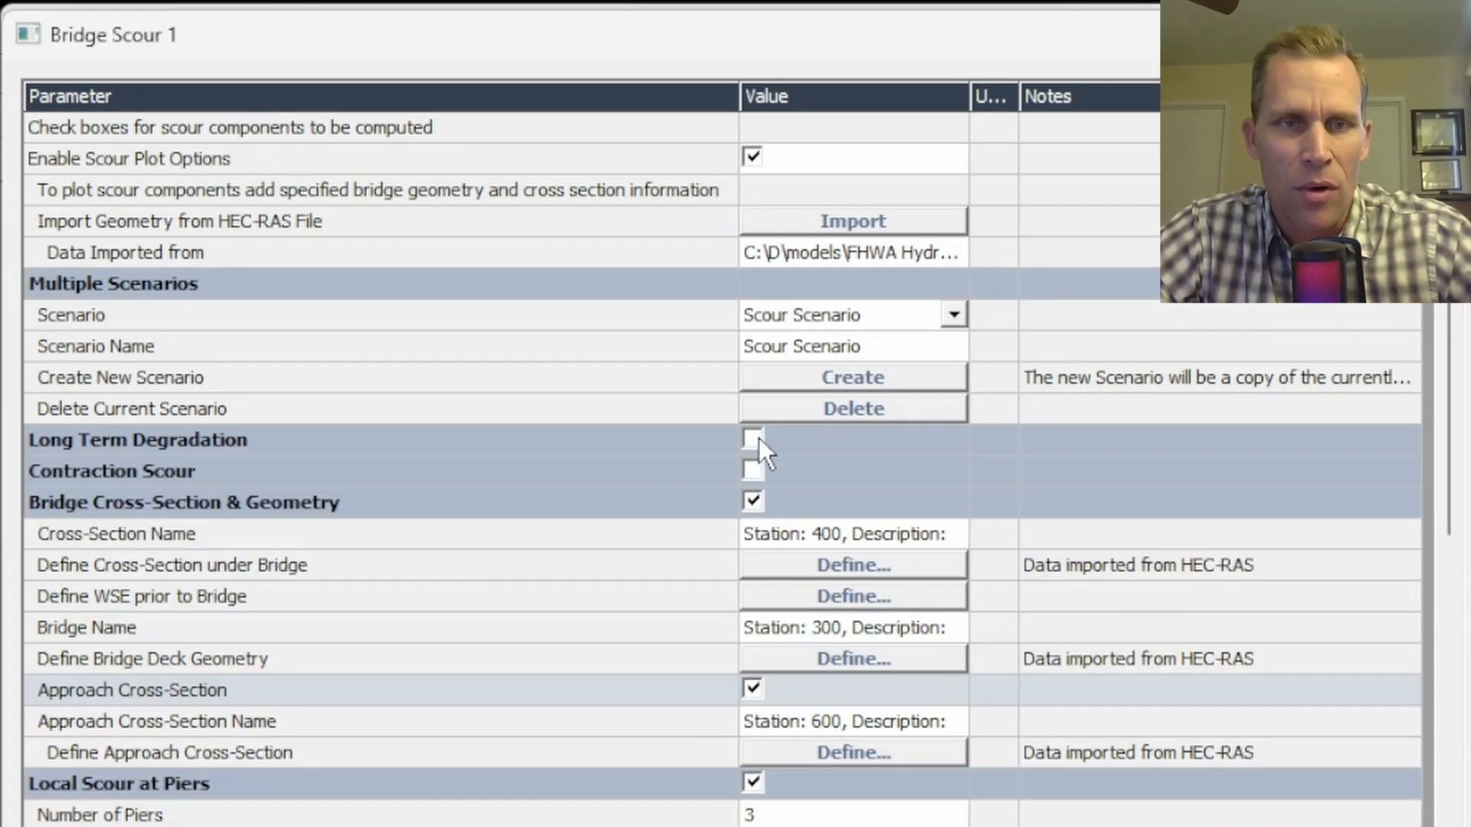
left_click(753, 438)
left_click(752, 534)
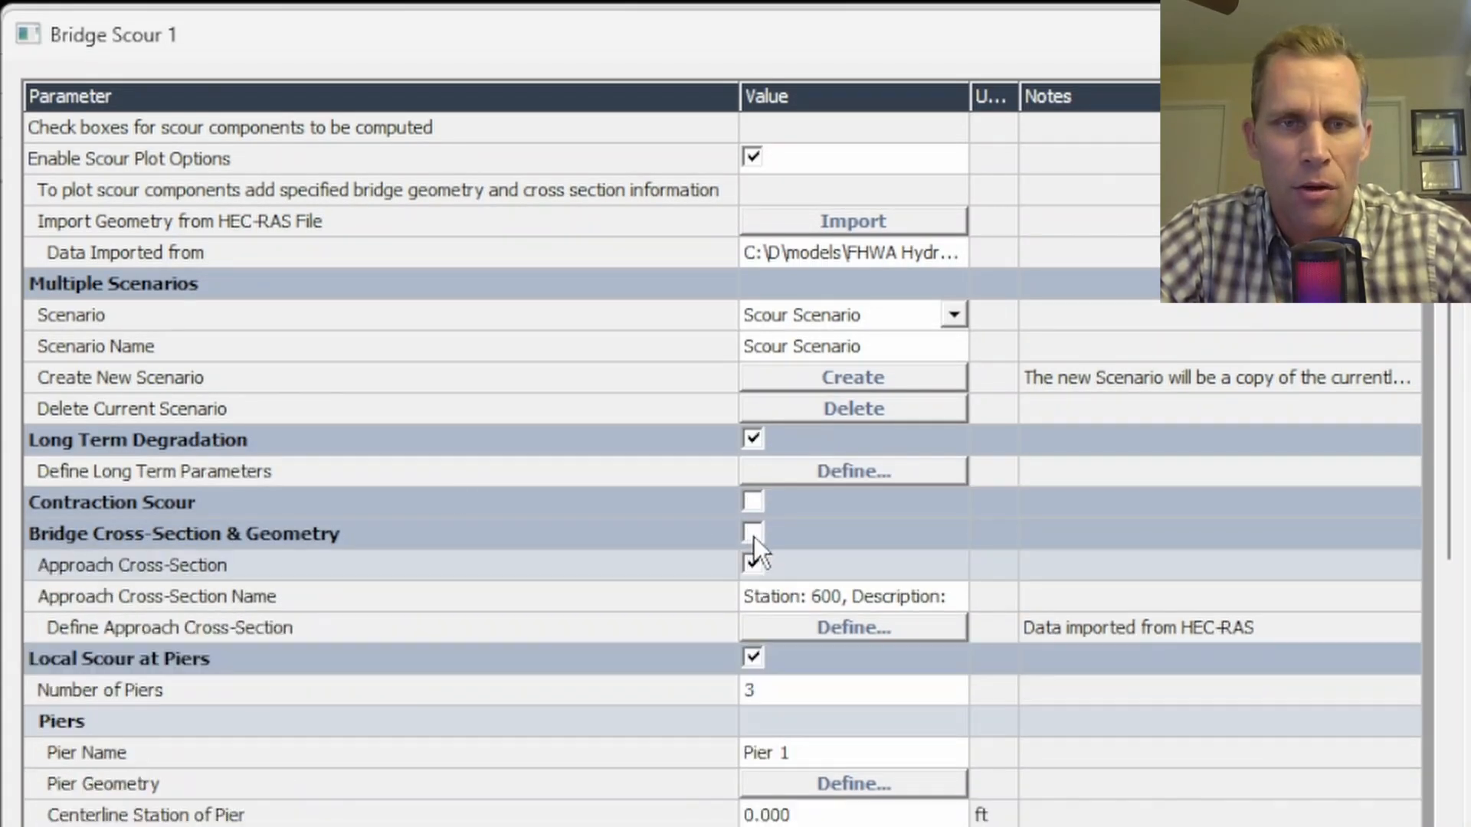
left_click(753, 564)
left_click(753, 596)
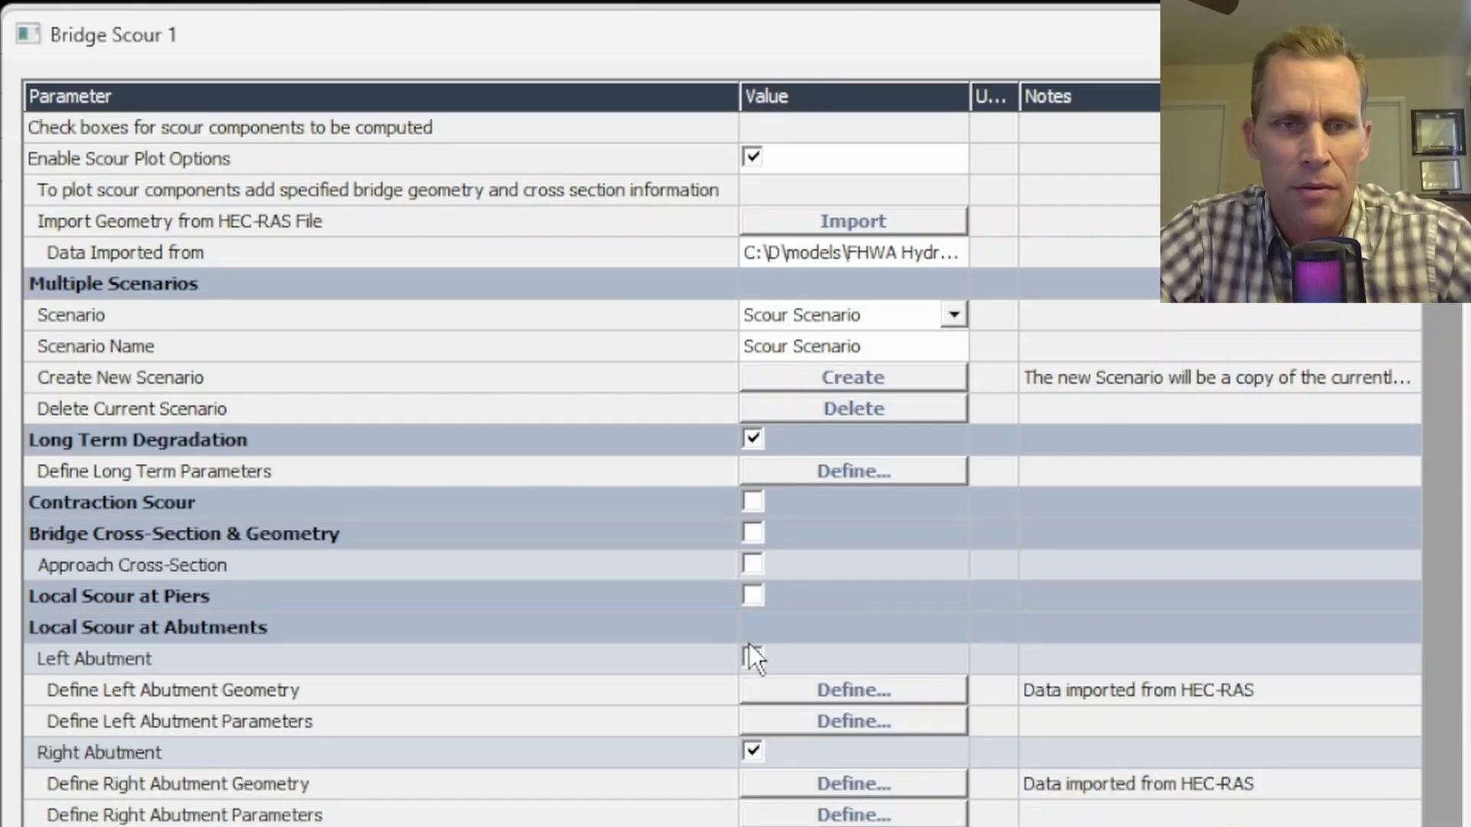
left_click(753, 656)
left_click(671, 688)
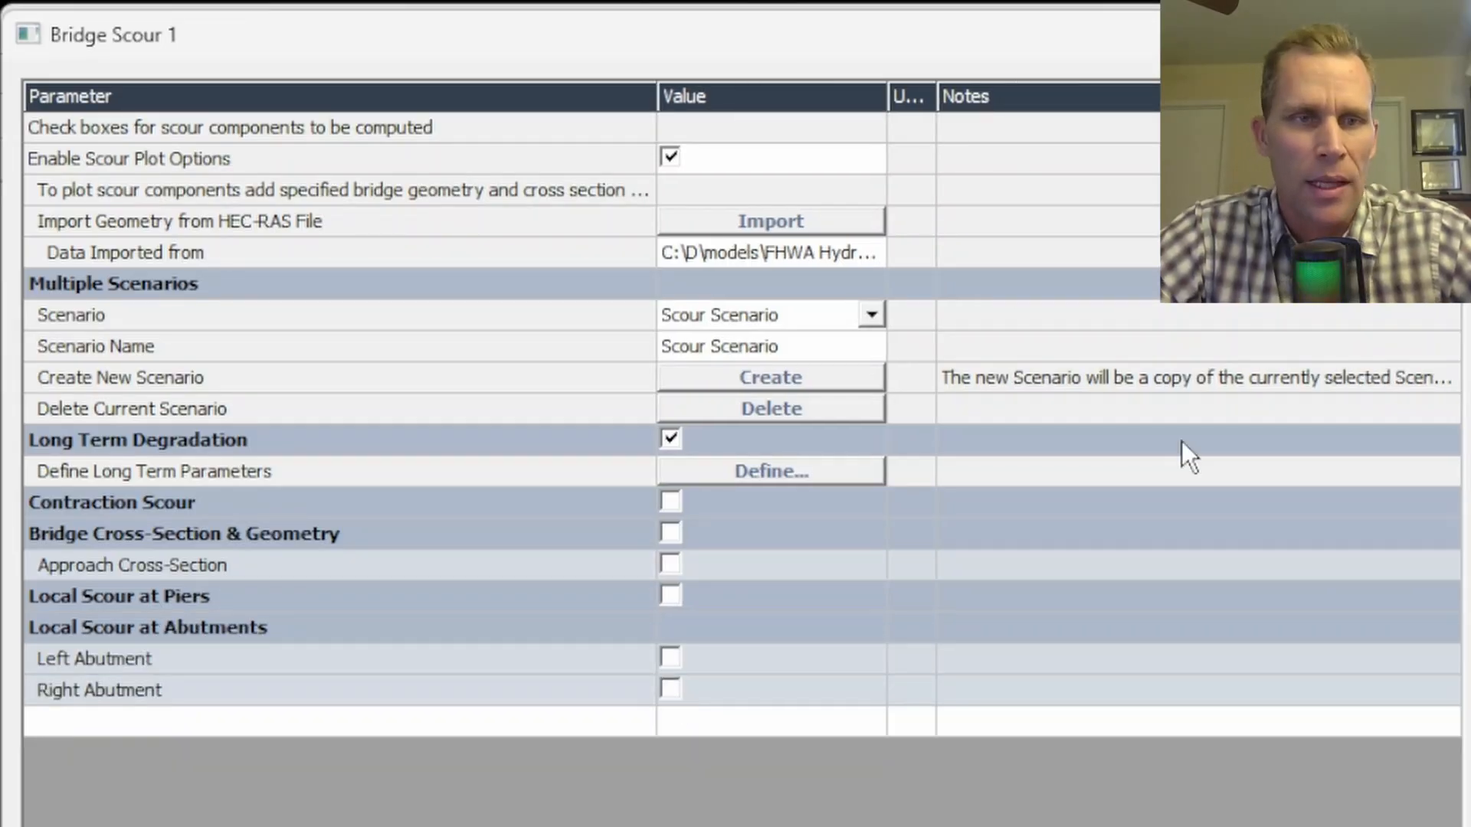
Open the long-term degradation parameters and choose Controlled by Armoring as the computation method.
left_click(727, 476)
left_click_drag(509, 11, 373, 34)
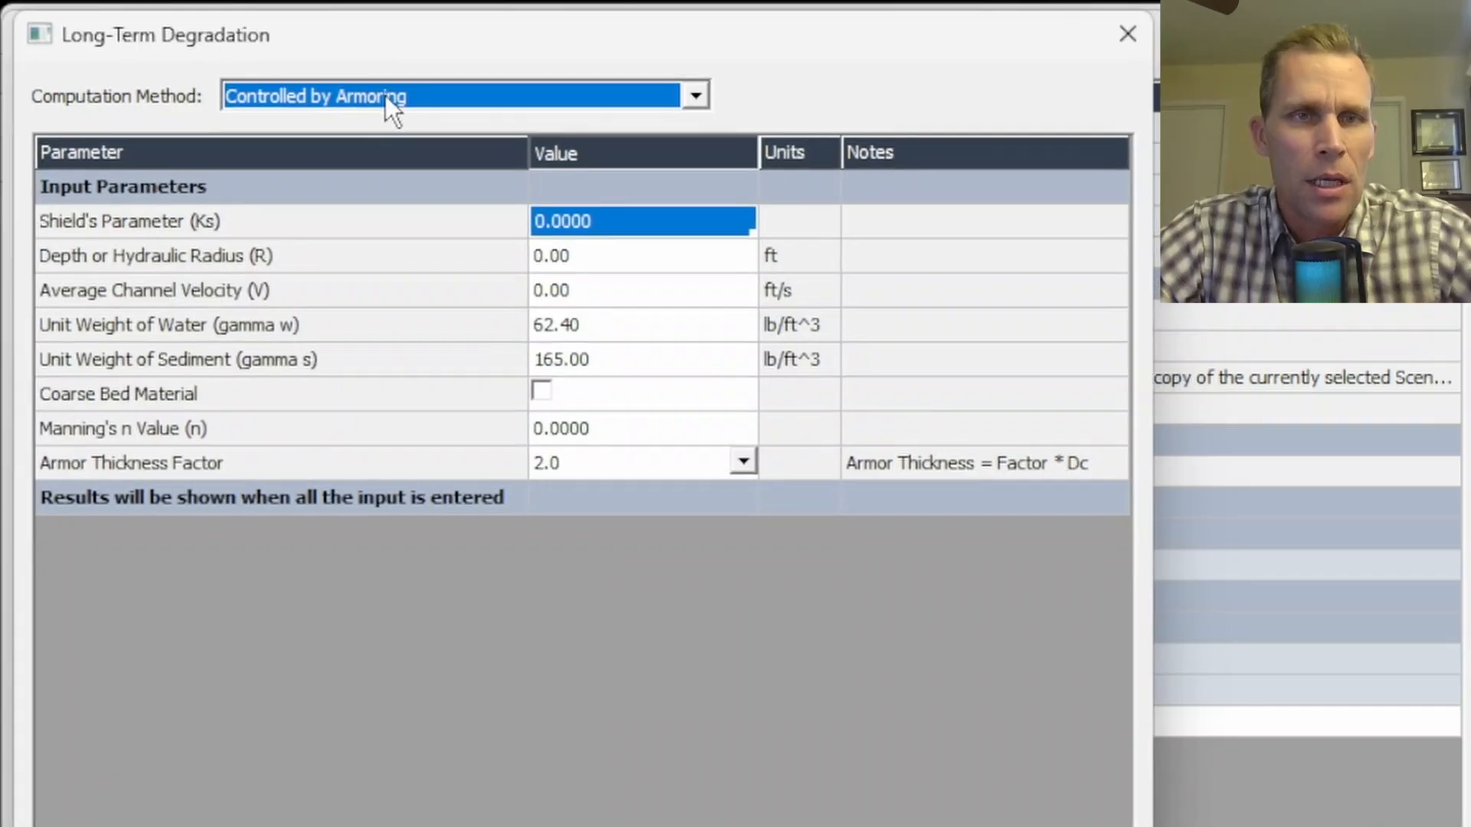
left_click(688, 99)
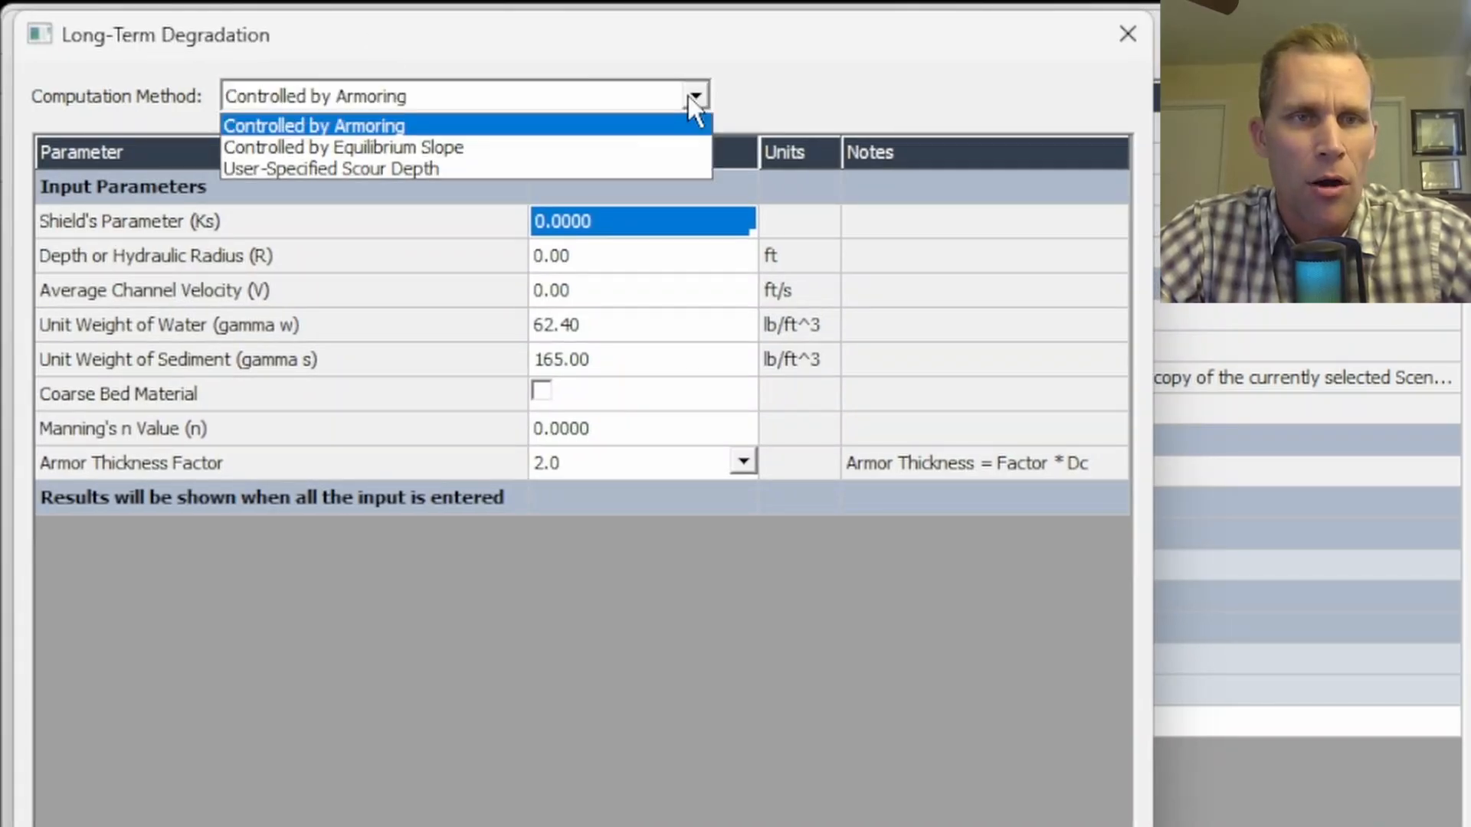
left_click(559, 126)
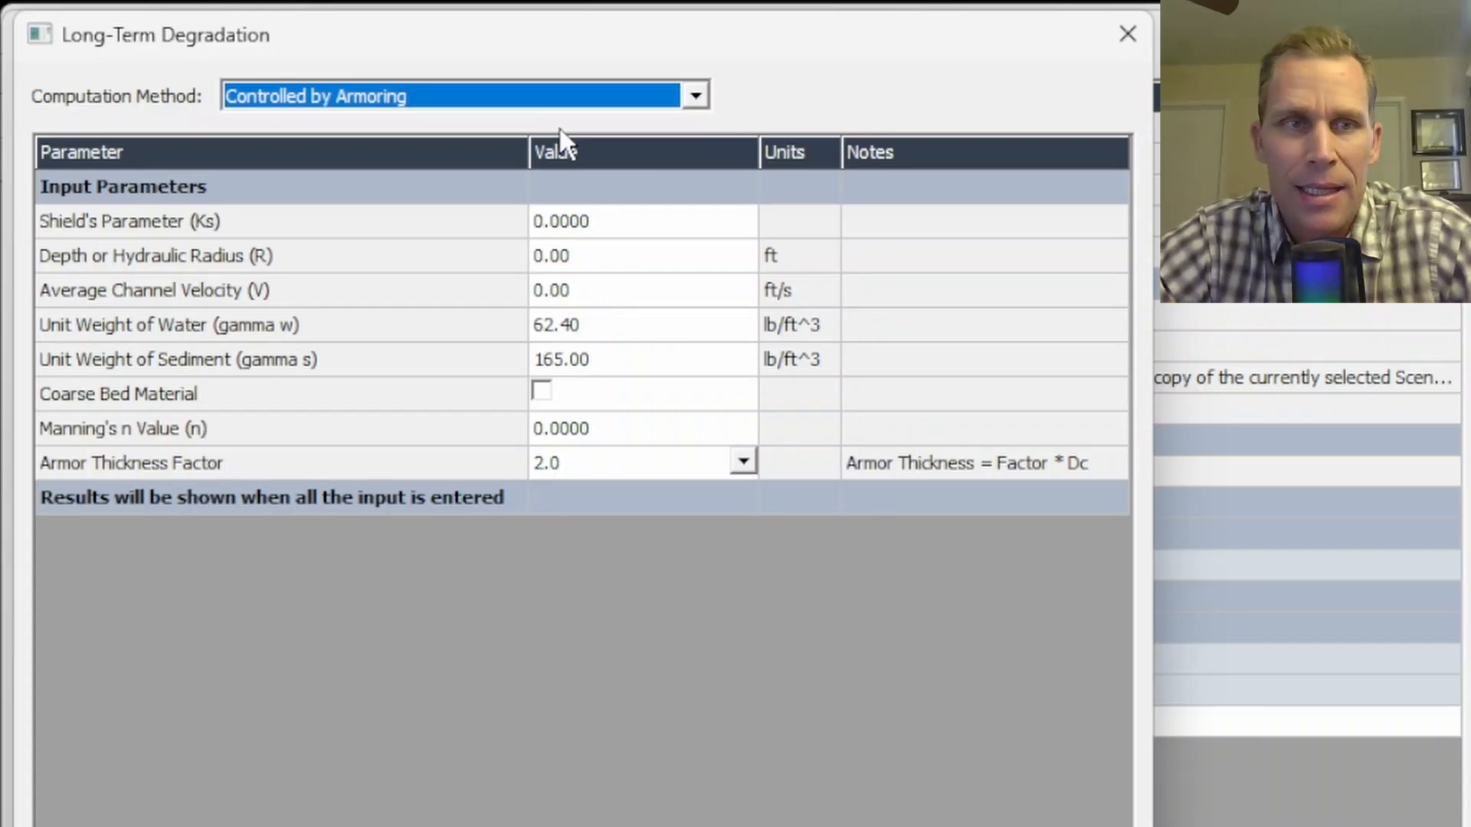
Switch to the Users Manual in Acrobat and review long-term degradation in section 15.1.2.1 and section 15.3.
key("alt+Tab")
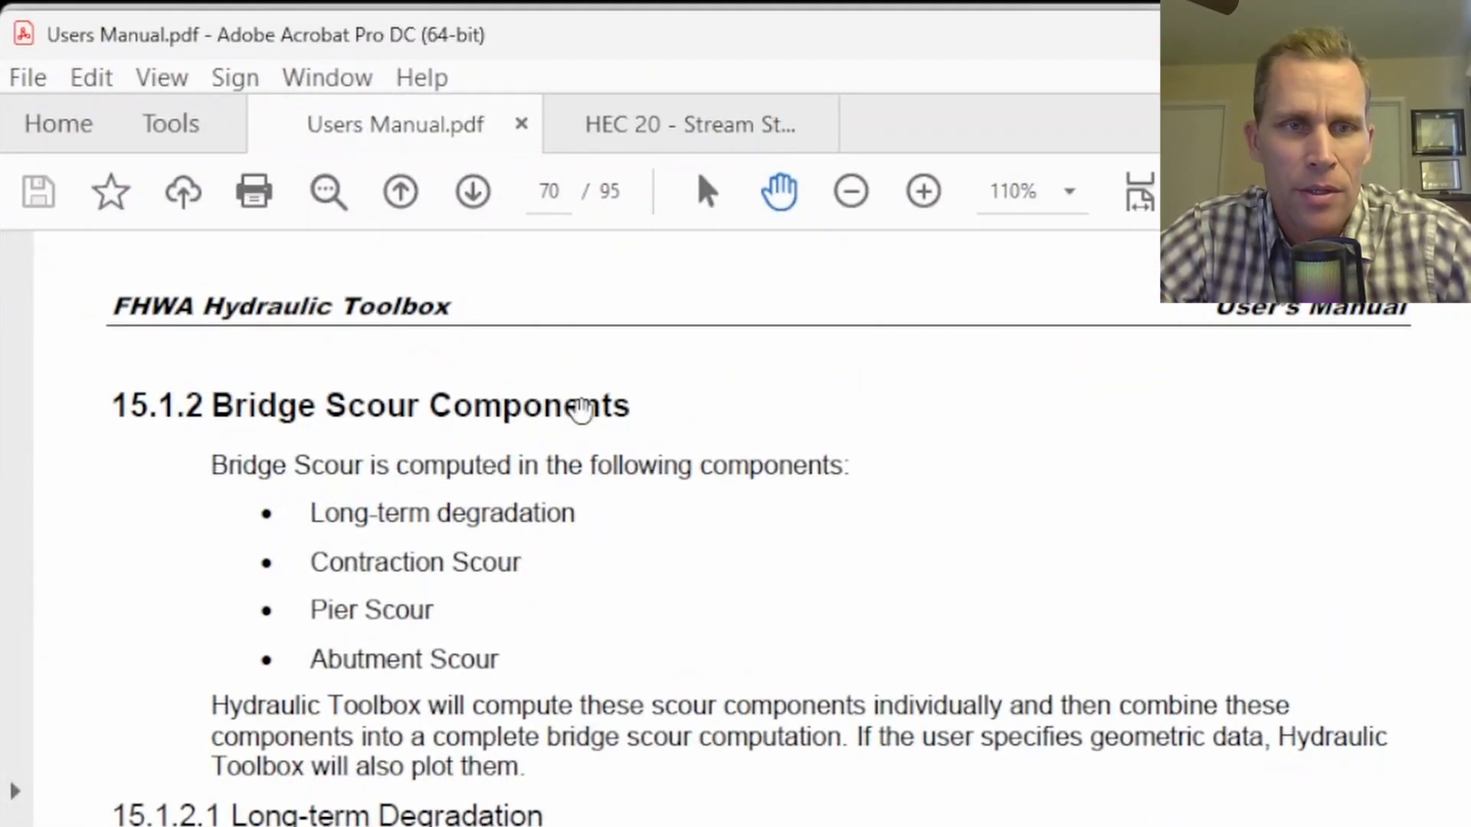
scroll(399, 501, "down", 3)
scroll(399, 502, "down", 4)
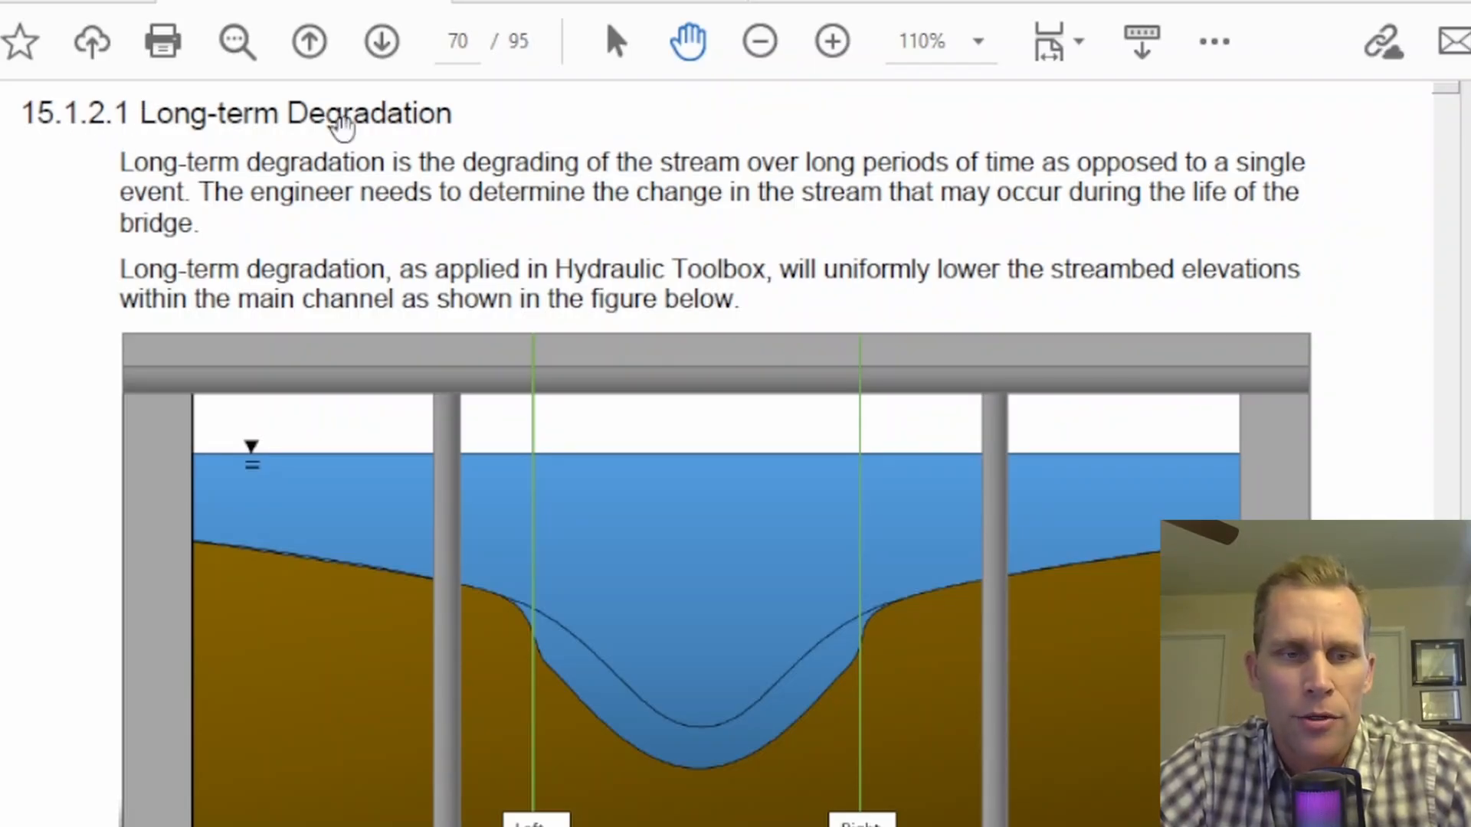
scroll(505, 128, "down", 5)
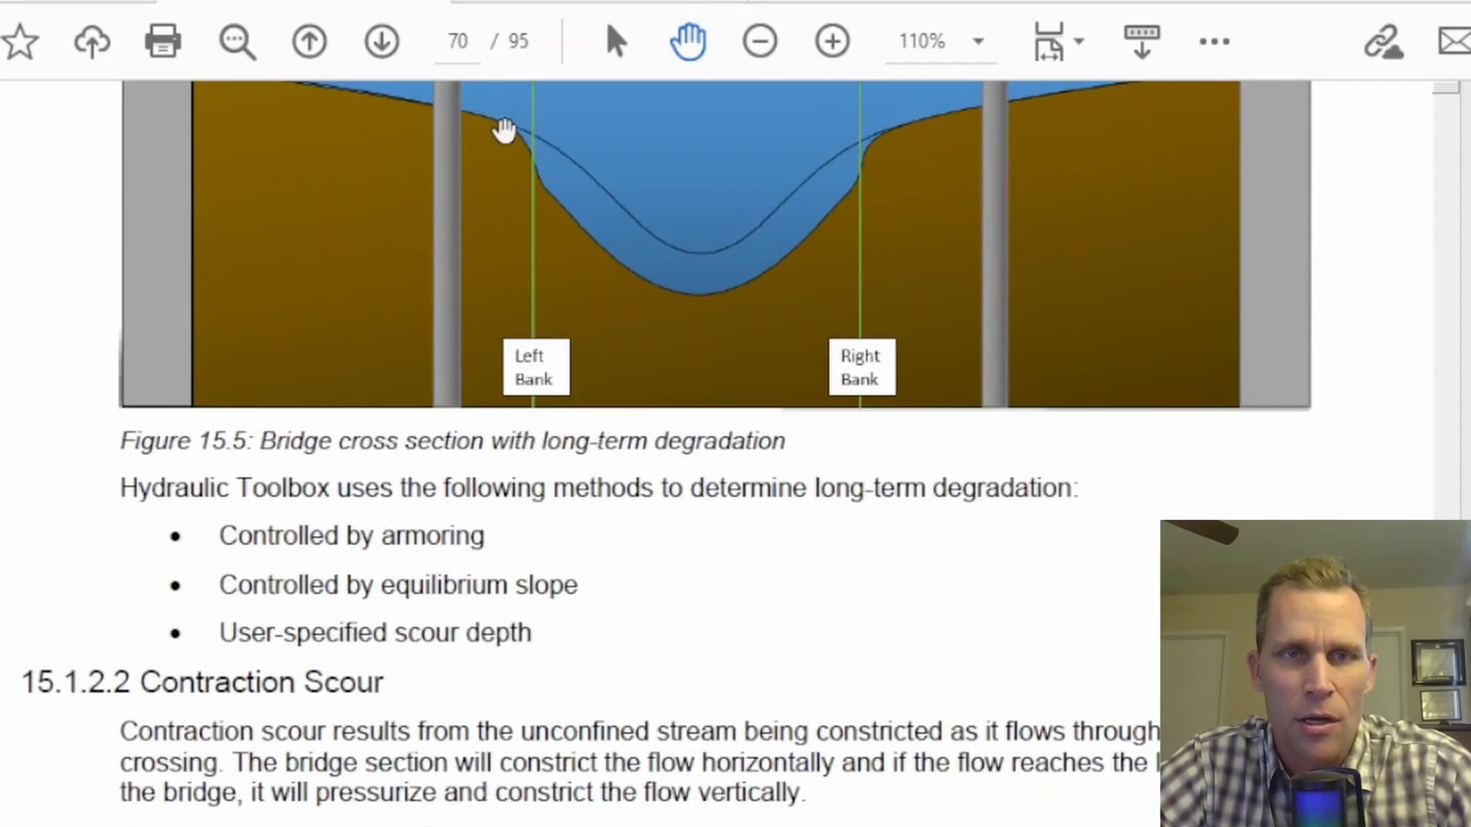
left_click(383, 44)
left_click(383, 44)
left_click(383, 44)
left_click(383, 45)
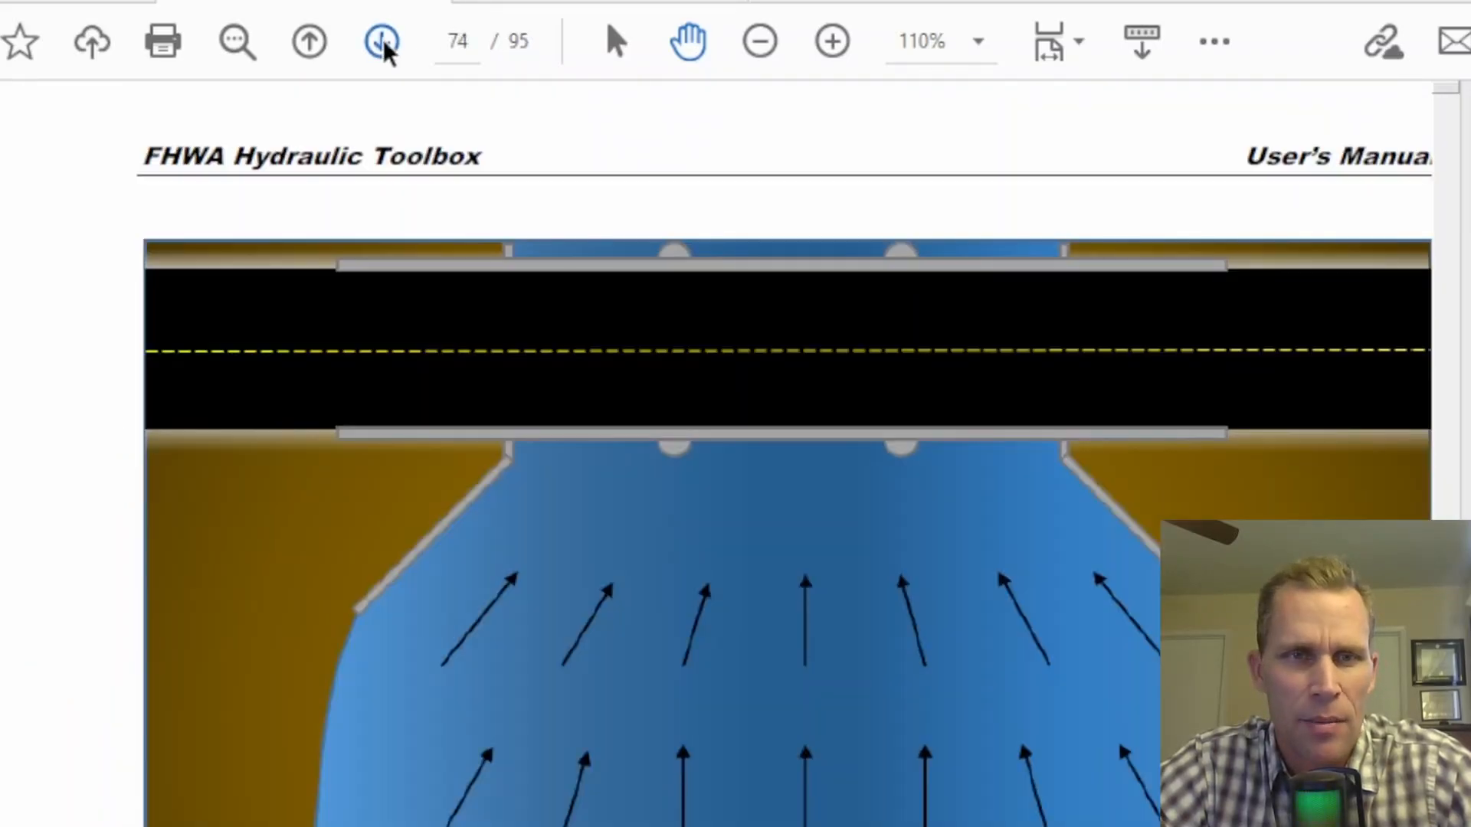
left_click(383, 45)
left_click(383, 45)
left_click(383, 44)
left_click(383, 44)
scroll(427, 291, "down", 7)
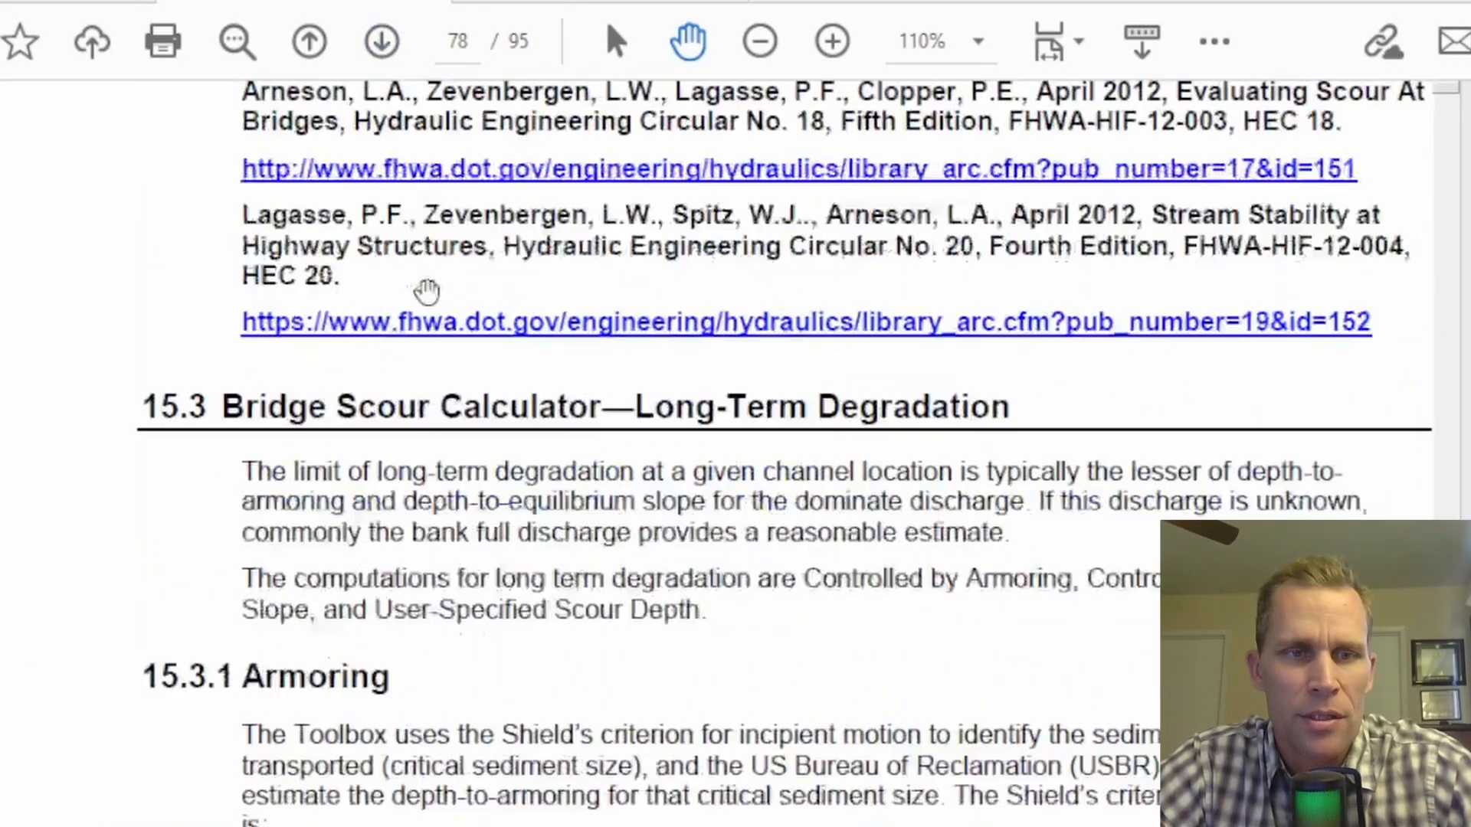
scroll(417, 290, "up", 2)
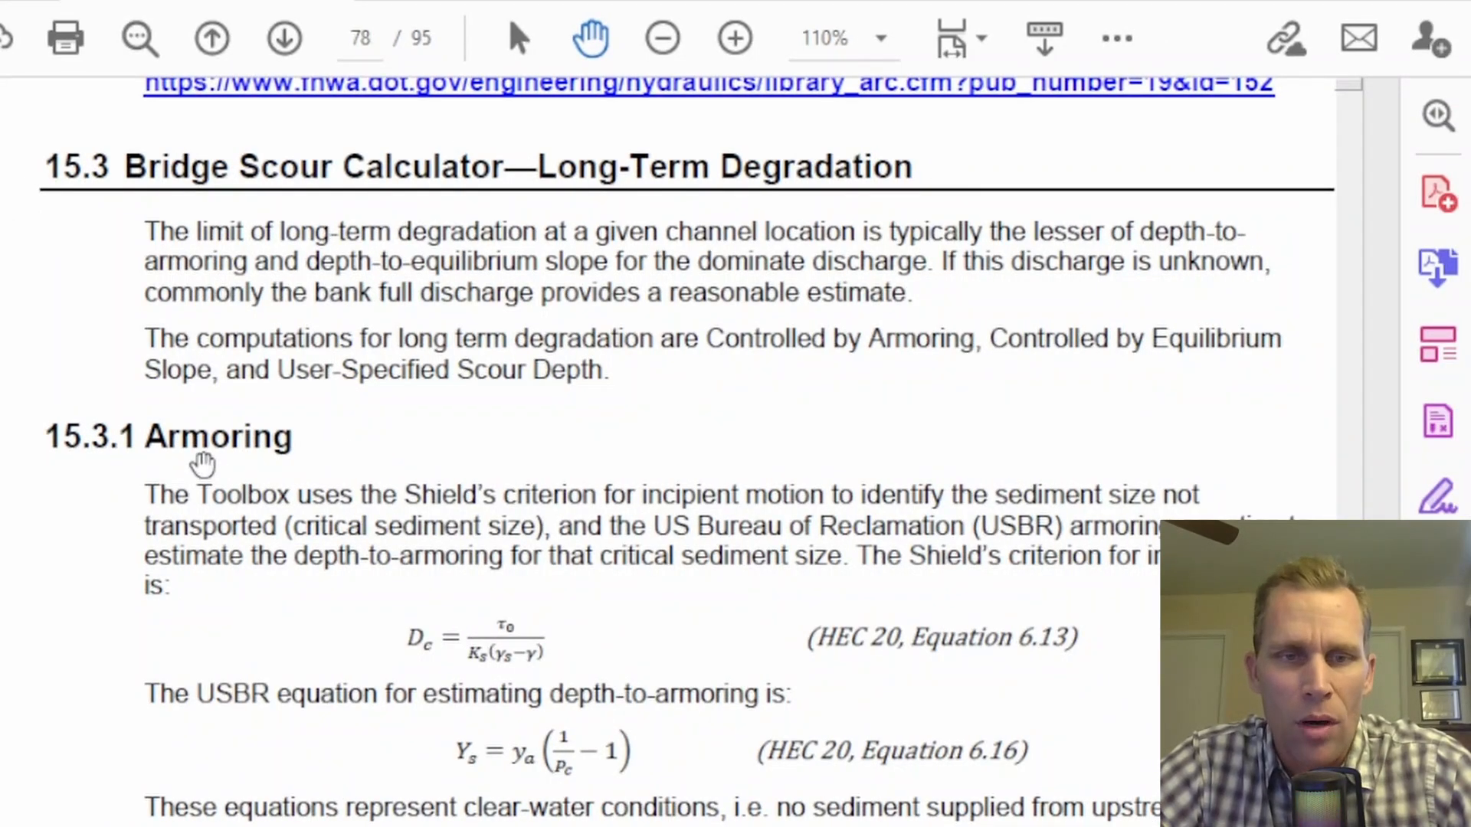
Examine the armoring inputs and reported results in section 15.3.1, and check equation 6.13 in the HEC 20 document.
scroll(273, 460, "down", 15)
scroll(273, 454, "down", 5)
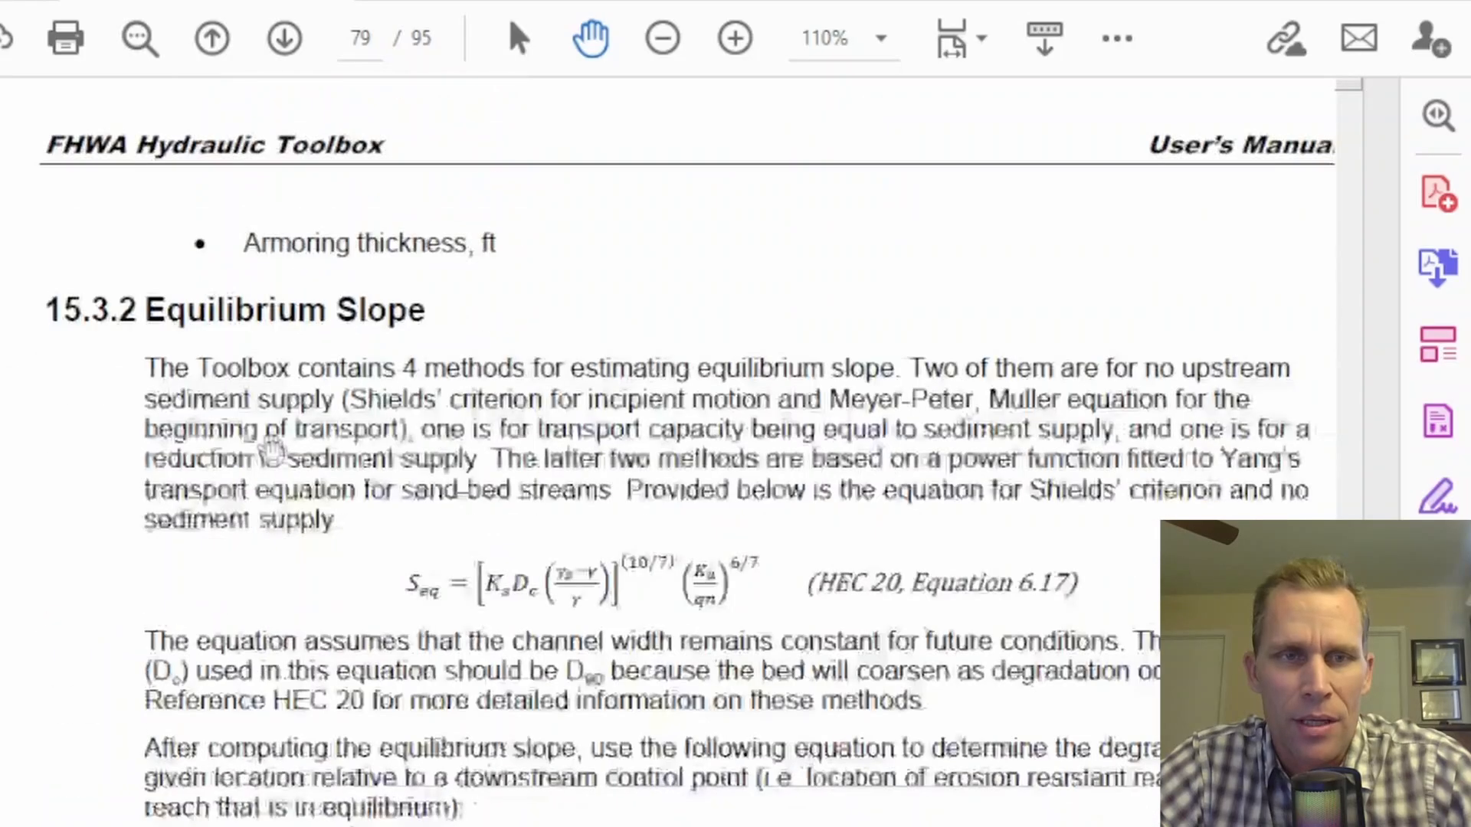
scroll(393, 328, "up", 15)
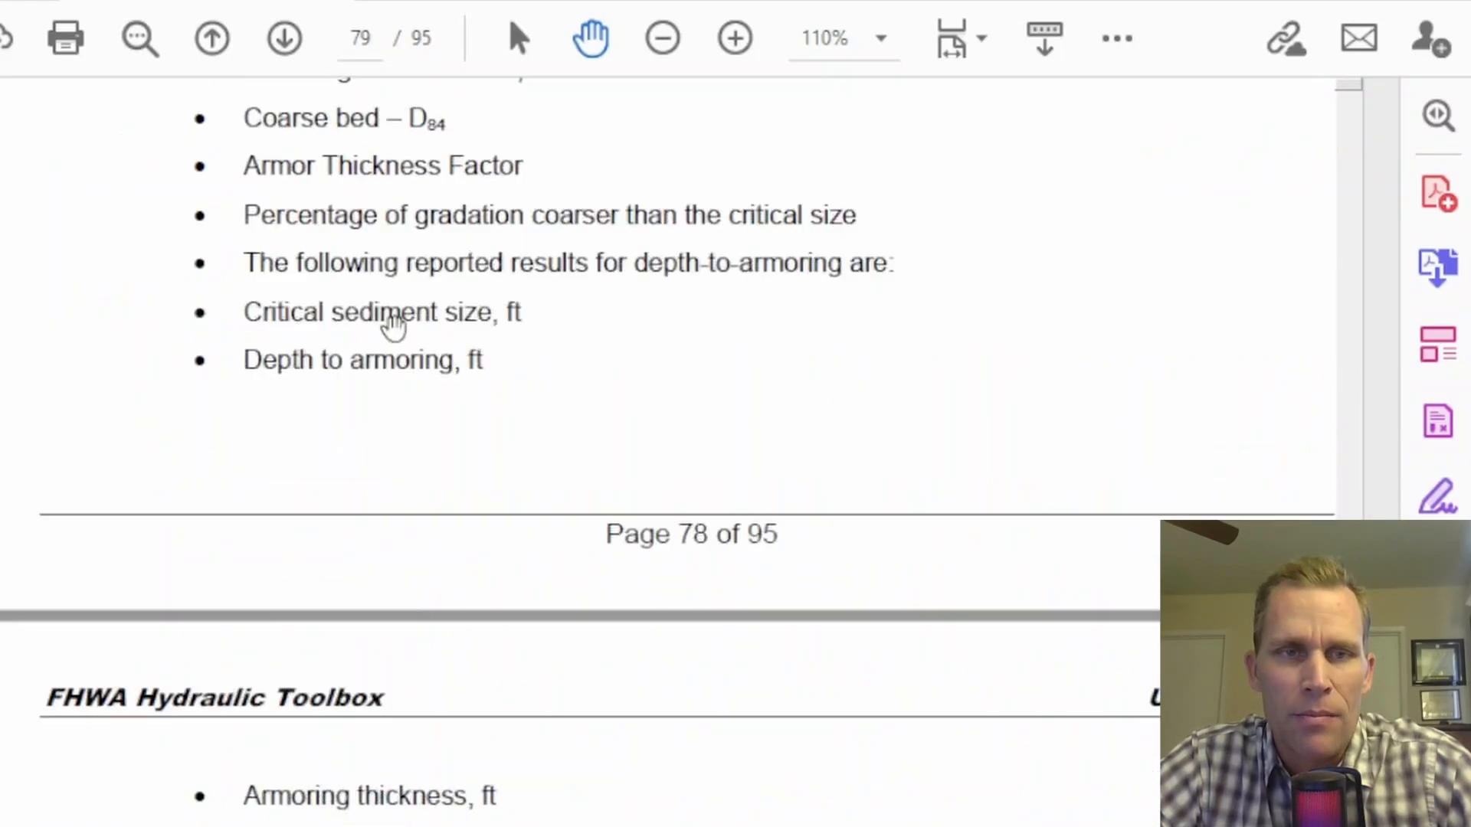
scroll(441, 276, "down", 1)
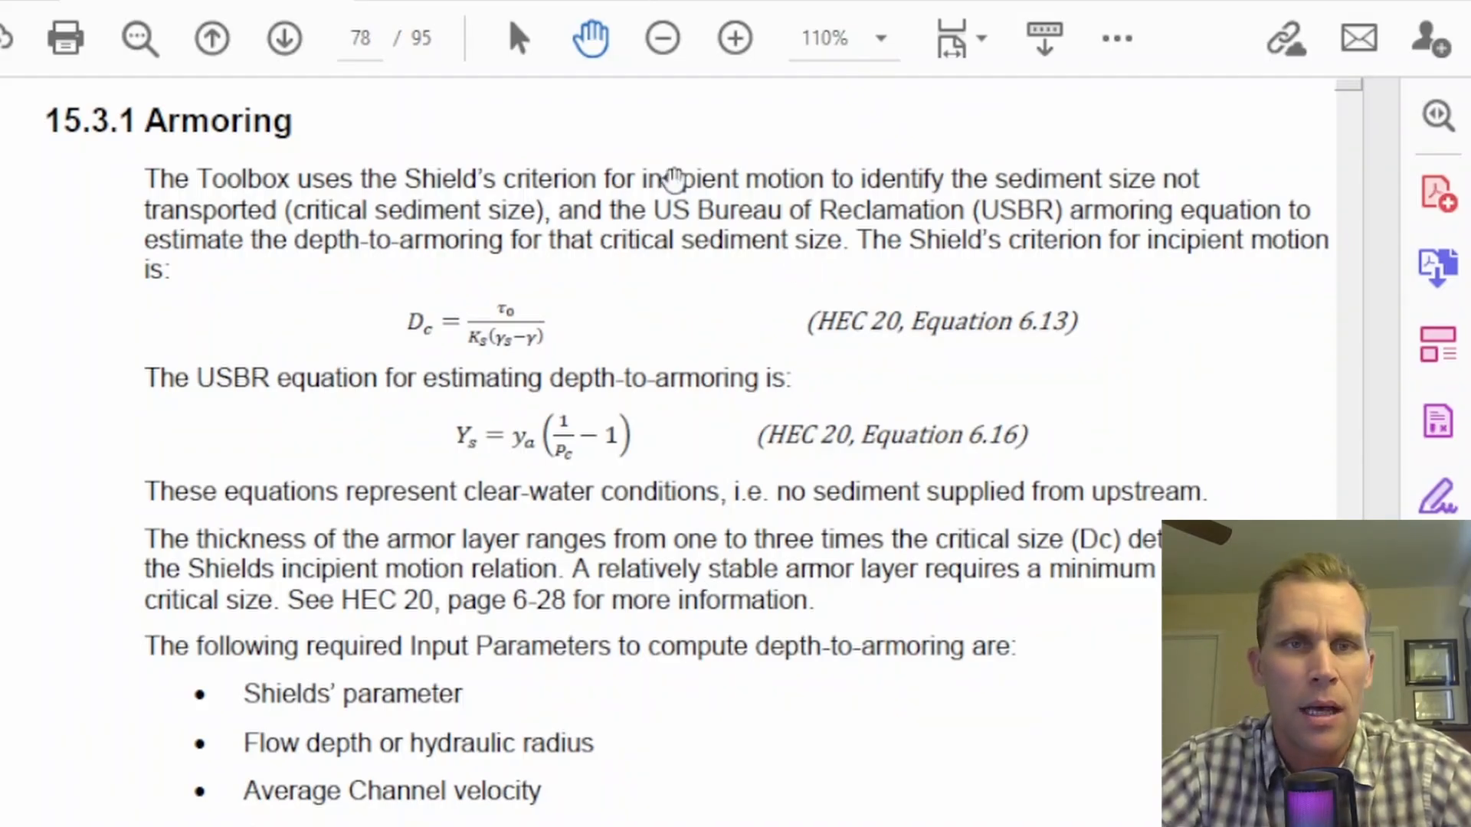
left_click(461, 0)
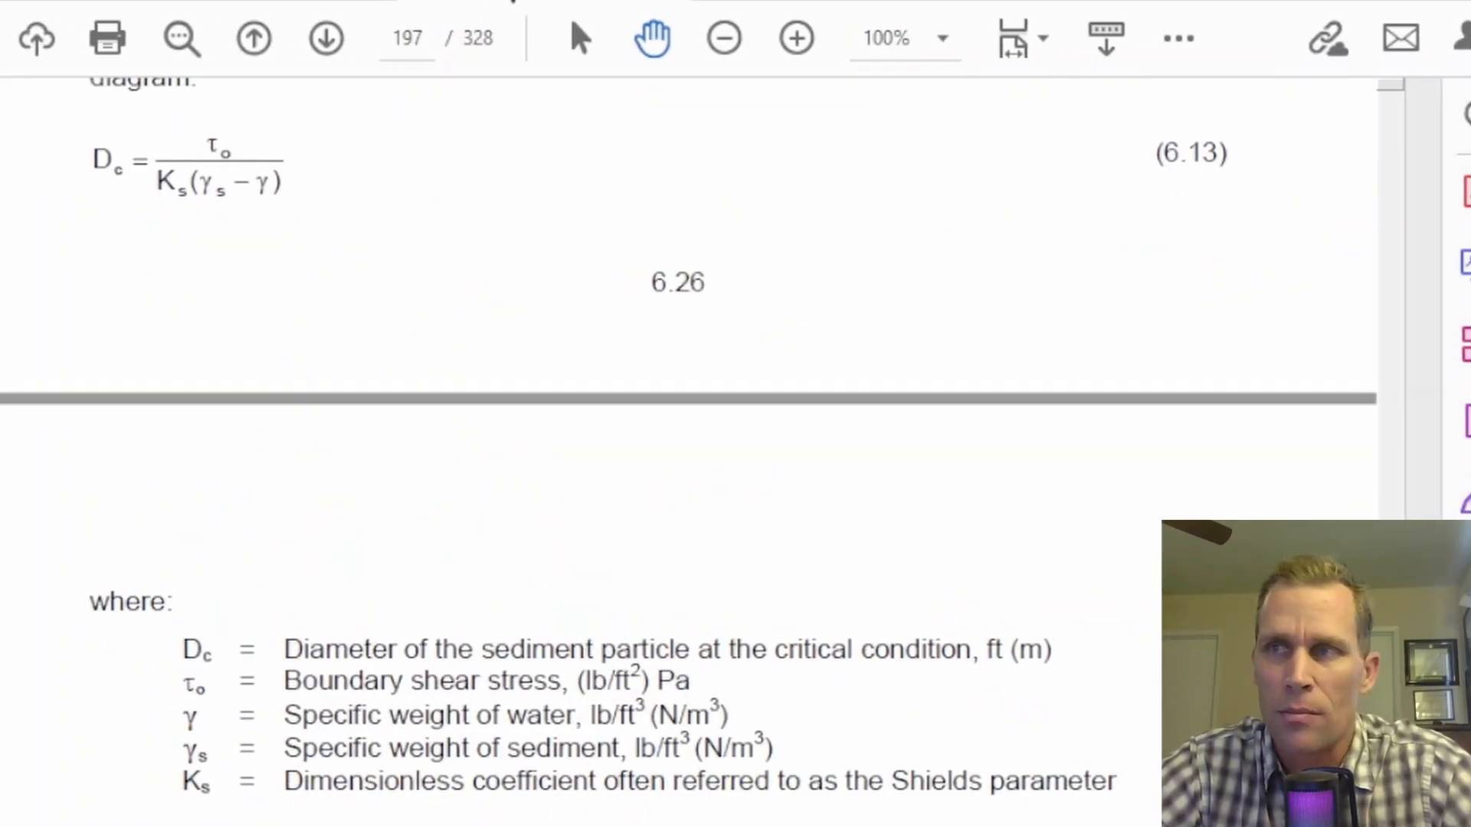
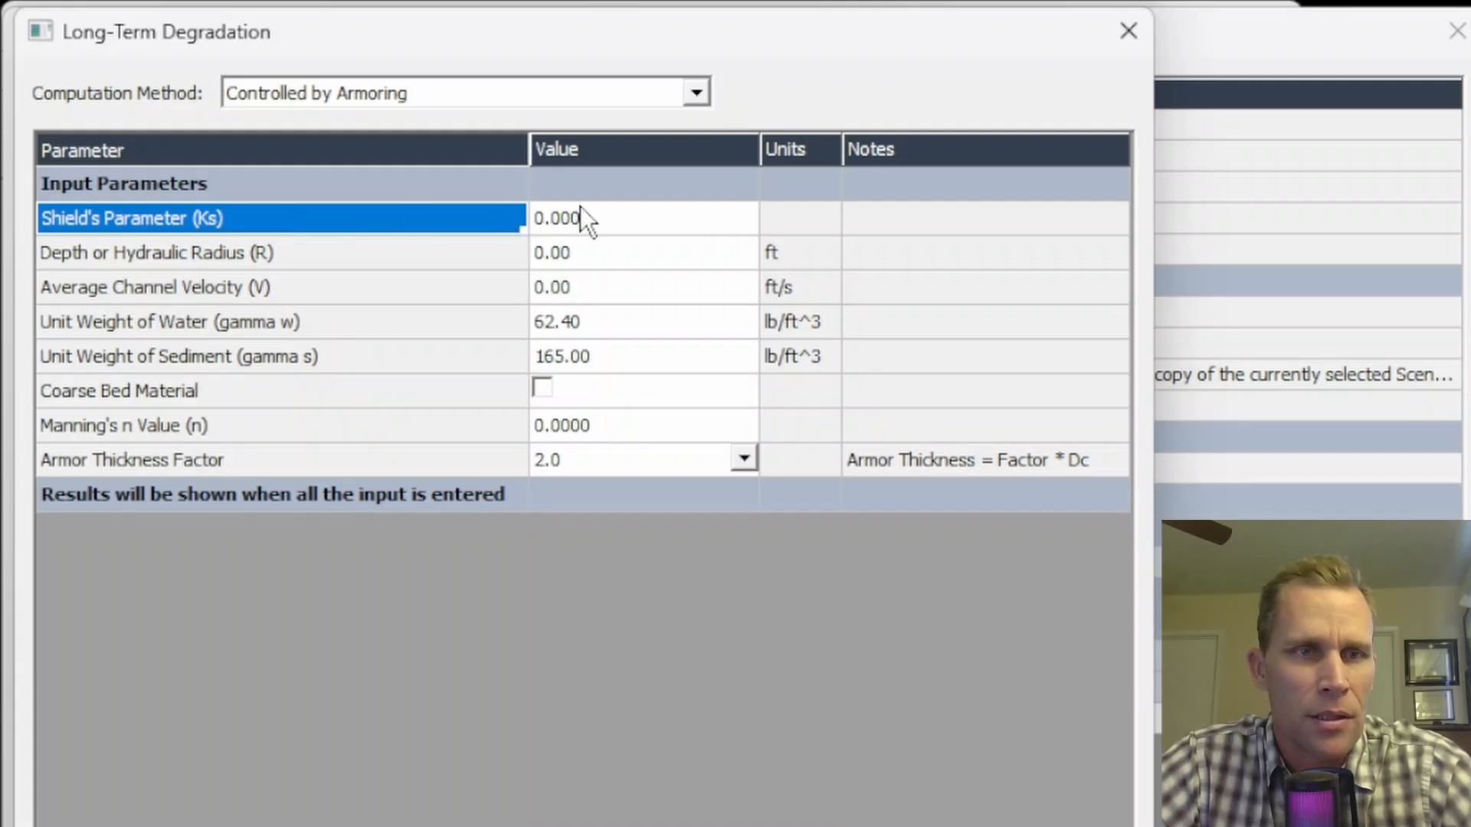
In Long-Term Degradation, set the Shield's Parameter (Ks) to 0.047.
left_click(631, 206)
type("0.0")
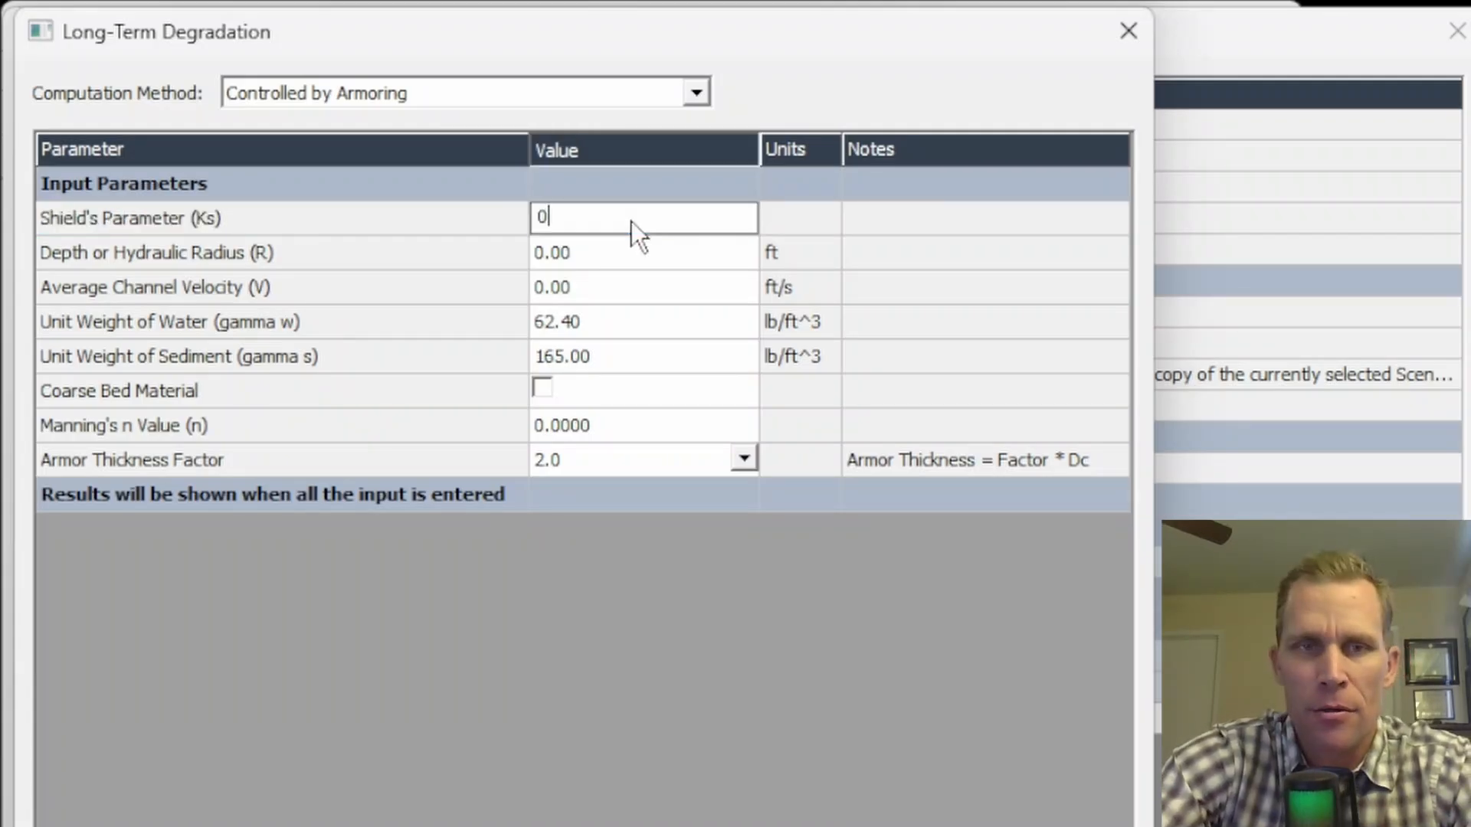
type("47")
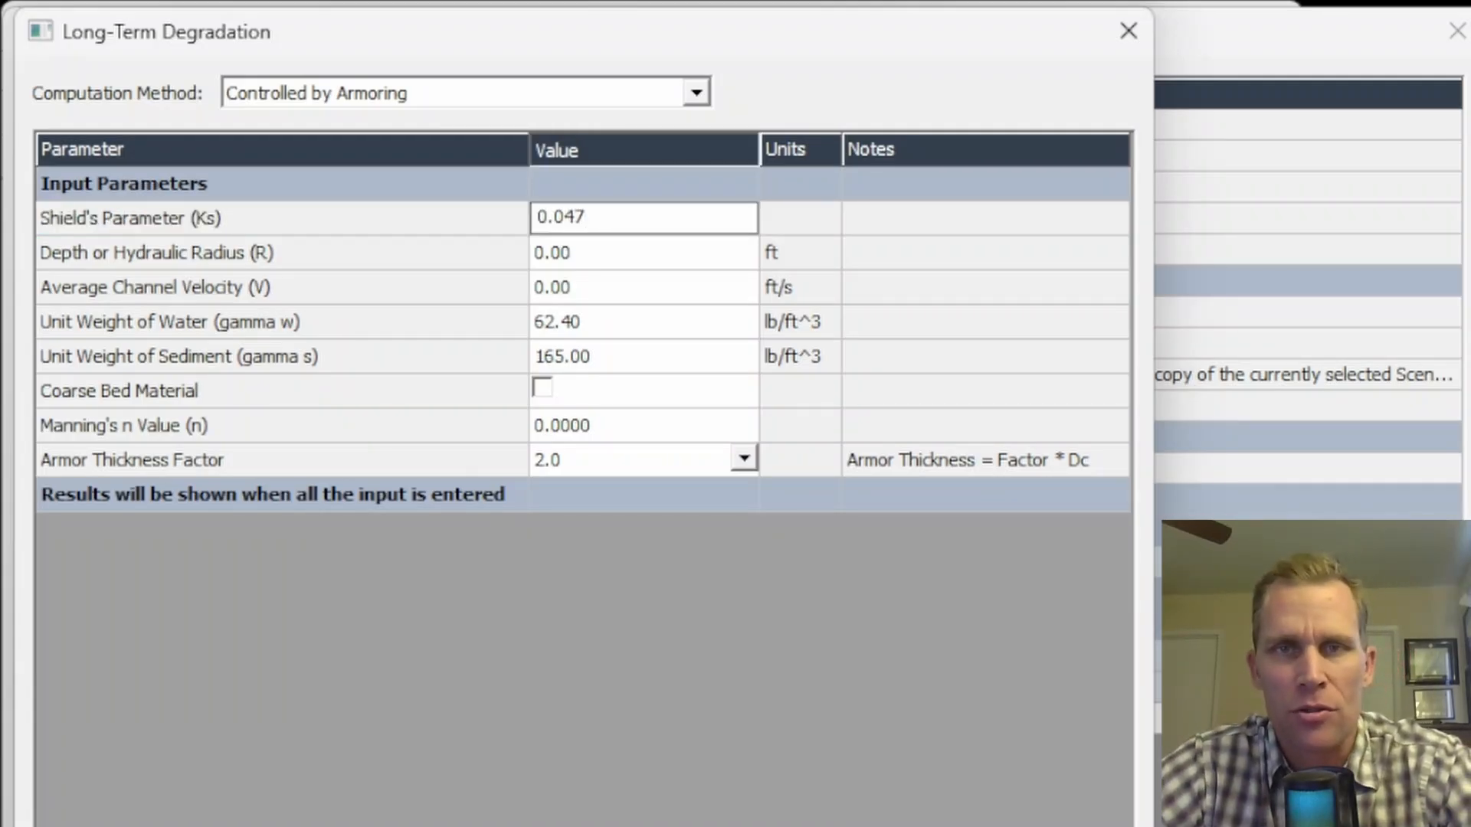
left_click(594, 261)
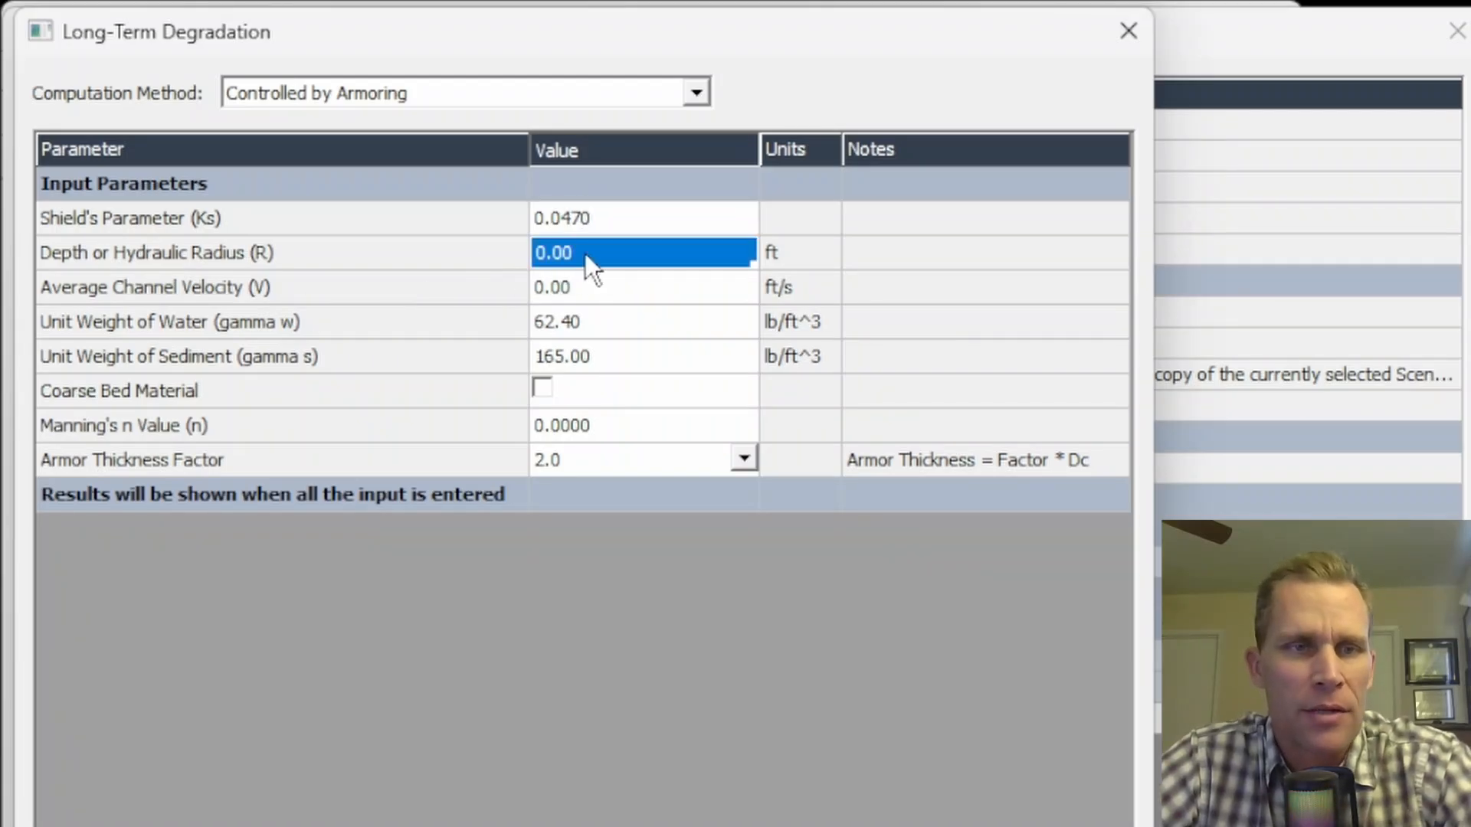
left_click(247, 288)
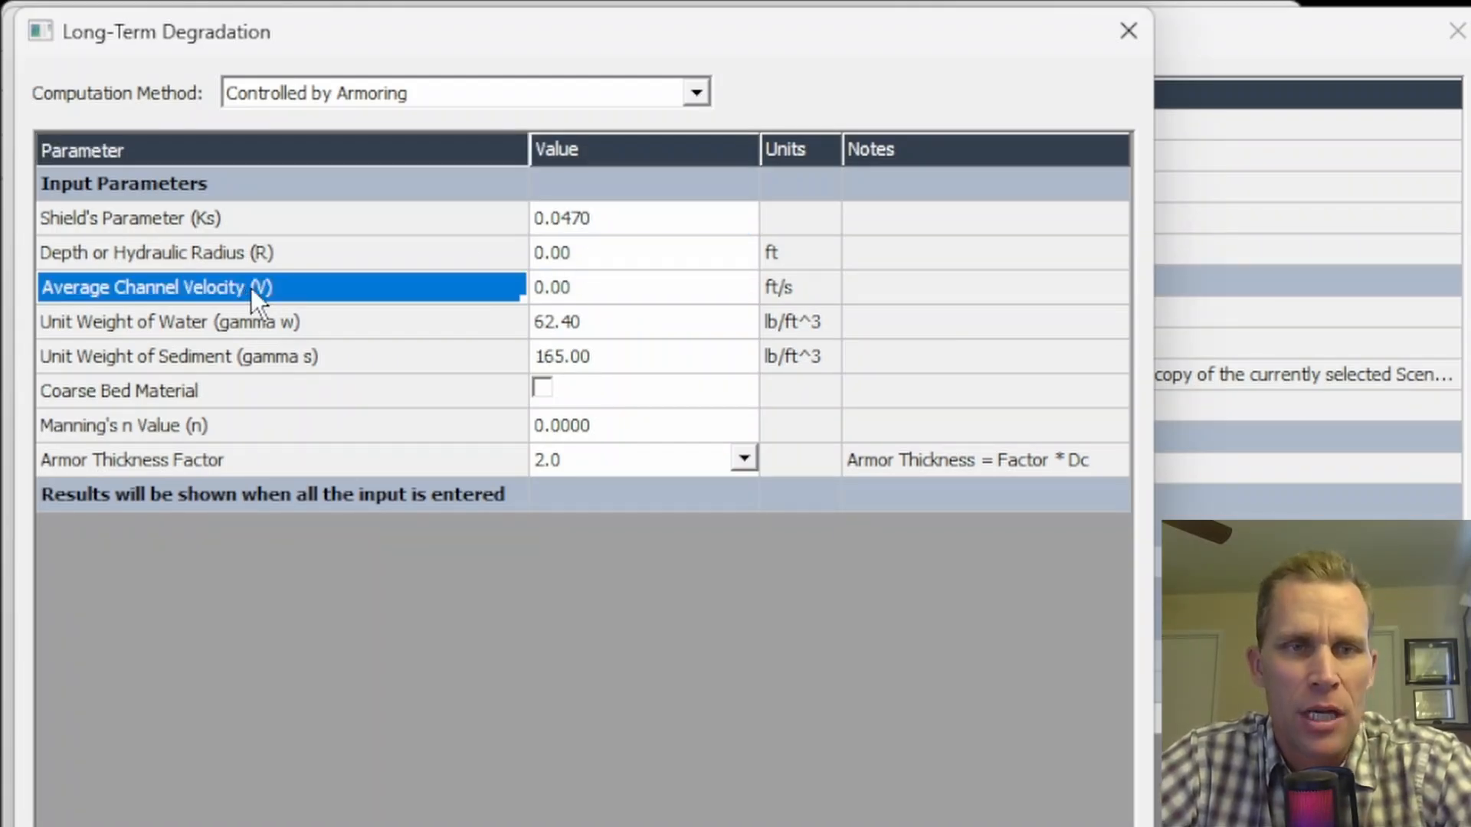
left_click(587, 253)
left_click(591, 283)
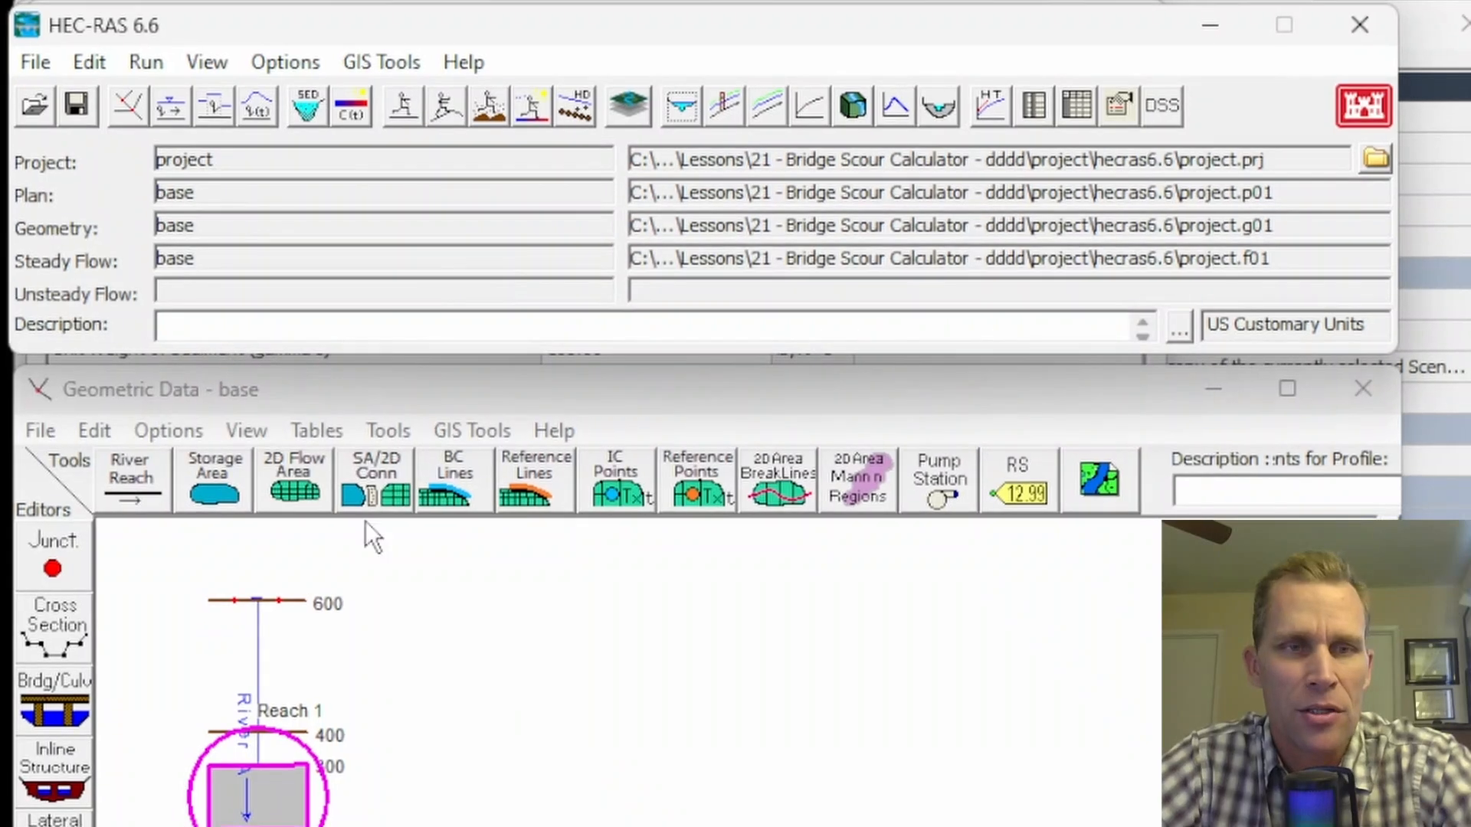
In HEC-RAS, open the Profile Summary Table and look over profiles PF 1 and PF 2 at river station 600.
left_click(200, 65)
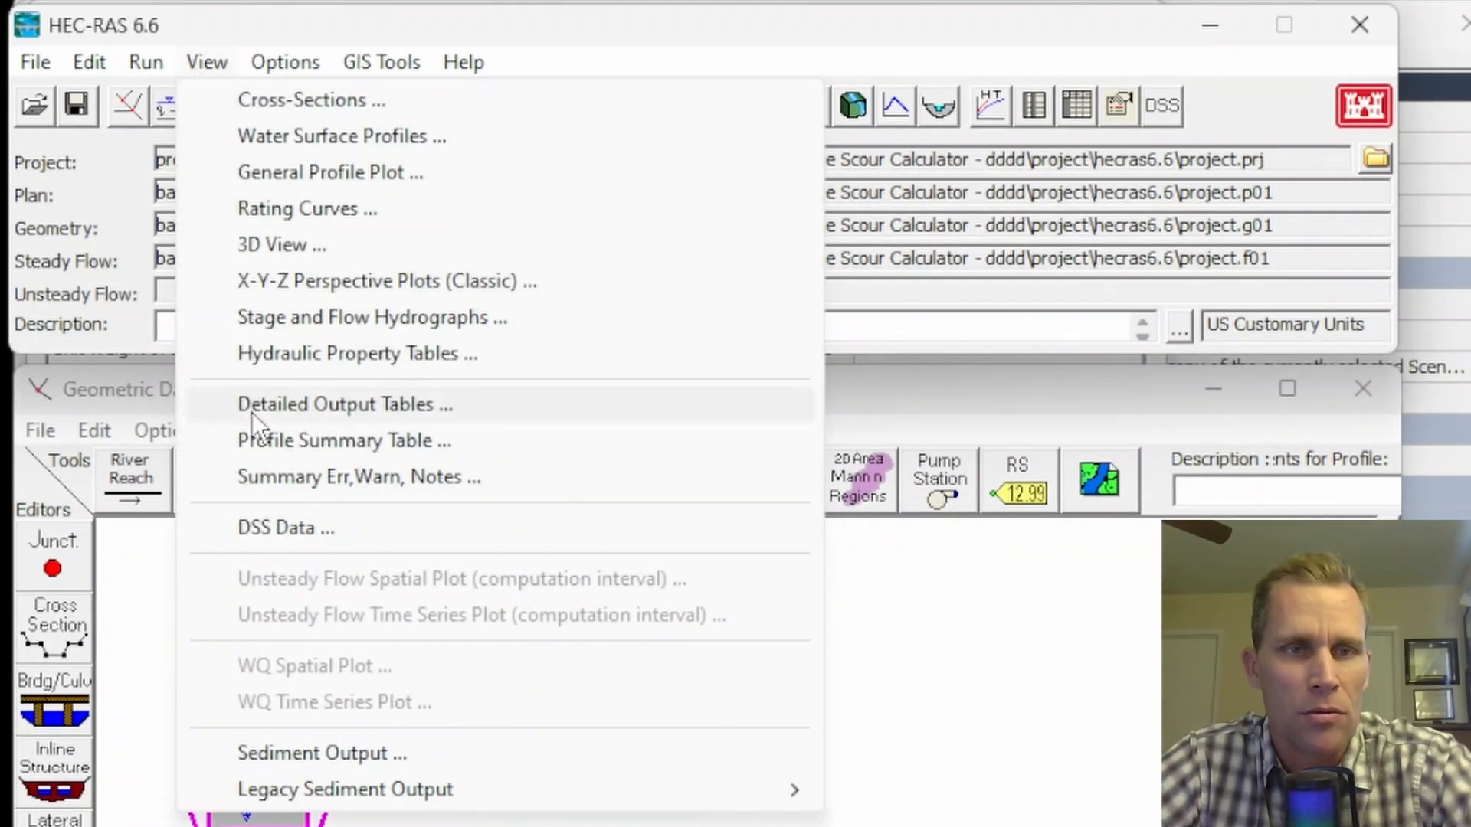
left_click(278, 439)
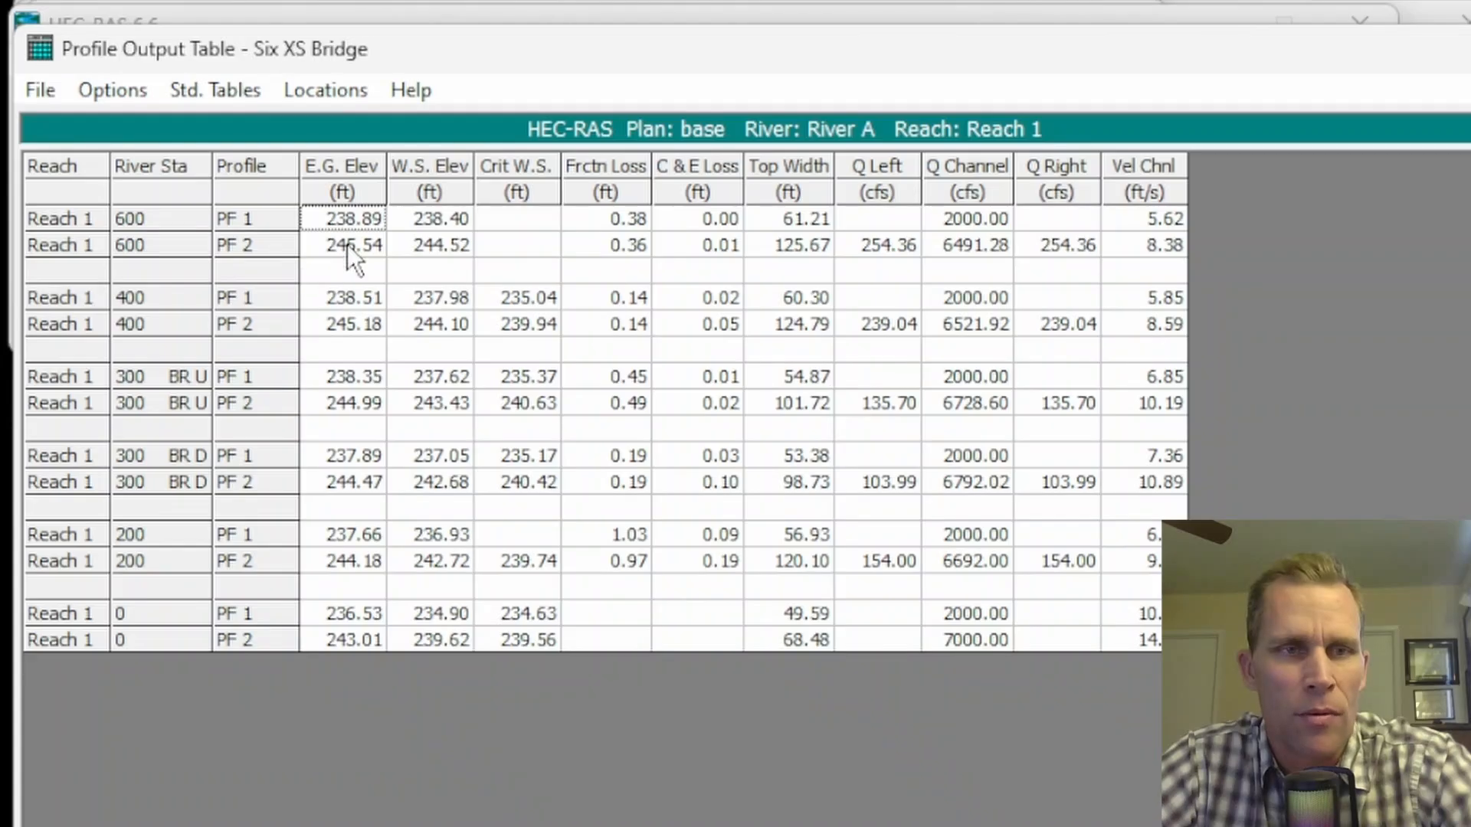
left_click(273, 228)
left_click(325, 247)
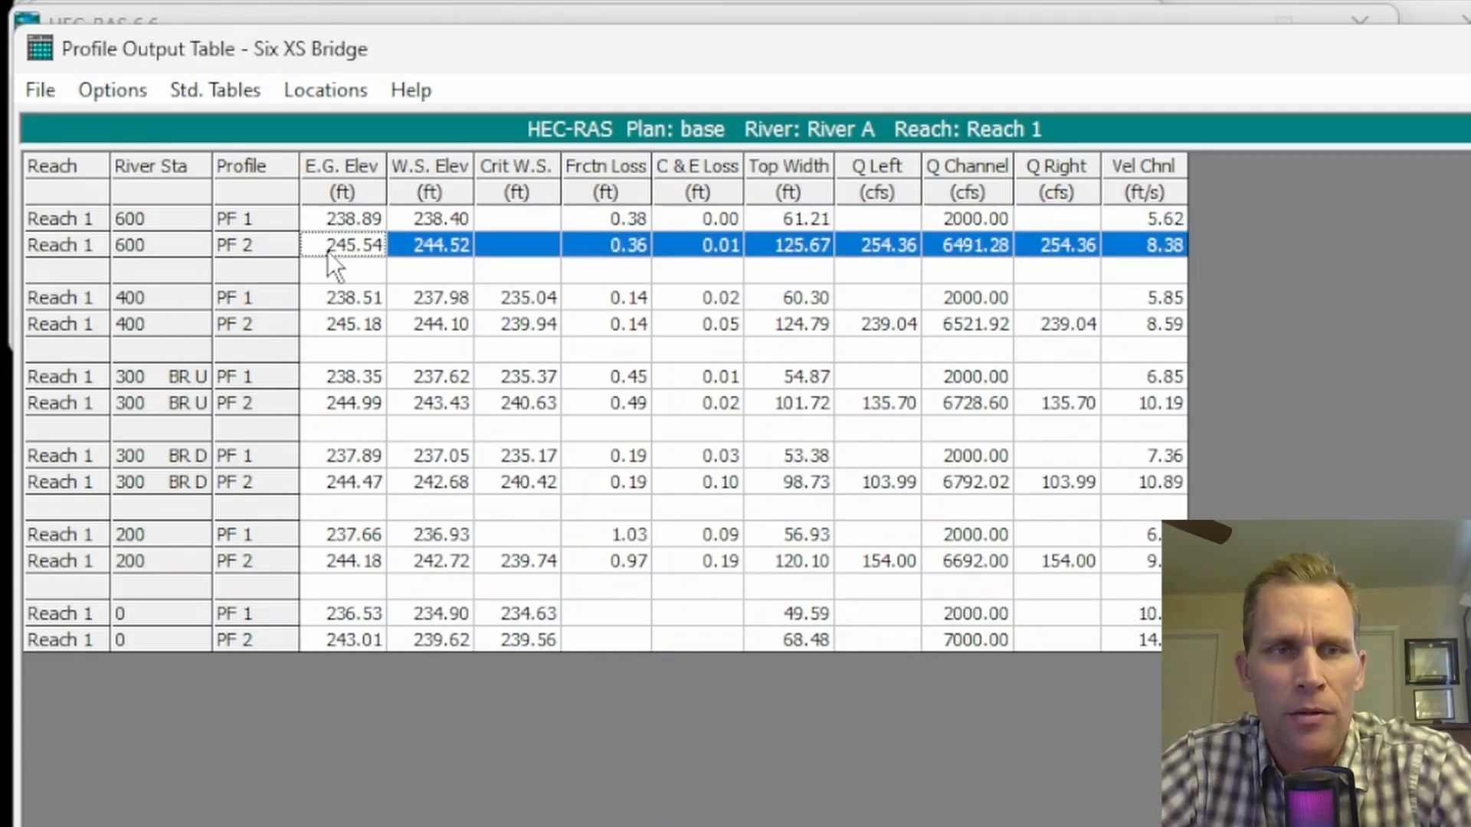
left_click(328, 219)
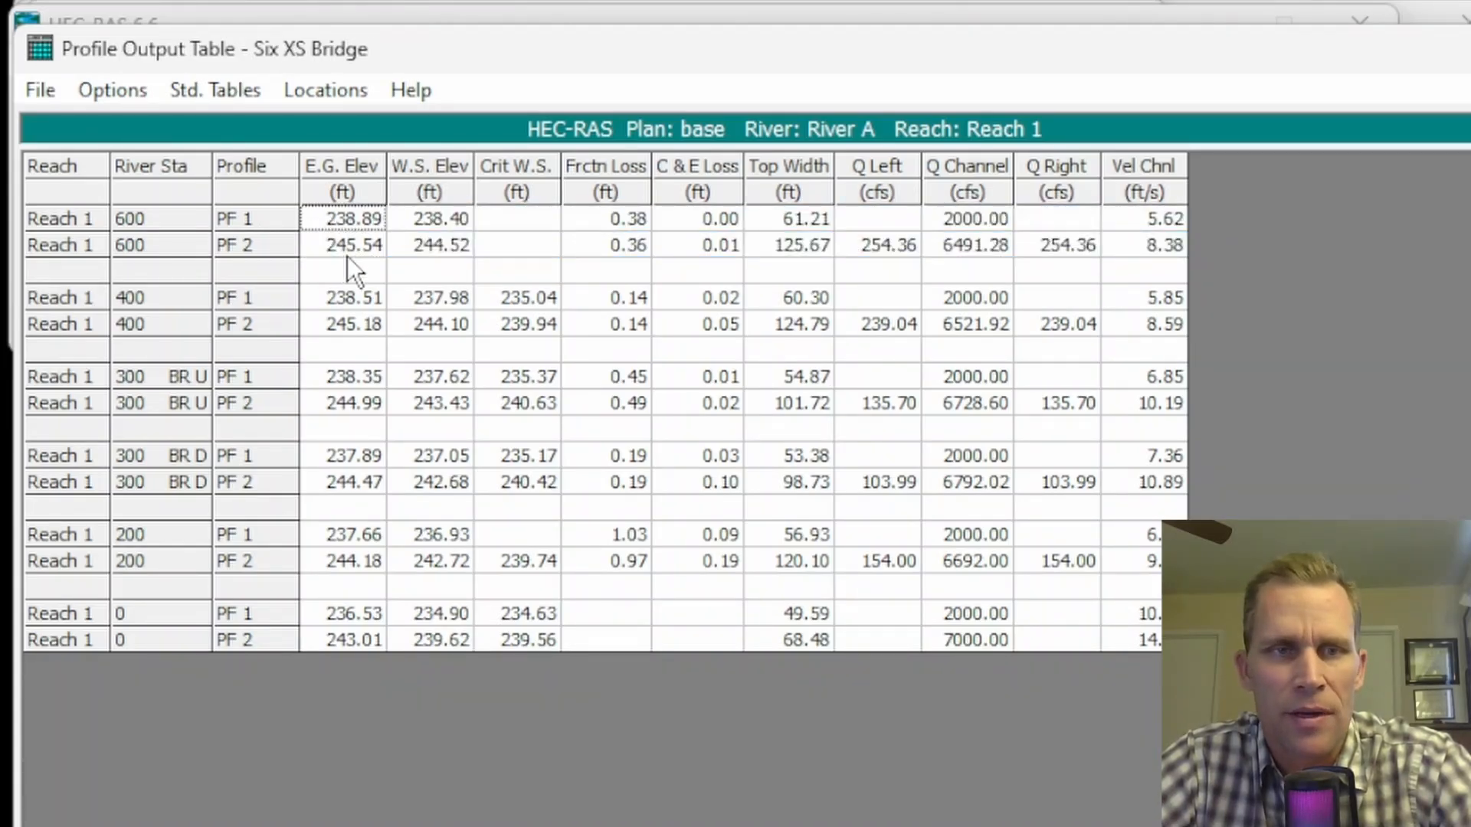
left_click(348, 256)
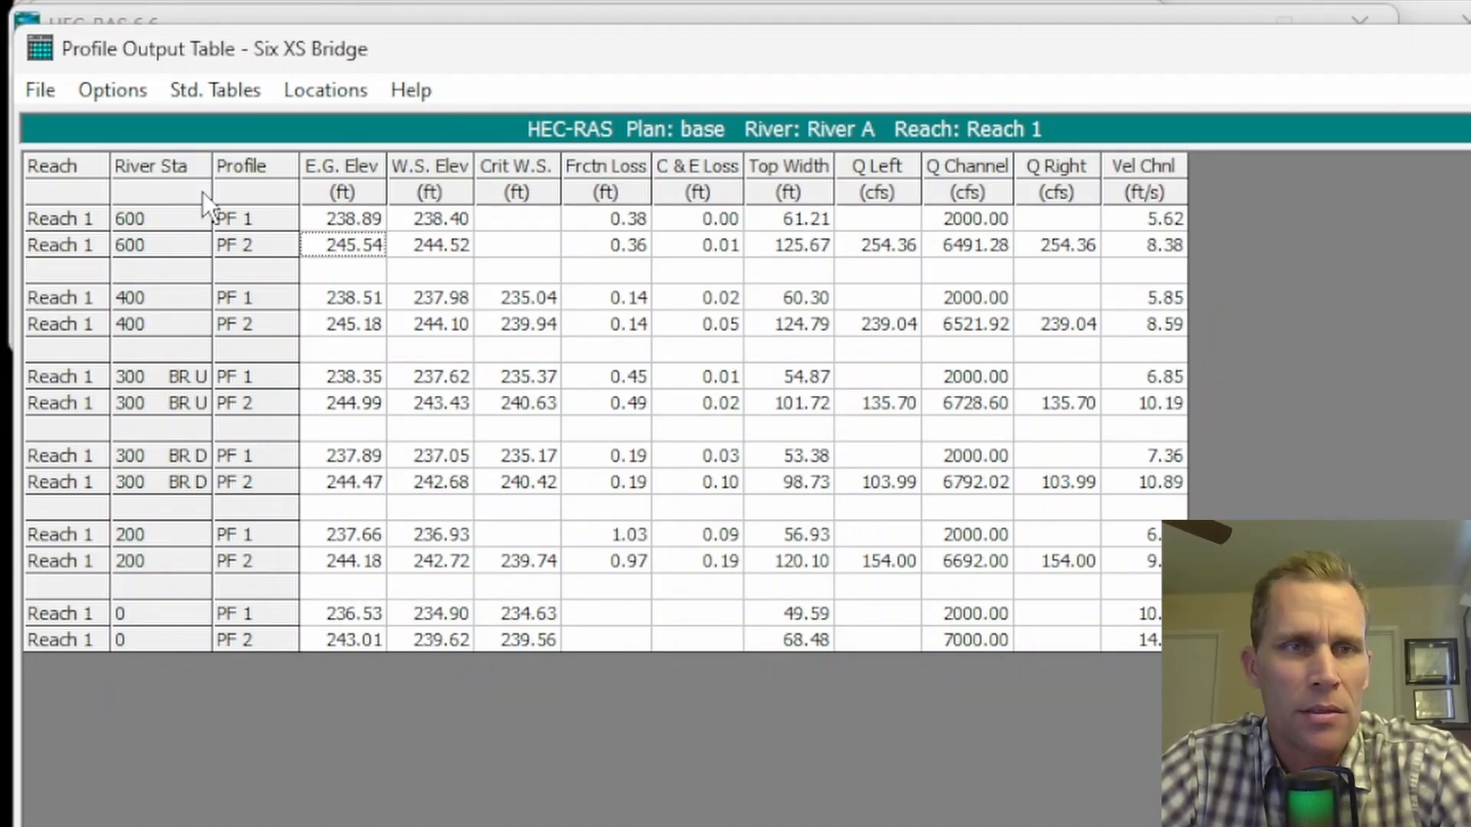
Start defining the profile table's headings and delete the Vel Chnl variable in column 10.
left_click(135, 92)
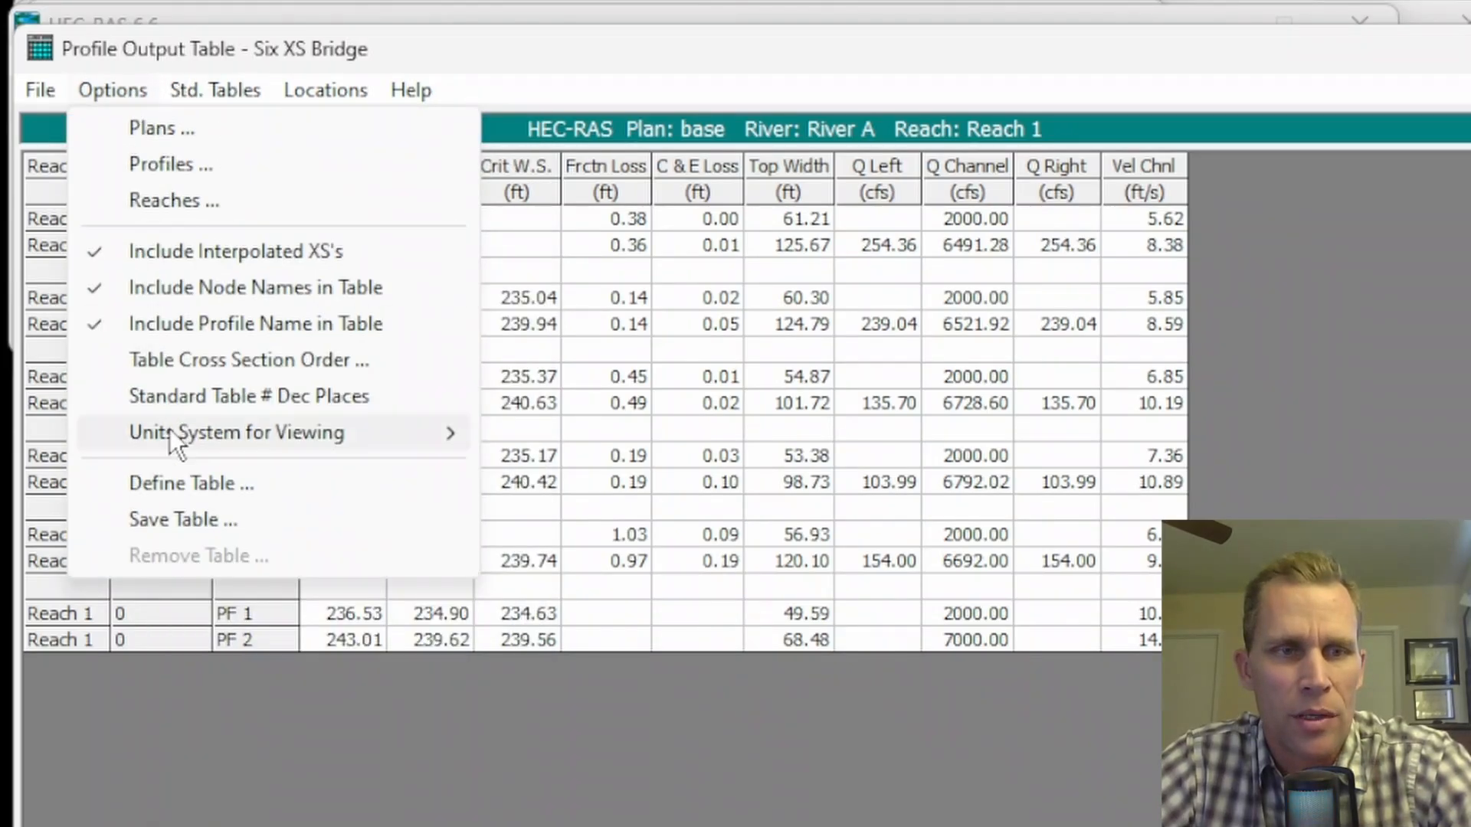
left_click(187, 485)
left_click_drag(1227, 337, 651, 132)
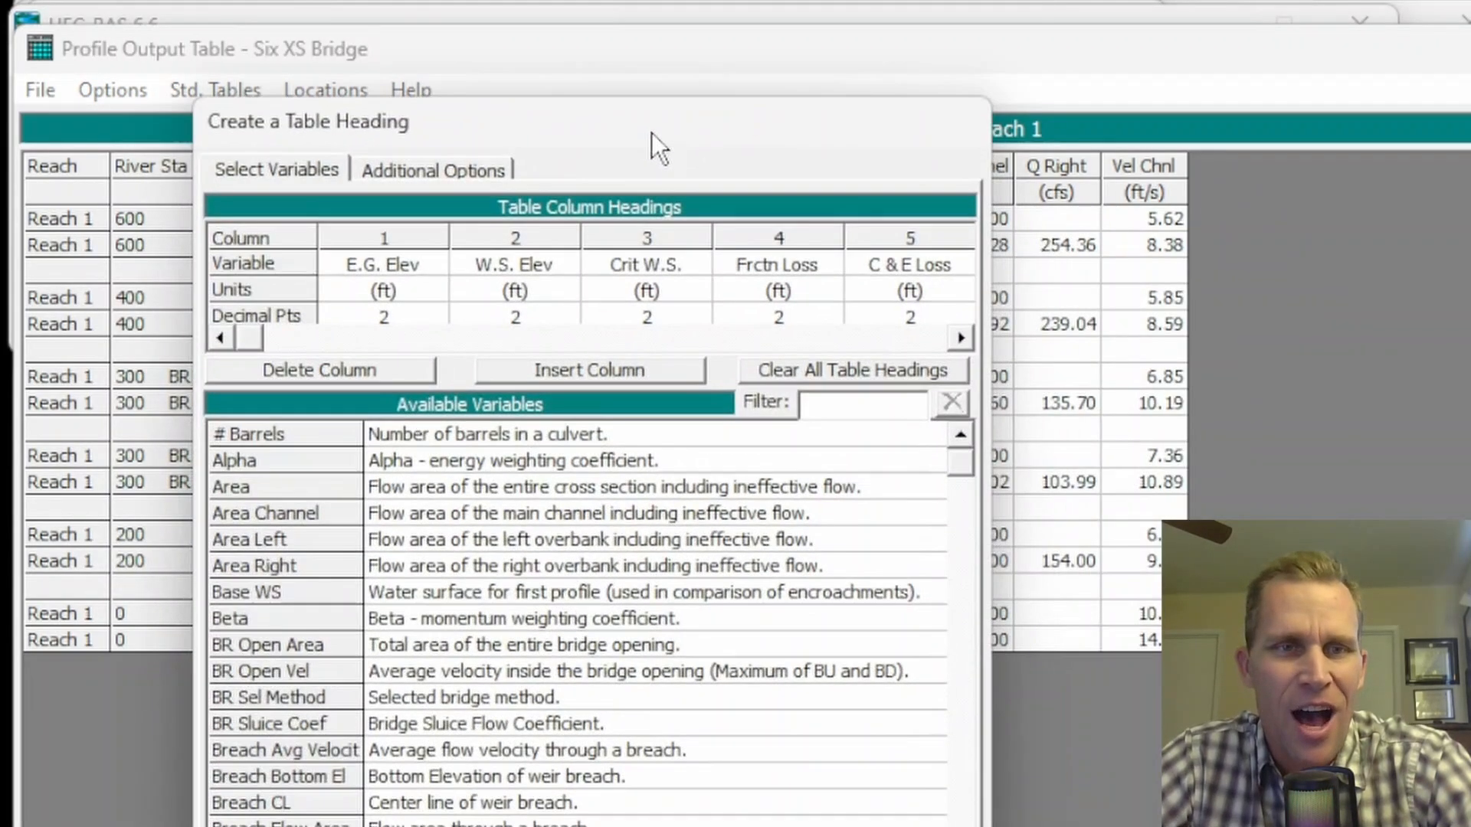
left_click(890, 344)
left_click(890, 345)
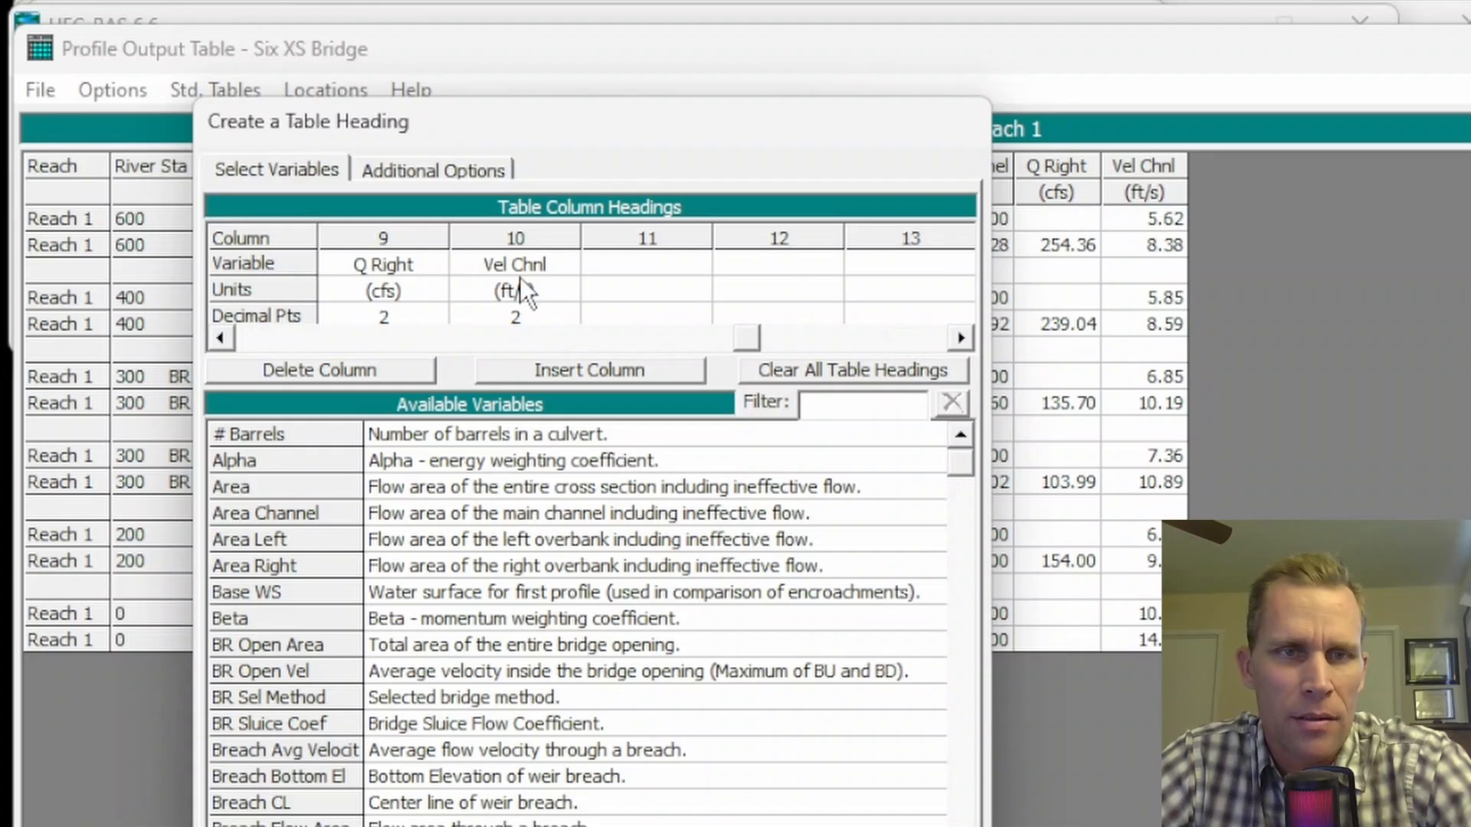
left_click(521, 244)
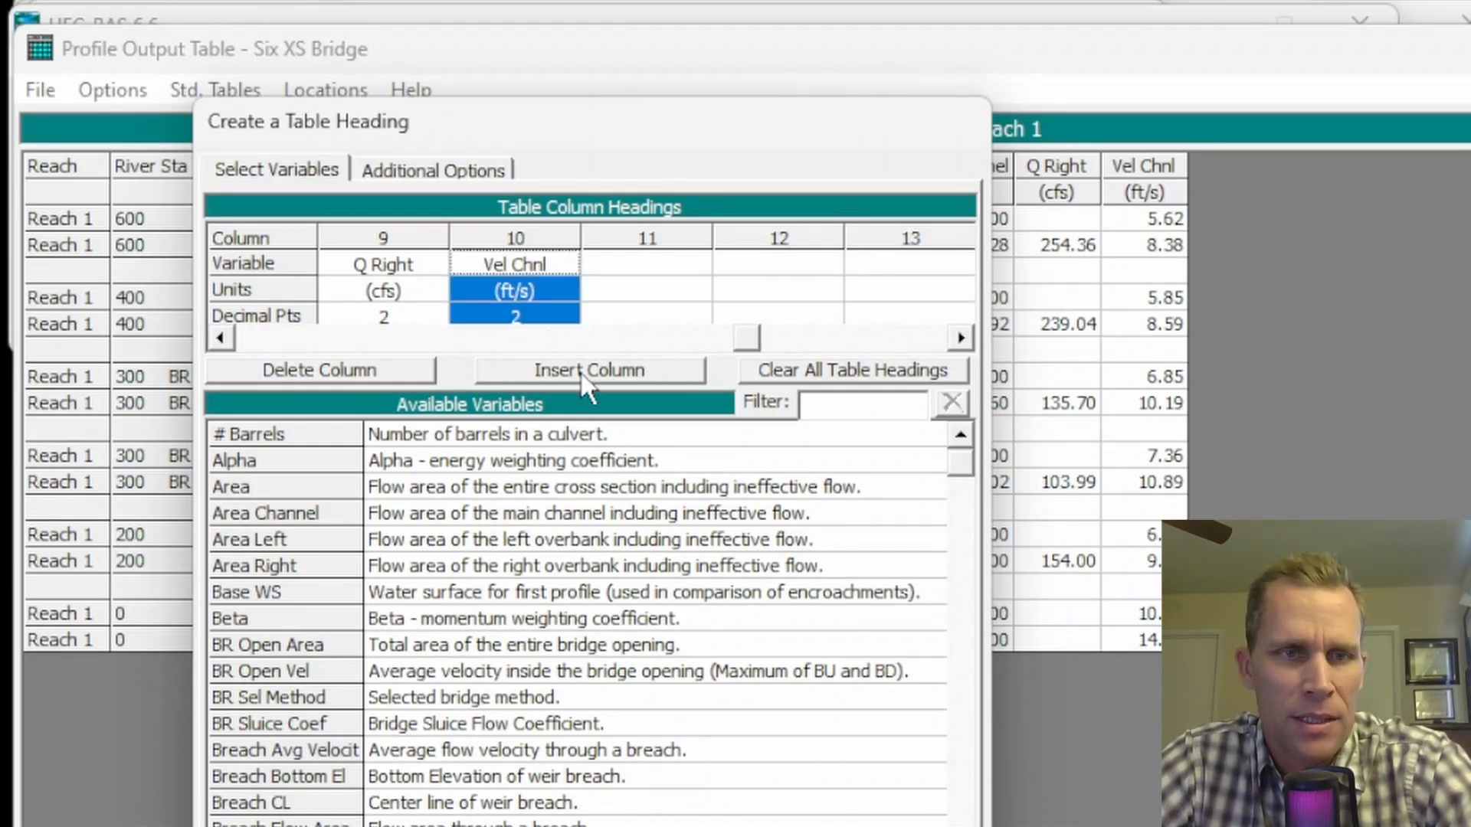
left_click(325, 372)
Filter the available variables by "velocity" and add Vel Total as column 10.
left_click(852, 406)
type("vel")
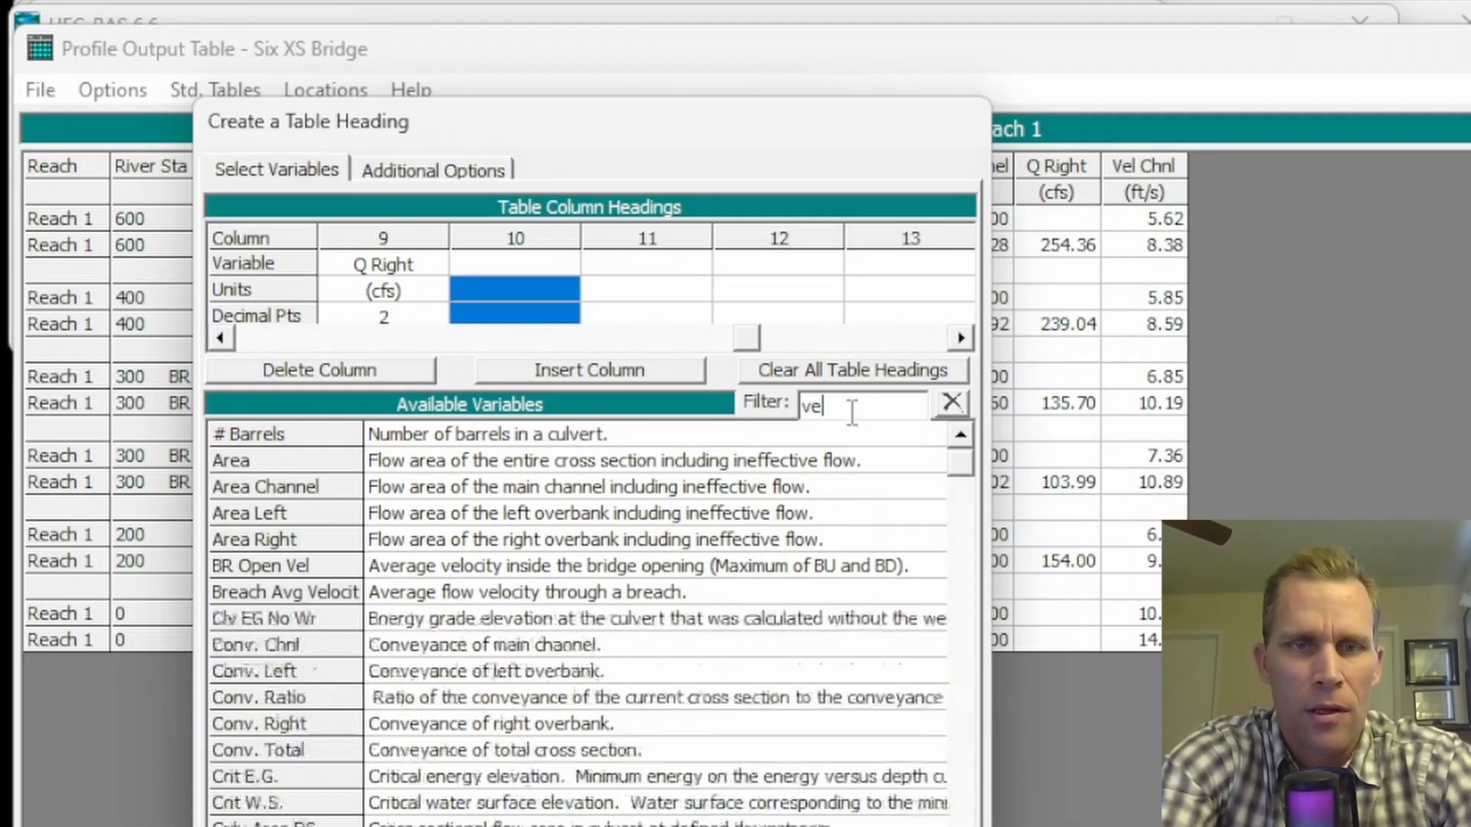
type("ocity")
left_click(425, 697)
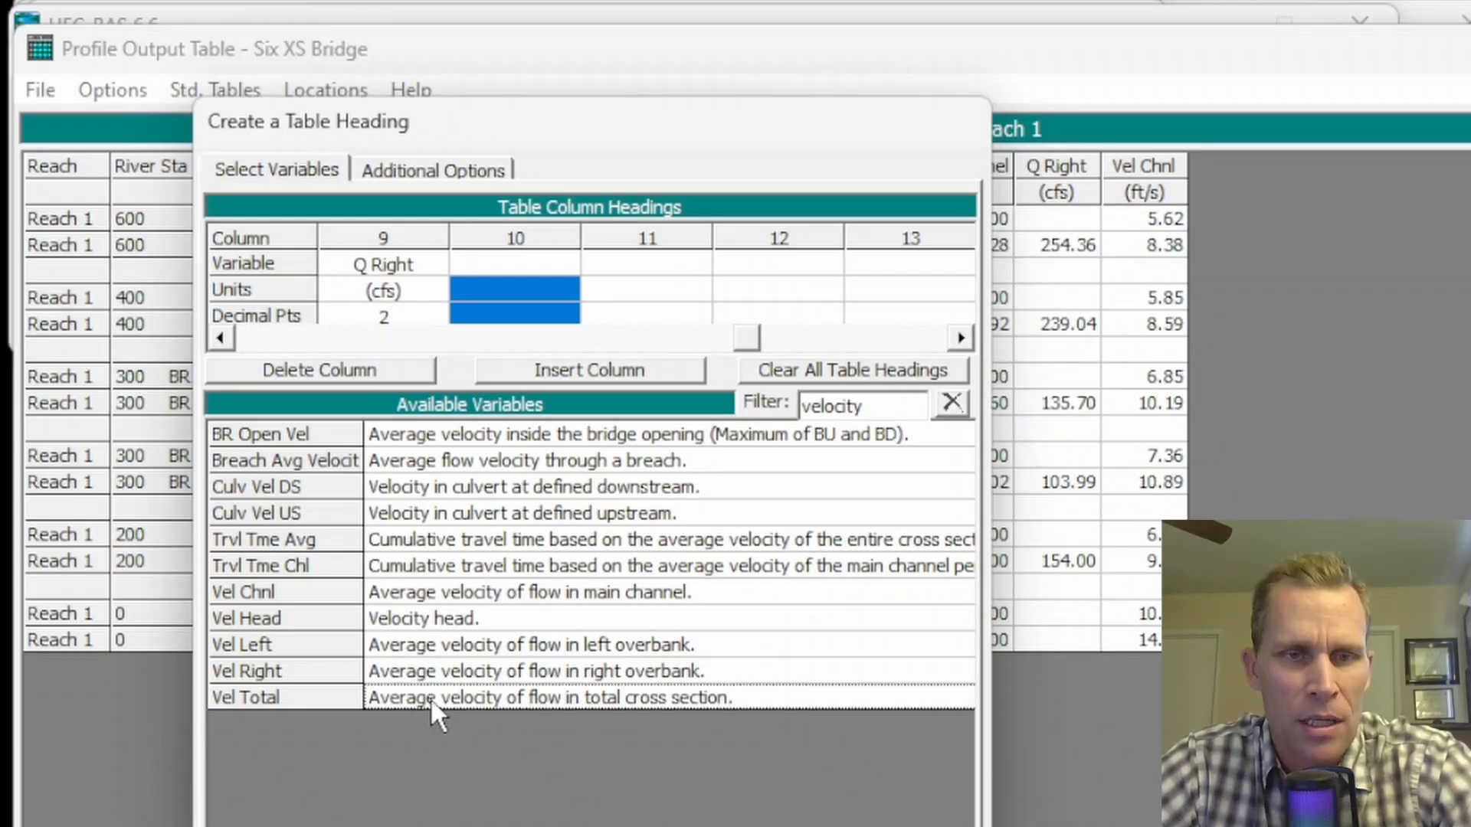
double_click(586, 697)
Filter the variables by "radius", add Hydr Radius as column 11, and accept the table definition.
left_click(625, 259)
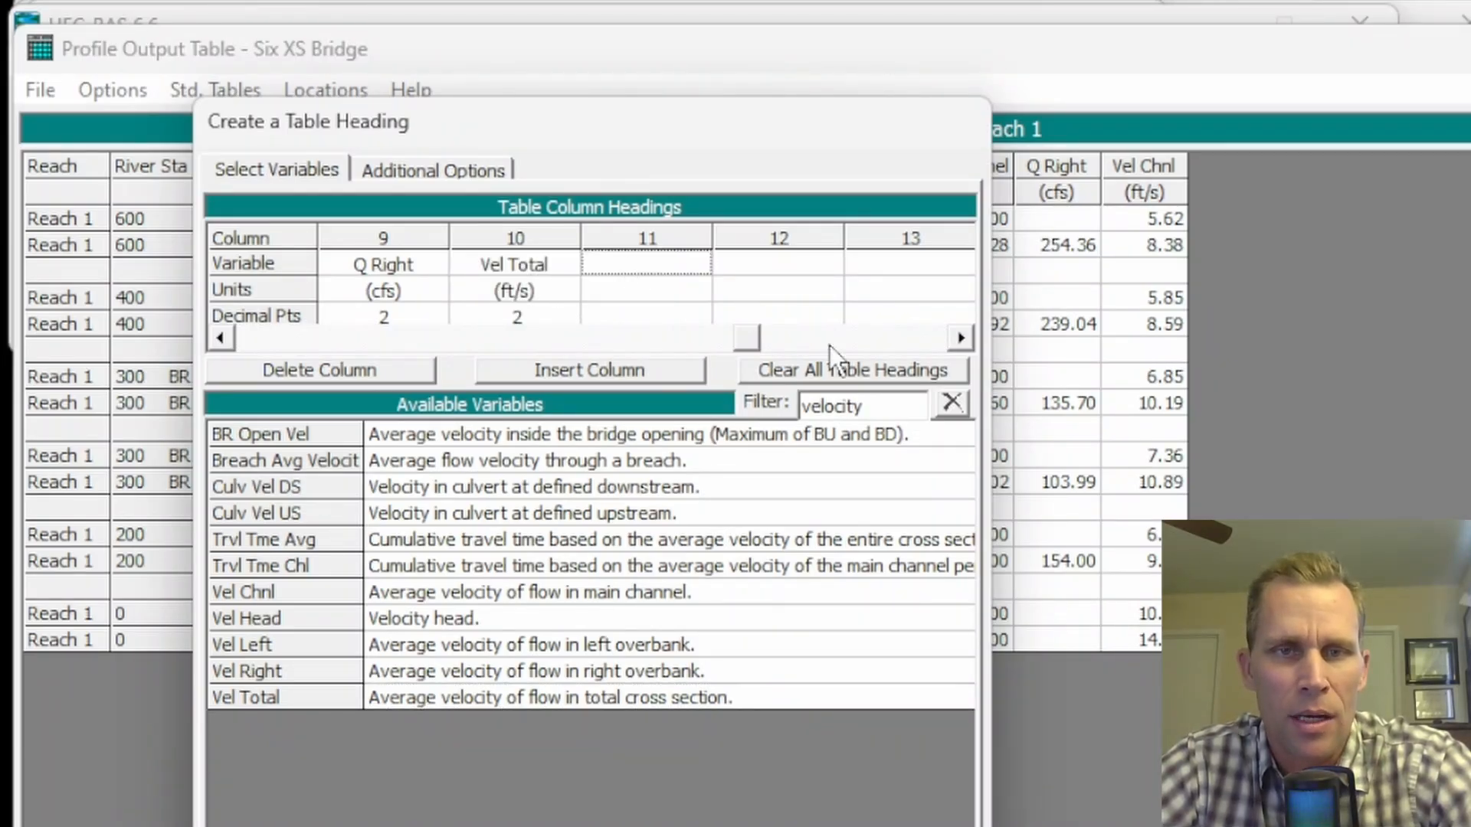
left_click_drag(896, 402, 599, 363)
type("radius")
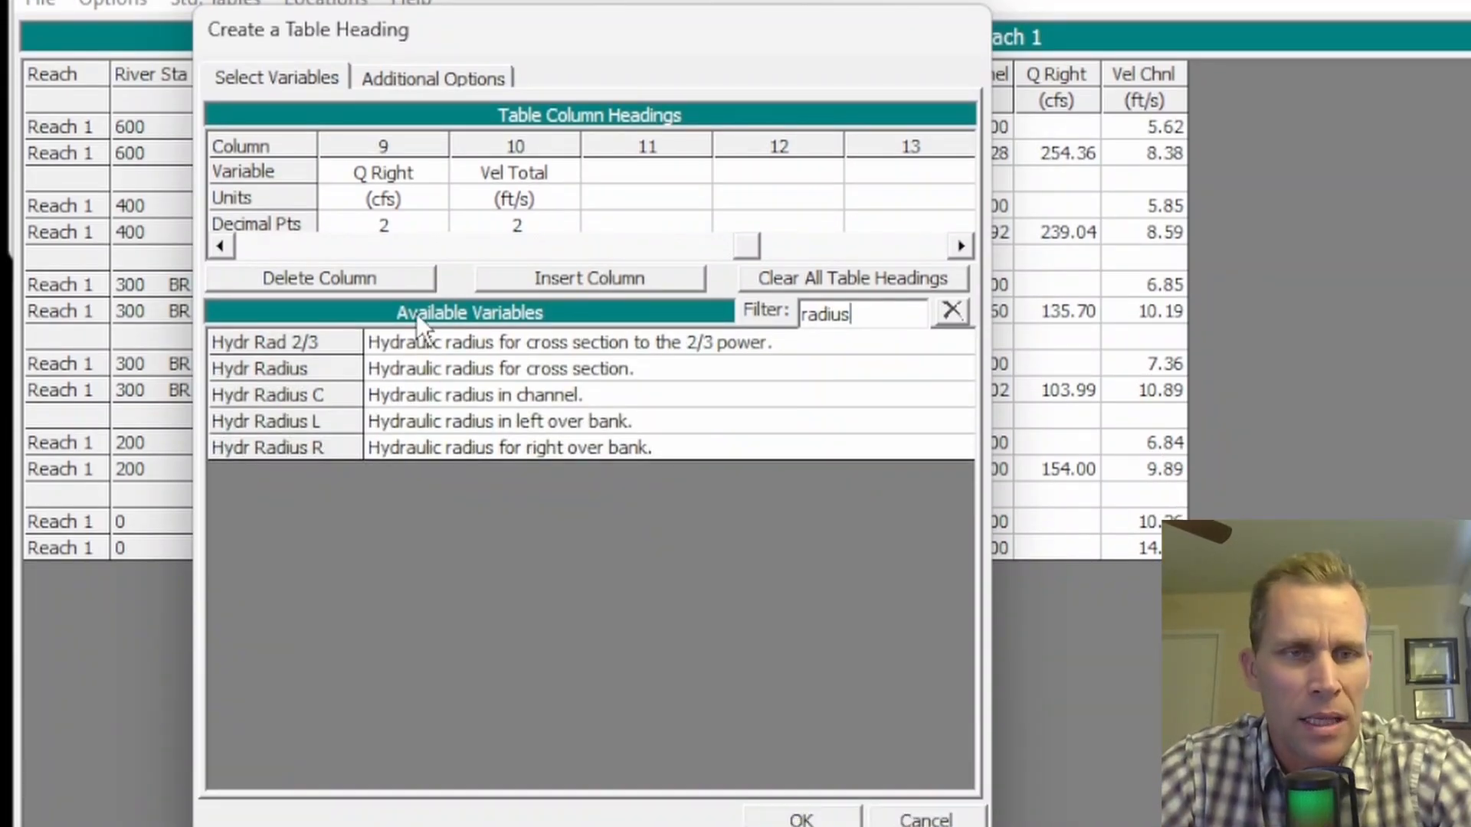
left_click(400, 367)
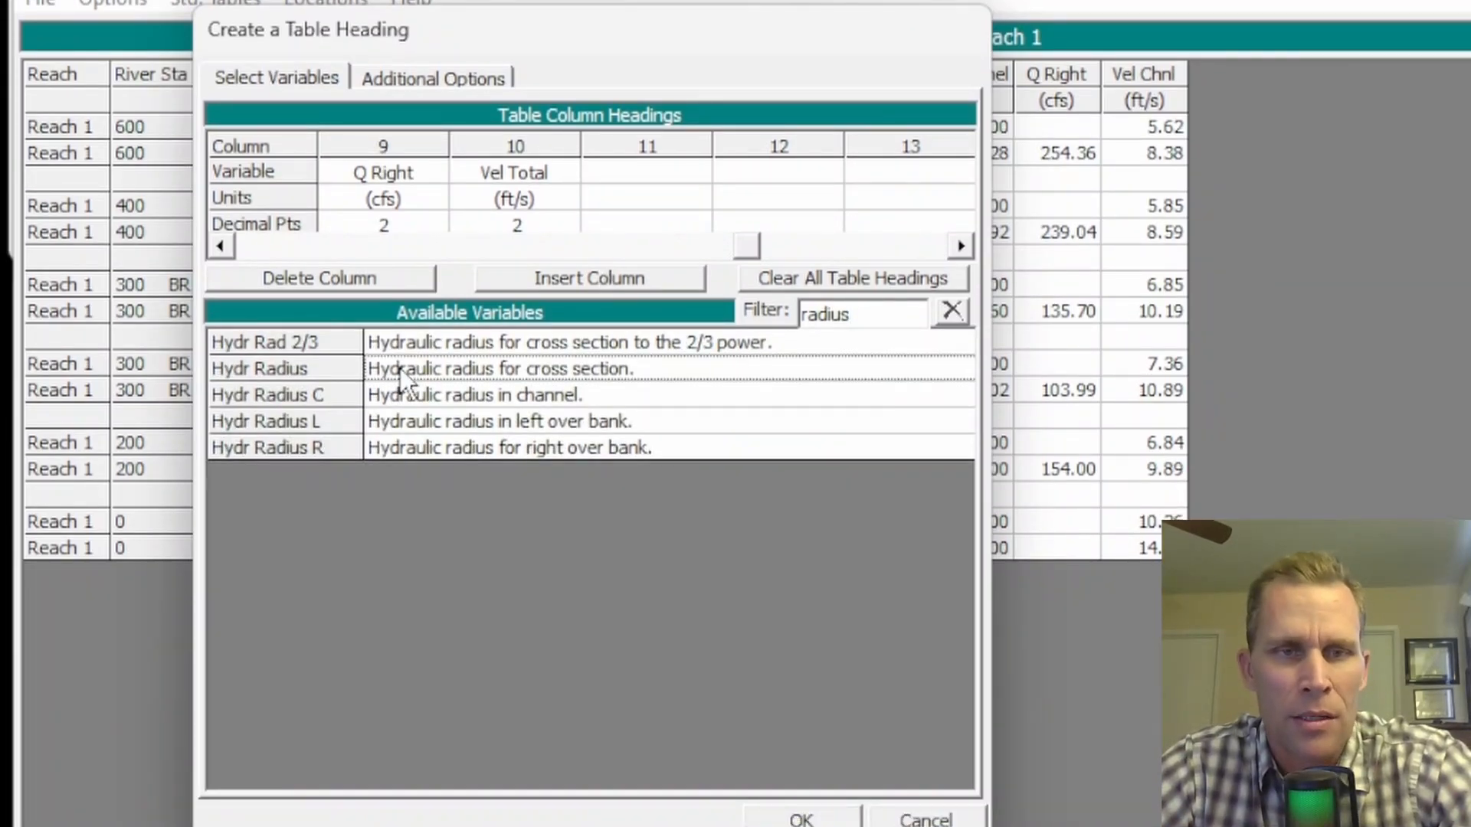
double_click(564, 374)
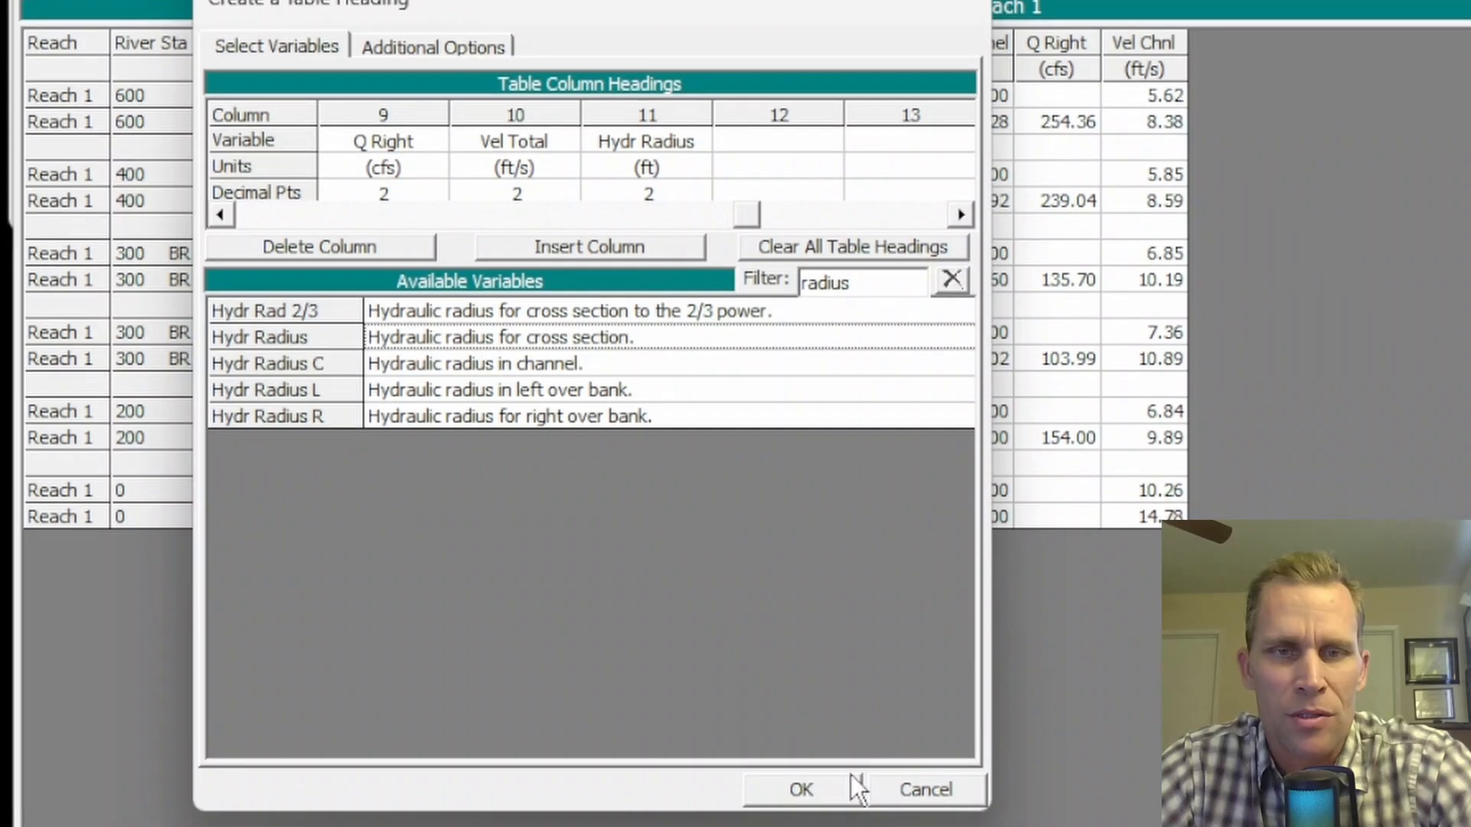
left_click(823, 810)
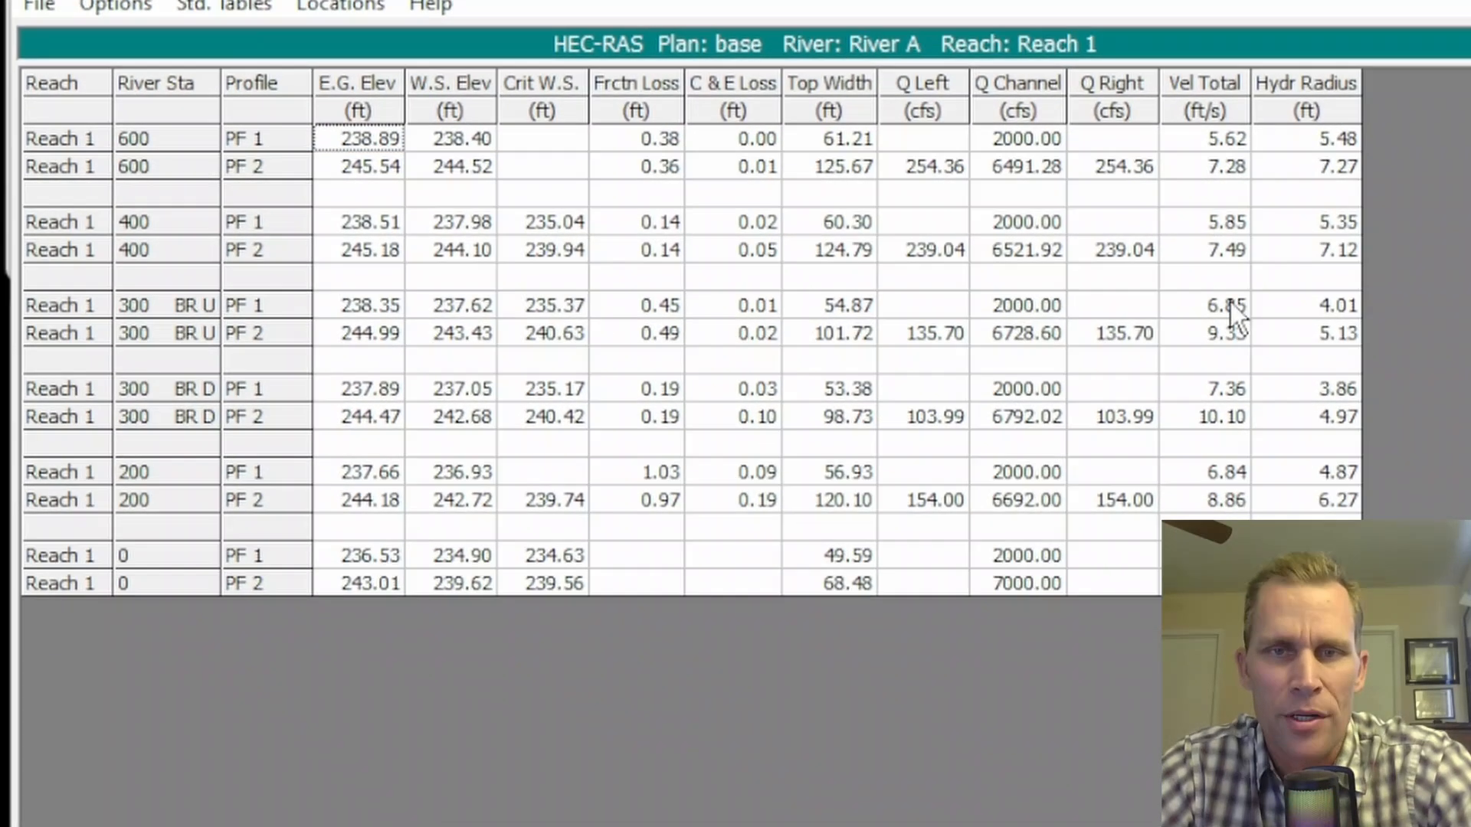
Check the total velocity and hydraulic radius for PF 1 and PF 2 at the upstream bridge section, station 300 BR U.
left_click(1167, 289)
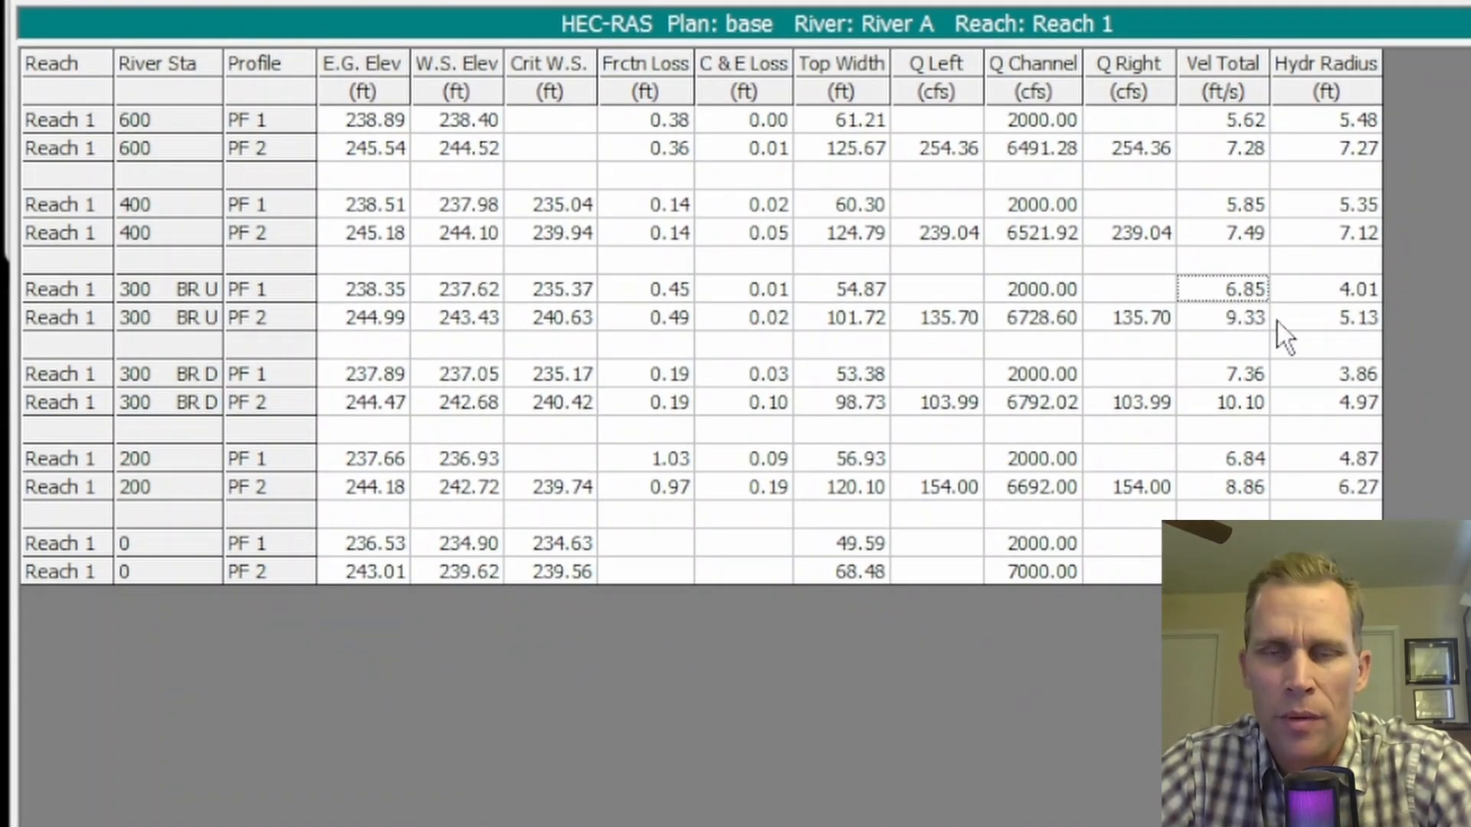
left_click(1336, 297)
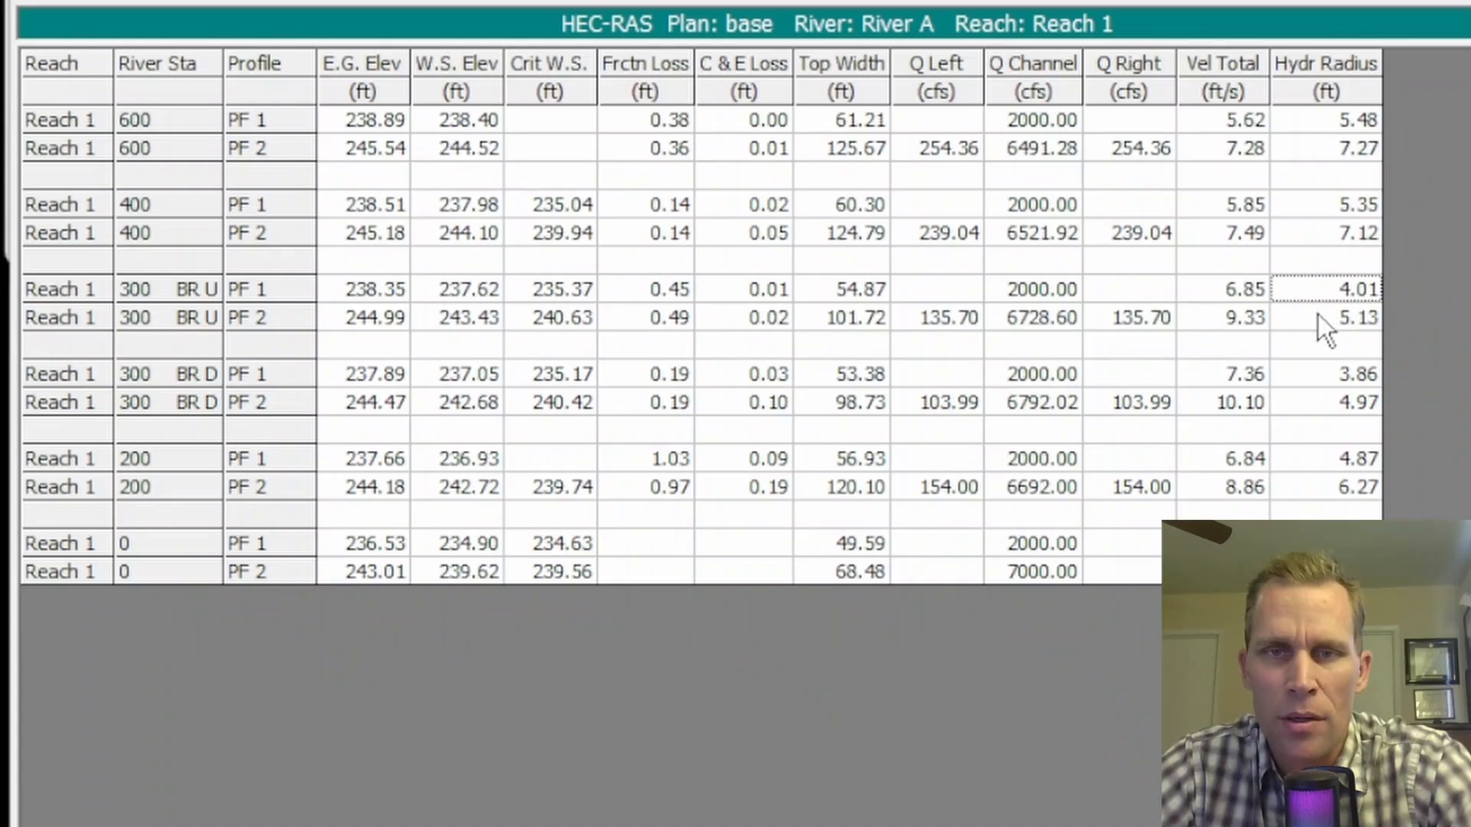
left_click(1322, 320)
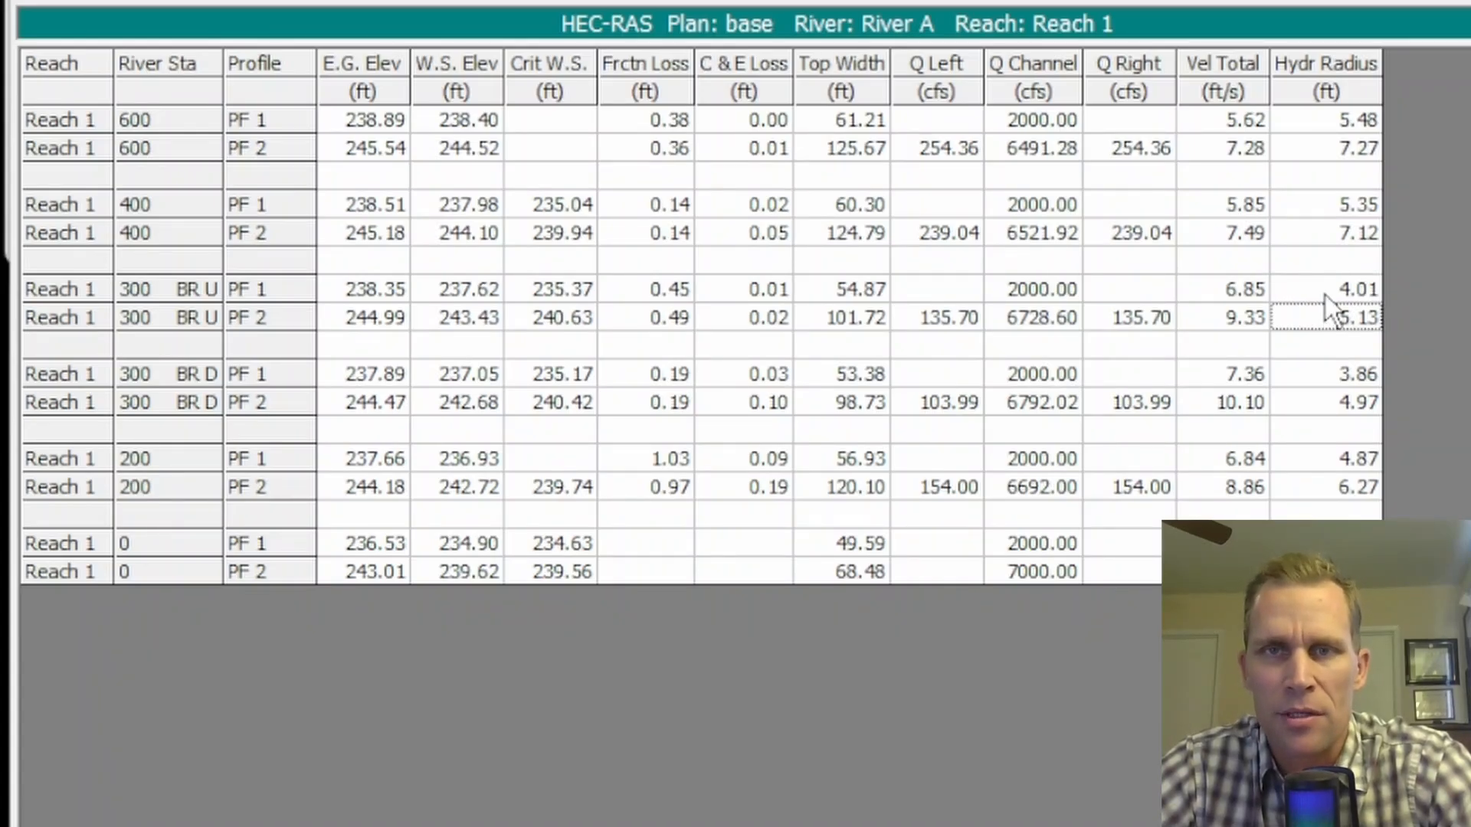
Check the total velocities for PF 1 and PF 2 at 300 BR U and minimize HEC-RAS to return to the Long-Term Degradation window.
left_click(1222, 297)
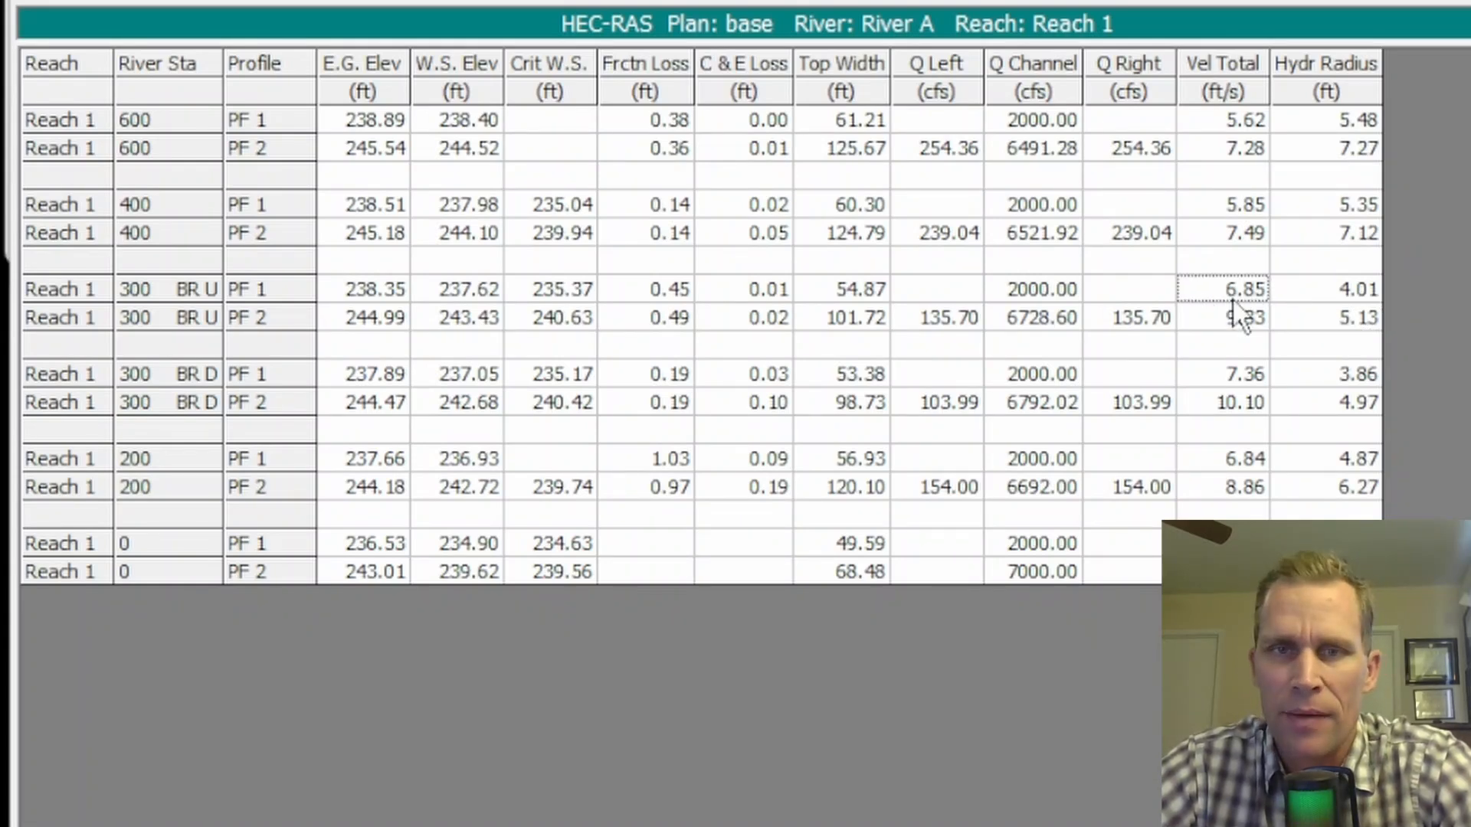
left_click(1232, 325)
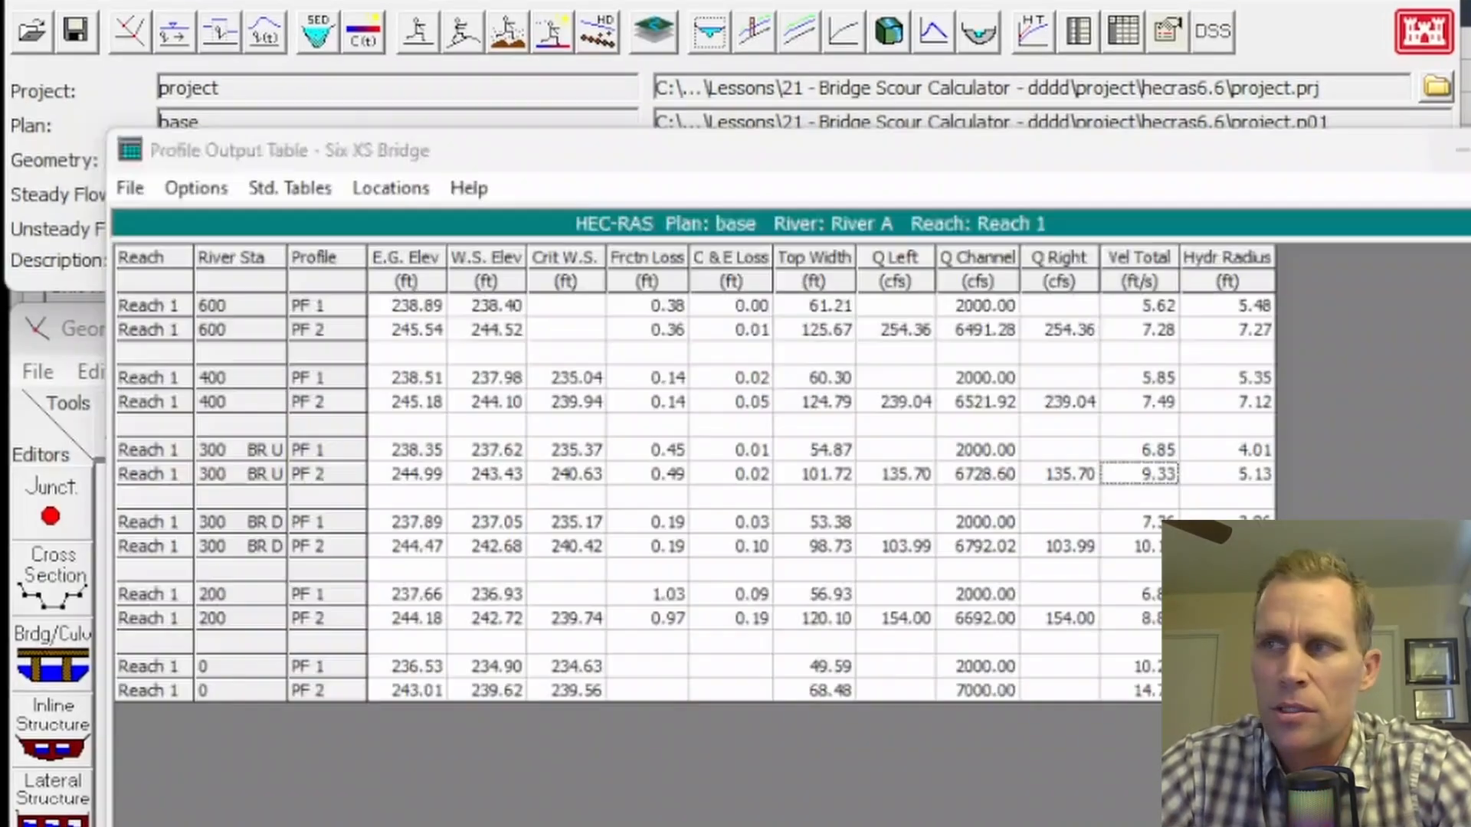
left_click(1455, 164)
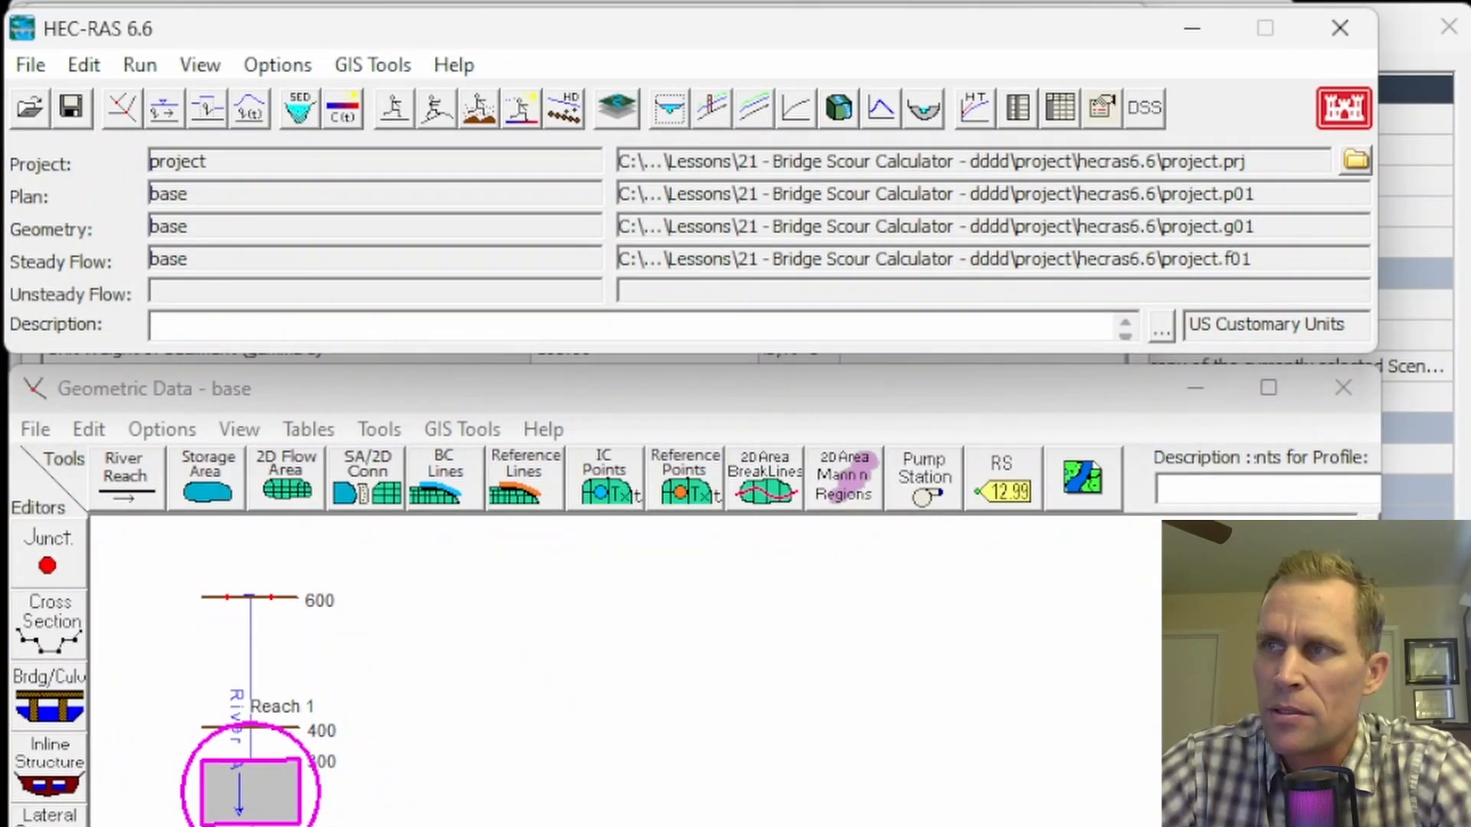
left_click(1186, 41)
Set the depth or hydraulic radius to 5.13 ft and the average channel velocity to 9.33 ft/s.
left_click(601, 245)
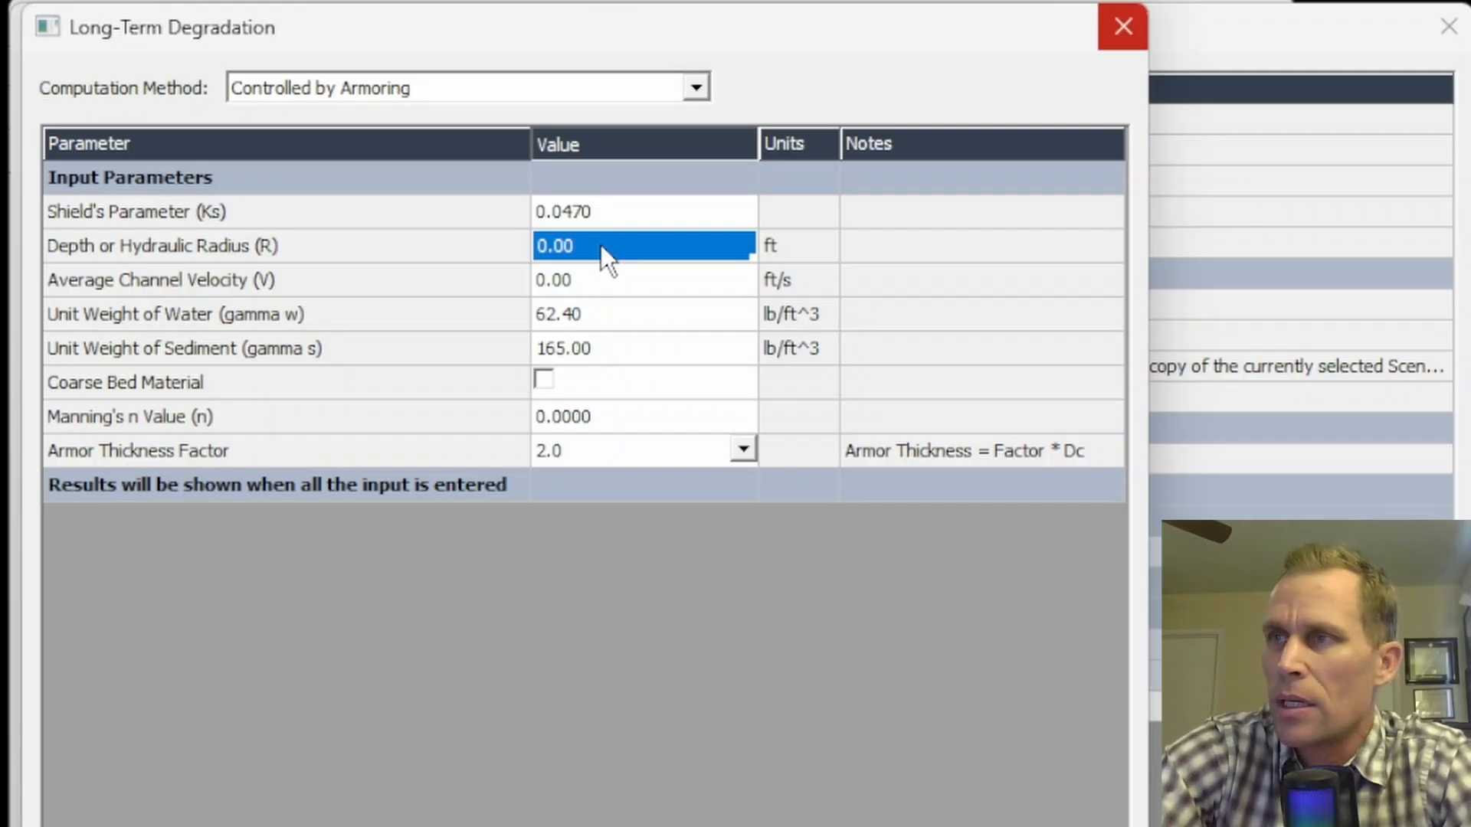
type("5.13")
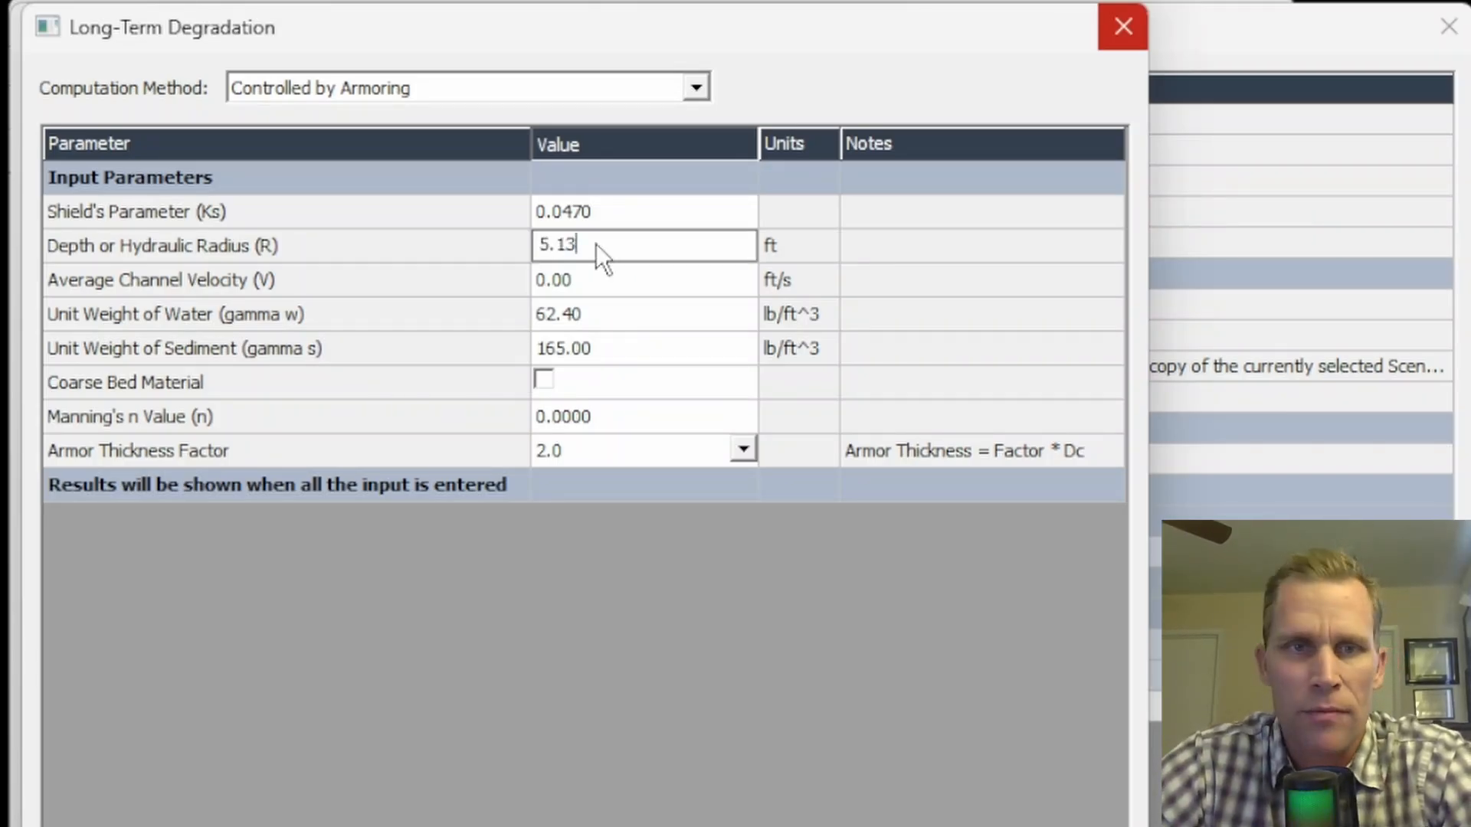
left_click(592, 278)
type("9.33")
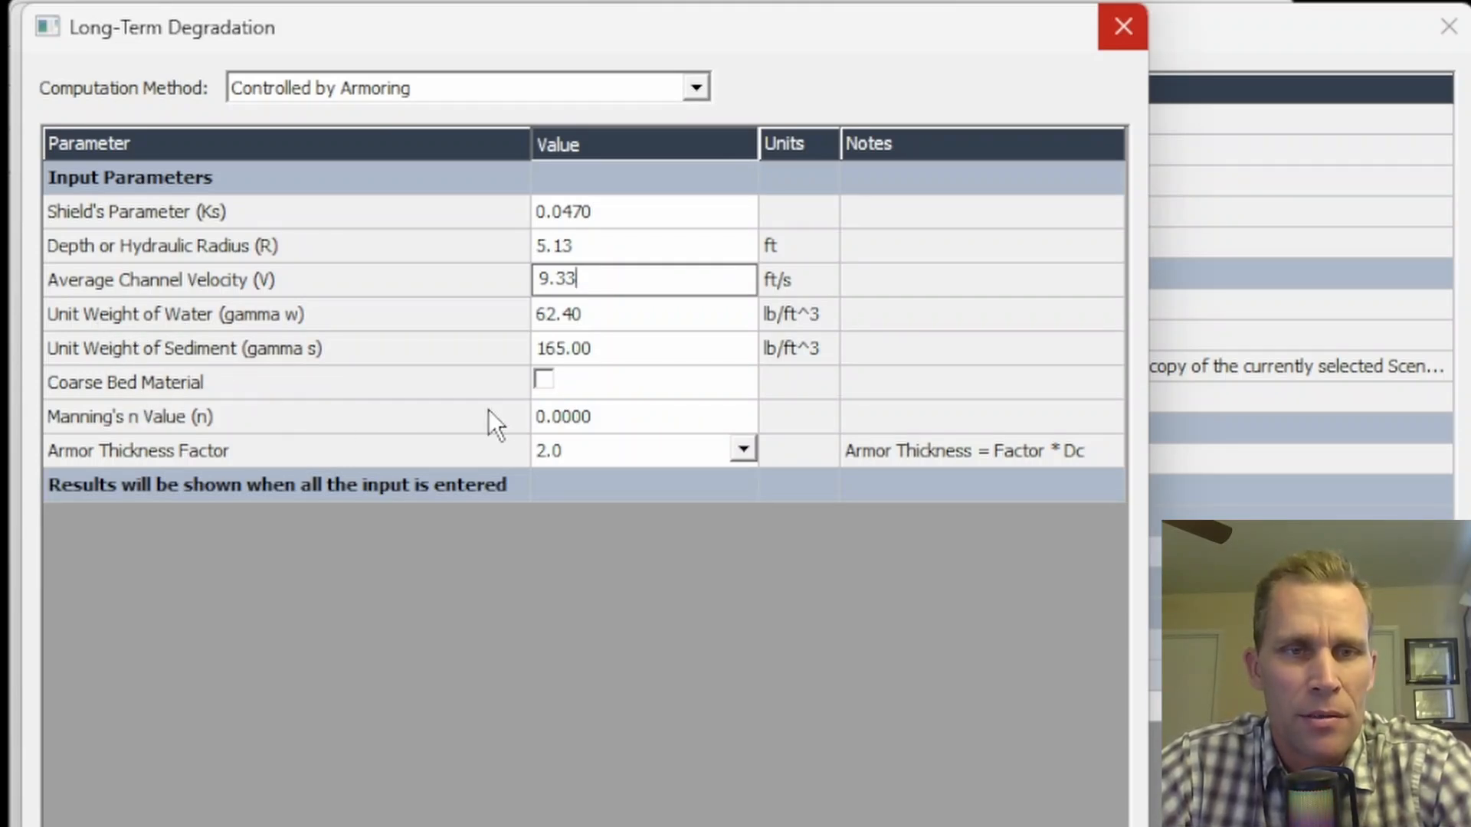
Enable Coarse Bed Material, set D84 to 100 mm, and keep the armor thickness factor at 2.0.
left_click(542, 380)
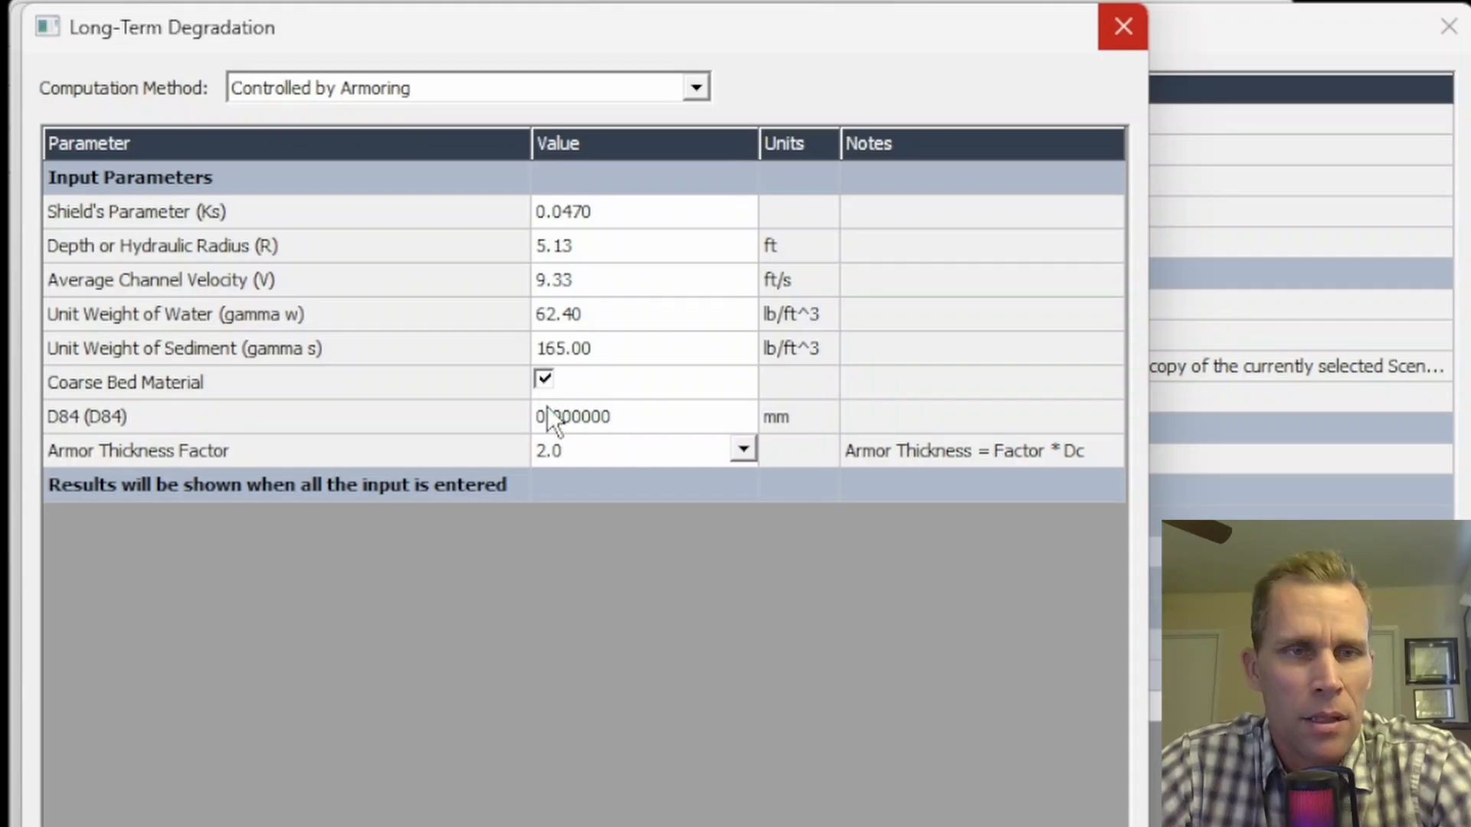
left_click(638, 418)
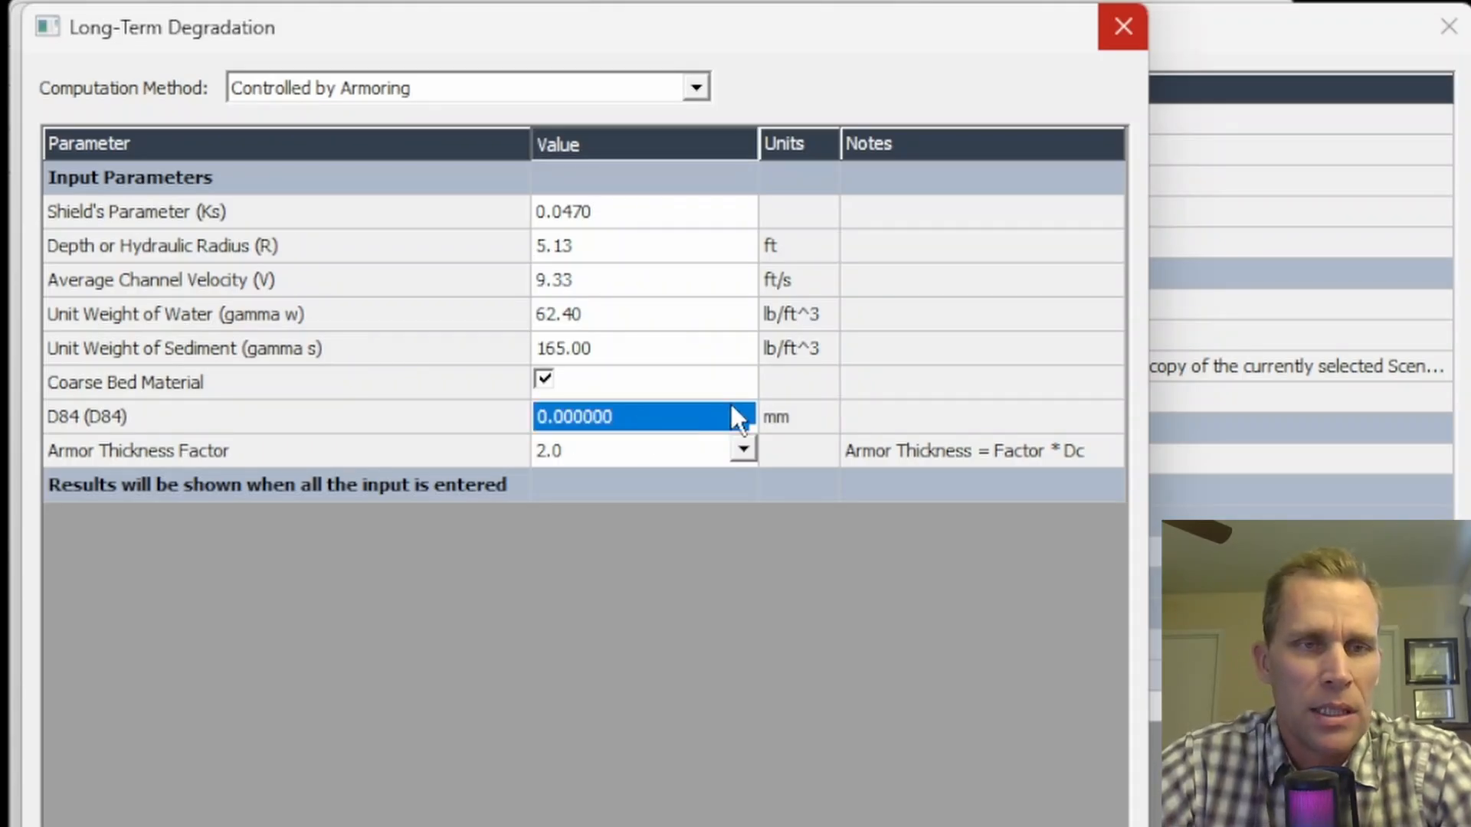
type("100")
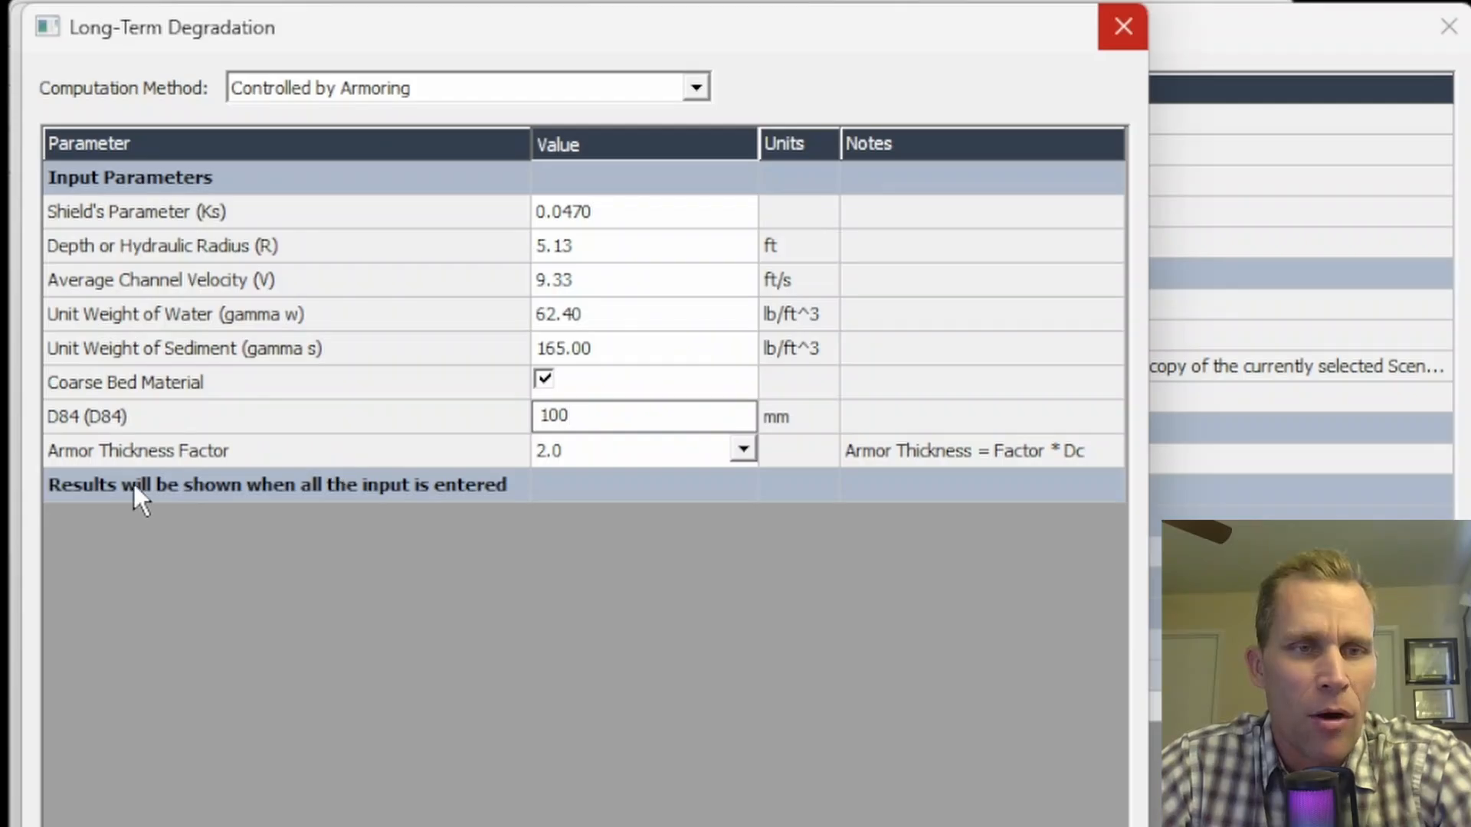
left_click(743, 449)
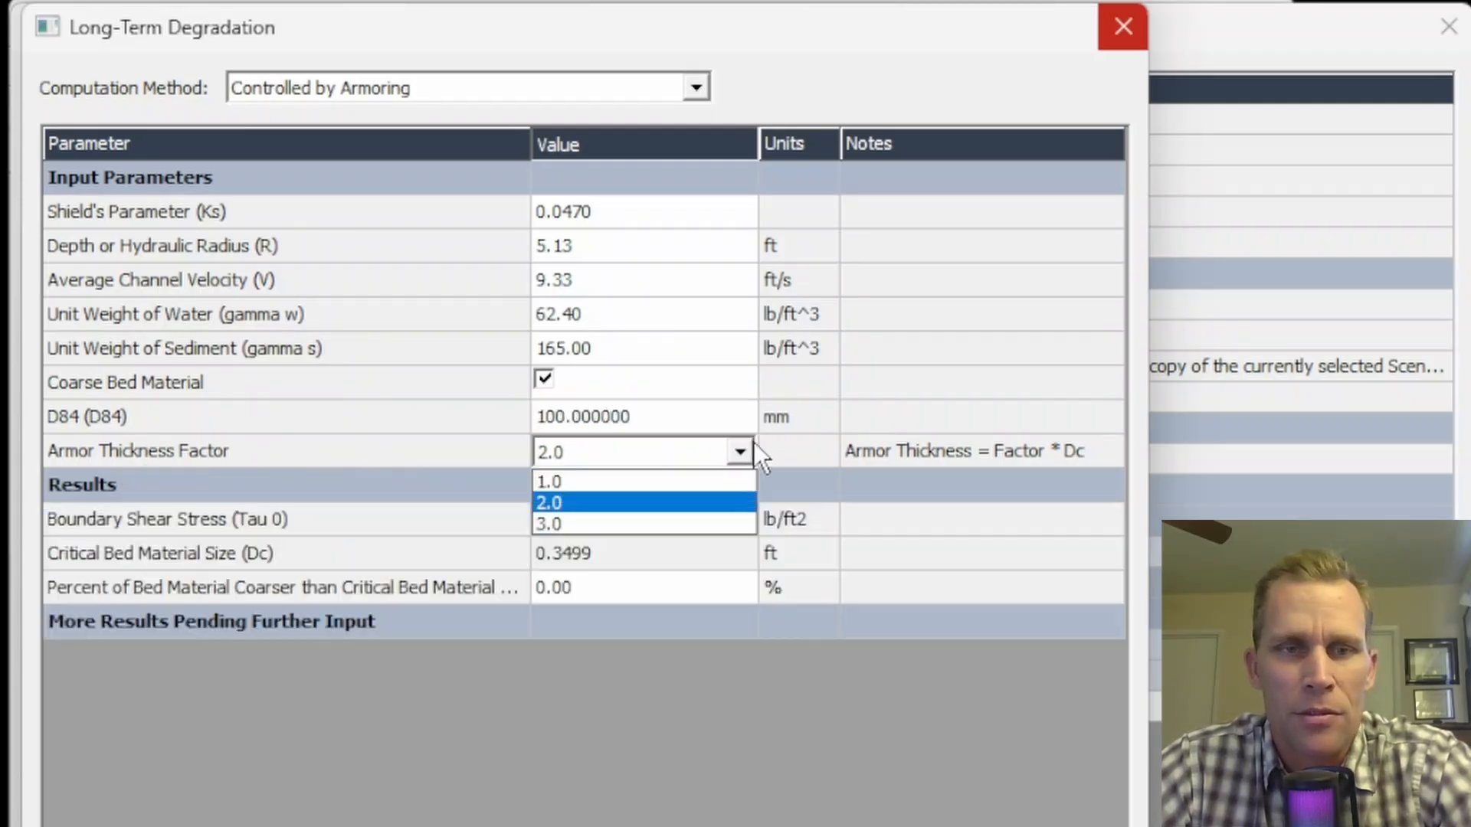
left_click(677, 506)
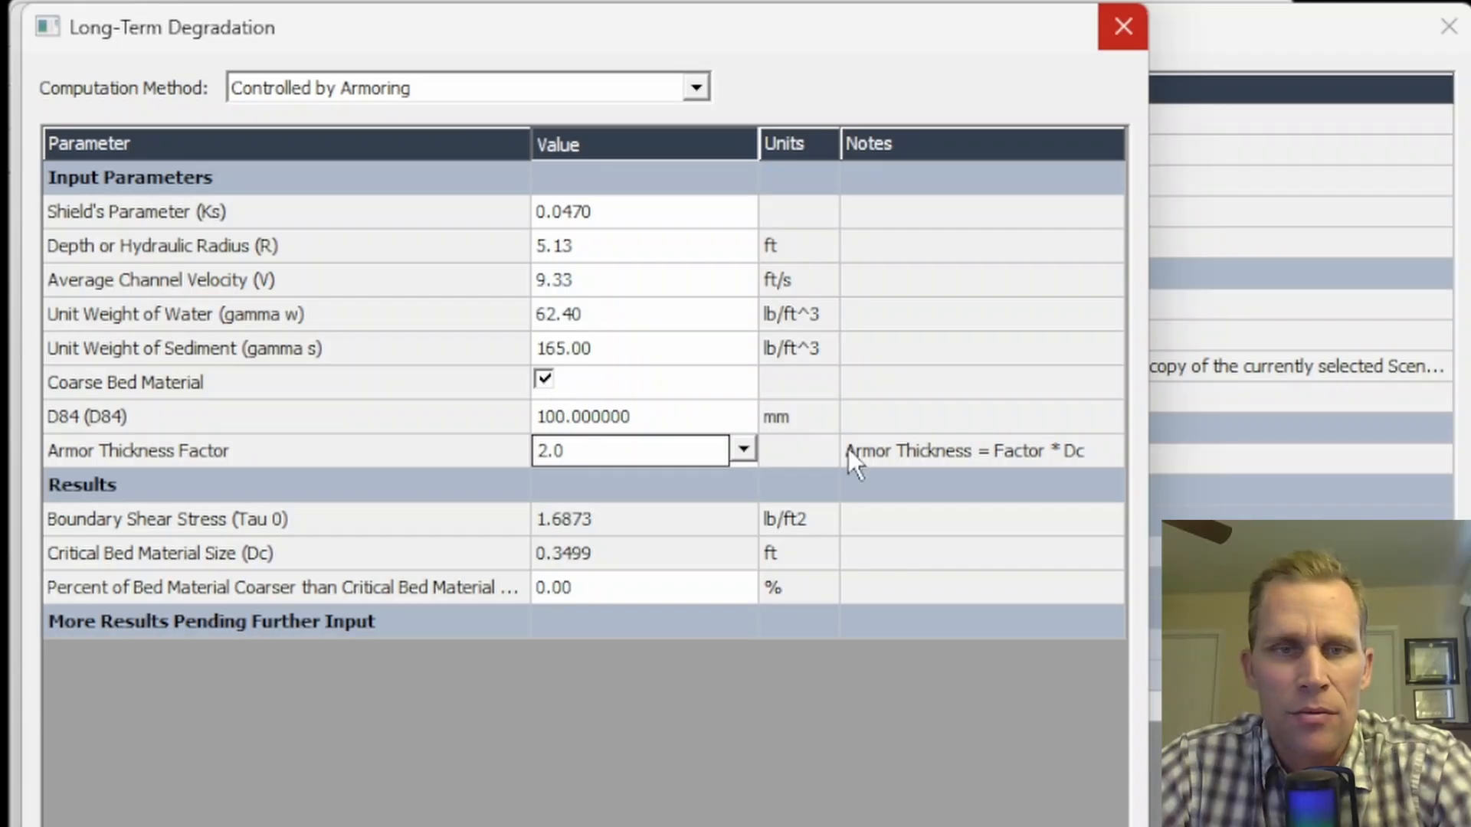
Examine the boundary shear stress and critical bed material size computed for the PF 2 hydraulics.
left_click(938, 517)
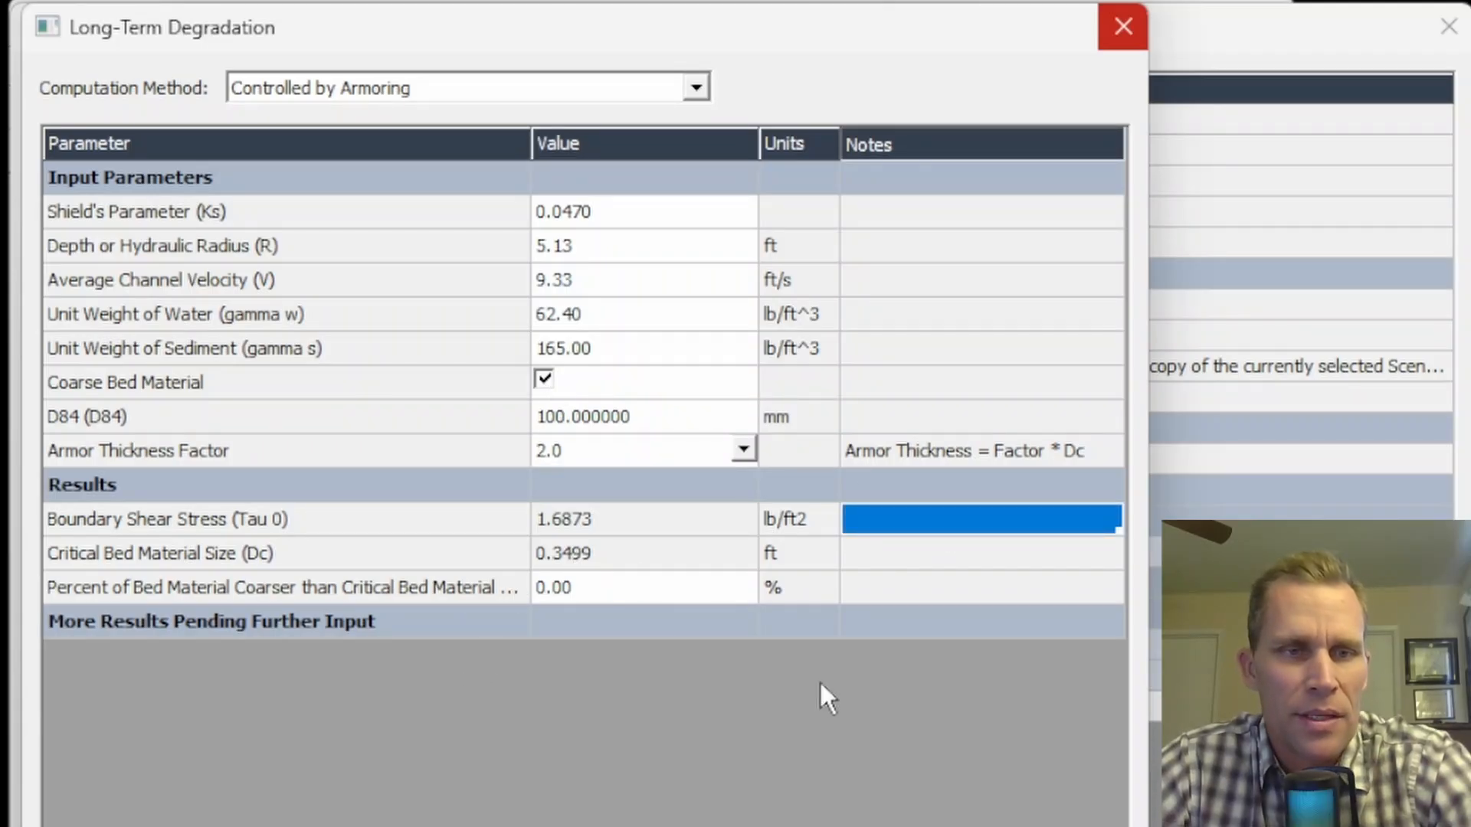
left_click(242, 553)
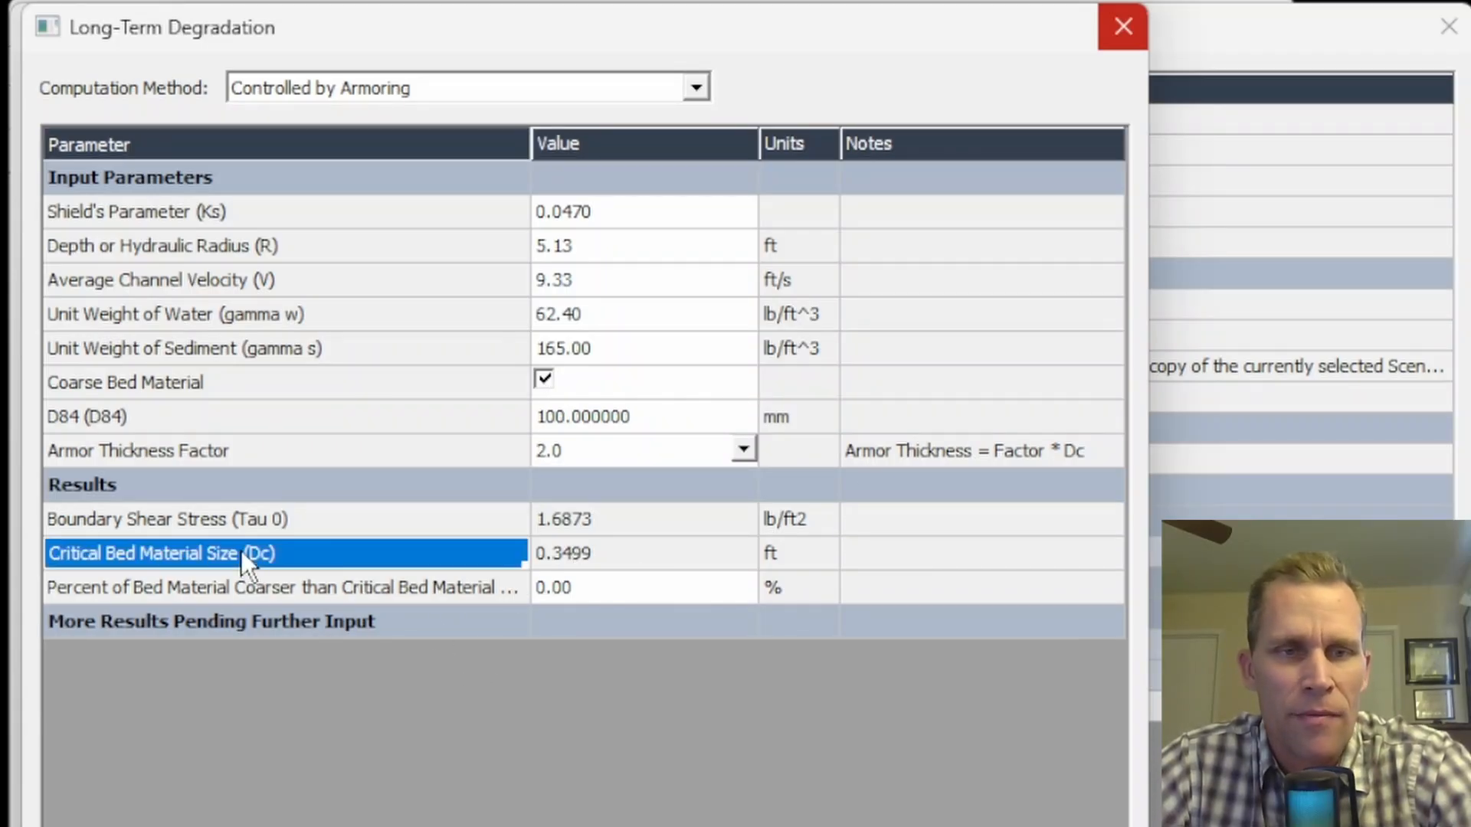
left_click(619, 550)
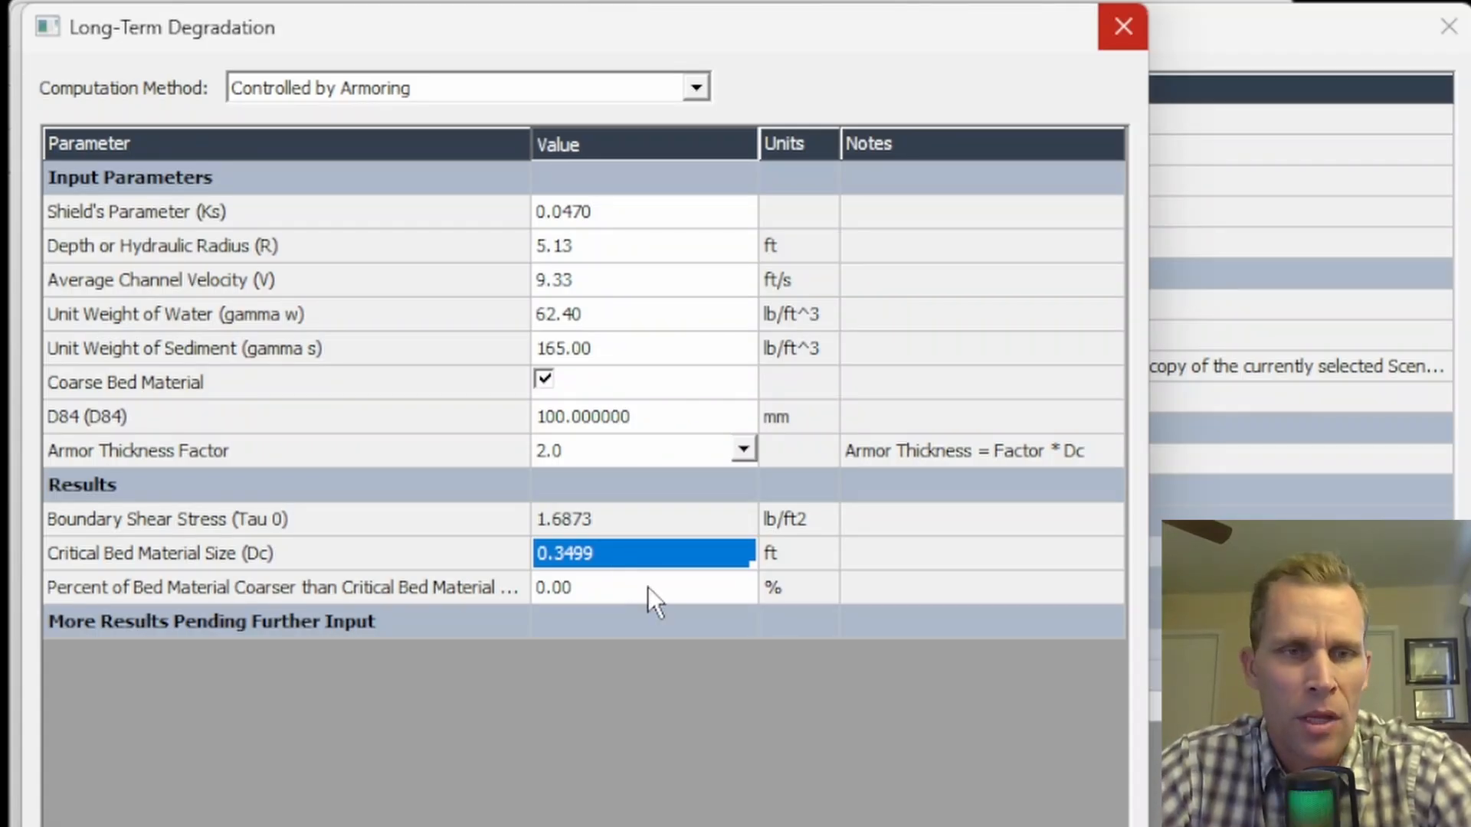
left_click(602, 523)
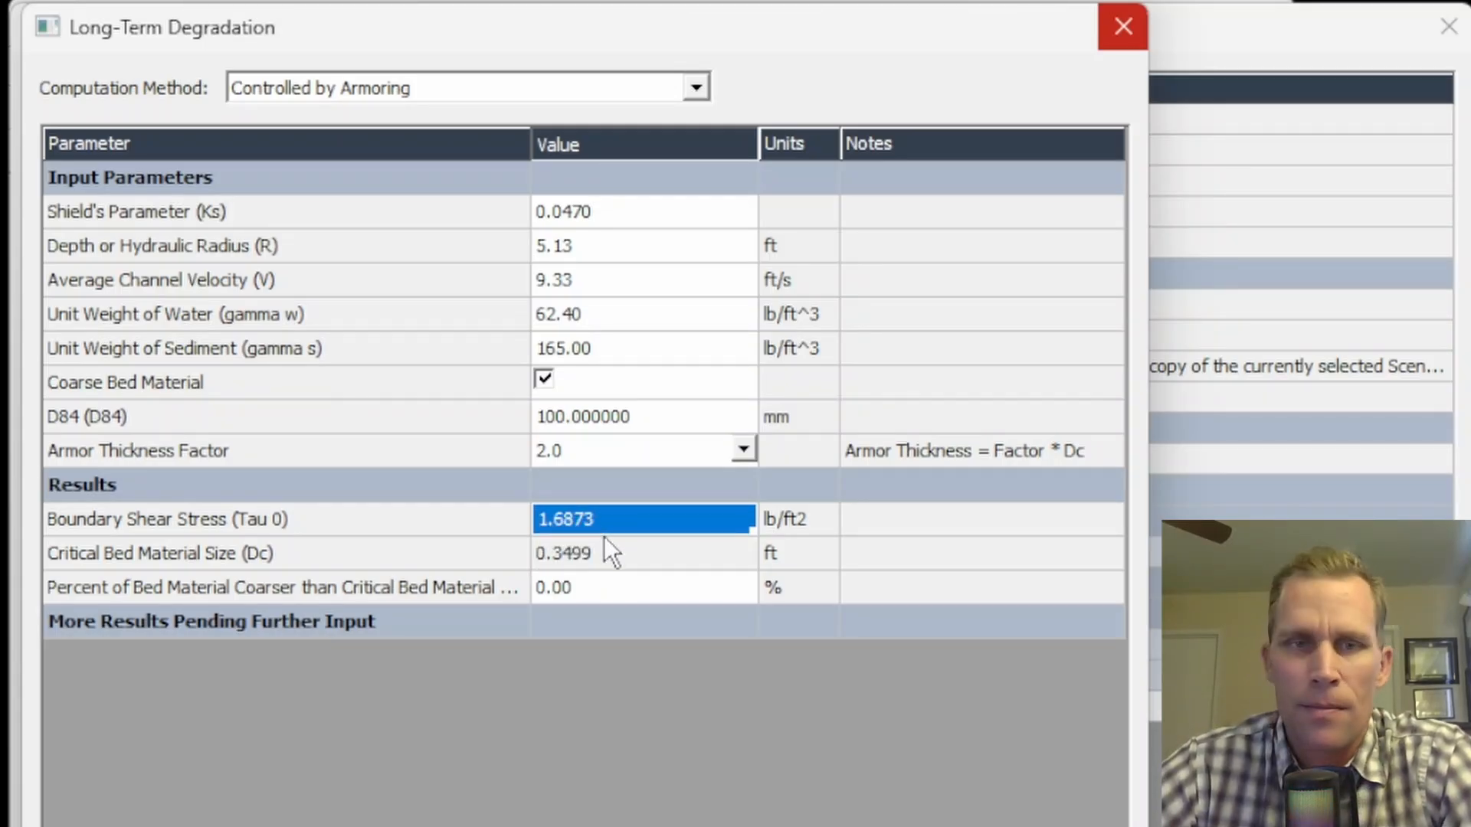
Change the hydraulic radius to 4.01 ft and the average channel velocity to 6.85 ft/s, using the PF 1 values.
left_click(597, 251)
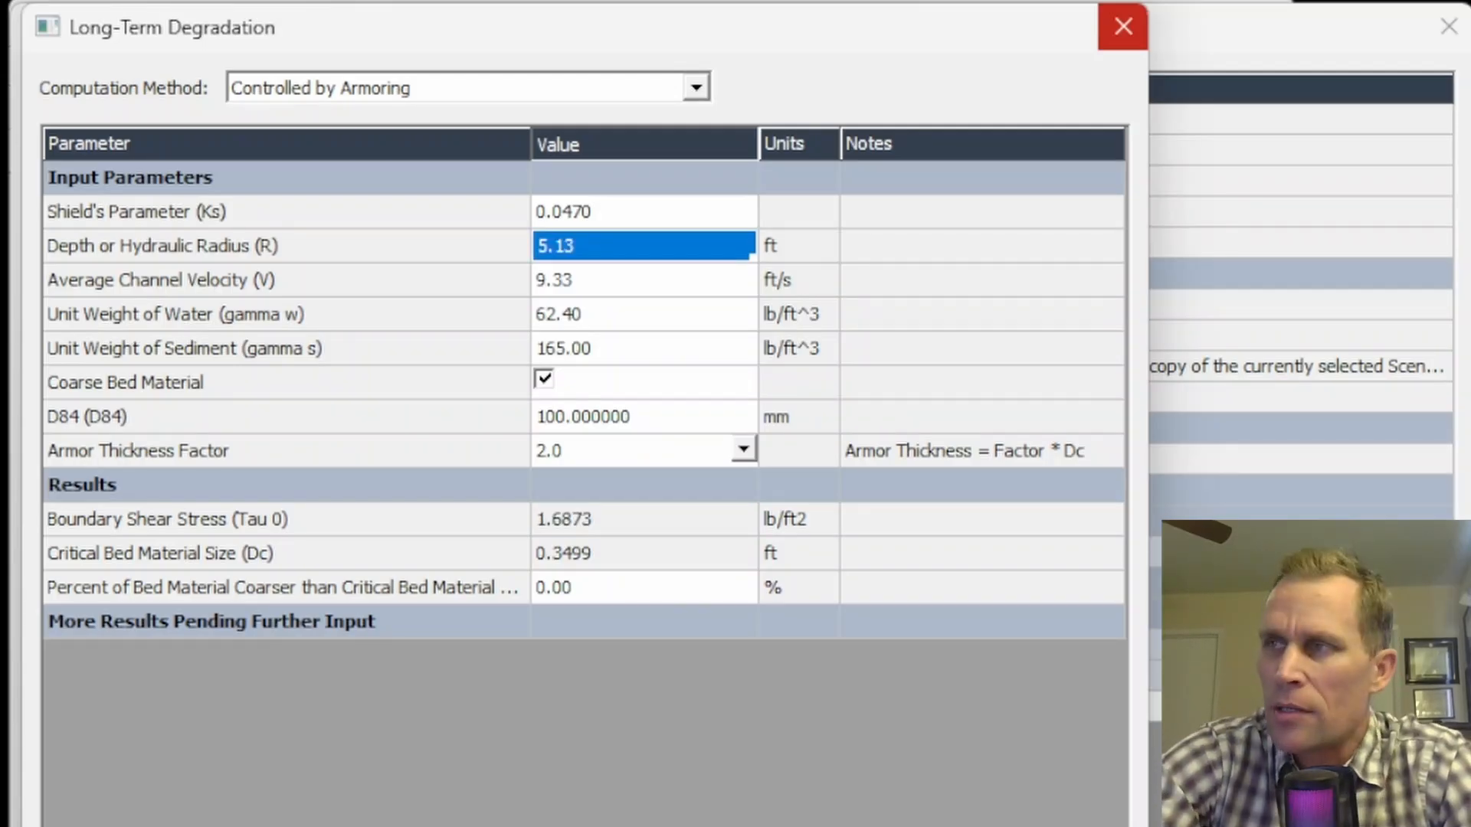
type("4.01")
key("Return")
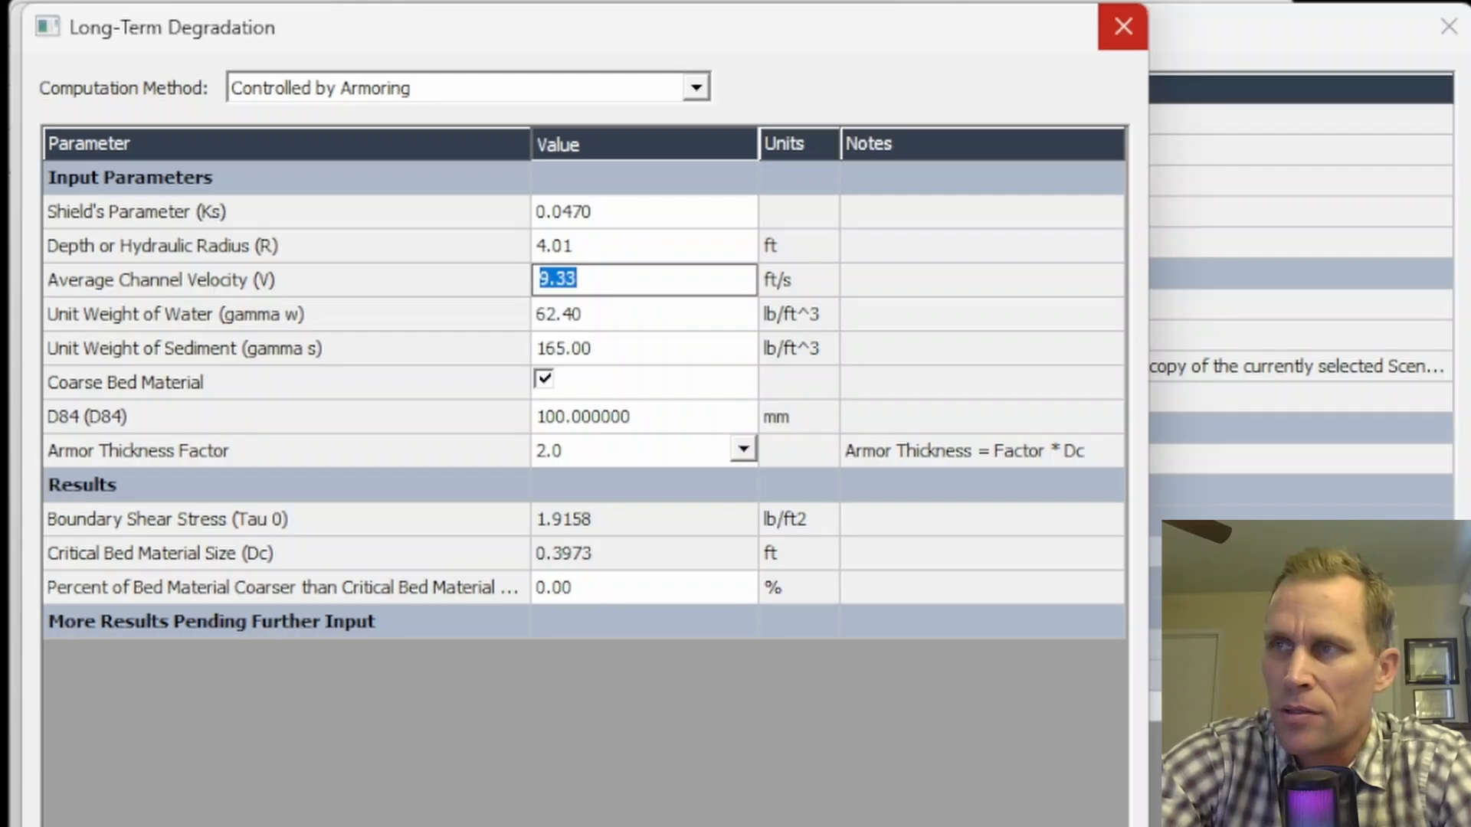
type("6.85")
key("Up")
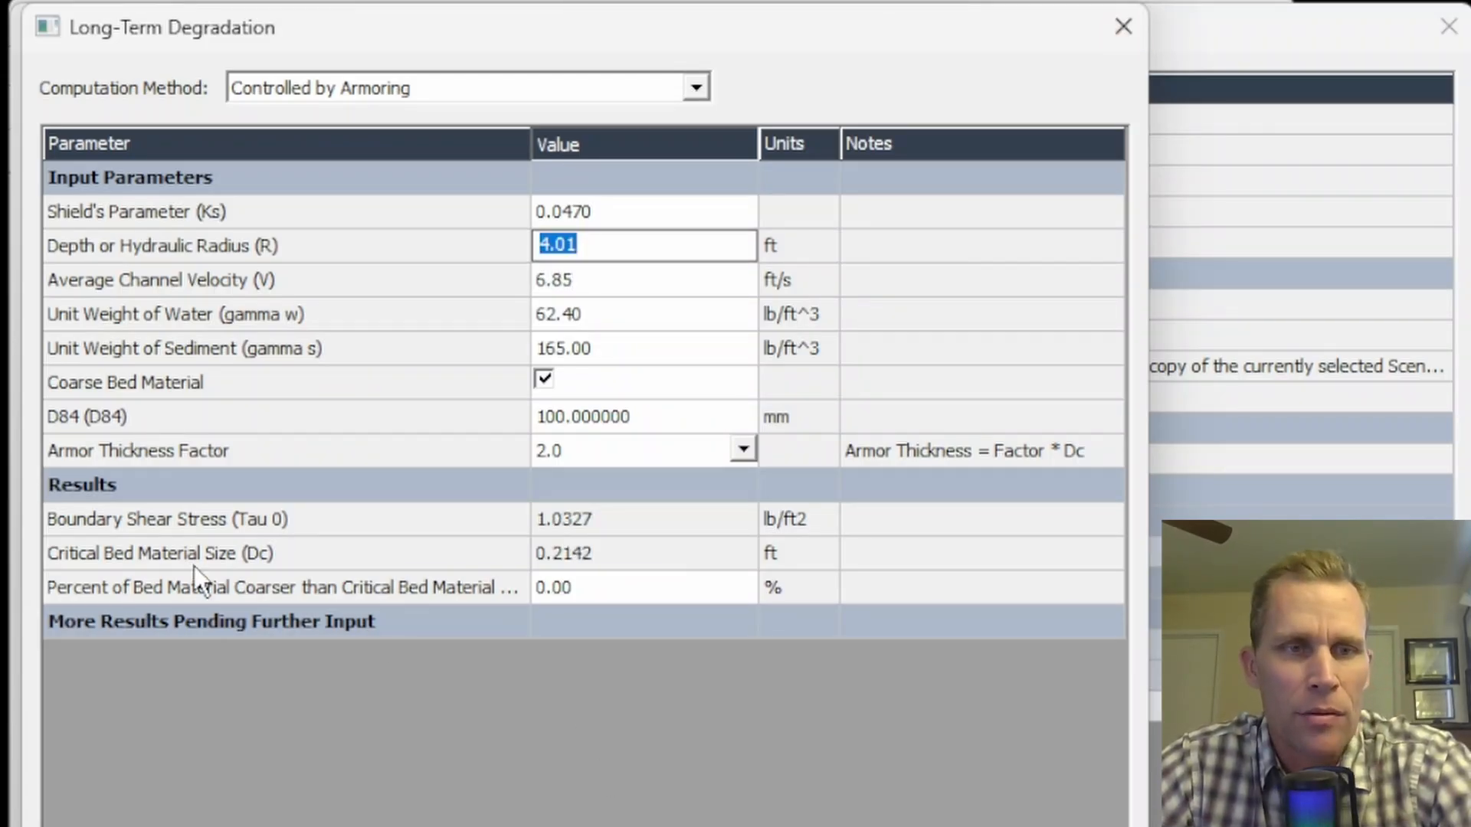
Review the critical bed material size and boundary shear stress for the PF 1 hydraulics.
left_click(171, 557)
left_click(601, 559)
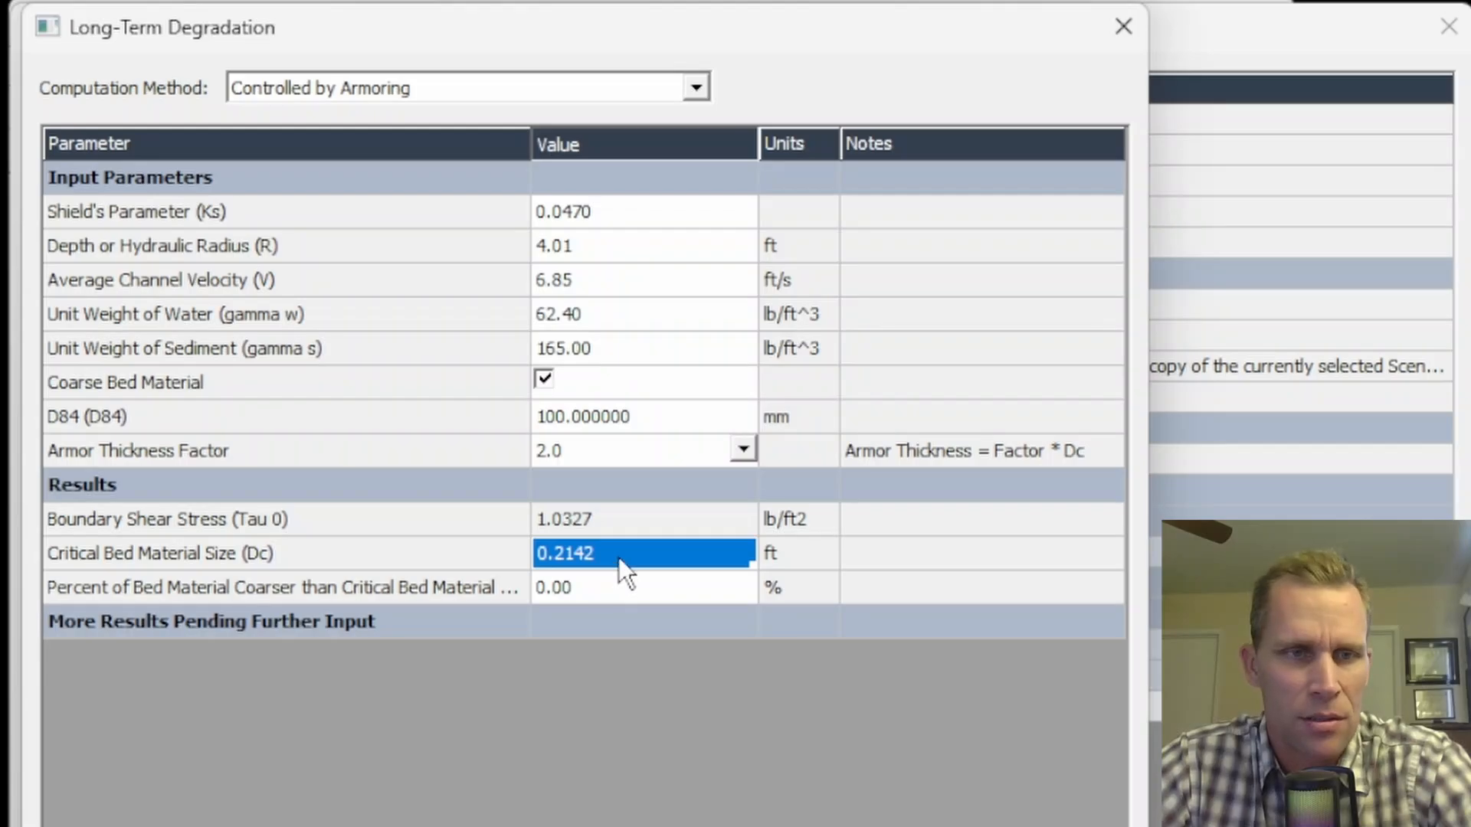
left_click(622, 525)
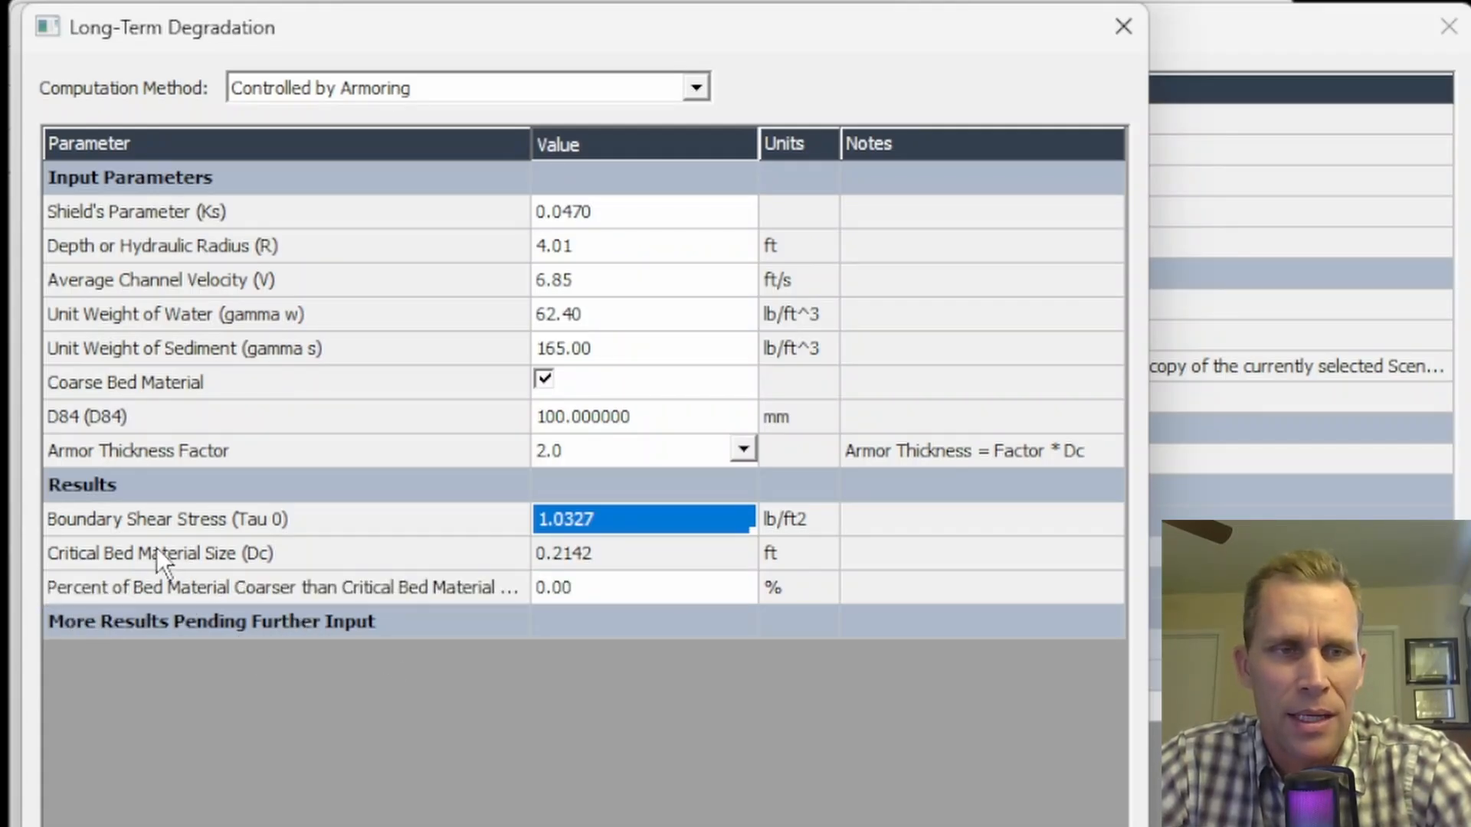
Set the percent of bed material coarser than the critical size to 100% and check the depth of degradation.
left_click(610, 586)
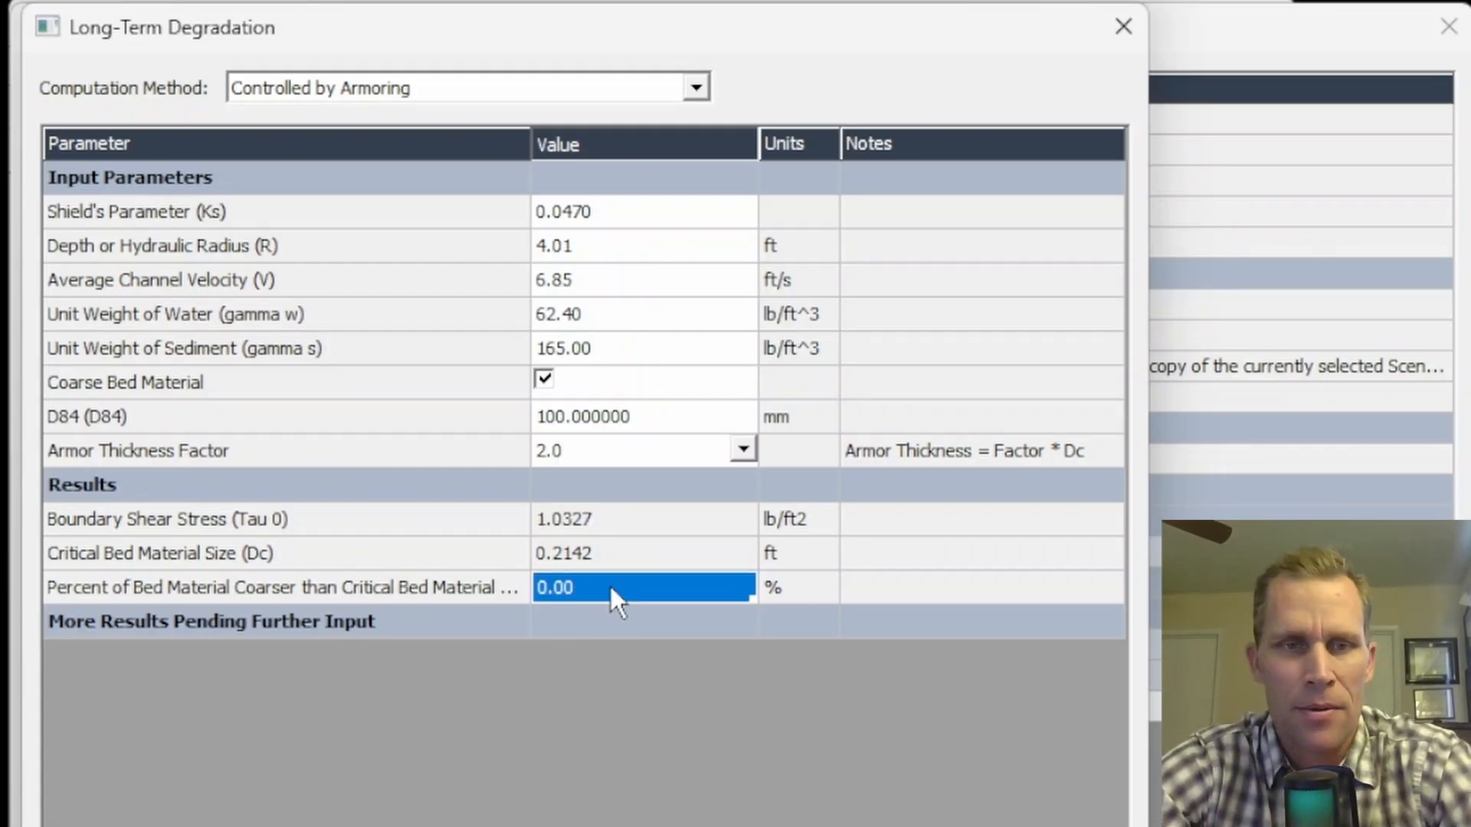
type("100")
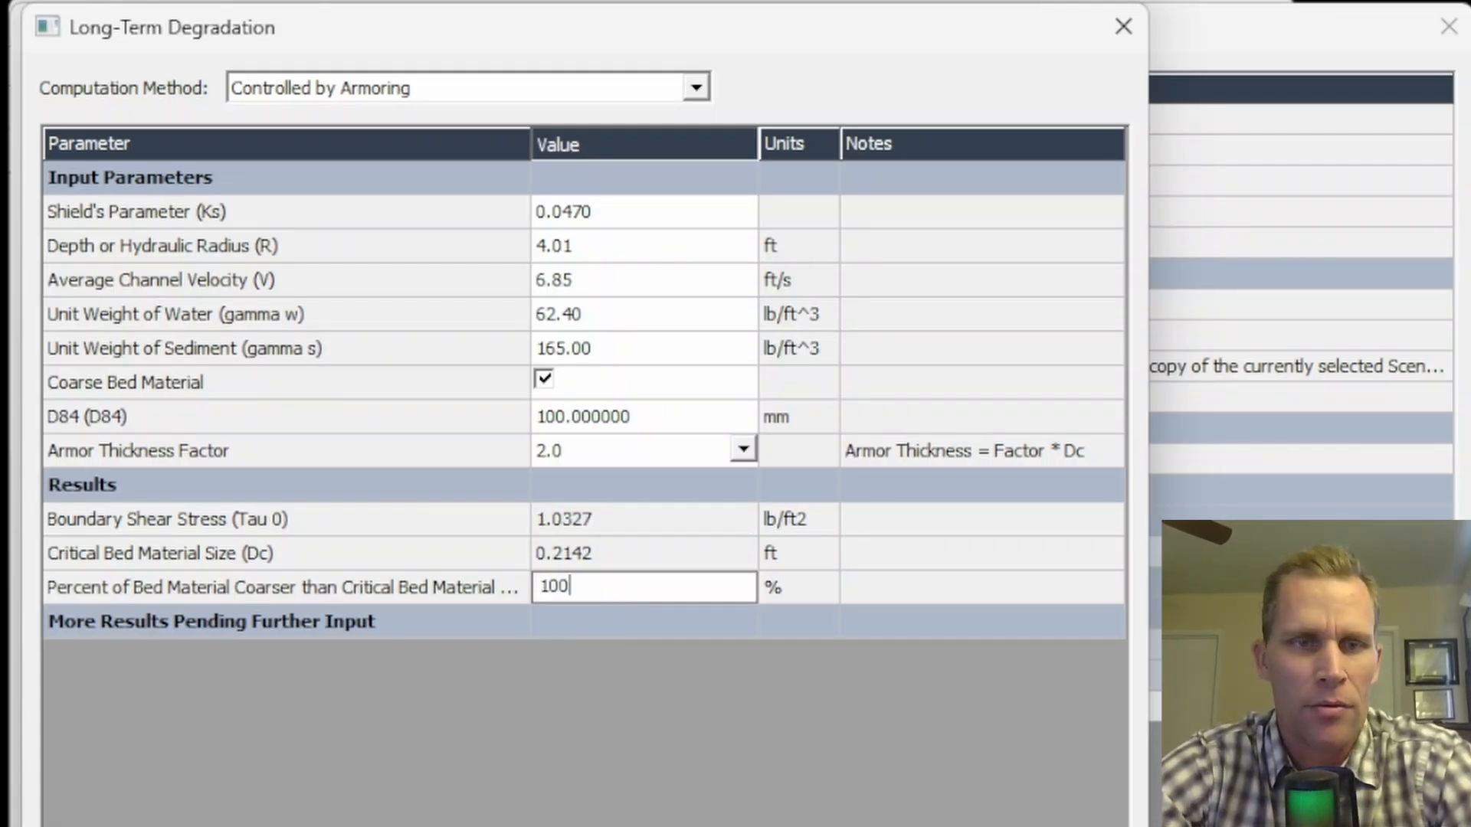
key("Tab")
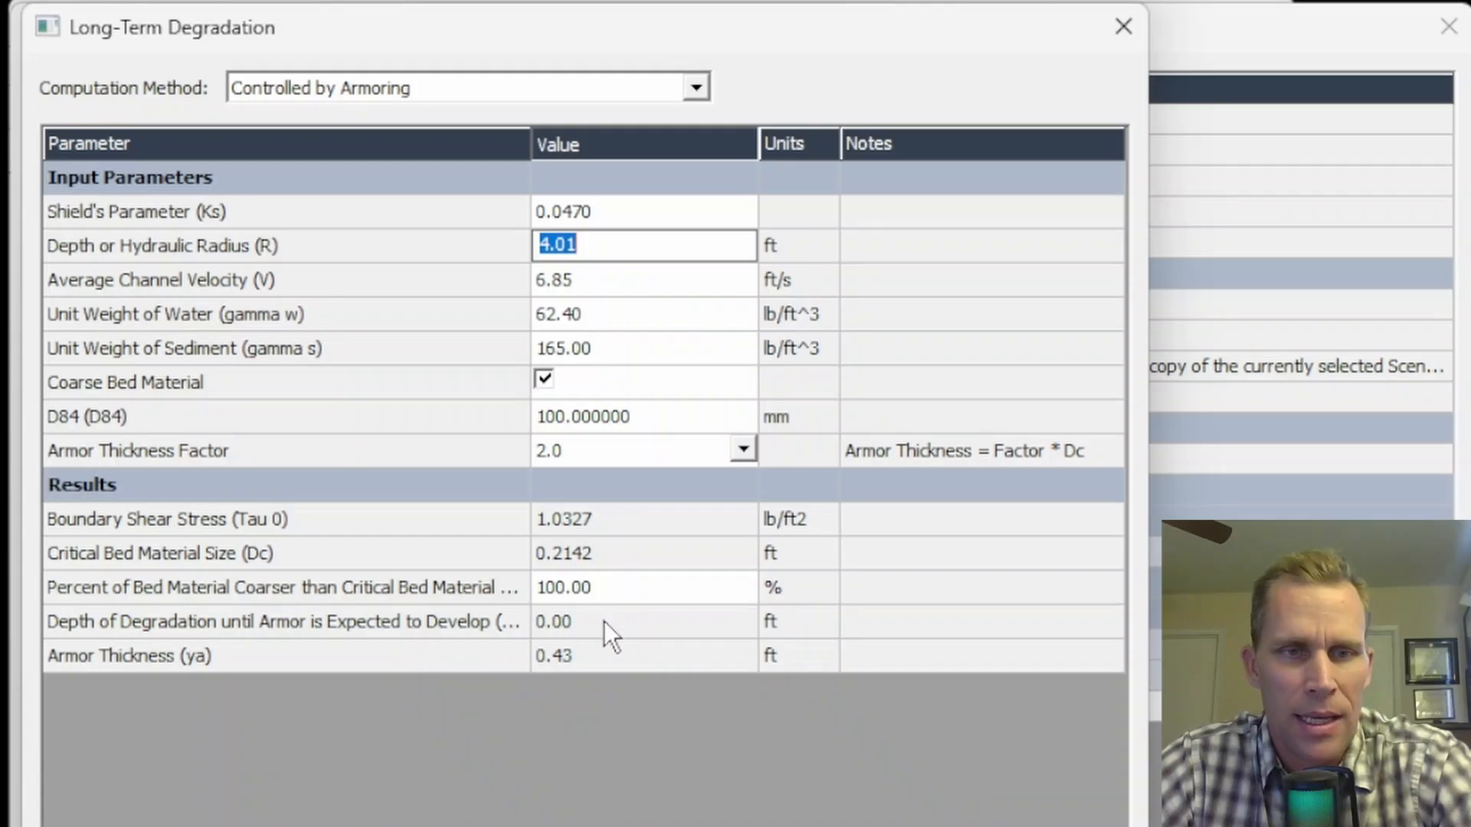
left_click(604, 620)
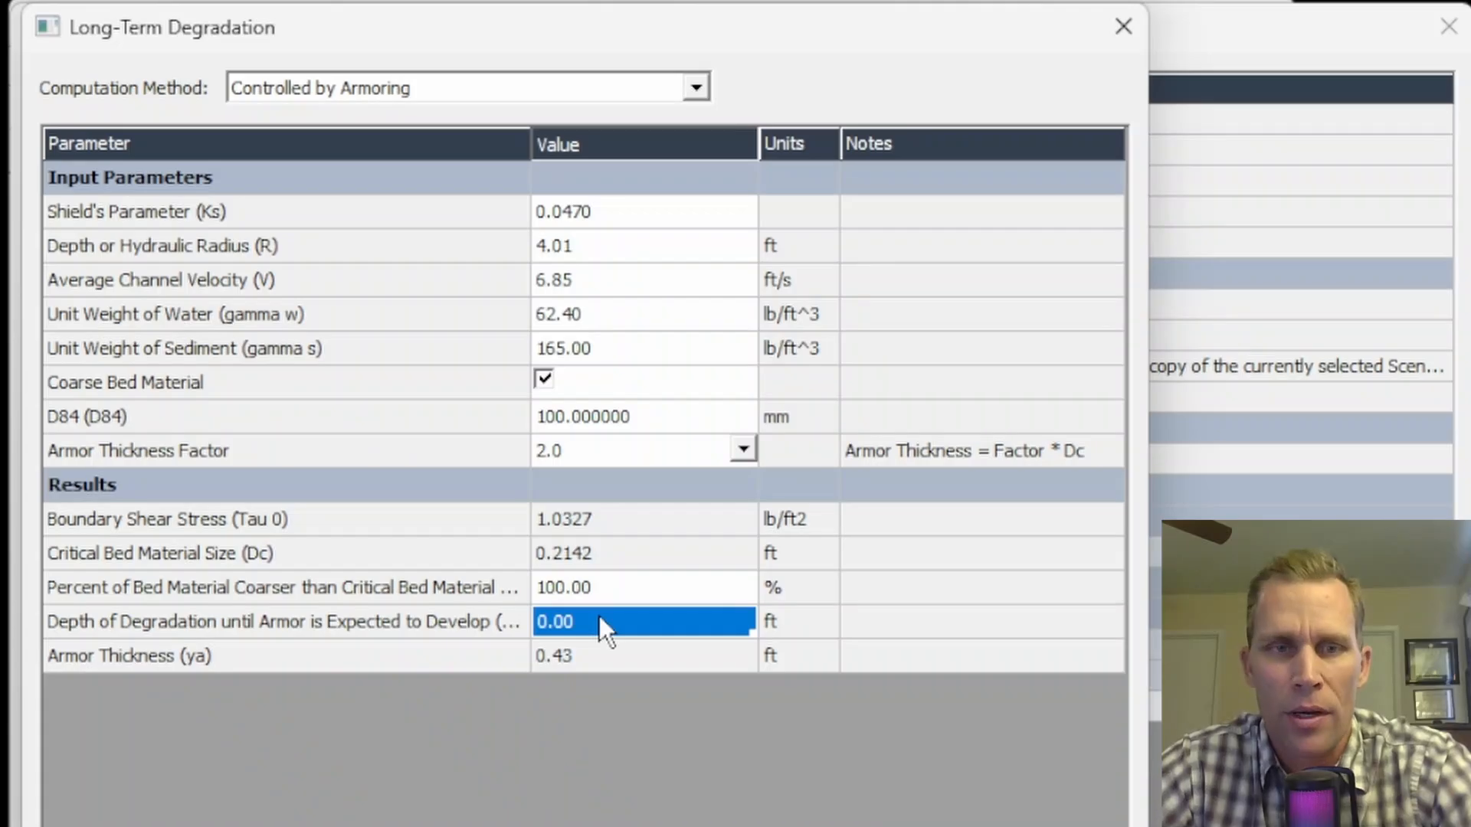
Set the percent of coarser bed material to 50% and compare the depth of degradation with the armor thickness.
left_click(602, 588)
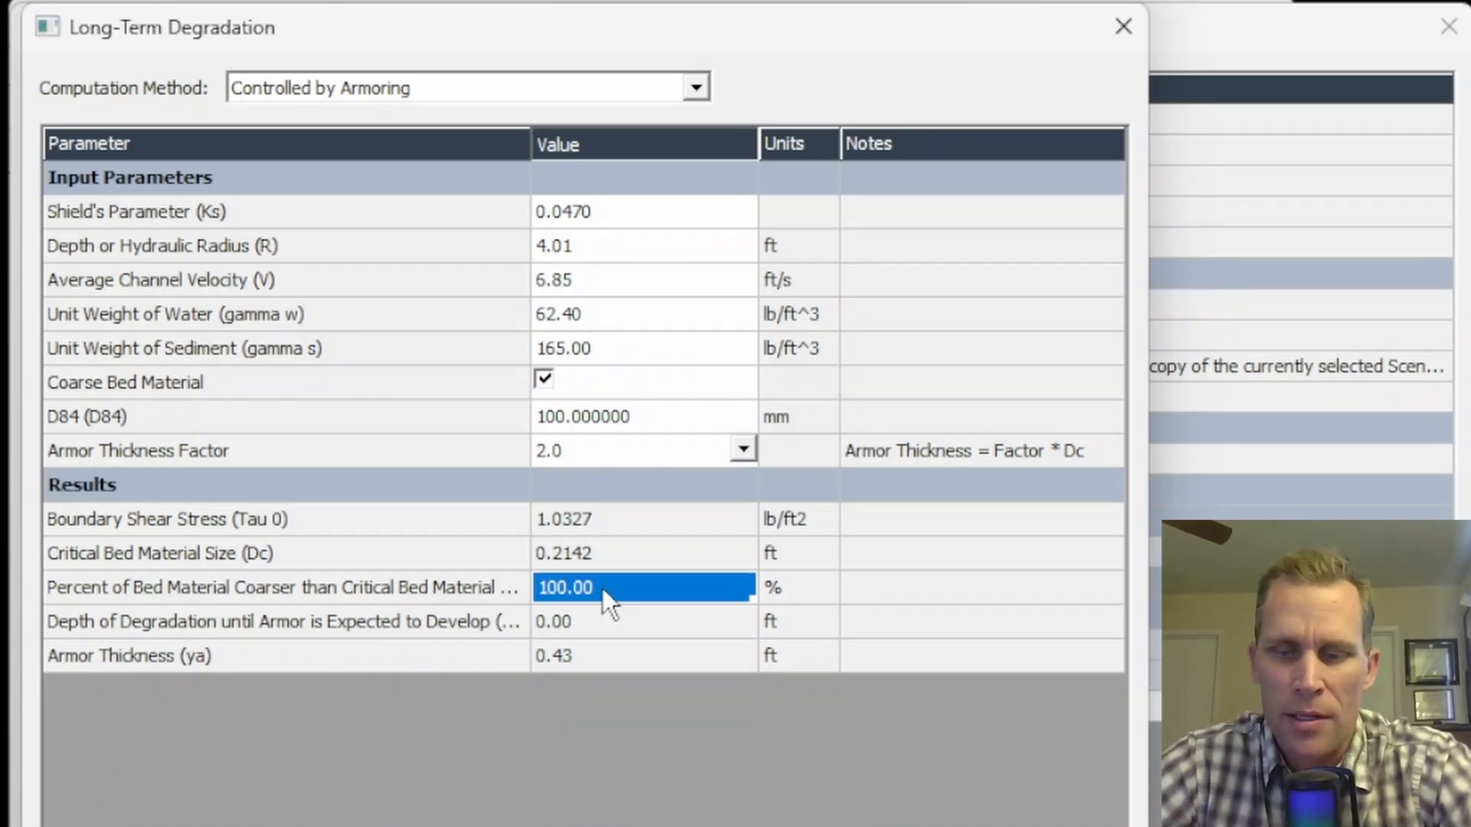
type("50")
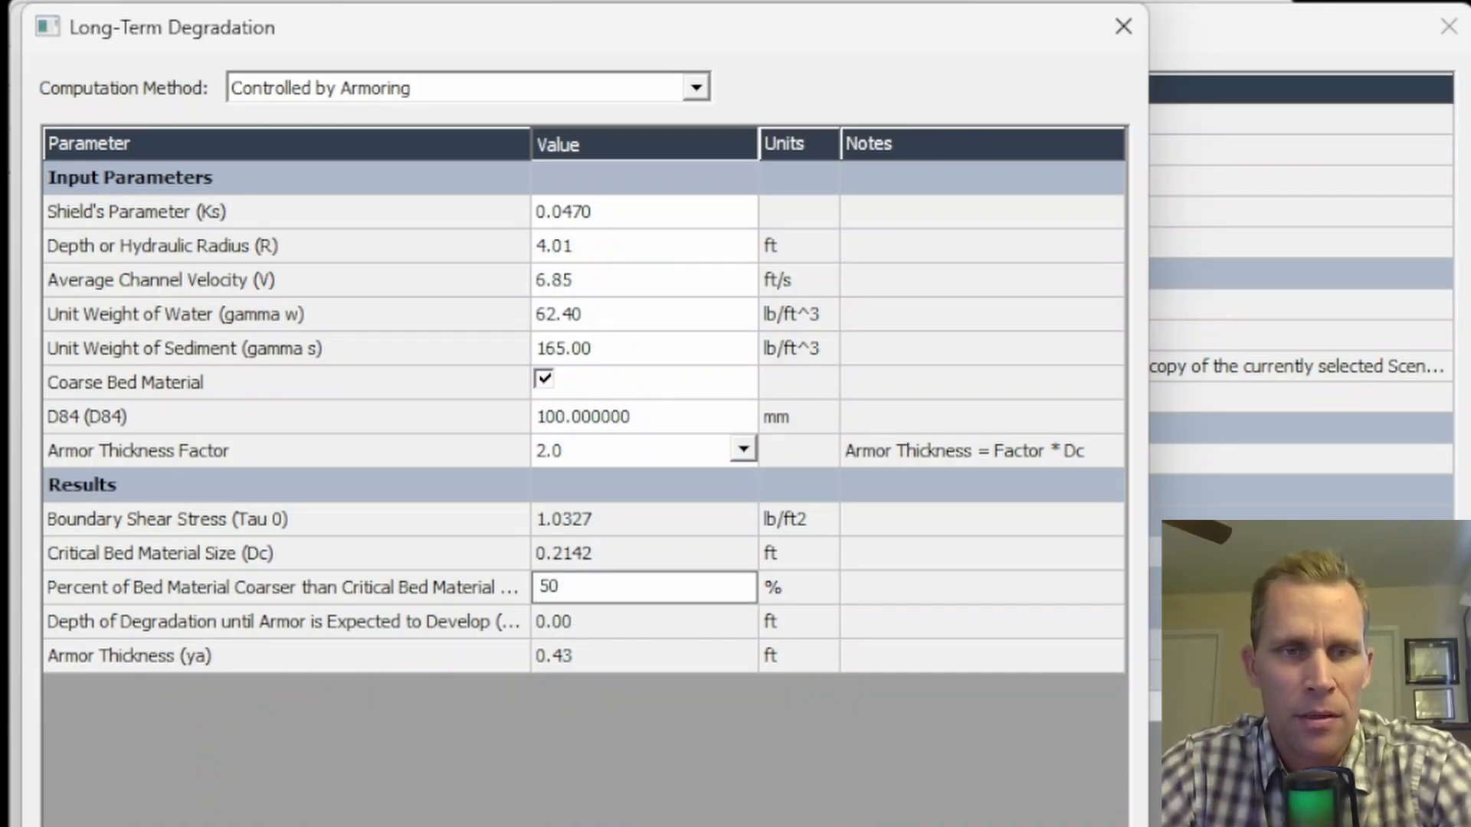
key("Return")
left_click(619, 622)
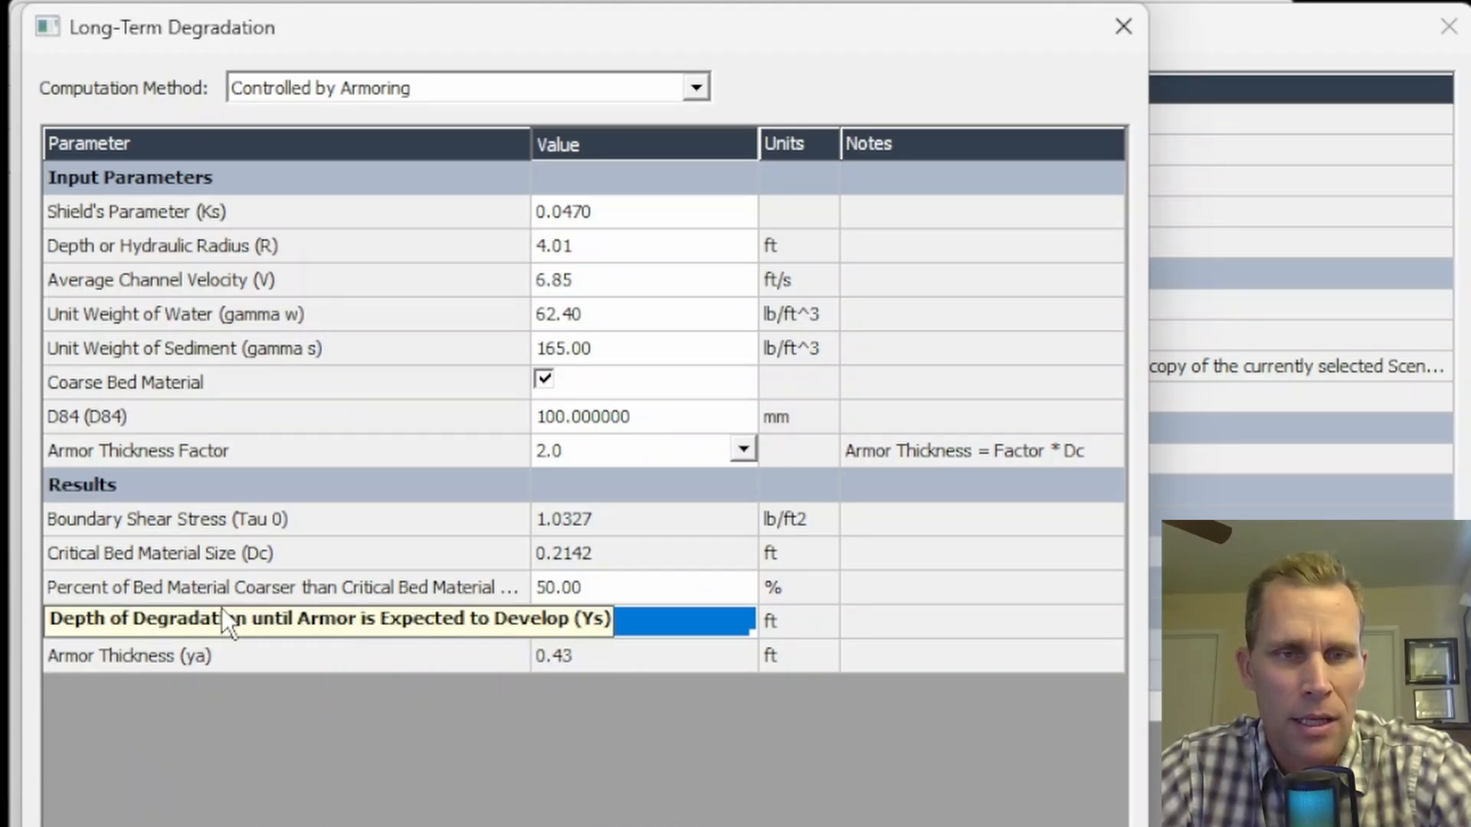
left_click(578, 659)
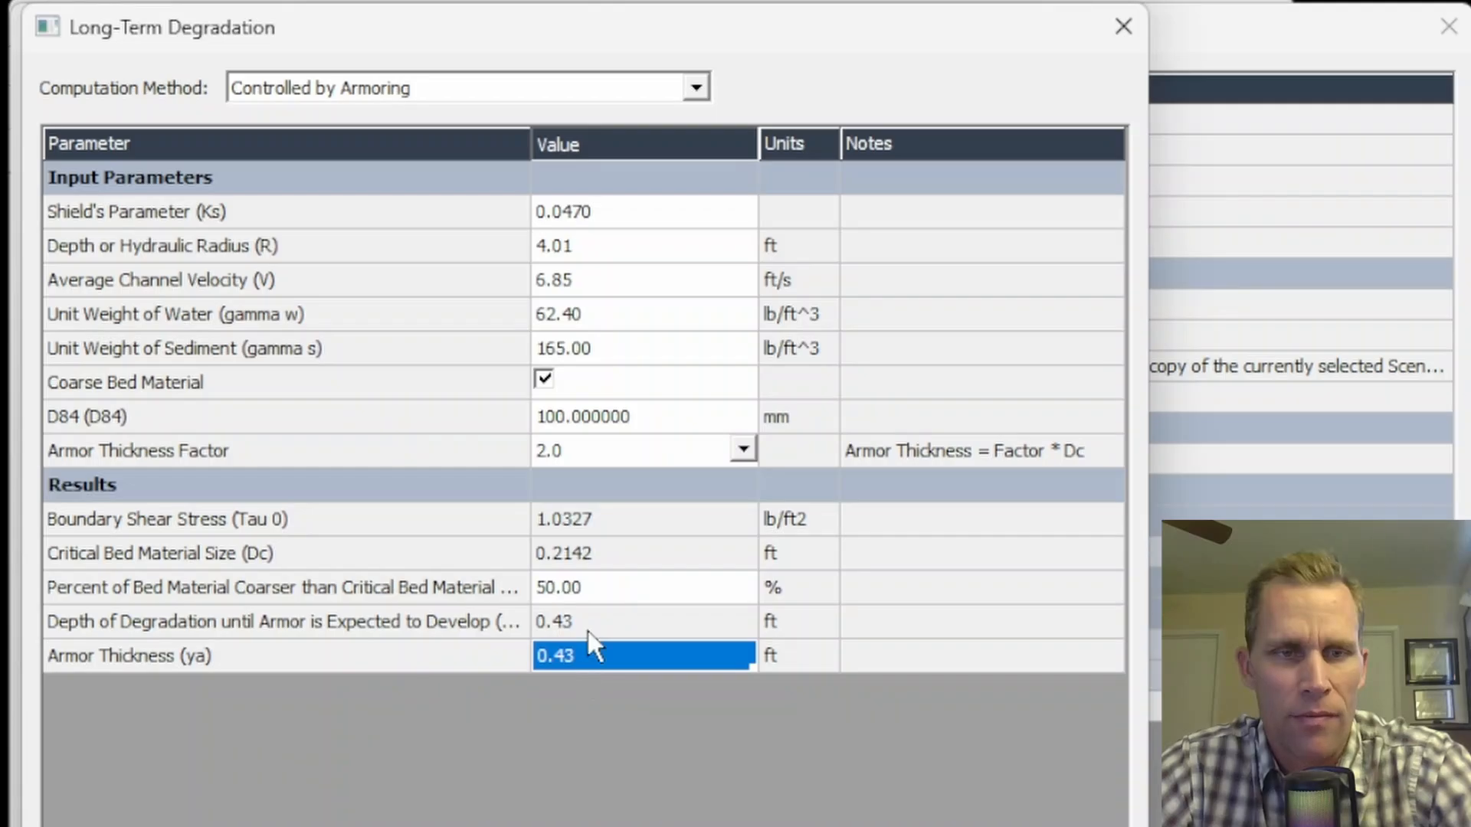
Try 80% for the percent of coarser bed material and check the resulting depth of degradation.
left_click(606, 589)
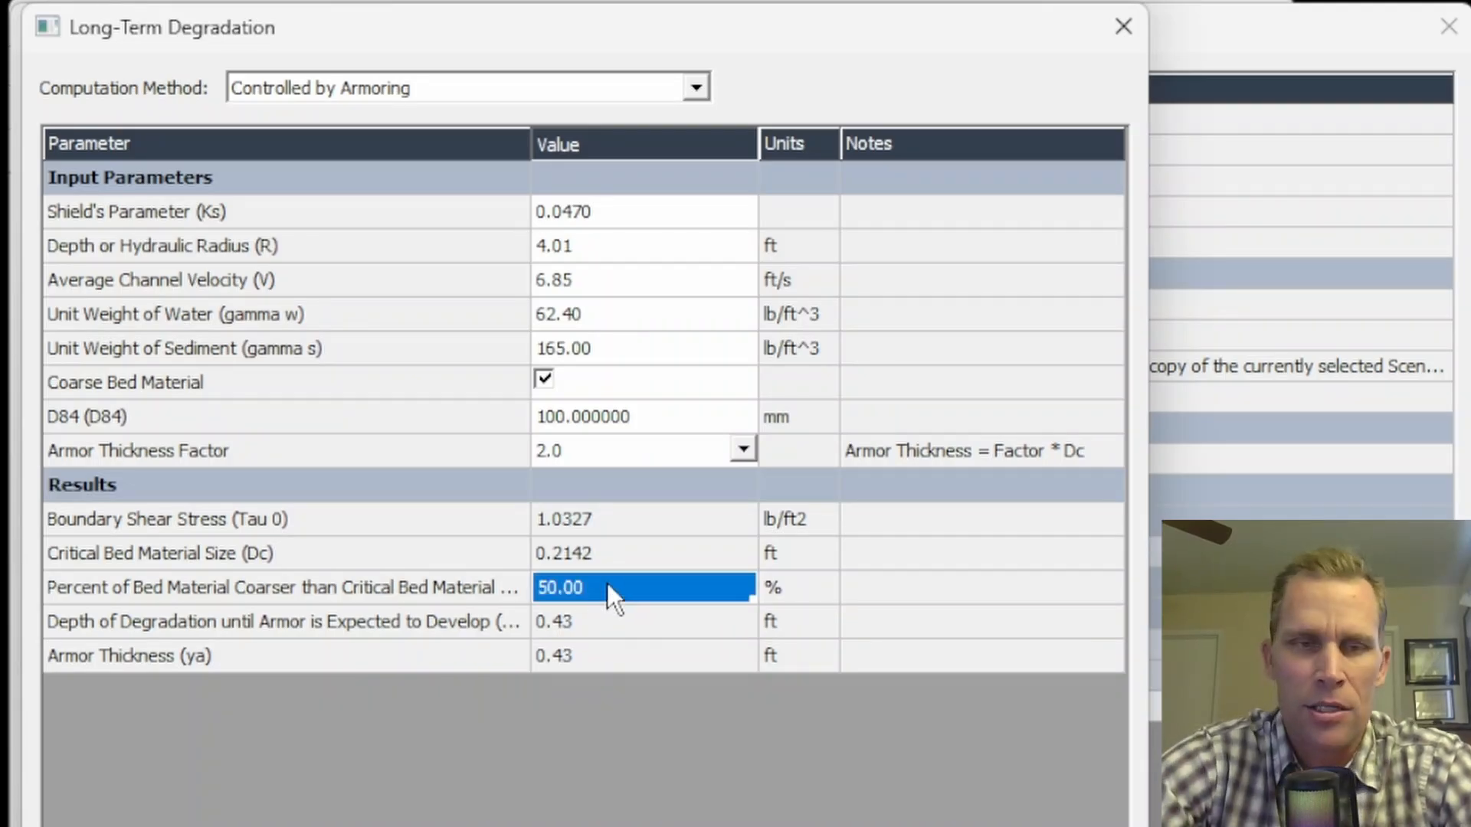
type("80")
key("Tab")
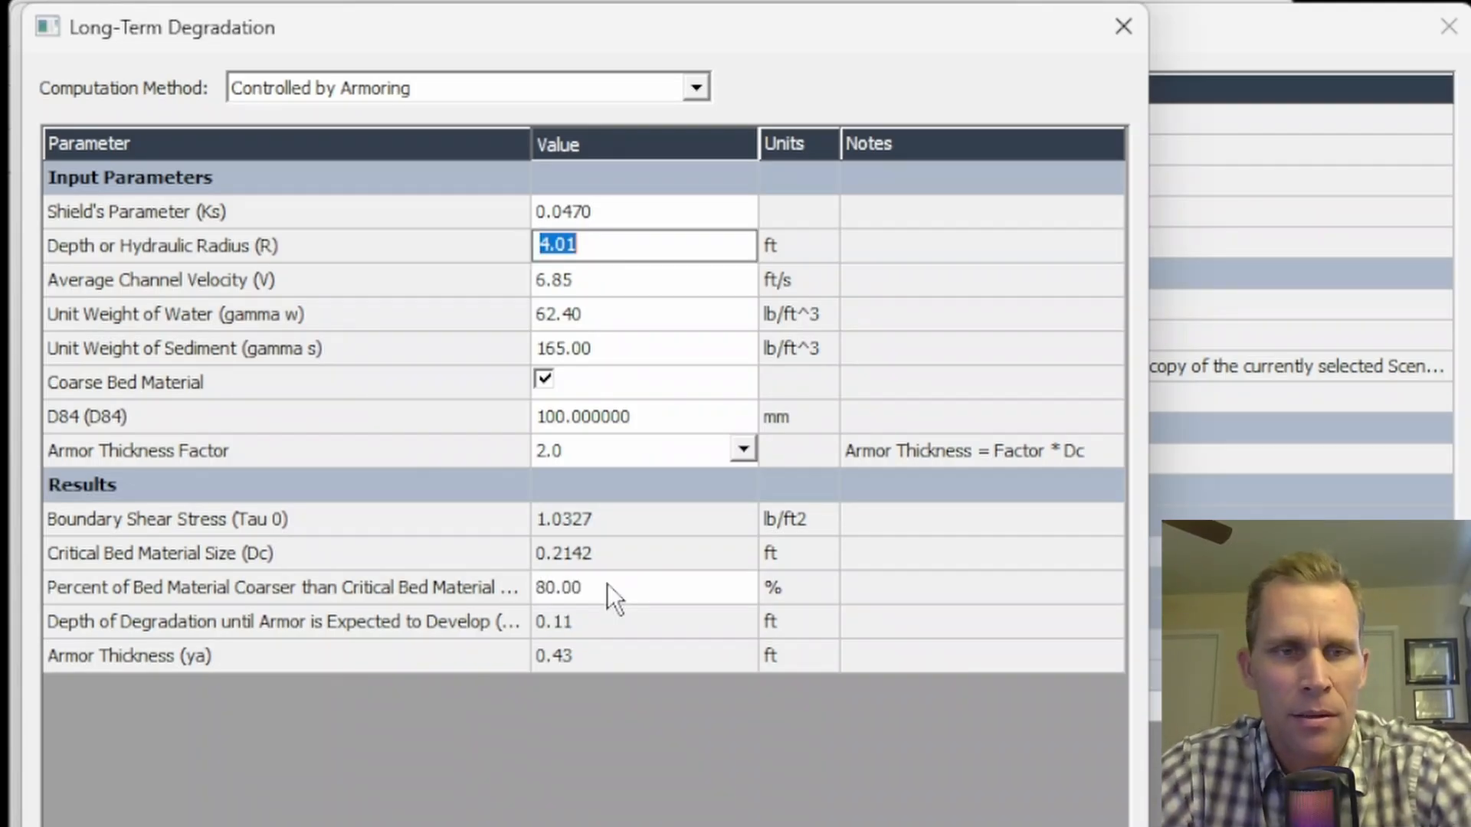
left_click(591, 633)
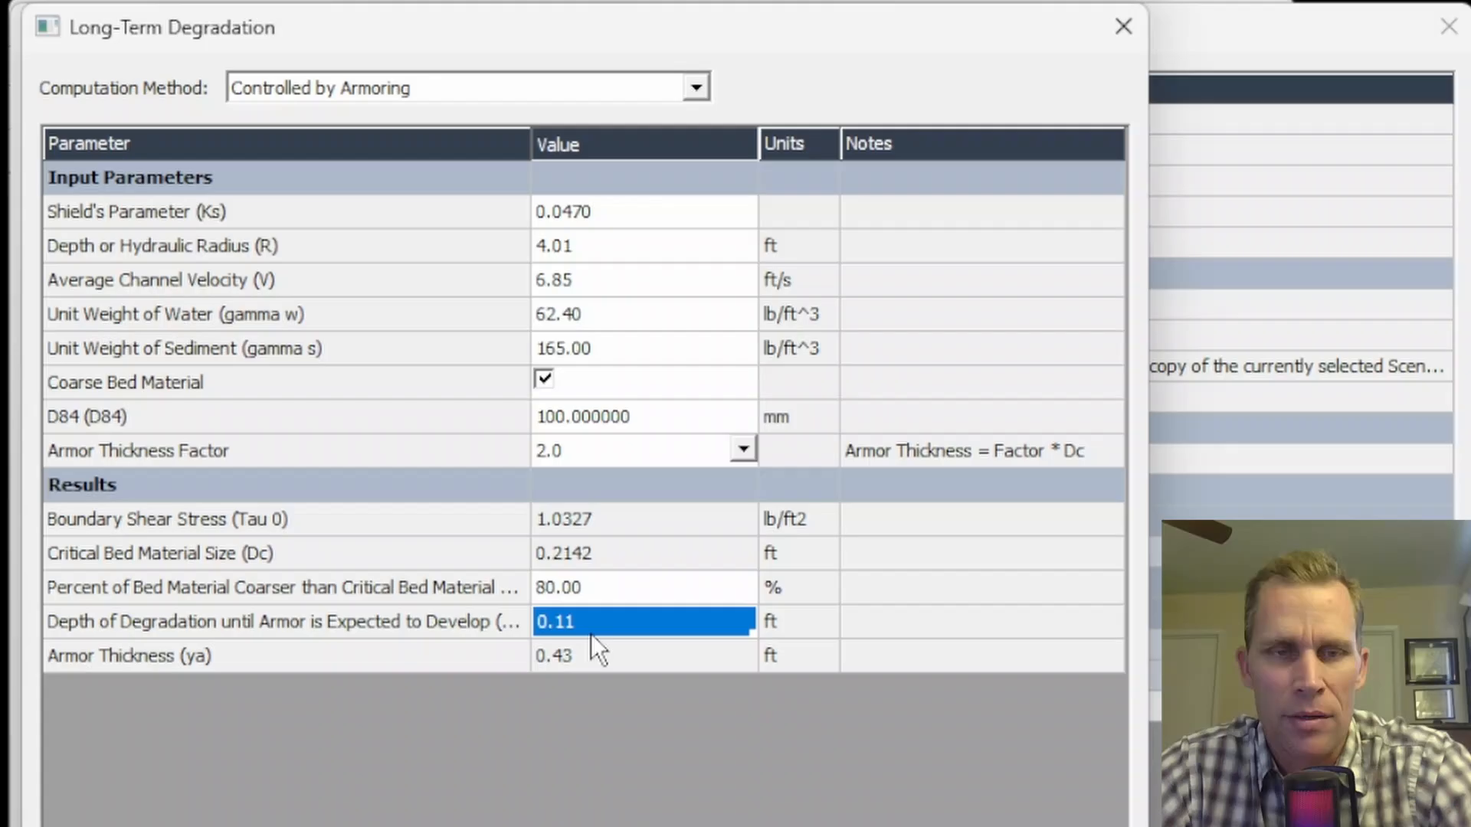
Set the percent of bed material coarser than the critical size to 20% and check the depth of degradation.
left_click(619, 596)
type("20")
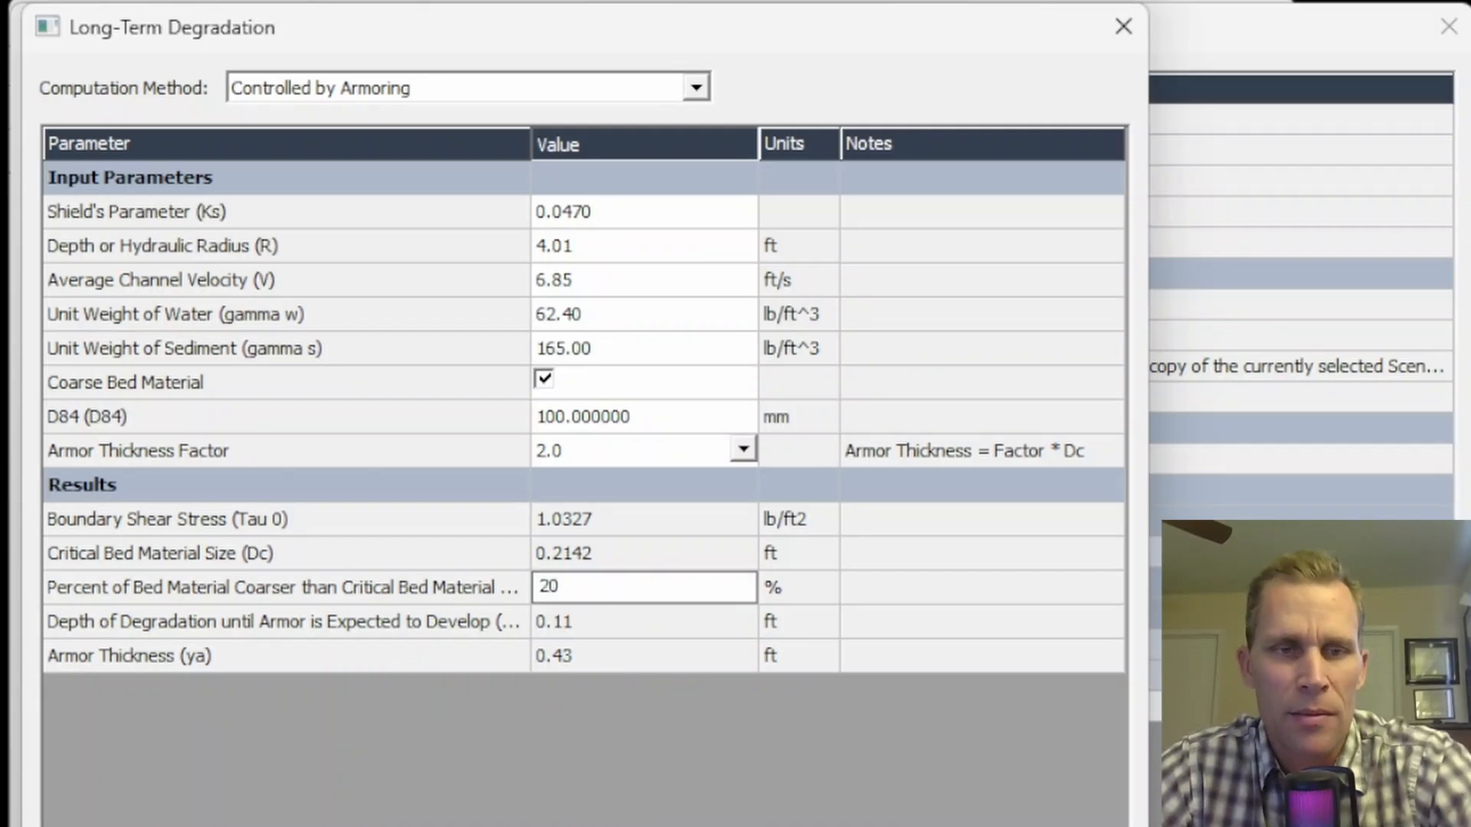
key("Tab")
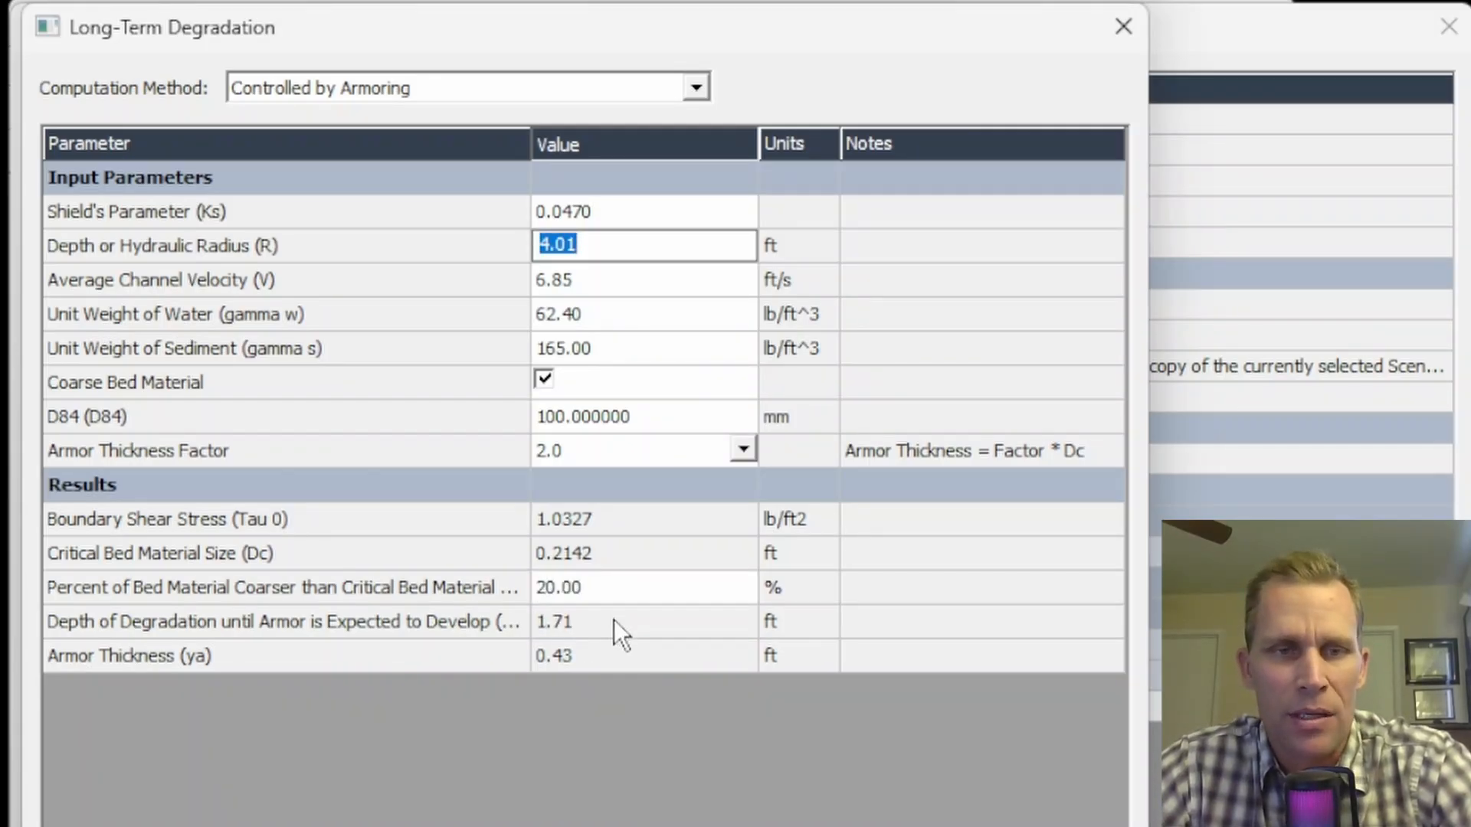
left_click(601, 628)
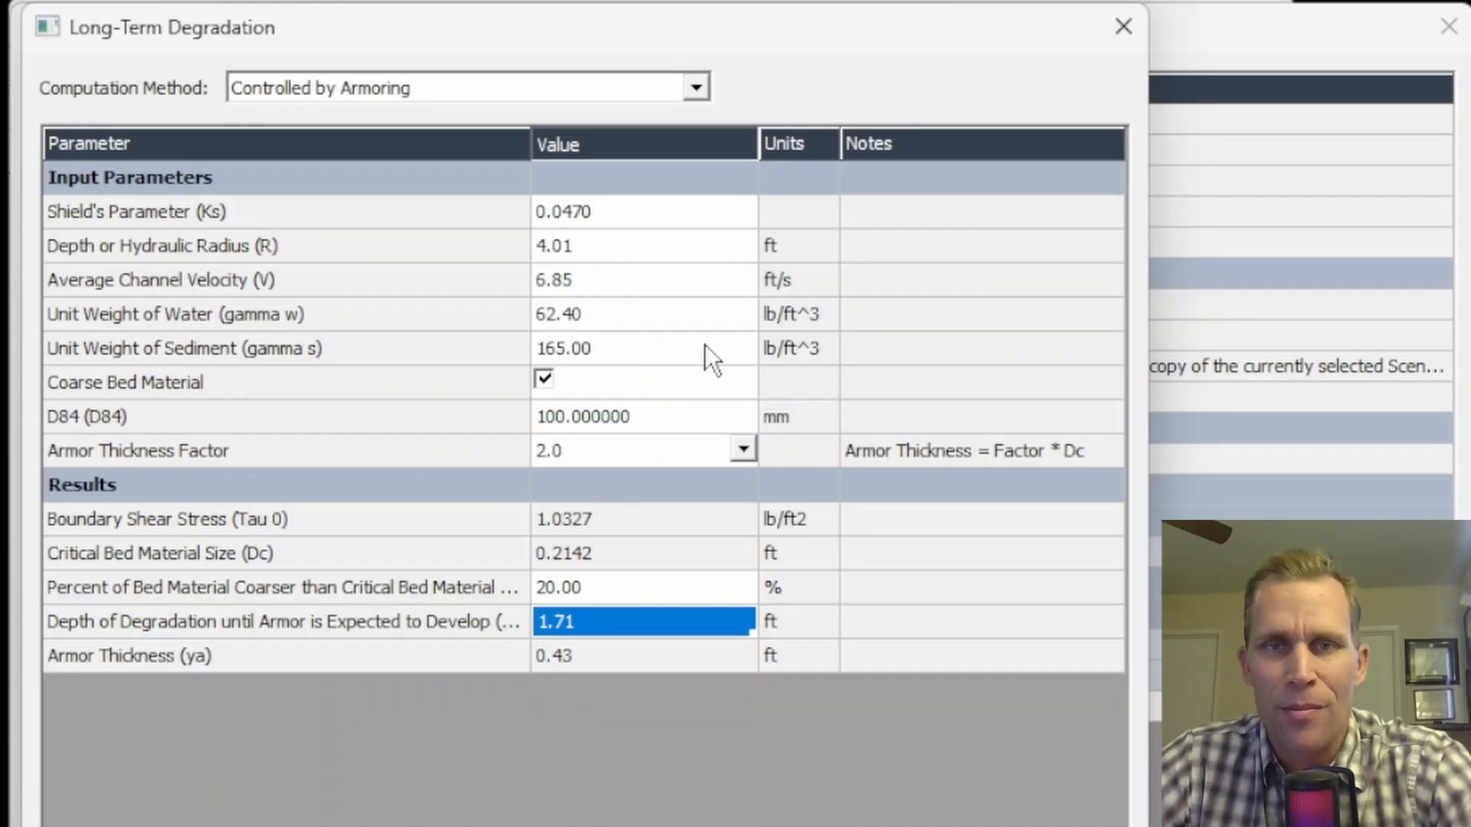
Change the long-term degradation method to Controlled by Equilibrium Slope, using the No Sediment Supply, Shields' Criterion slope equation.
left_click(694, 88)
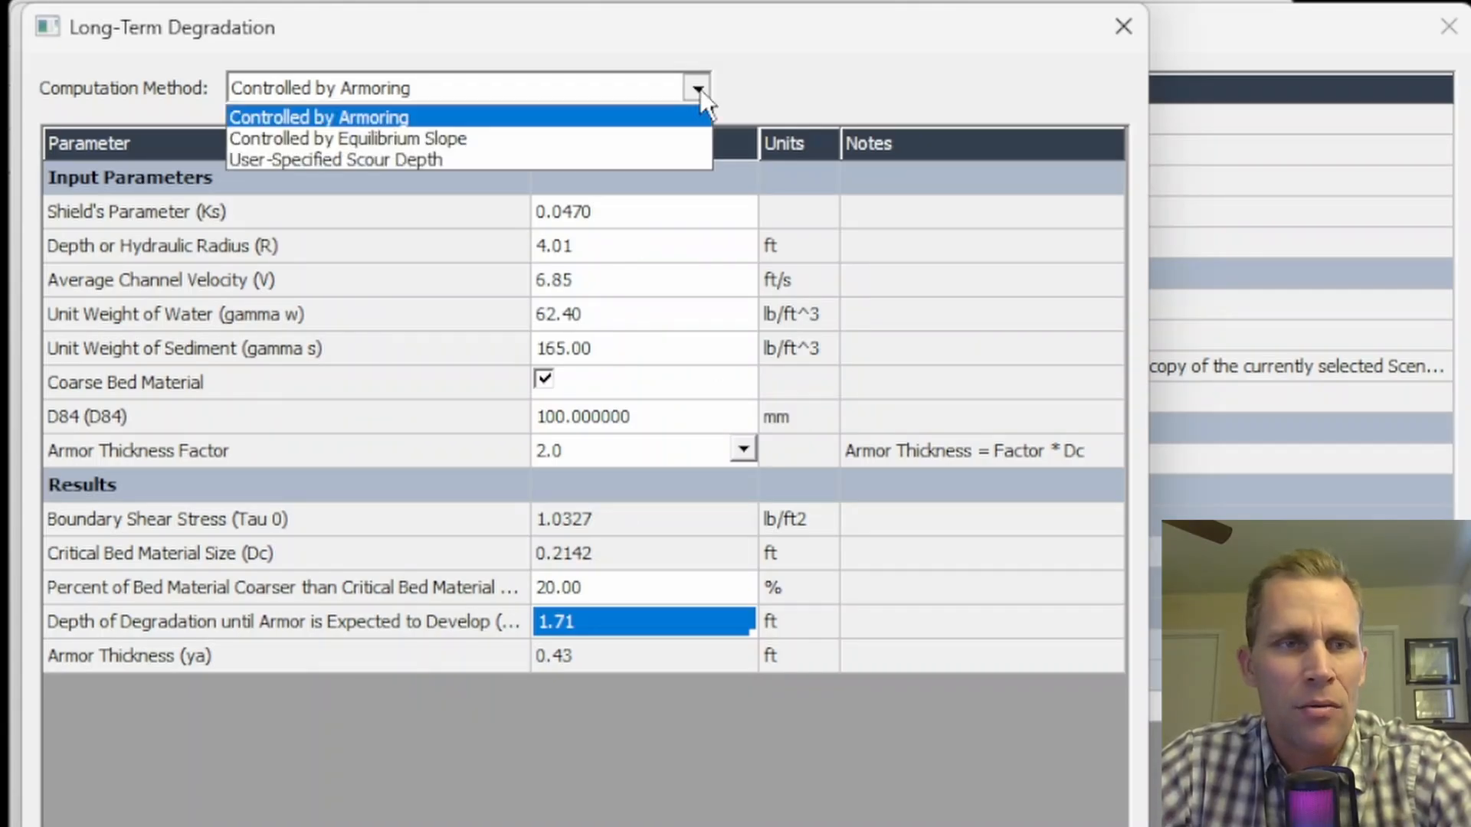
left_click(450, 139)
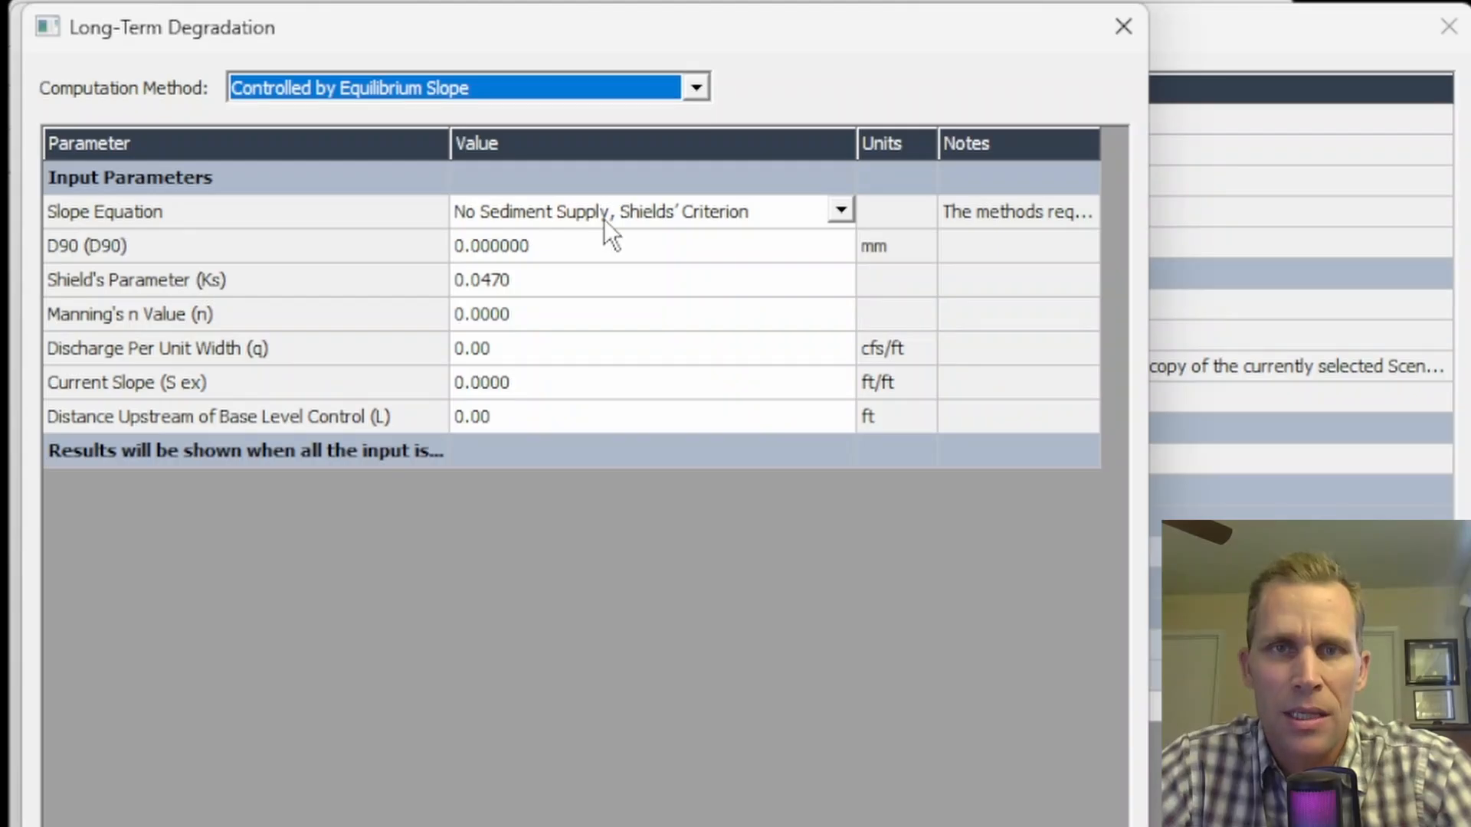
left_click(841, 214)
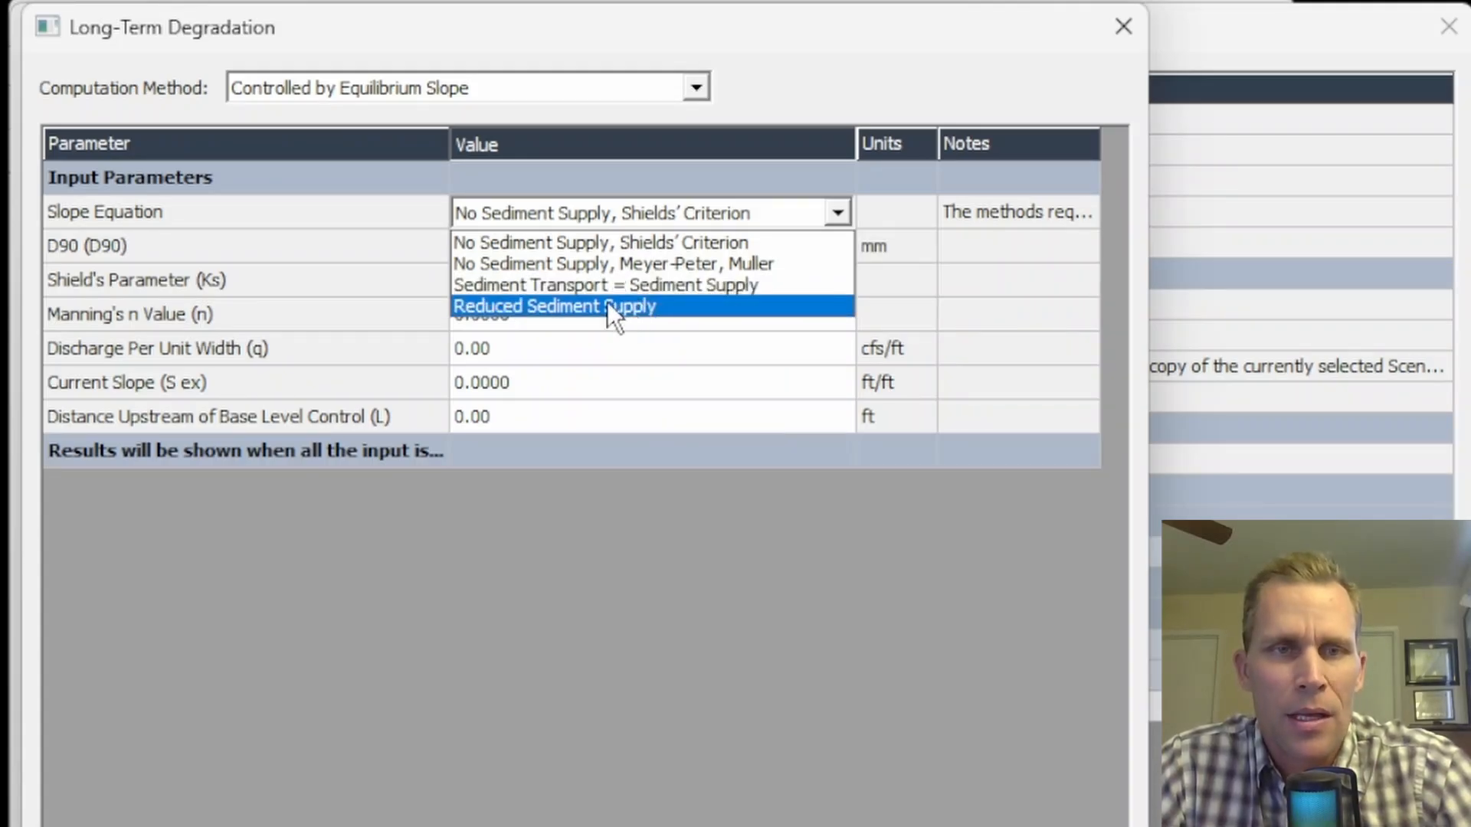
left_click(579, 250)
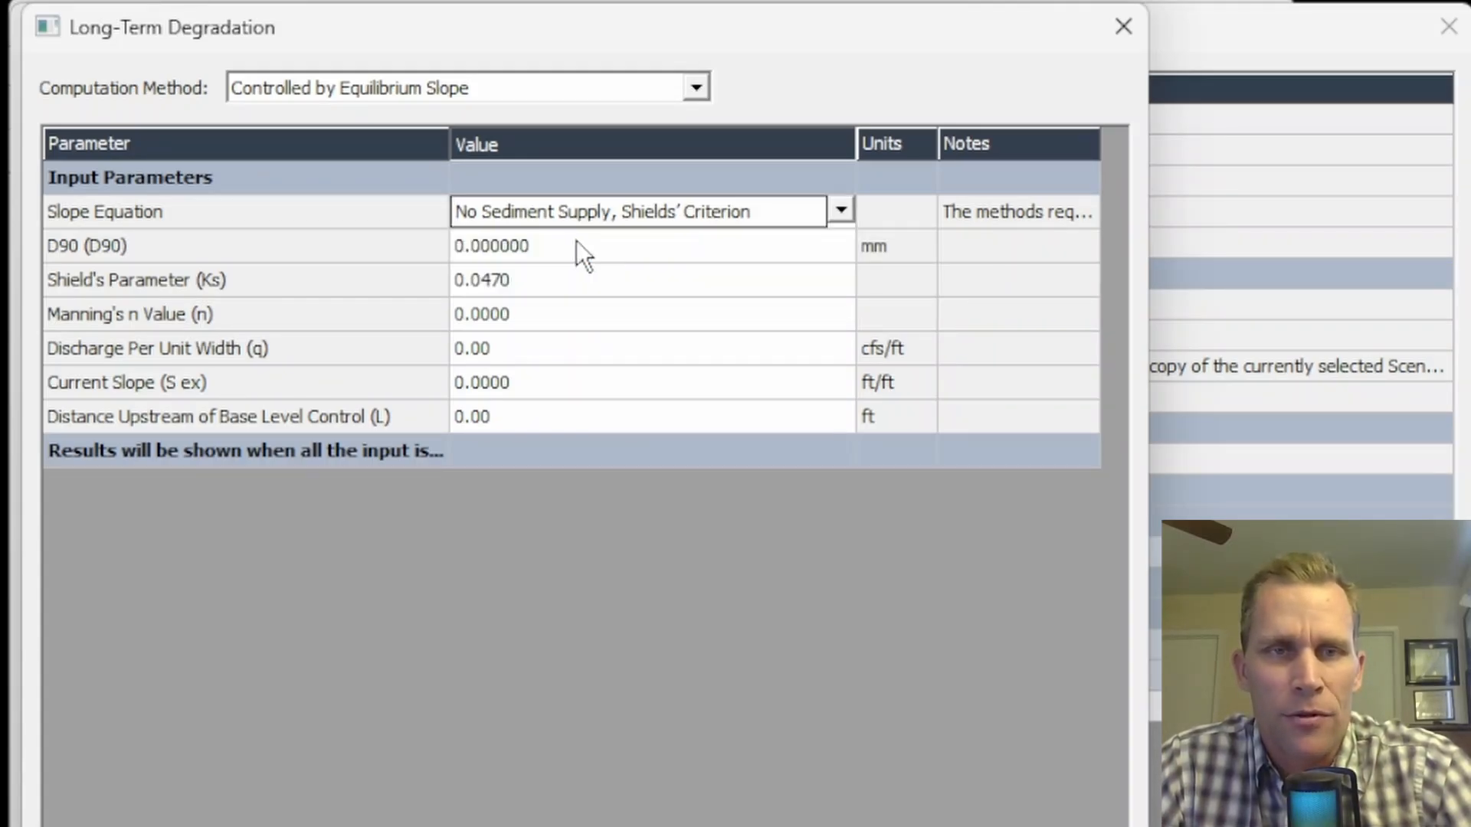
Switch to Adobe Acrobat and read section 15.3.2, Equilibrium Slope, in Users Manual.pdf.
left_click(1018, 826)
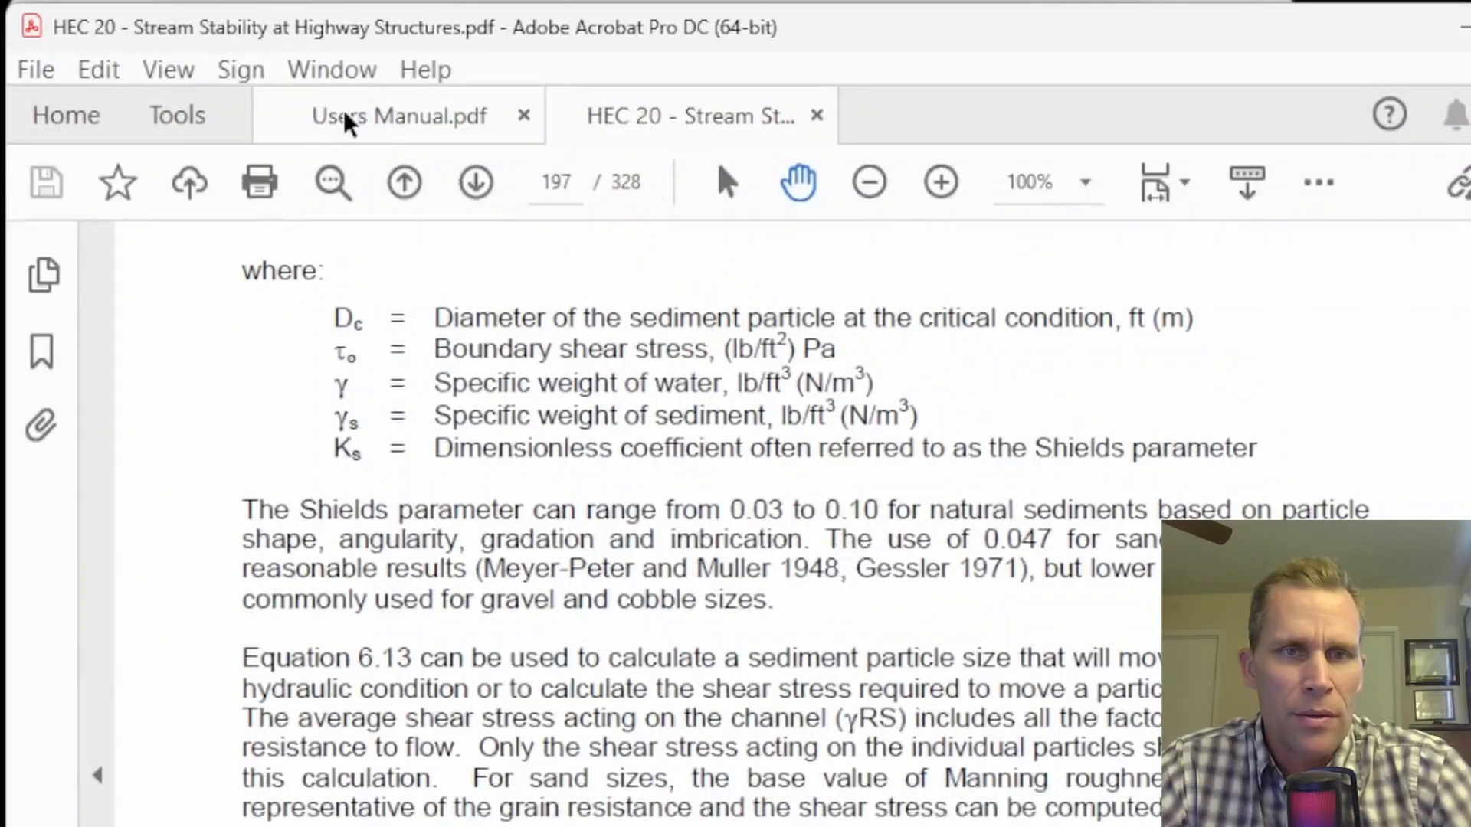
left_click(345, 123)
scroll(542, 385, "down", 10)
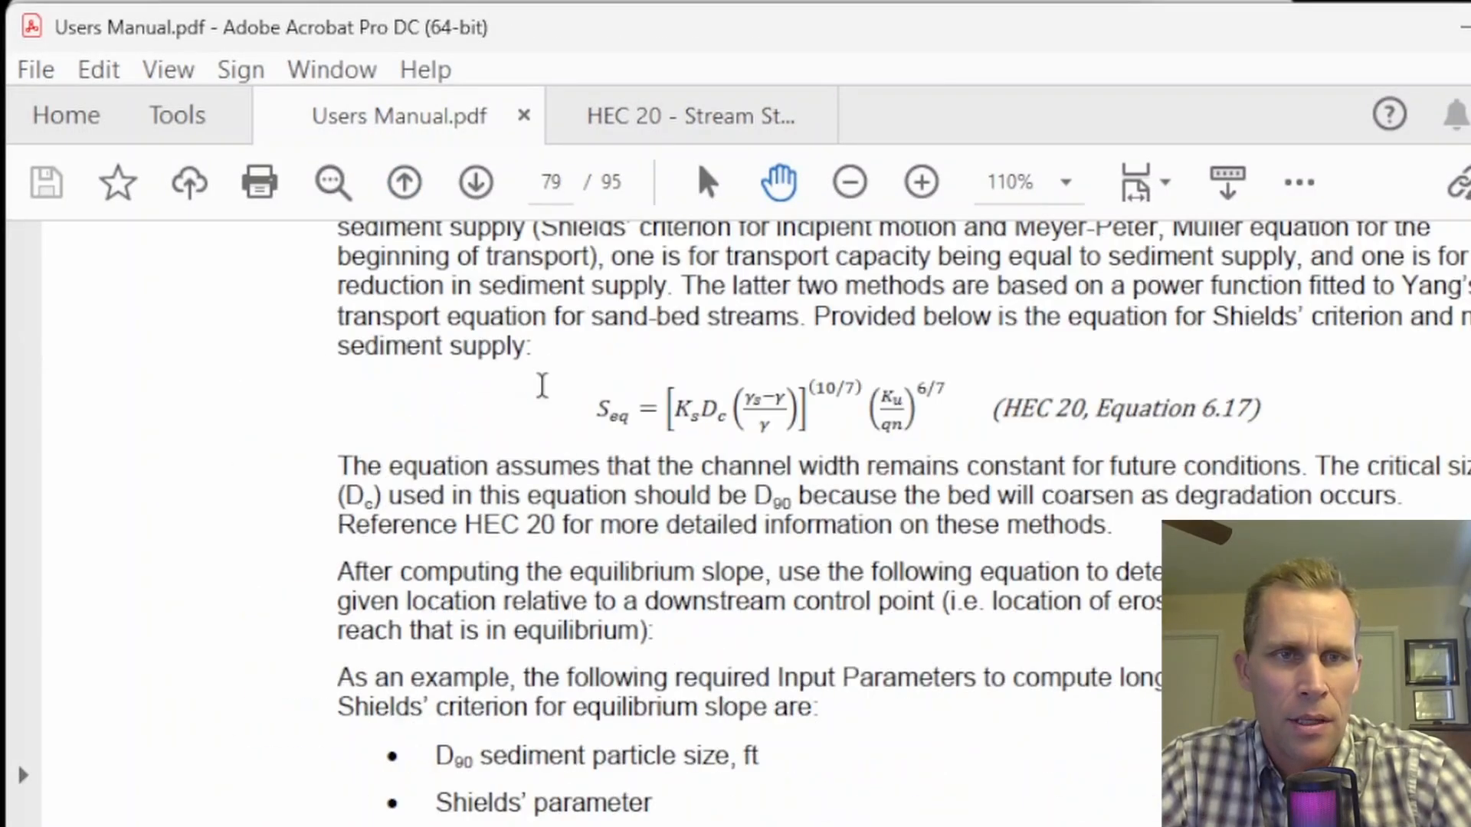
scroll(542, 385, "up", 3)
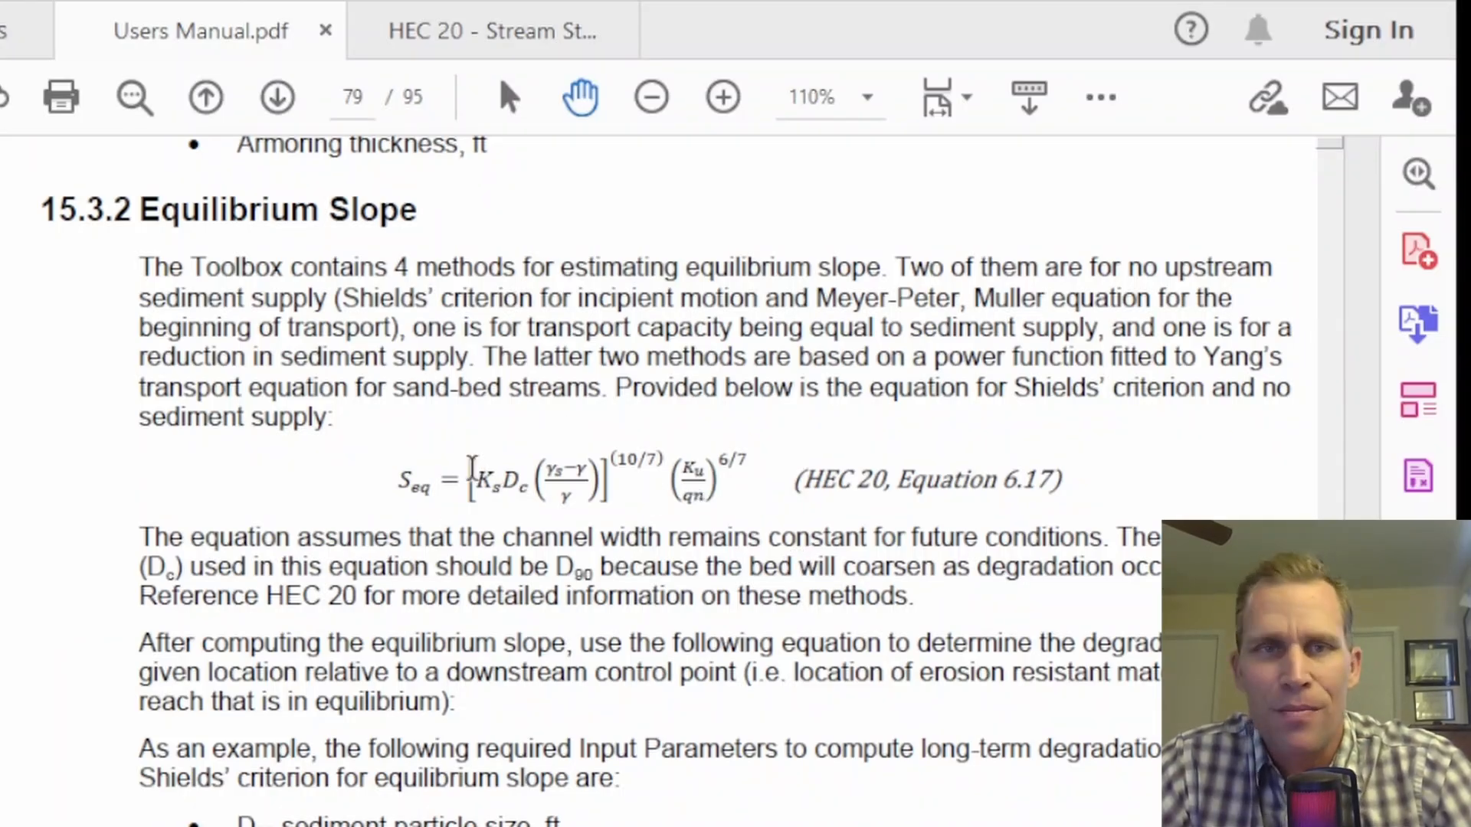
Examine the Equilibrium Slope Analysis section and its equations on pages 199 to 201 of the HEC 20 PDF.
left_click(471, 31)
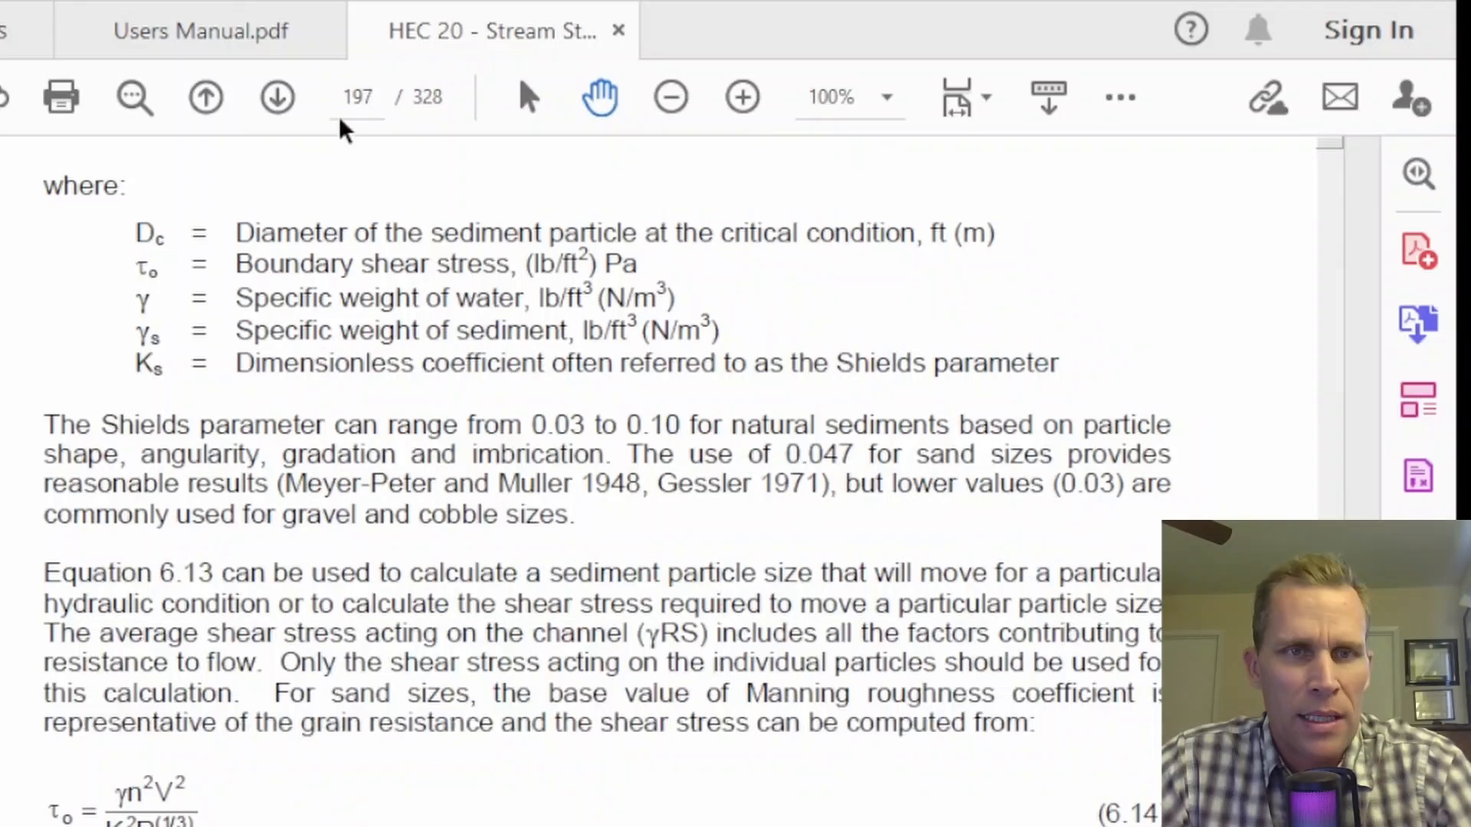
left_click(275, 98)
left_click(276, 98)
scroll(592, 373, "down", 2)
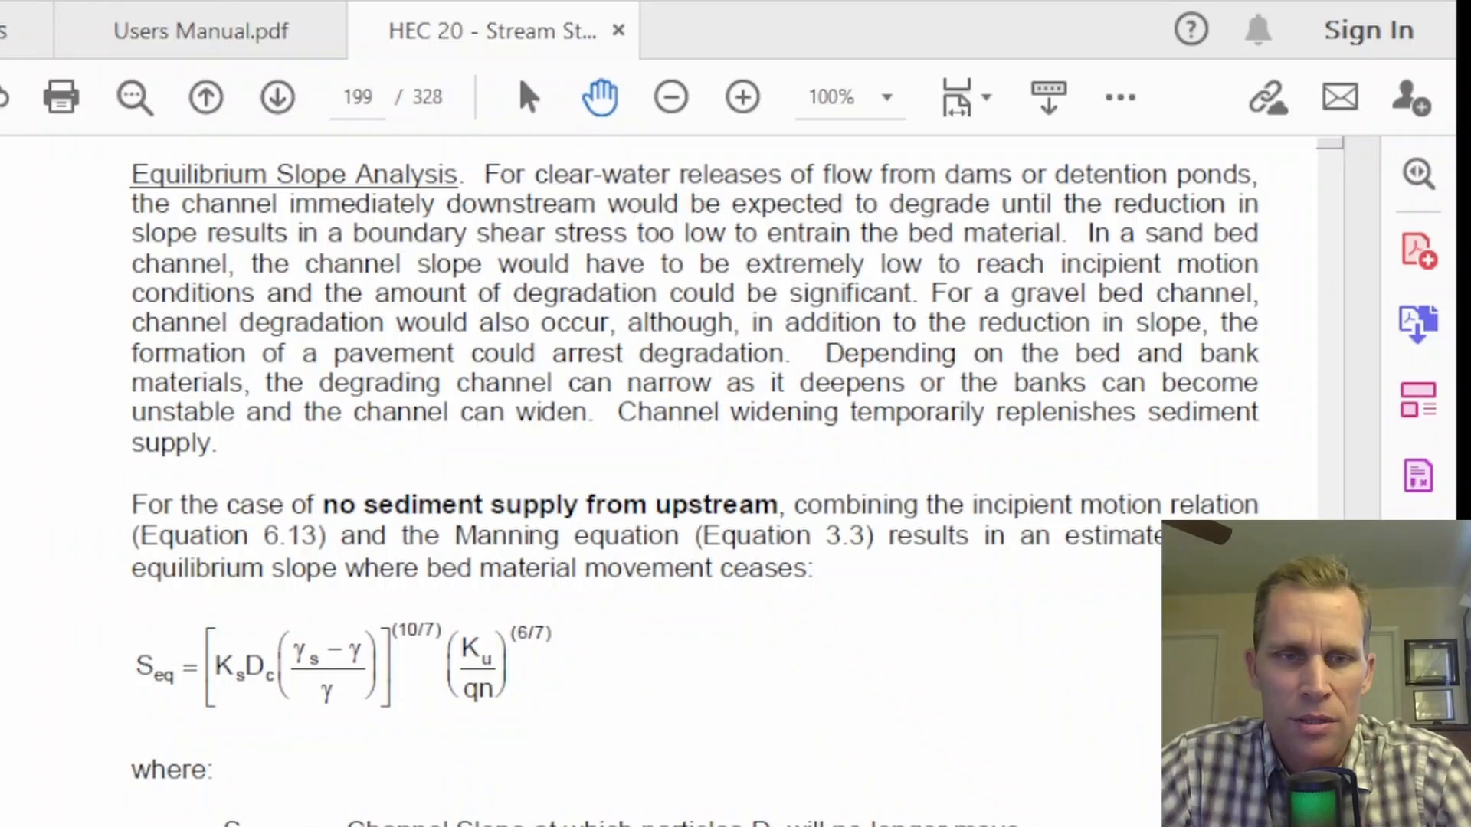
scroll(811, 634, "down", 7)
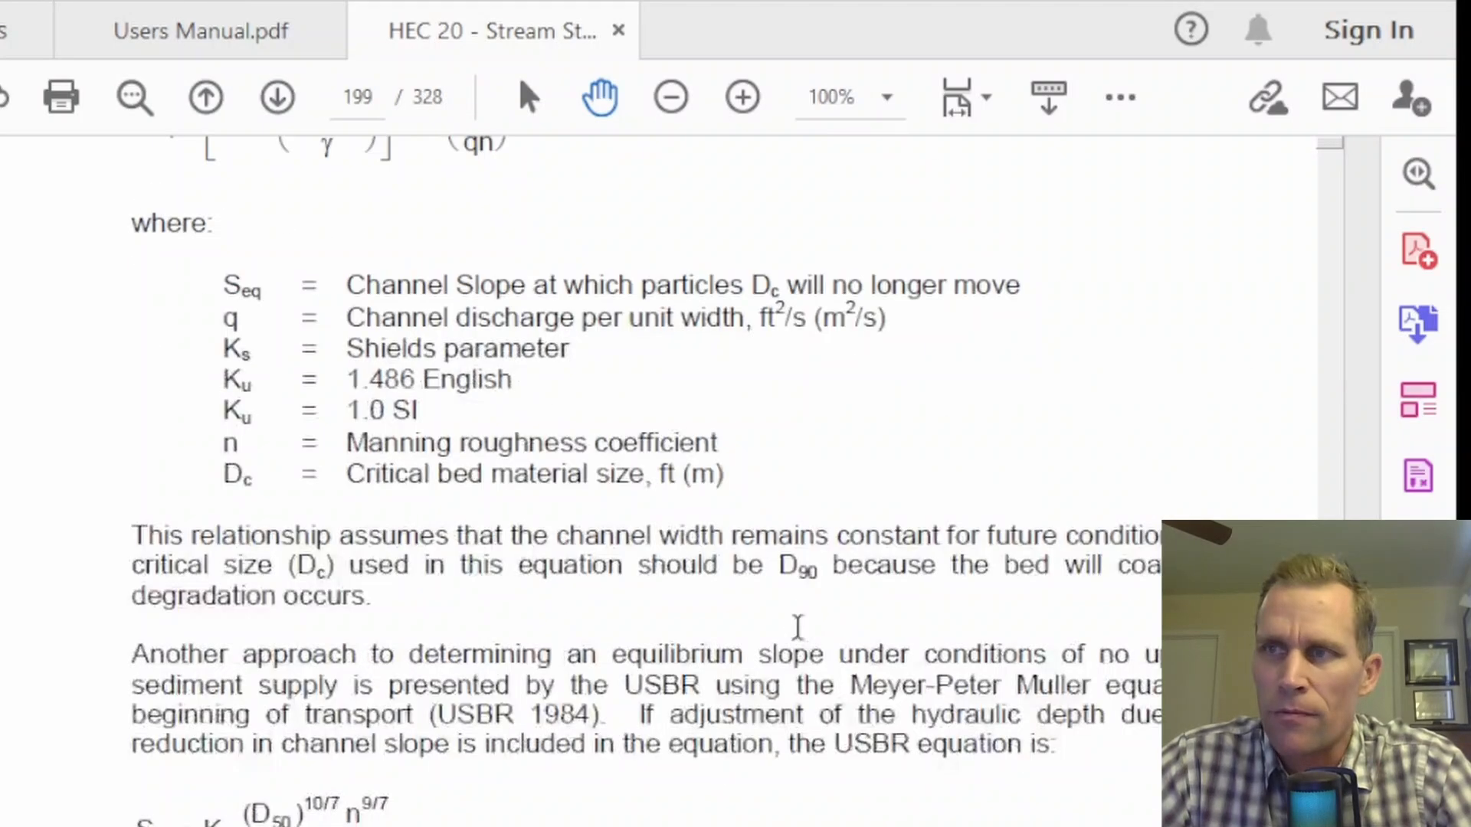
scroll(794, 623, "down", 6)
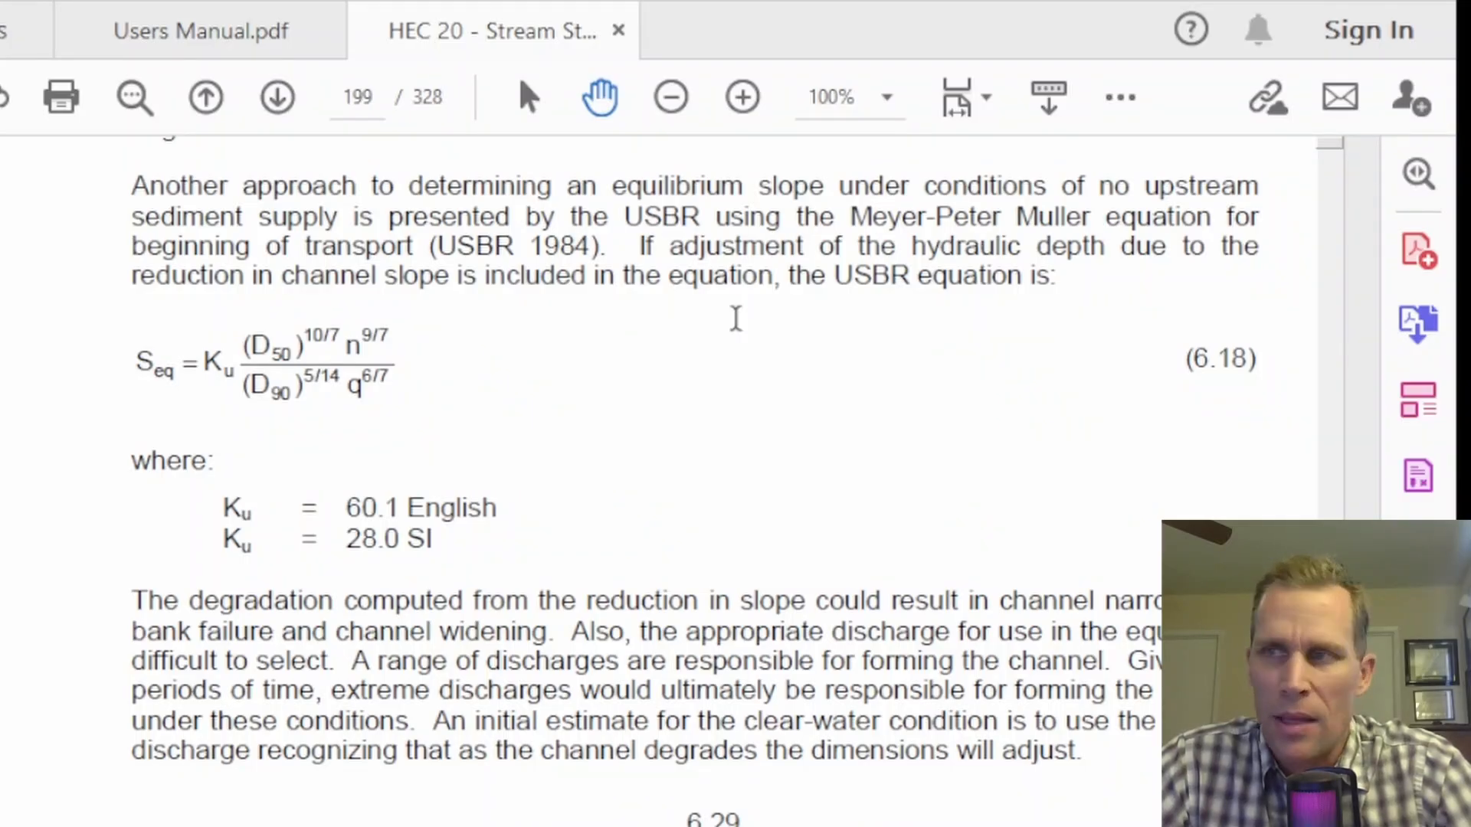
scroll(735, 318, "down", 20)
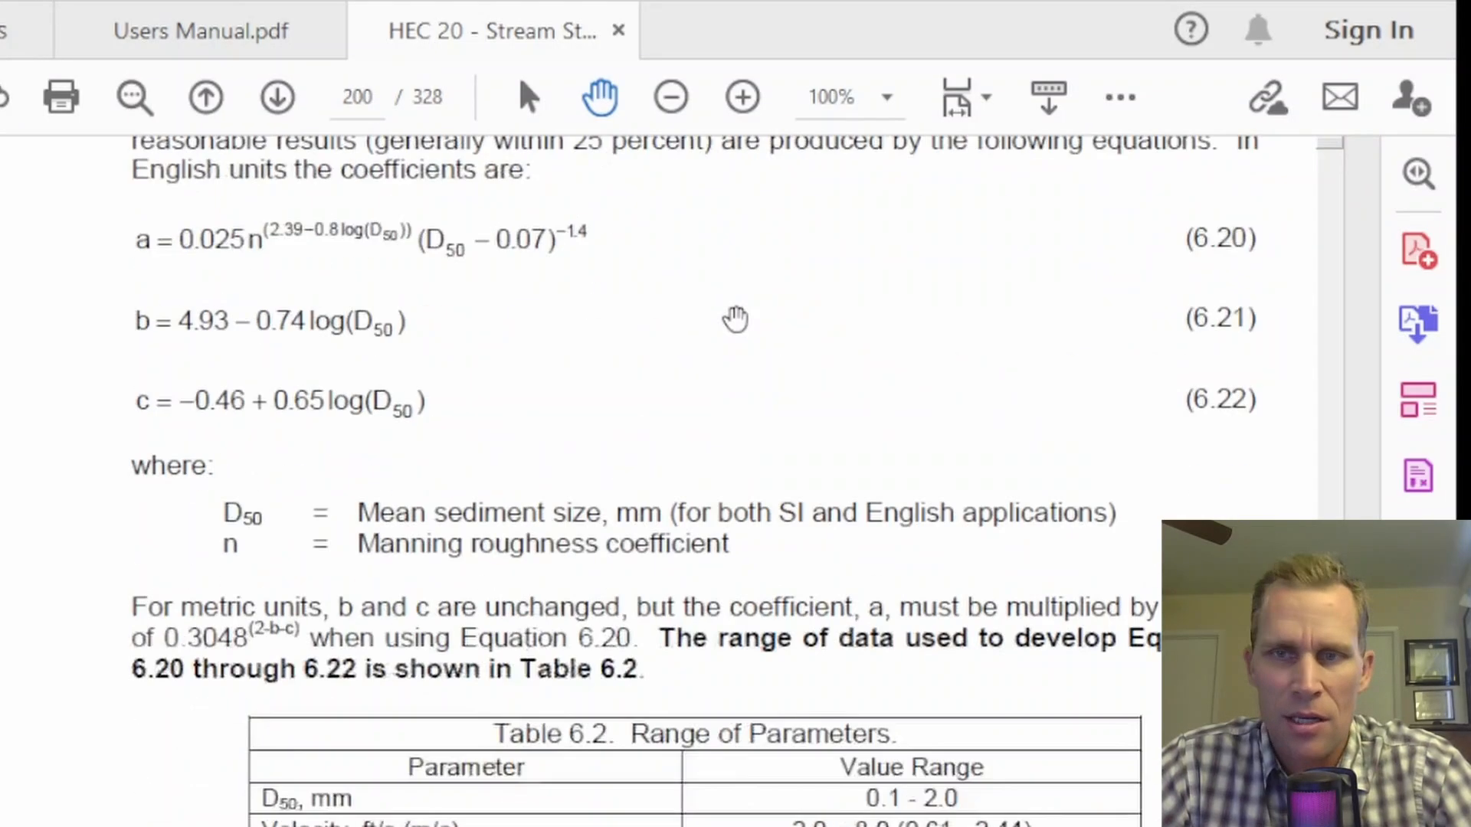
scroll(735, 315, "down", 15)
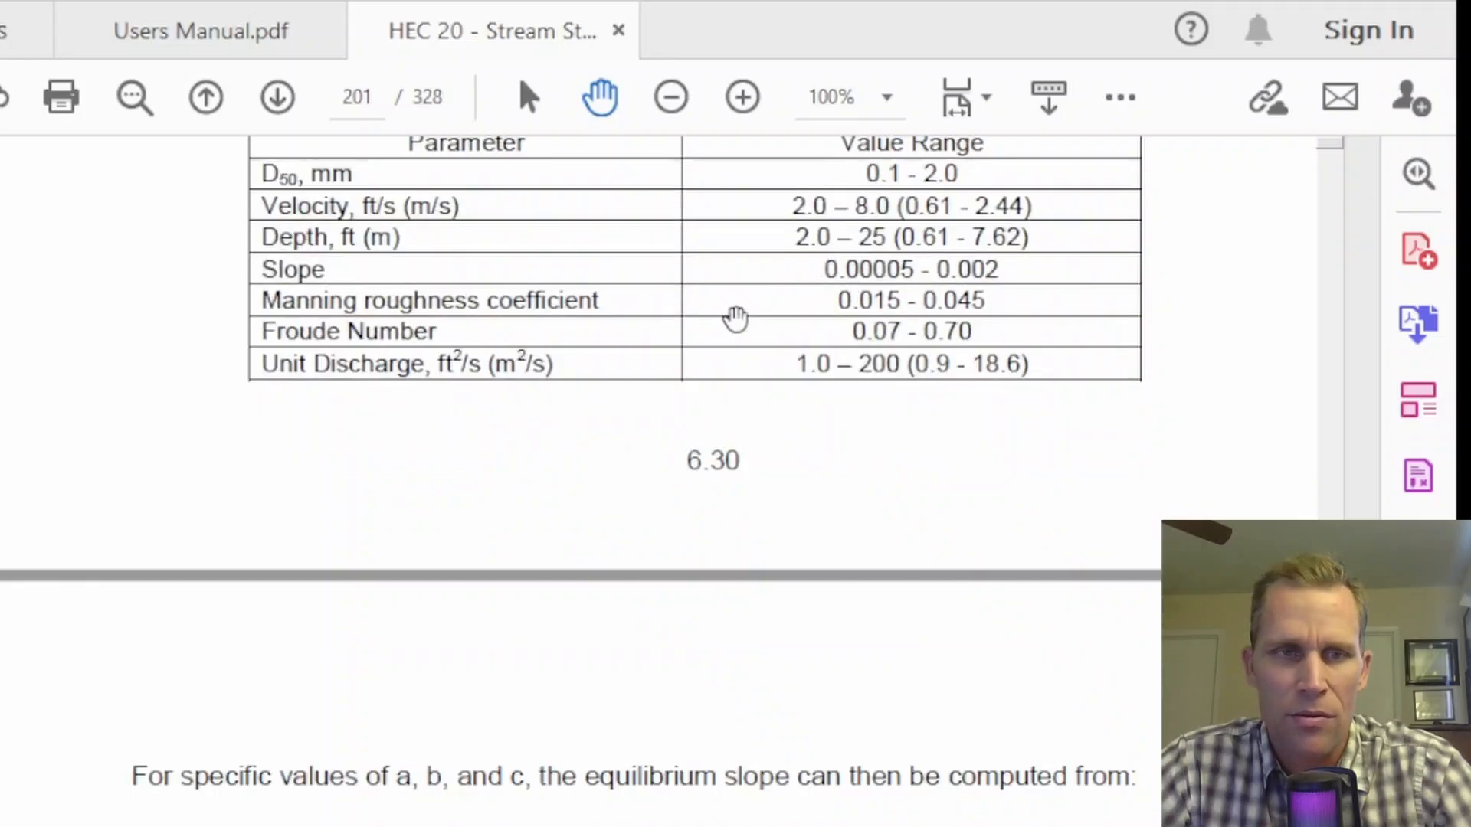
scroll(706, 314, "down", 2)
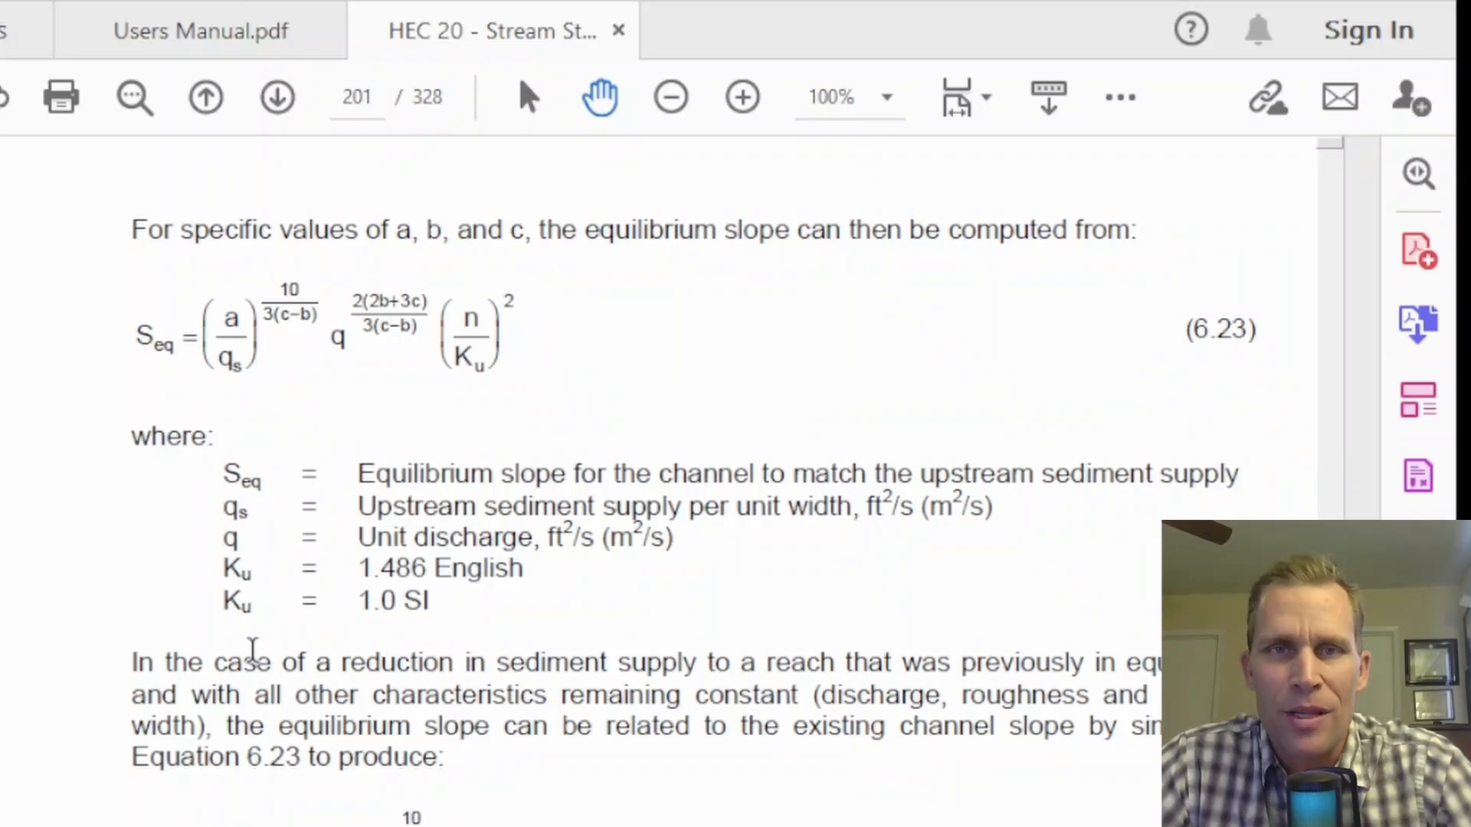
Review the HEC 20 no-sediment-supply slope equations again and examine ultimate degradation Equation 6.25 with Figure 6.16.
scroll(253, 652, "up", 15)
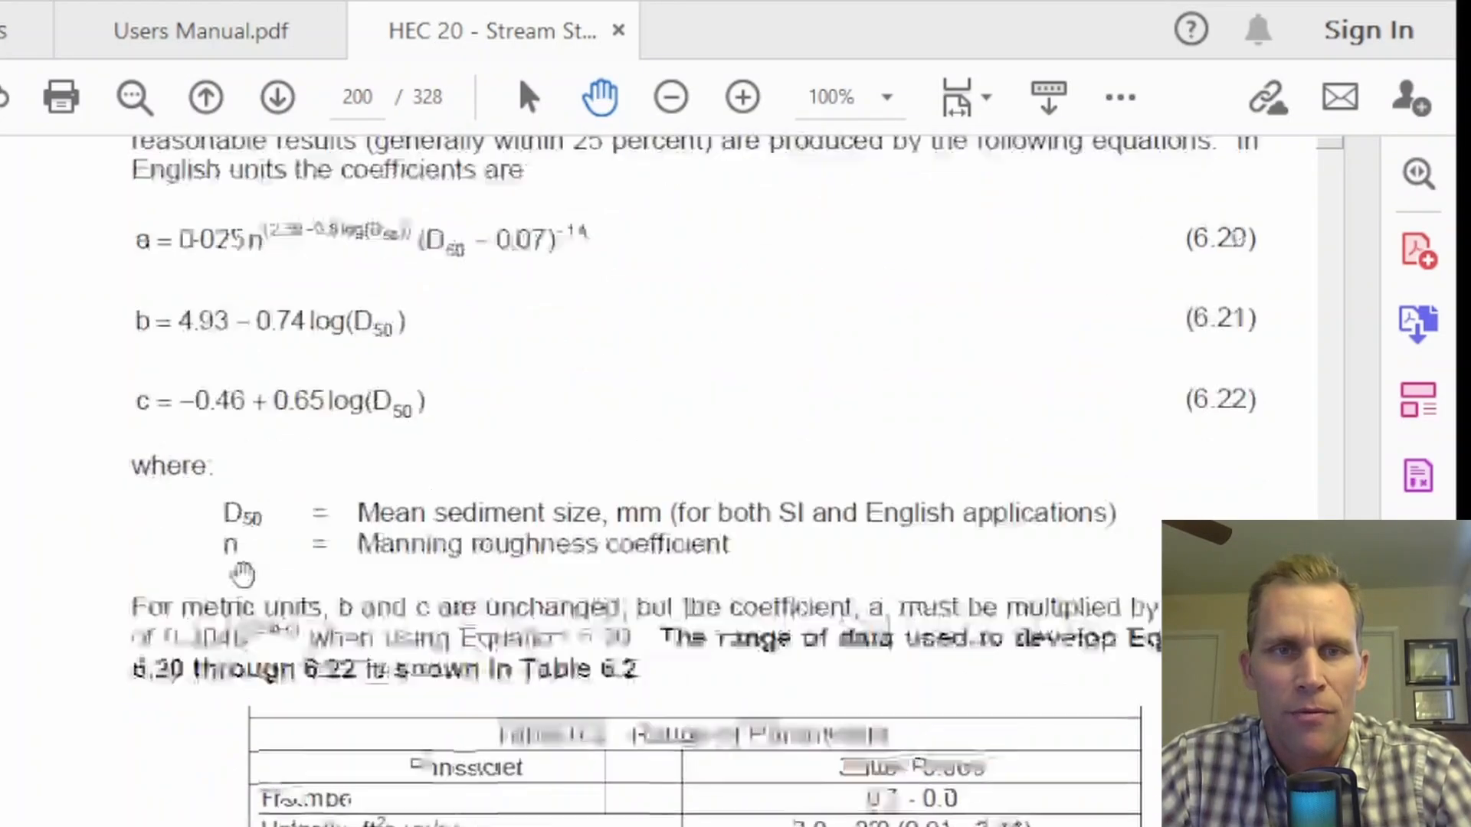
scroll(242, 571, "up", 8)
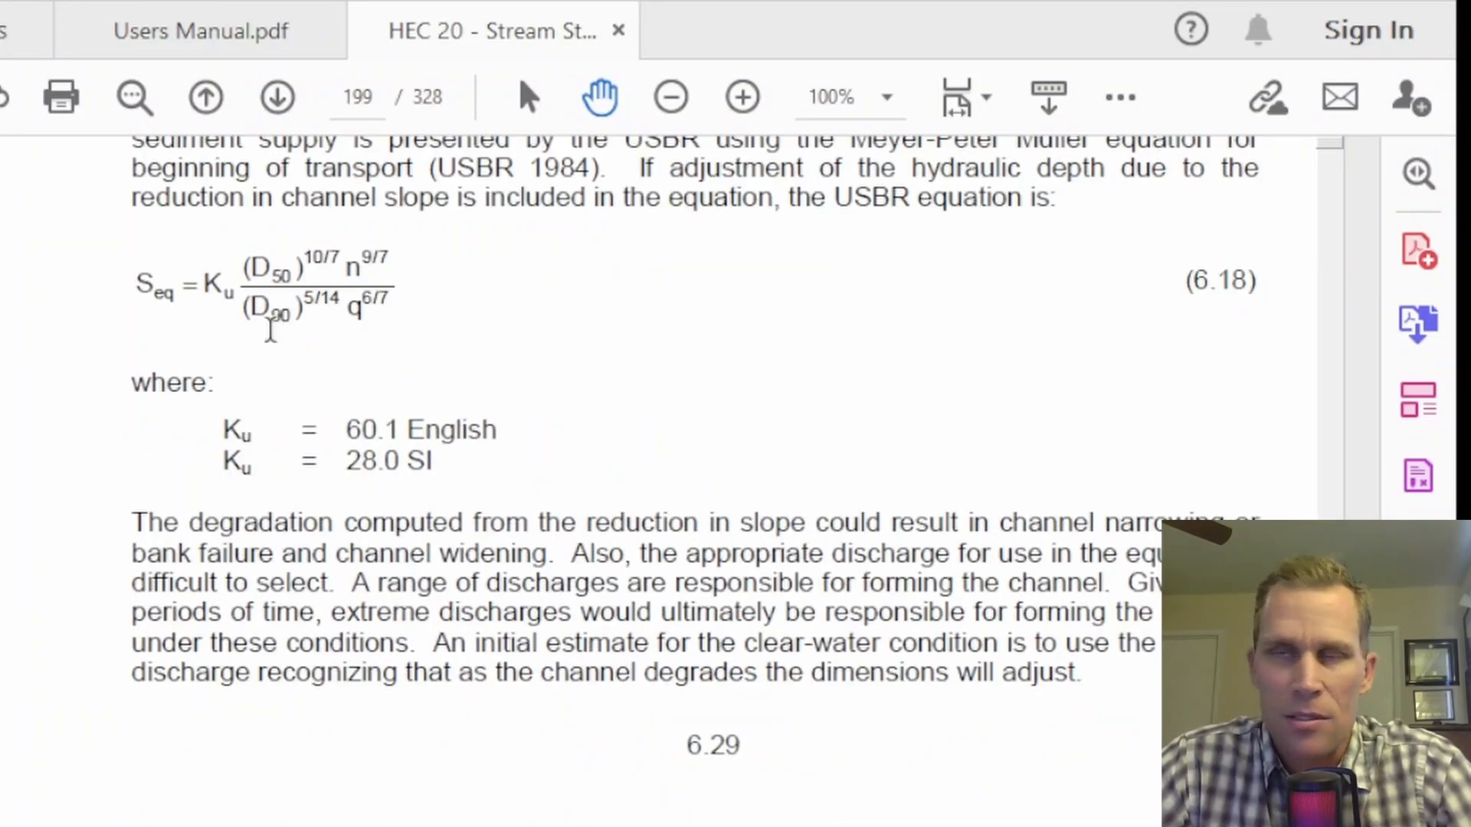
scroll(259, 326, "up", 20)
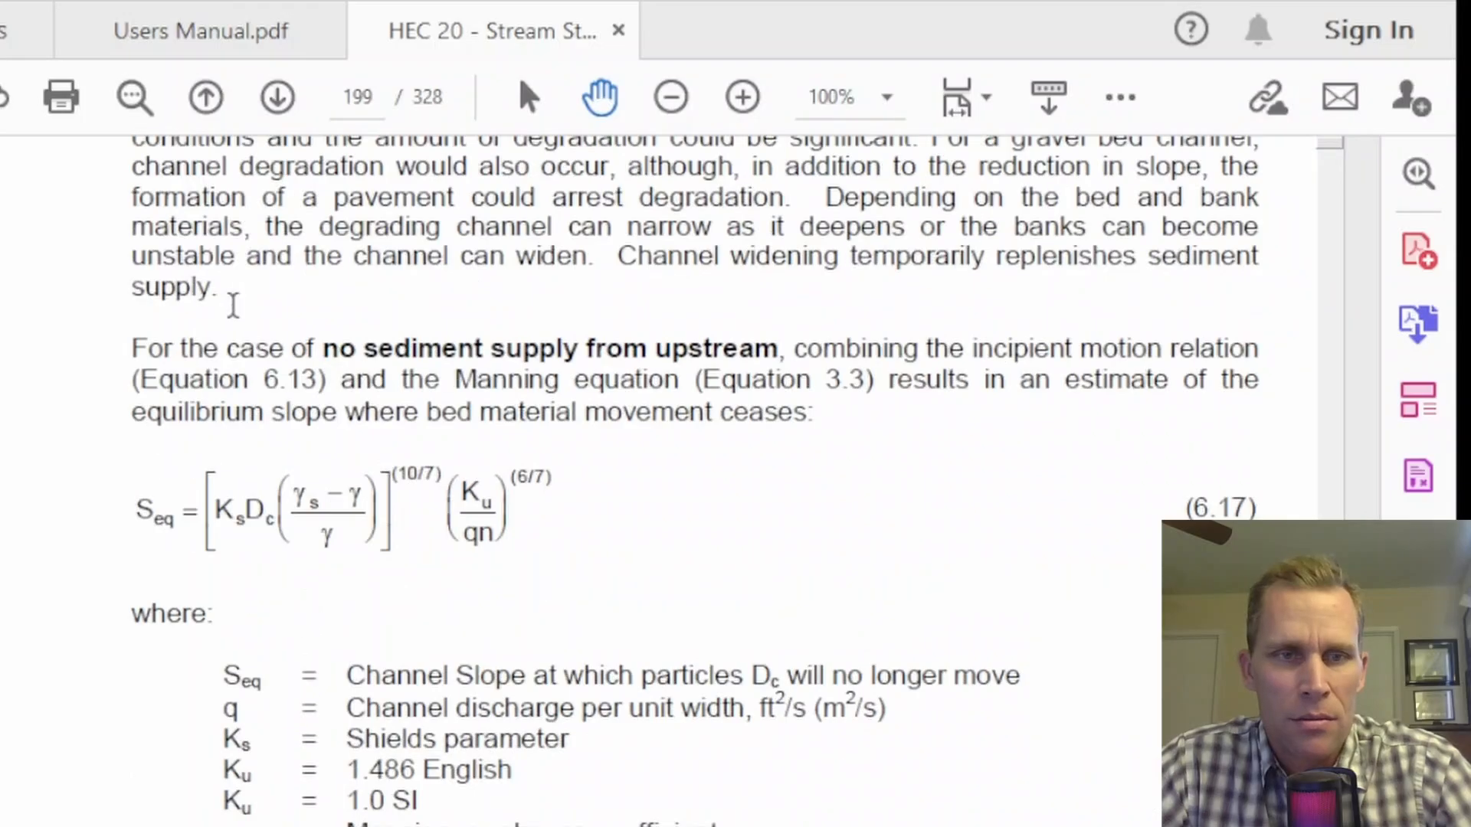
scroll(233, 306, "down", 2)
scroll(234, 306, "down", 3)
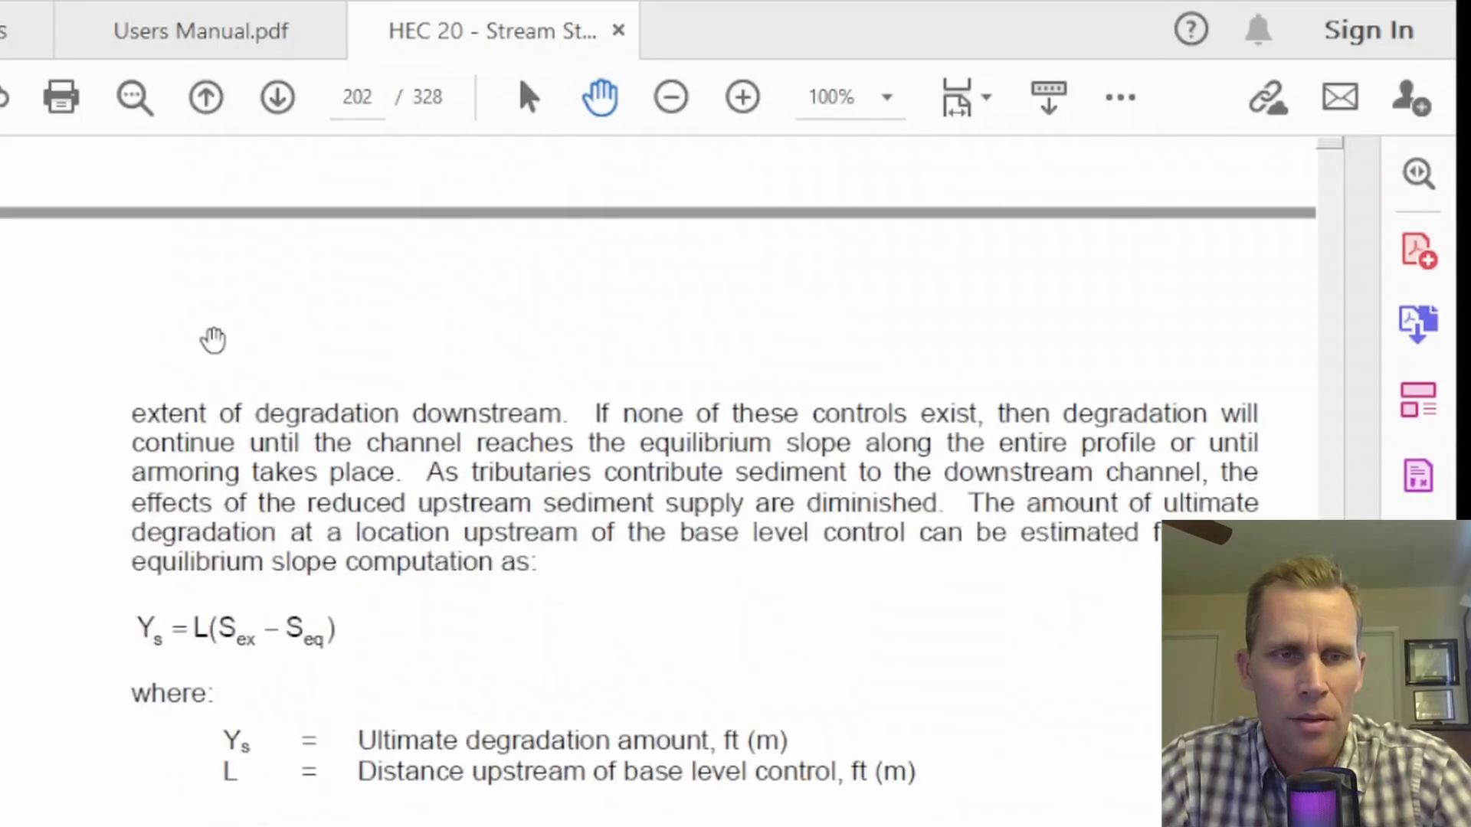
scroll(210, 338, "down", 3)
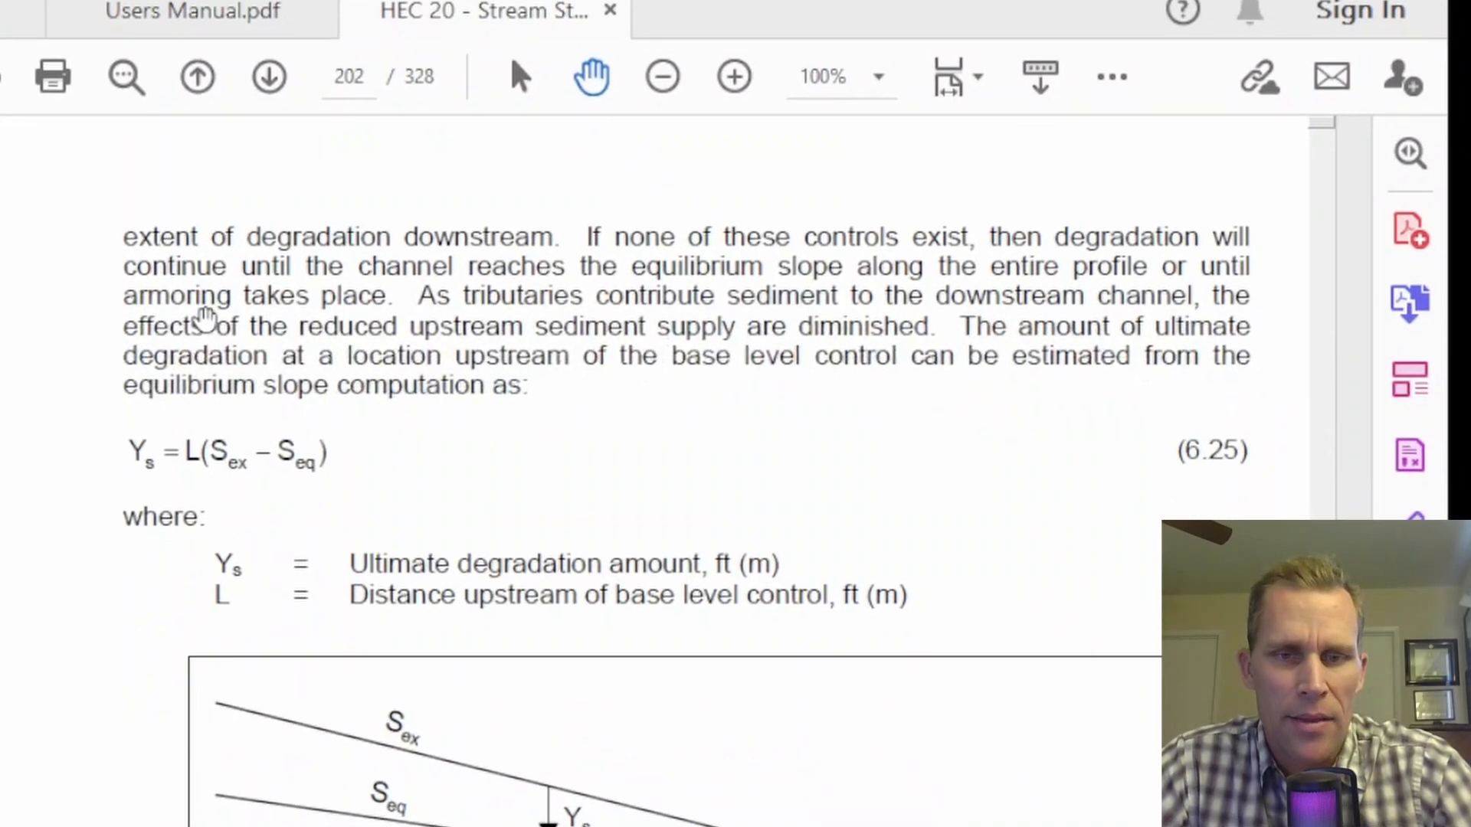
scroll(185, 270, "down", 4)
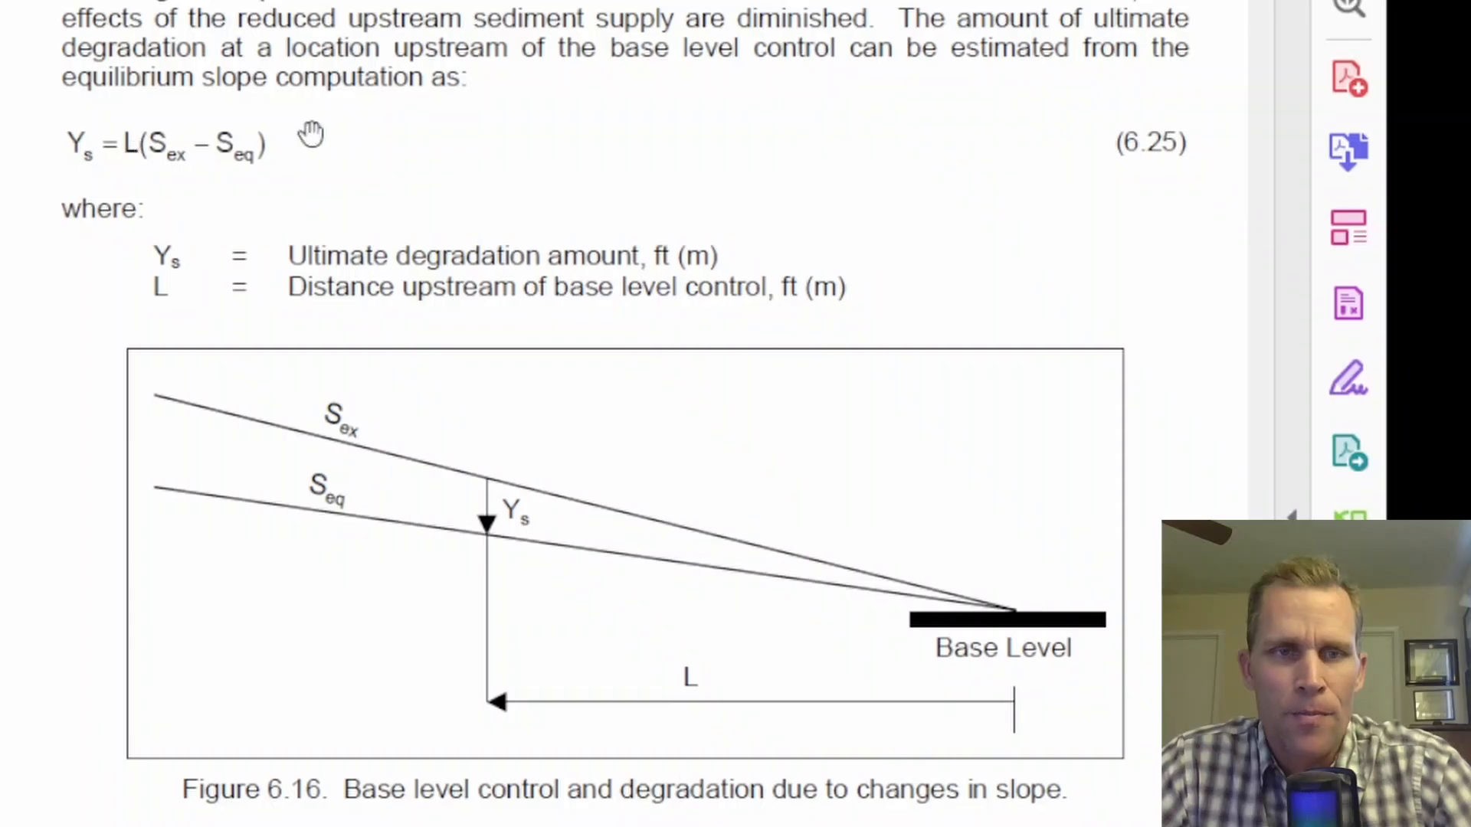
scroll(107, 83, "down", 2)
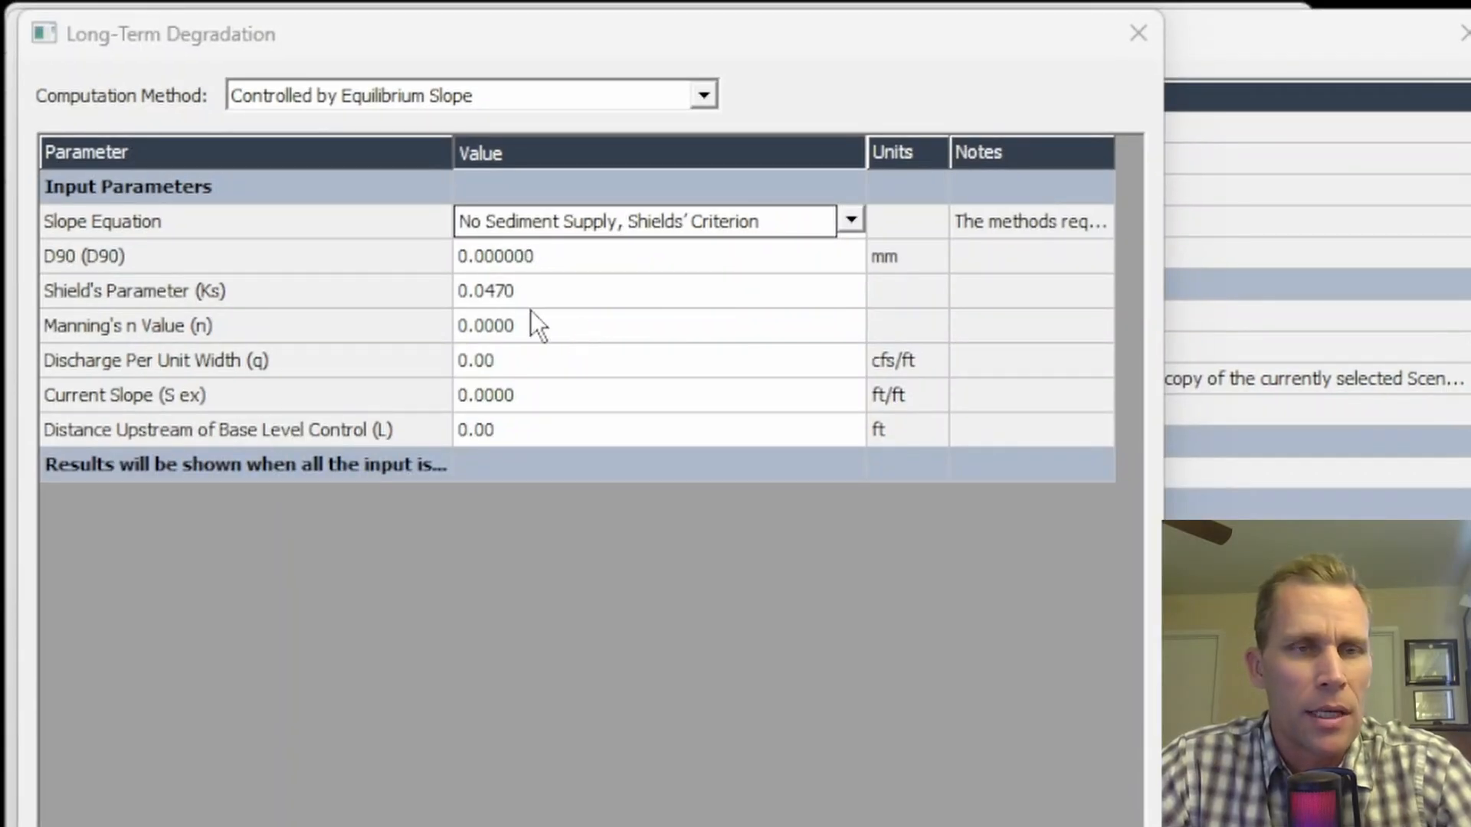
Back in the Long-Term Degradation dialog, keep the No Sediment Supply, Shields' Criterion equation and set D90 to 50 mm.
left_click(853, 216)
left_click(752, 243)
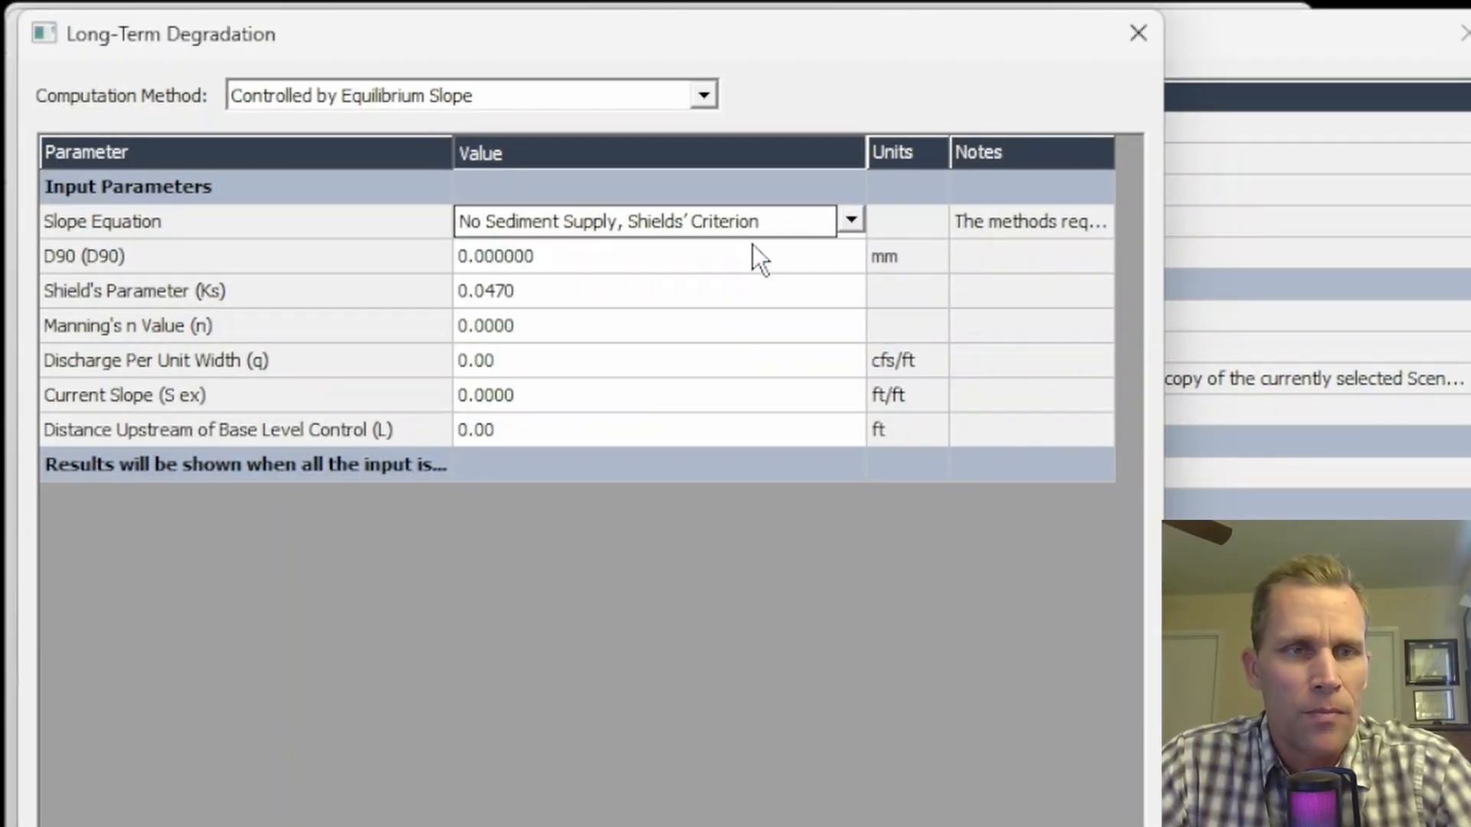
left_click(547, 260)
key("BackSpace")
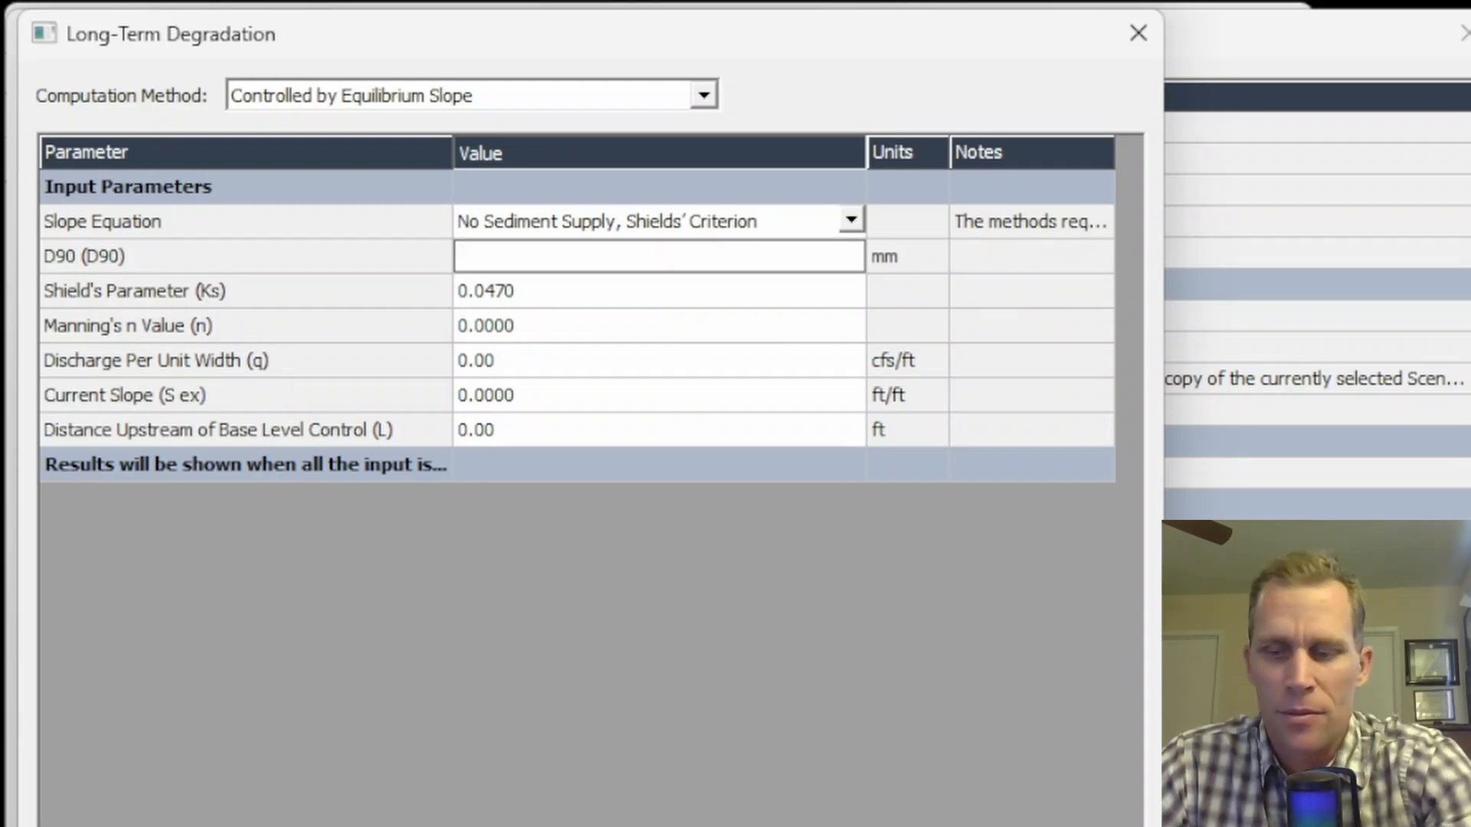
type("50")
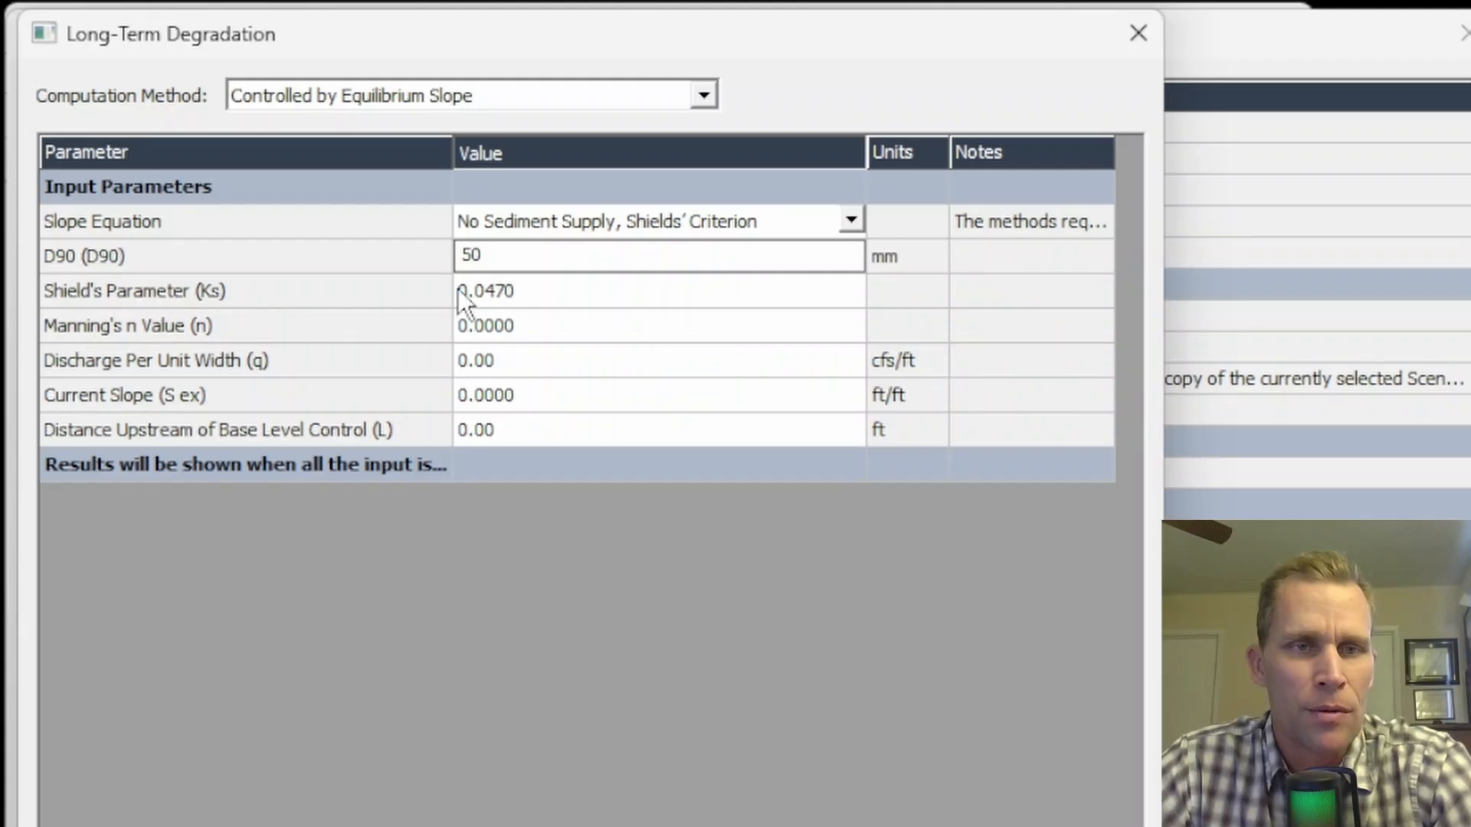
left_click(534, 291)
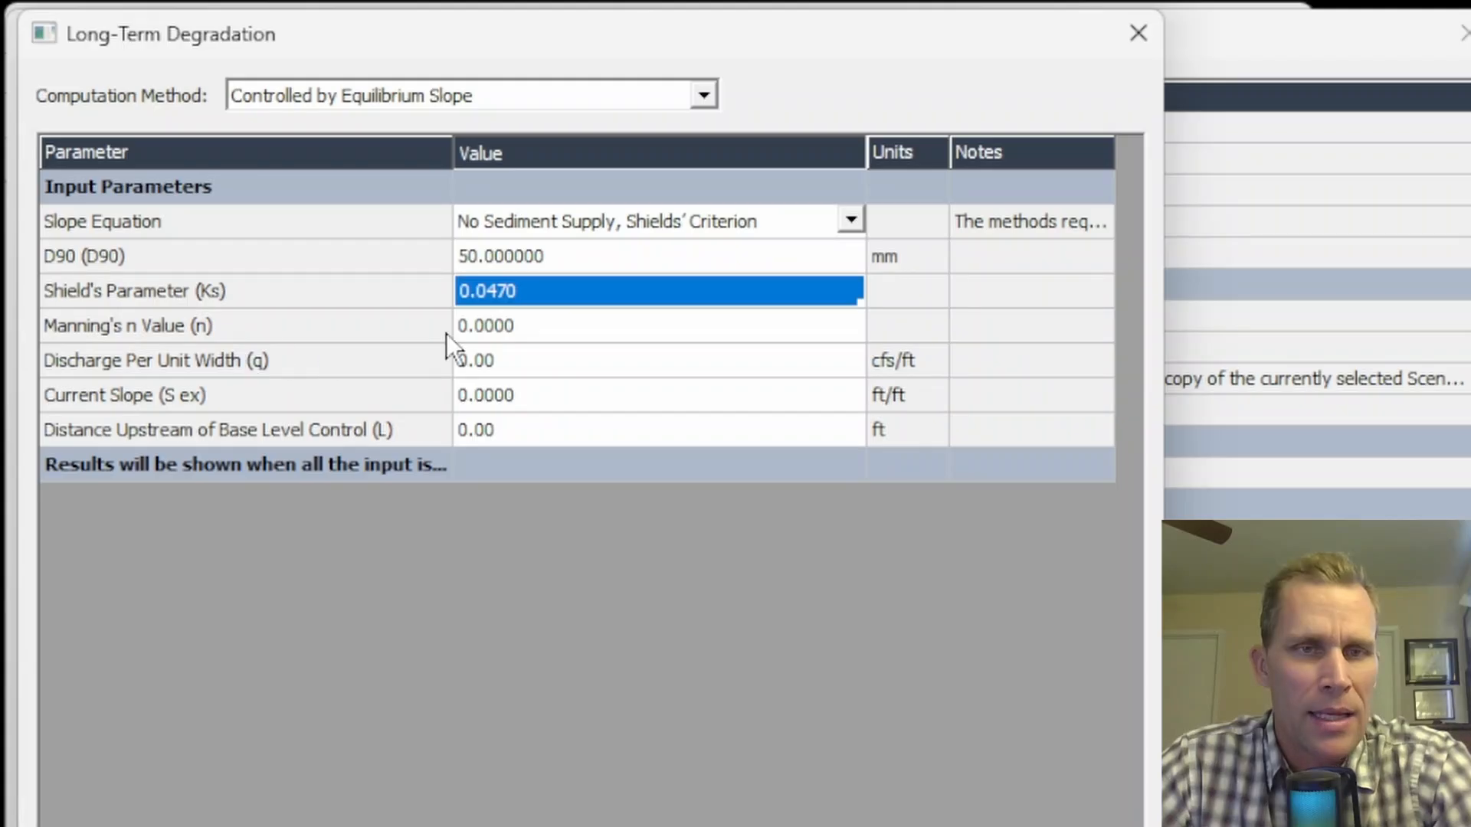
Set Manning's n value to 0.035 for the equilibrium slope calculation.
left_click(514, 332)
type("0.")
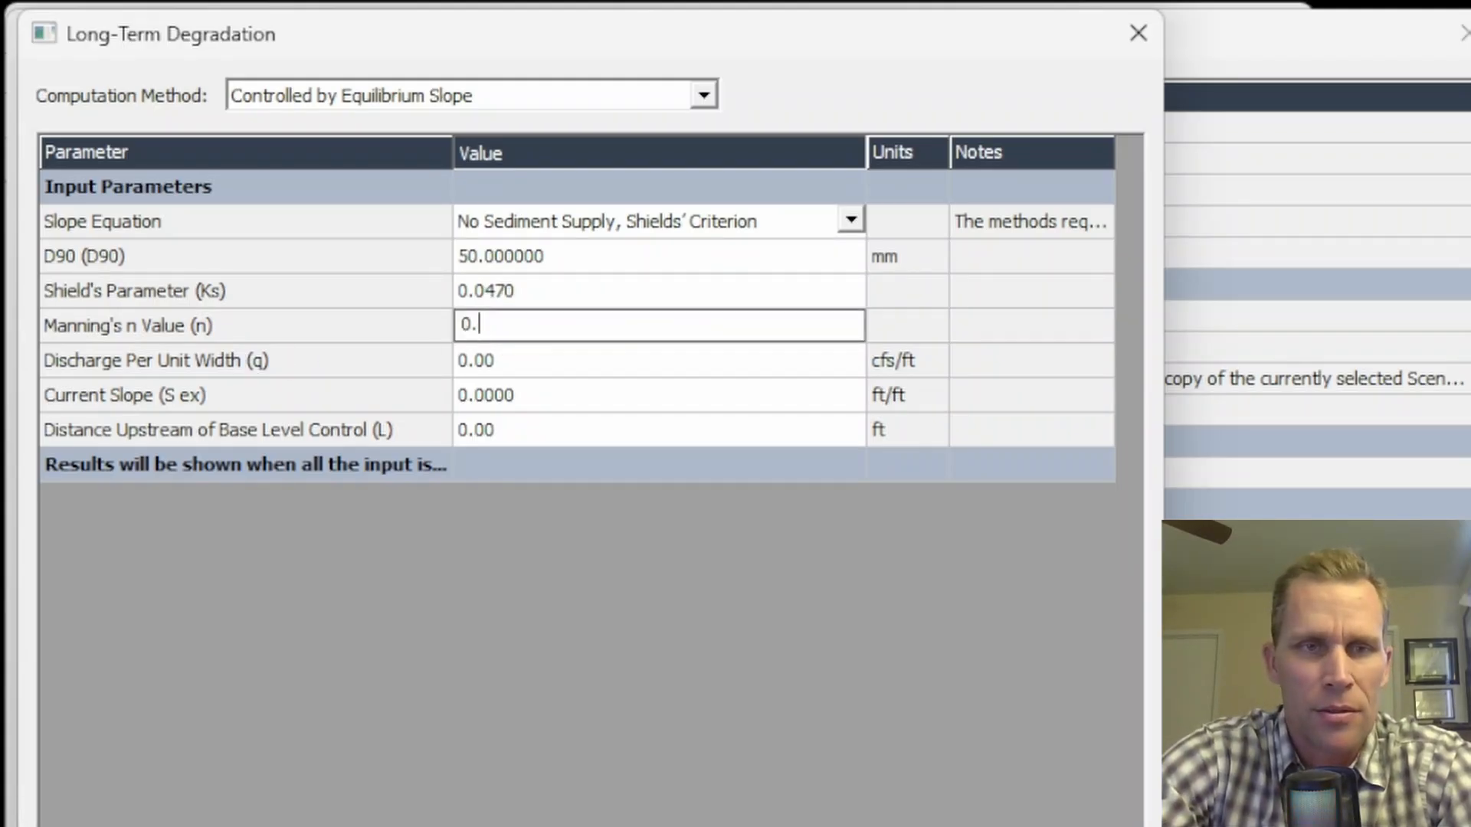
type("035")
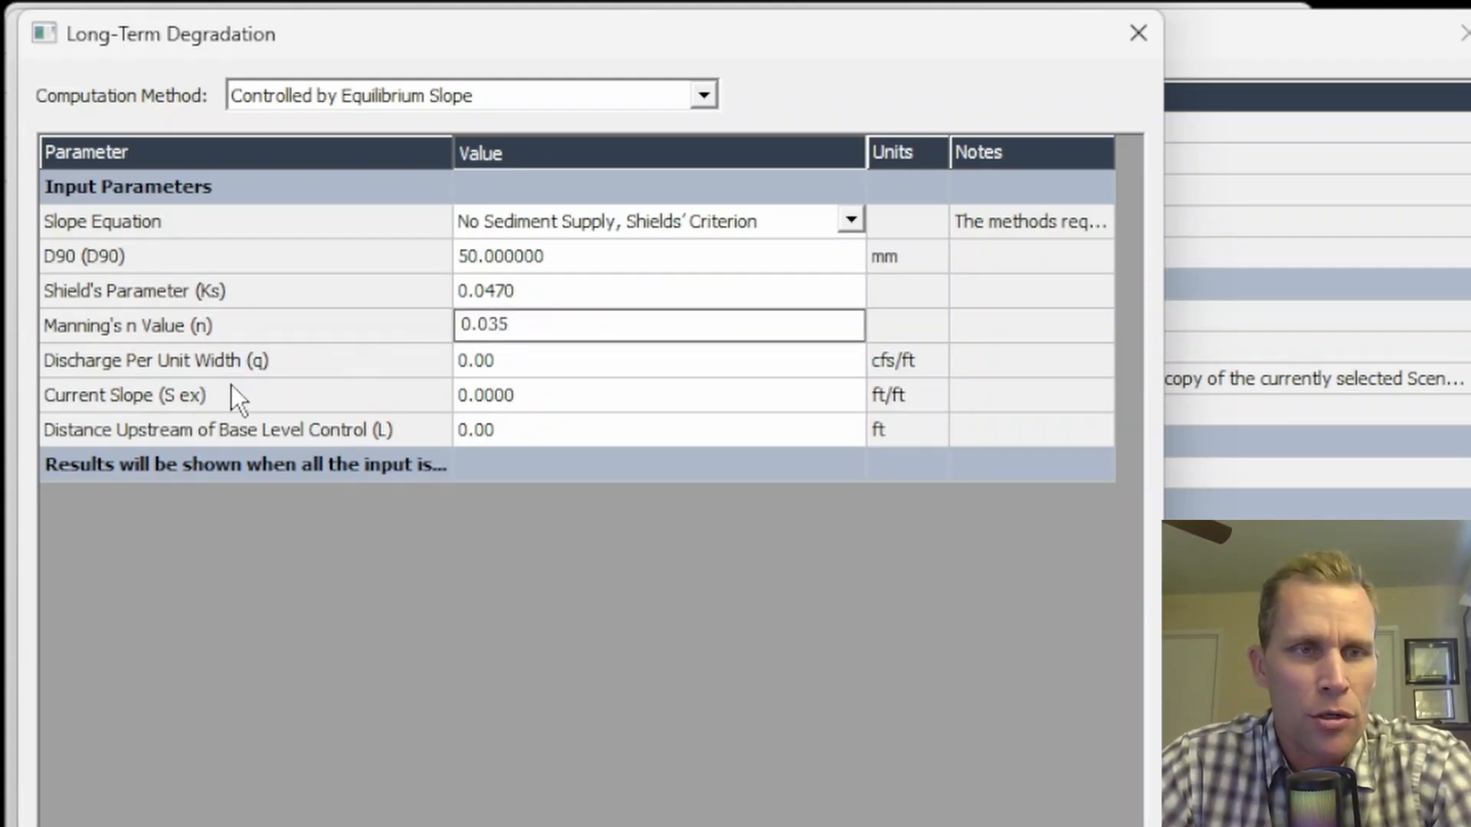
left_click(724, 360)
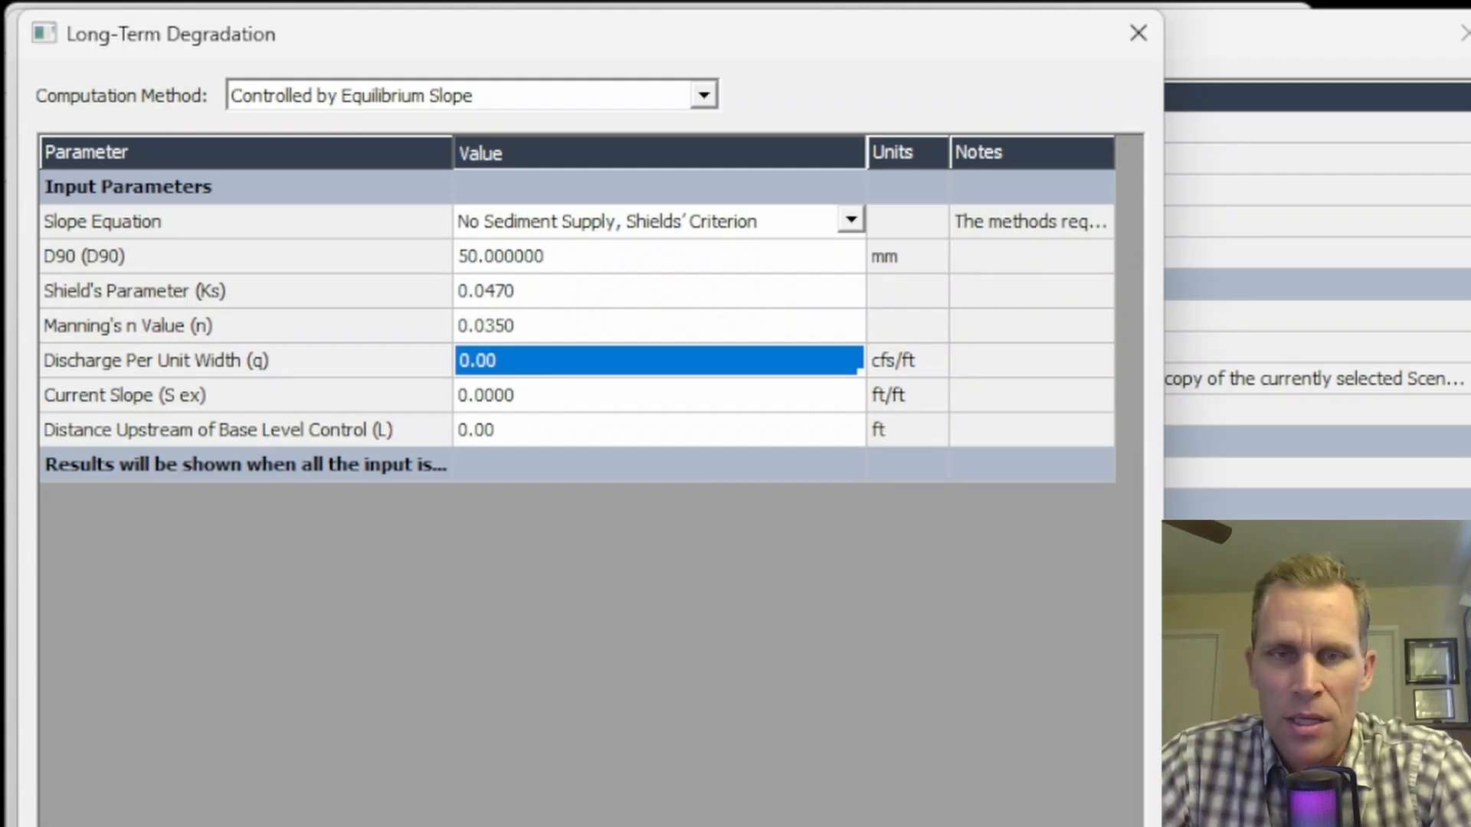
Switch to HEC-RAS, display the bridge cross section at river station 300, and measure the PF 1 water surface width.
key("alt+Tab")
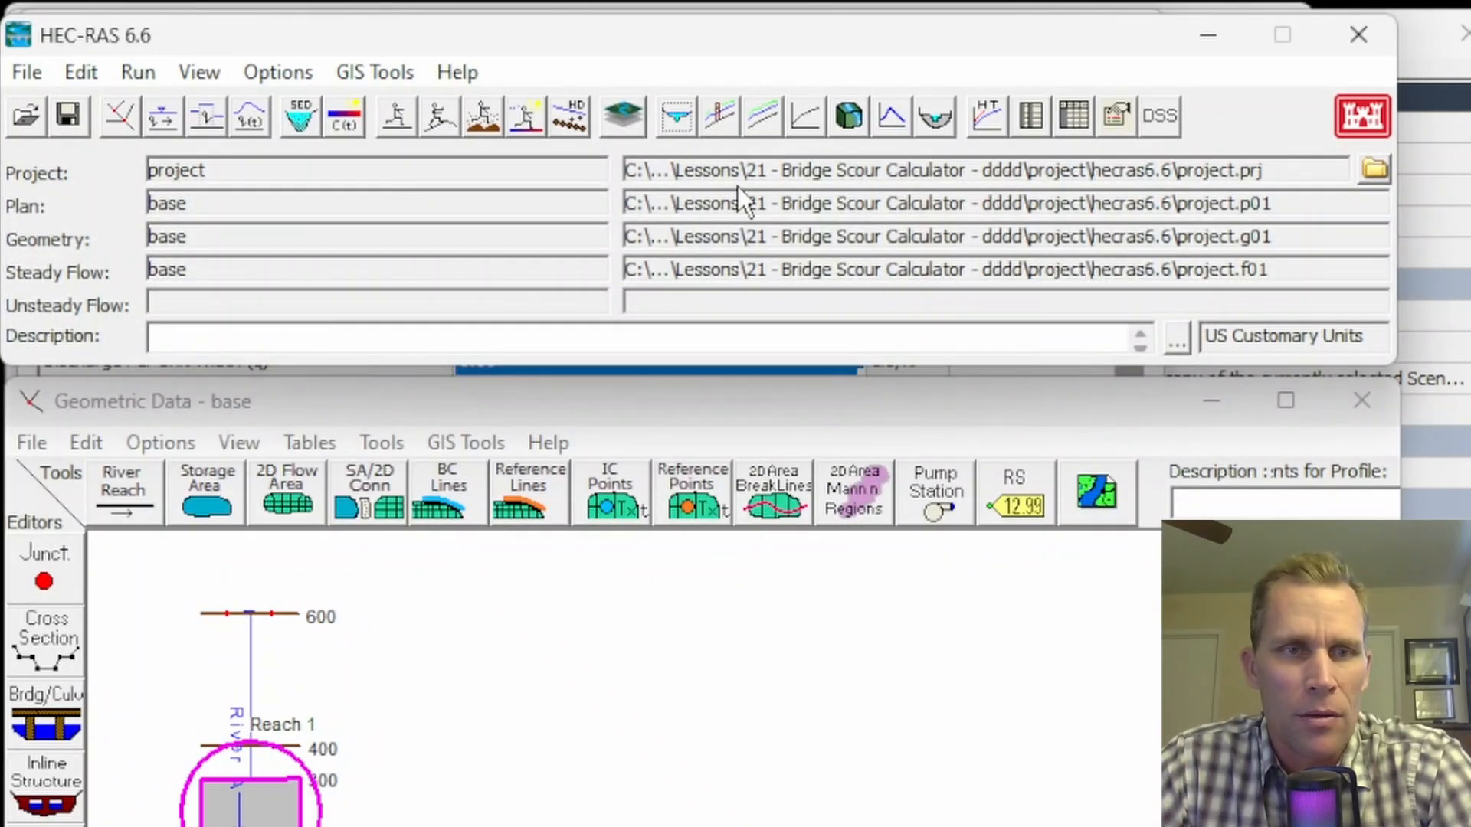
left_click(678, 117)
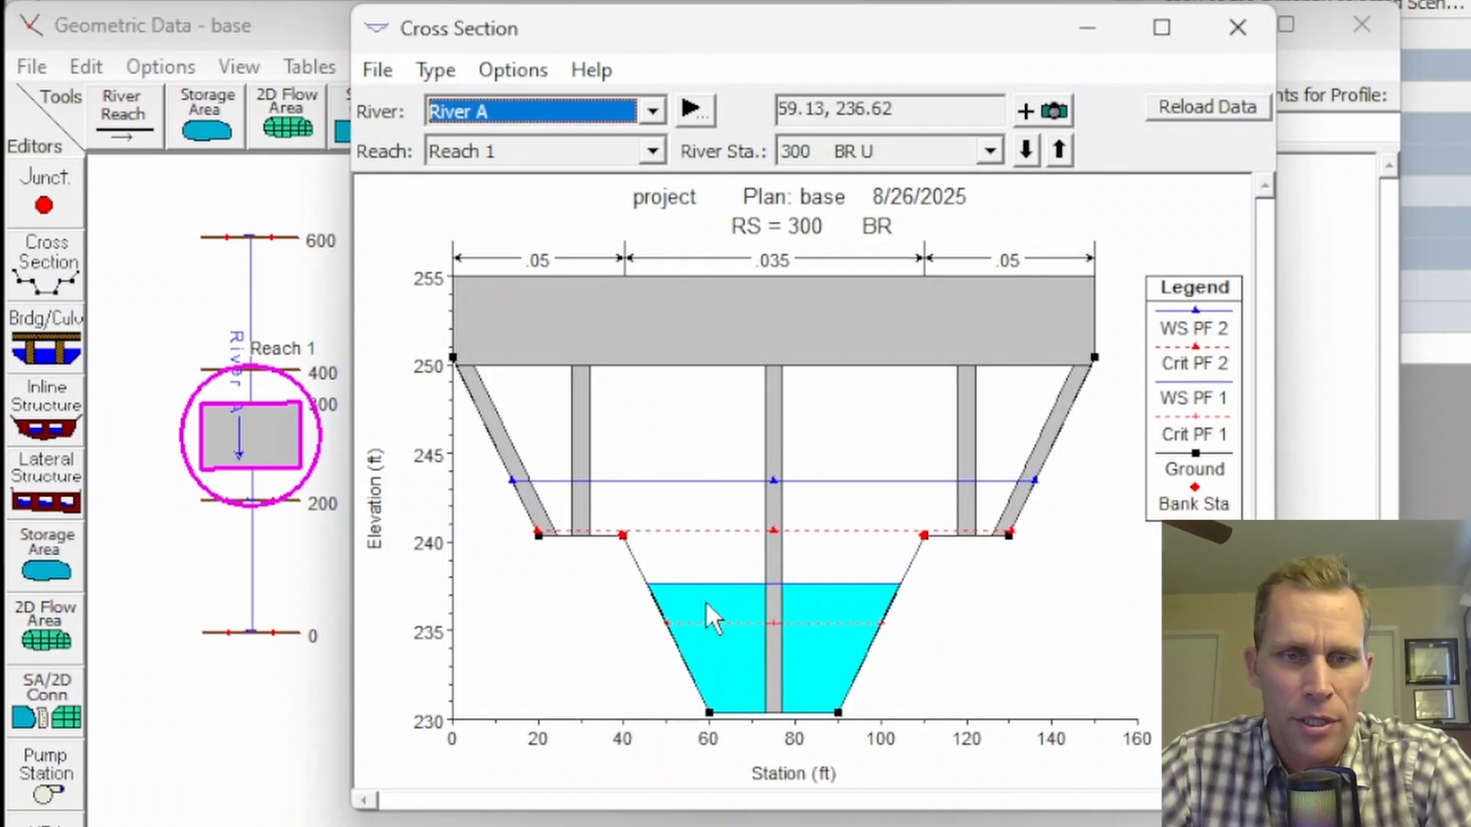
left_click(649, 609)
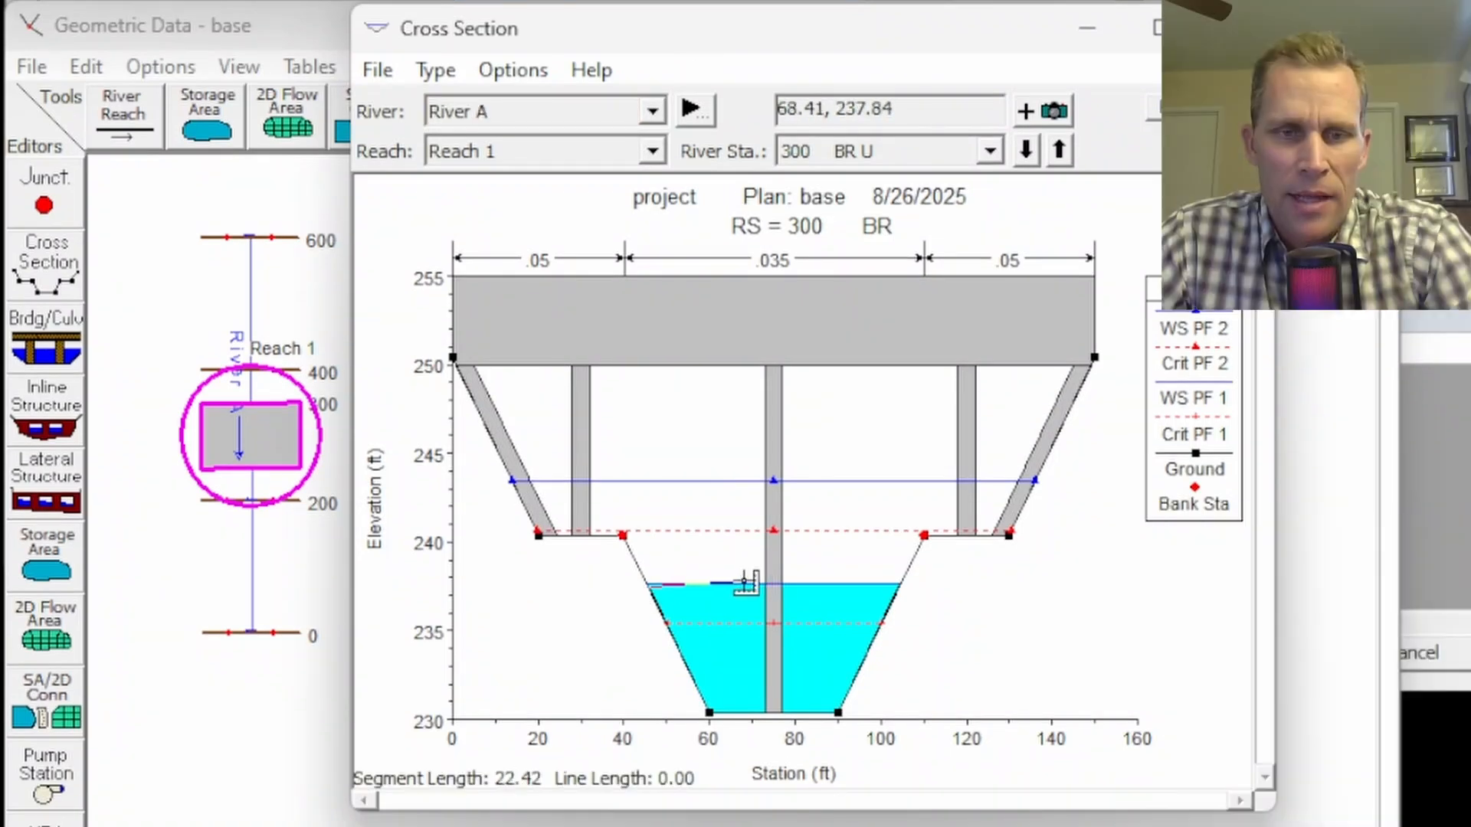
double_click(898, 586)
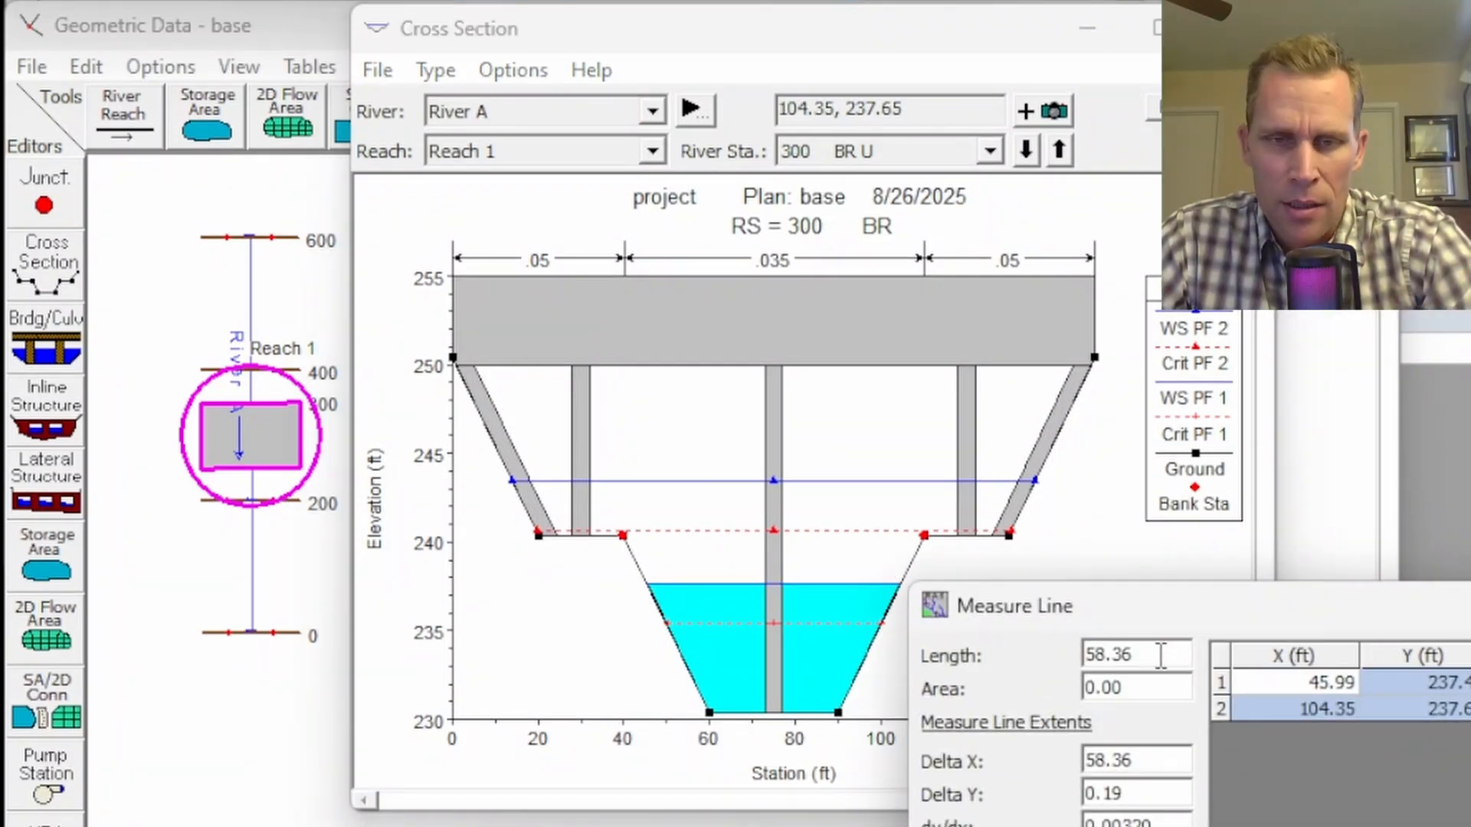
left_click_drag(1163, 655, 1027, 667)
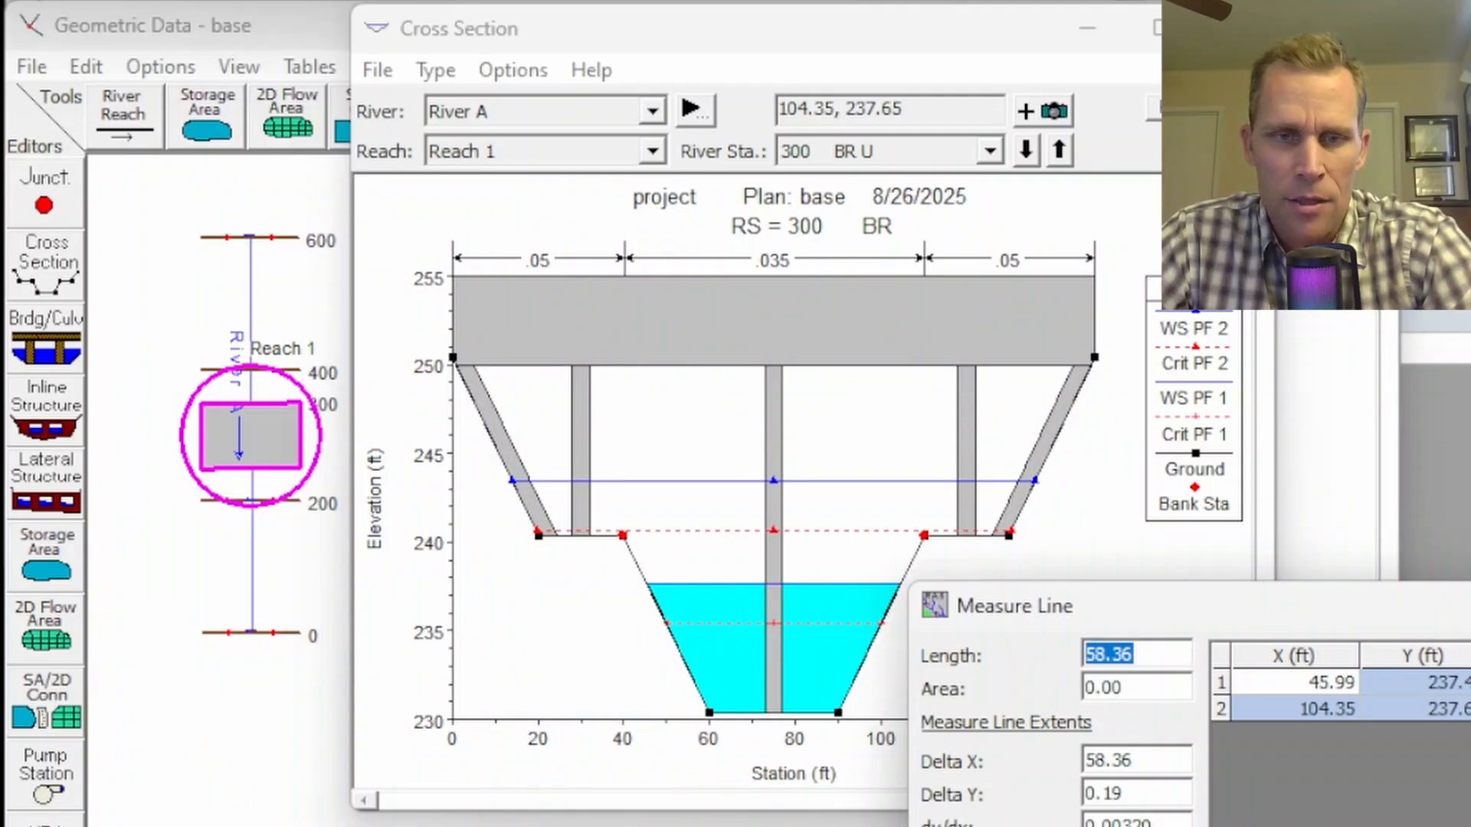
left_click(953, 567)
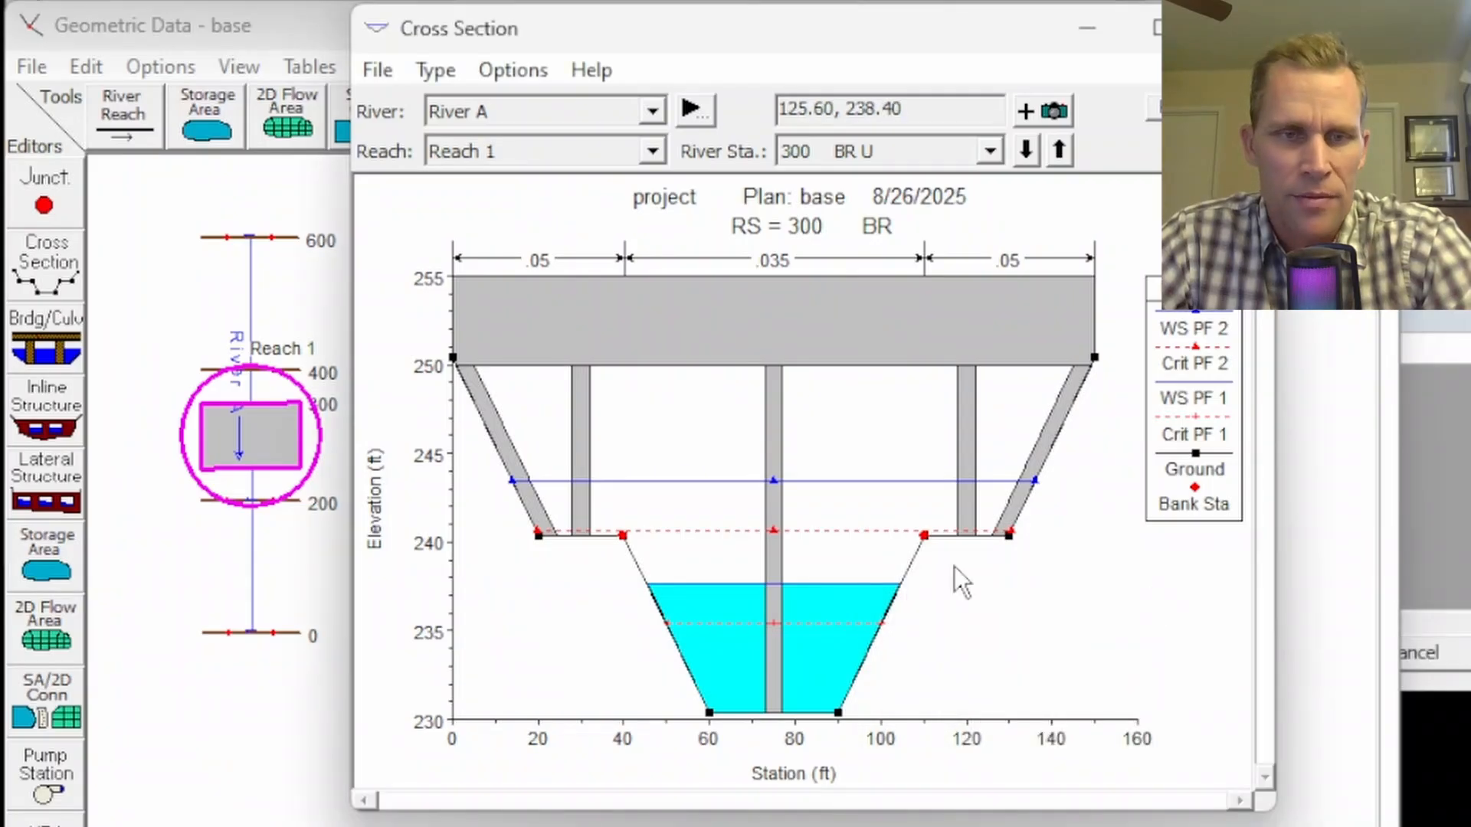
Measure the width of the PF 2 water surface across the bridge opening at river station 300.
left_click(510, 482)
double_click(1033, 481)
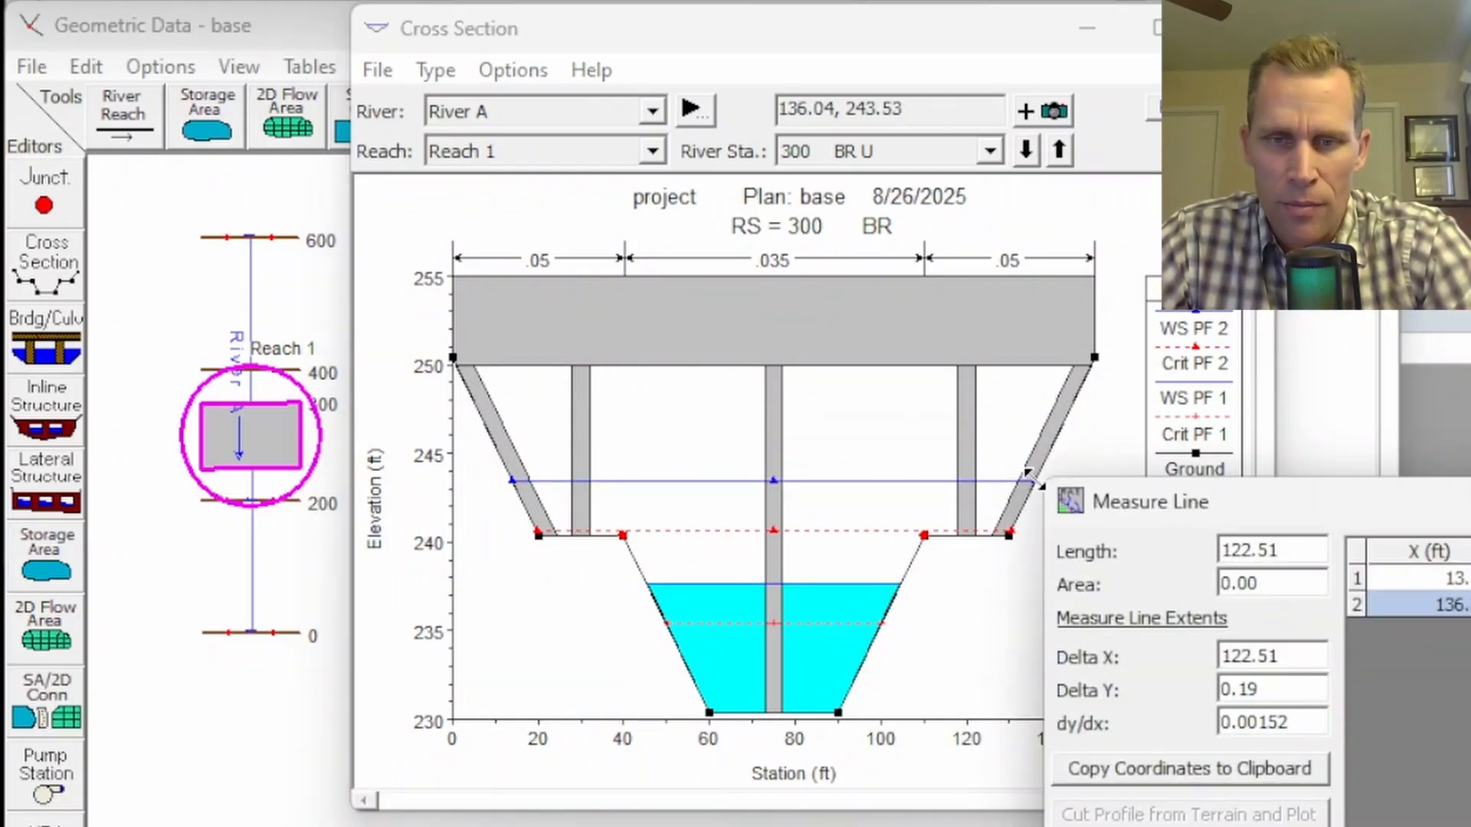
Close the measurement and cross section plot, and check the PF 1 and PF 2 top widths at 300 BR U in the profile summary table.
left_click_drag(1300, 654, 1153, 643)
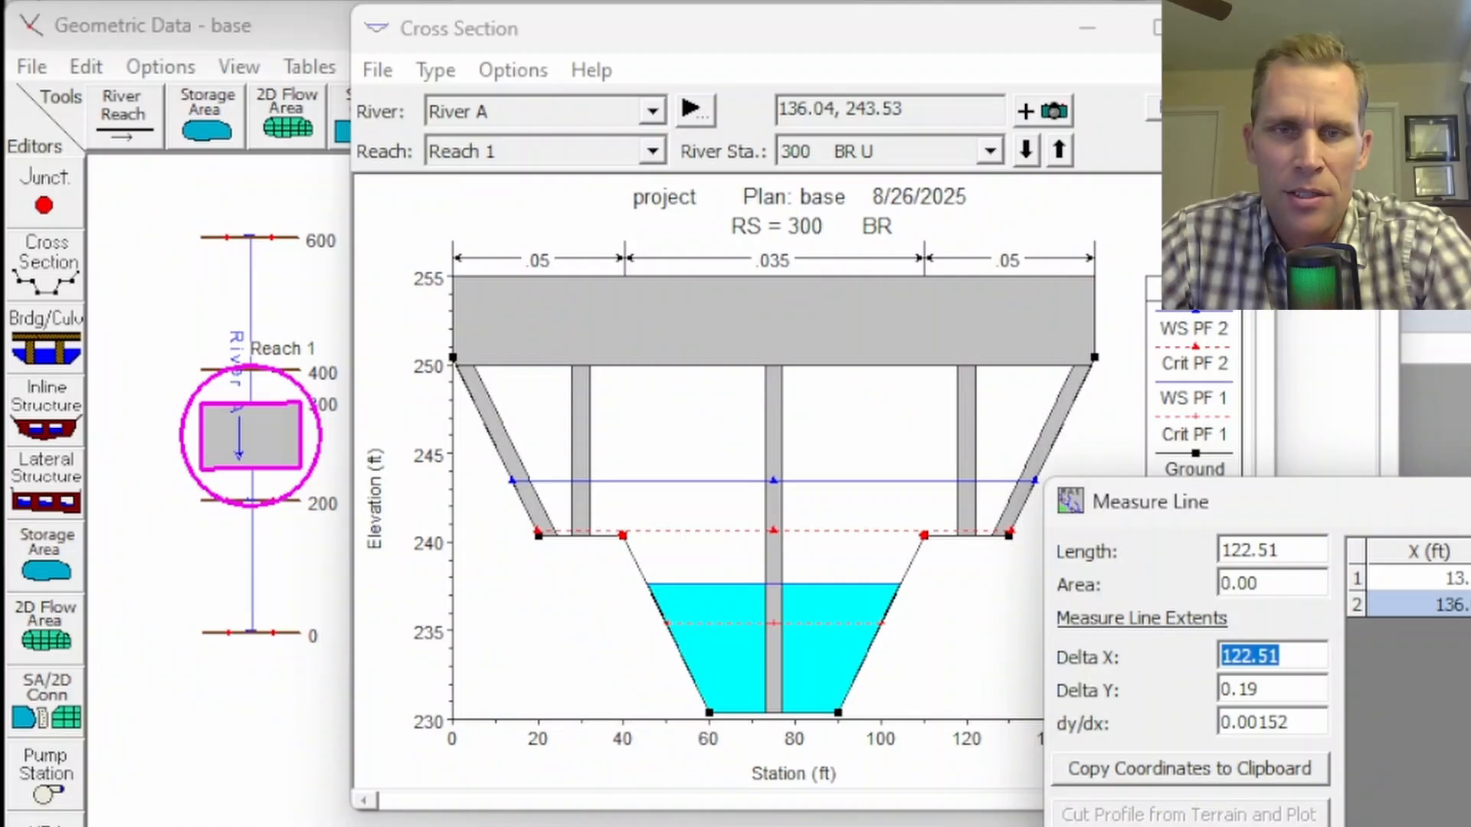
left_click(1465, 501)
left_click(1235, 29)
left_click(199, 69)
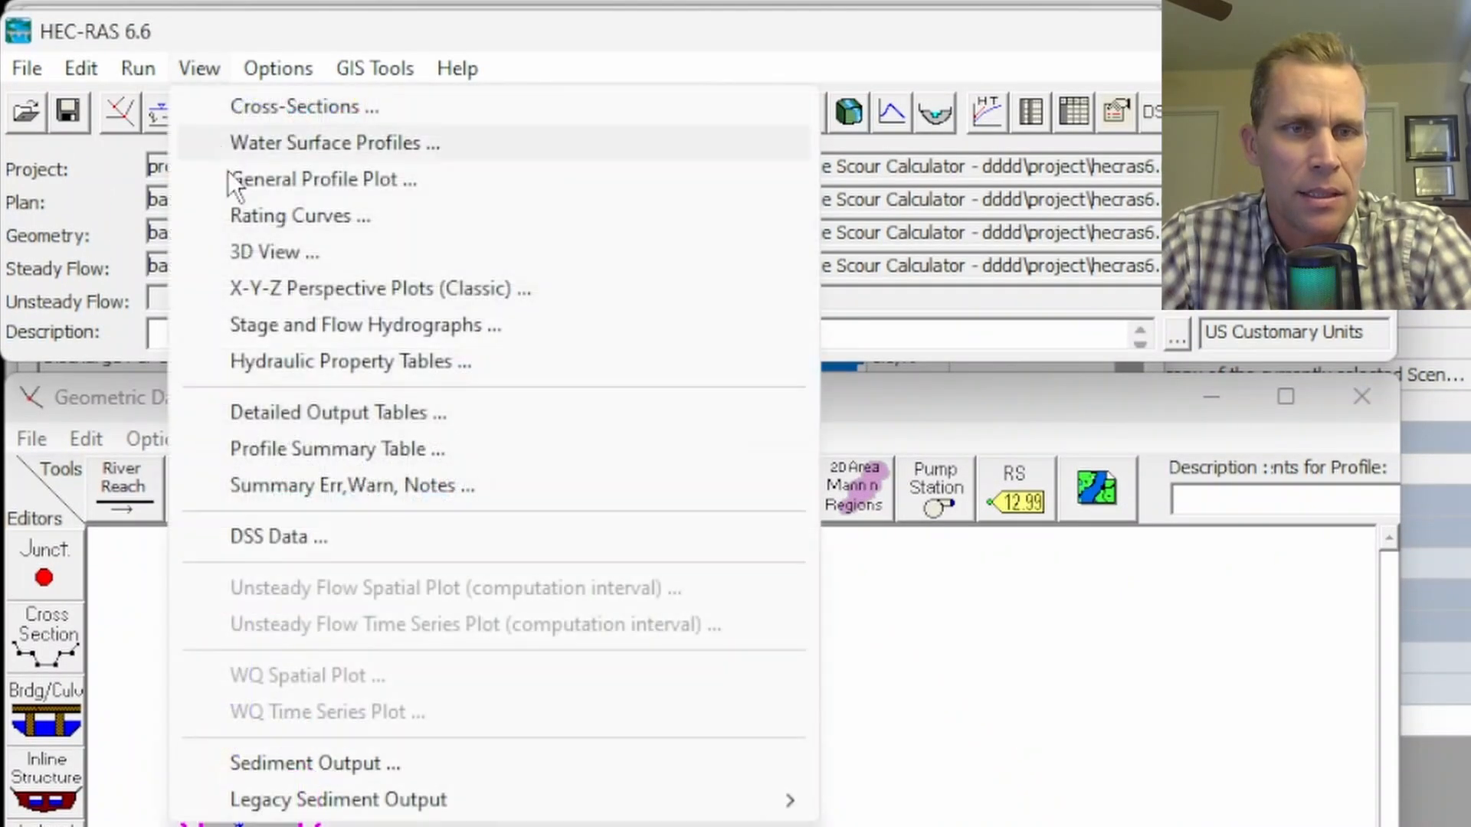
left_click(306, 449)
left_click(805, 383)
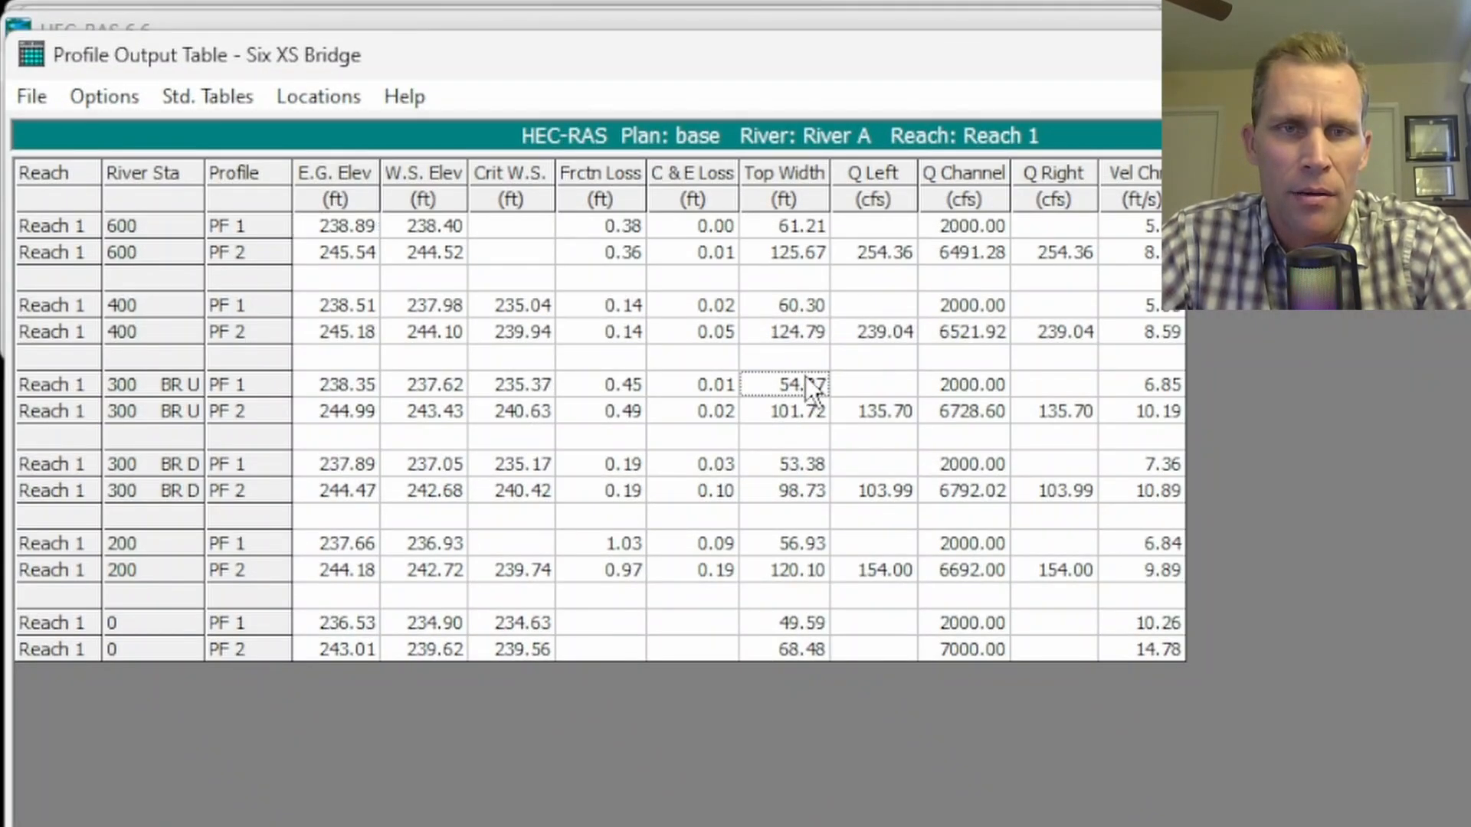
left_click(795, 412)
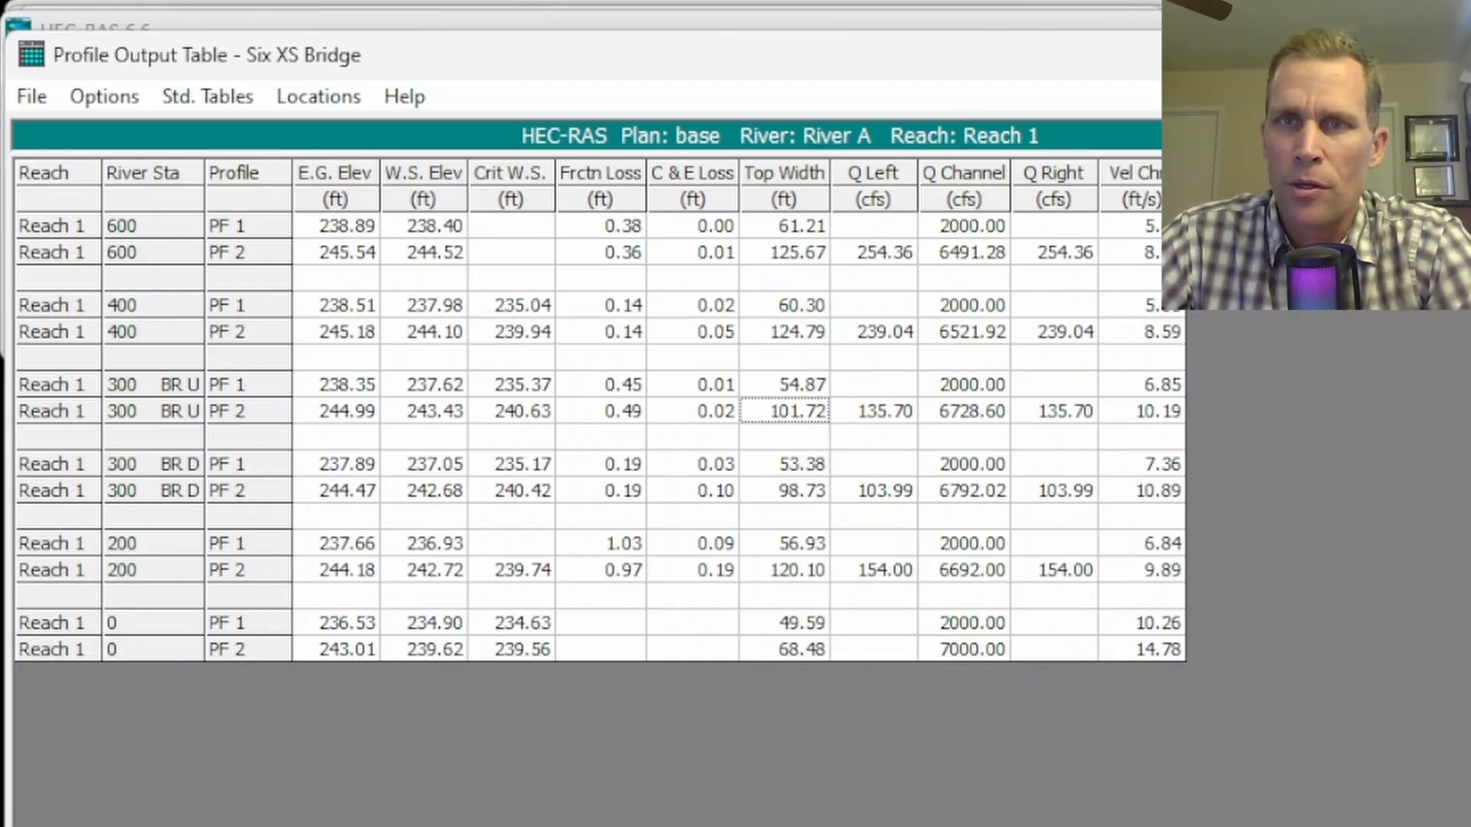
Return to the Long-Term Degradation dialog and set the discharge per unit width to 33 cfs/ft.
left_click(1425, 56)
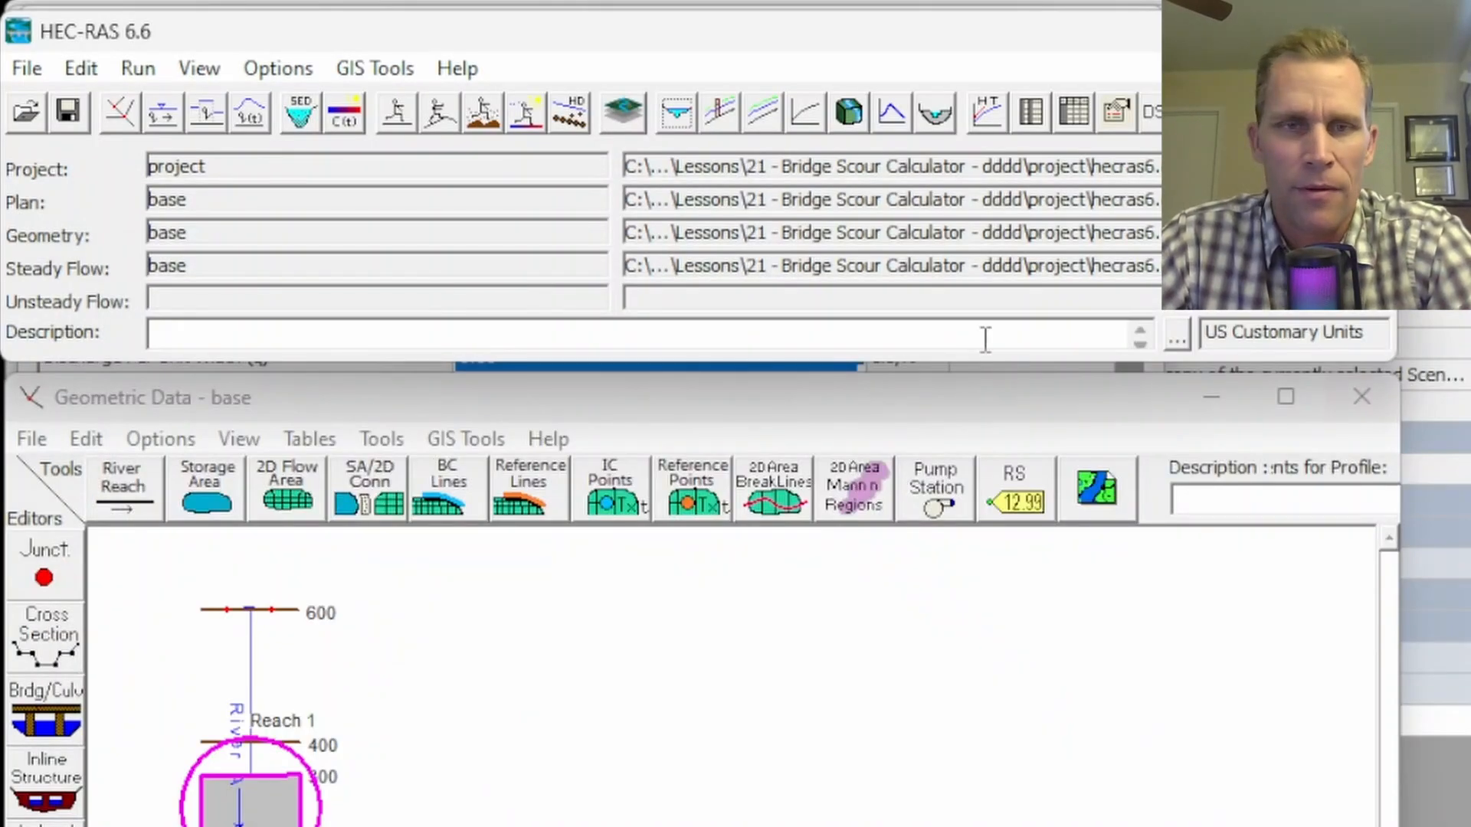
left_click(1209, 30)
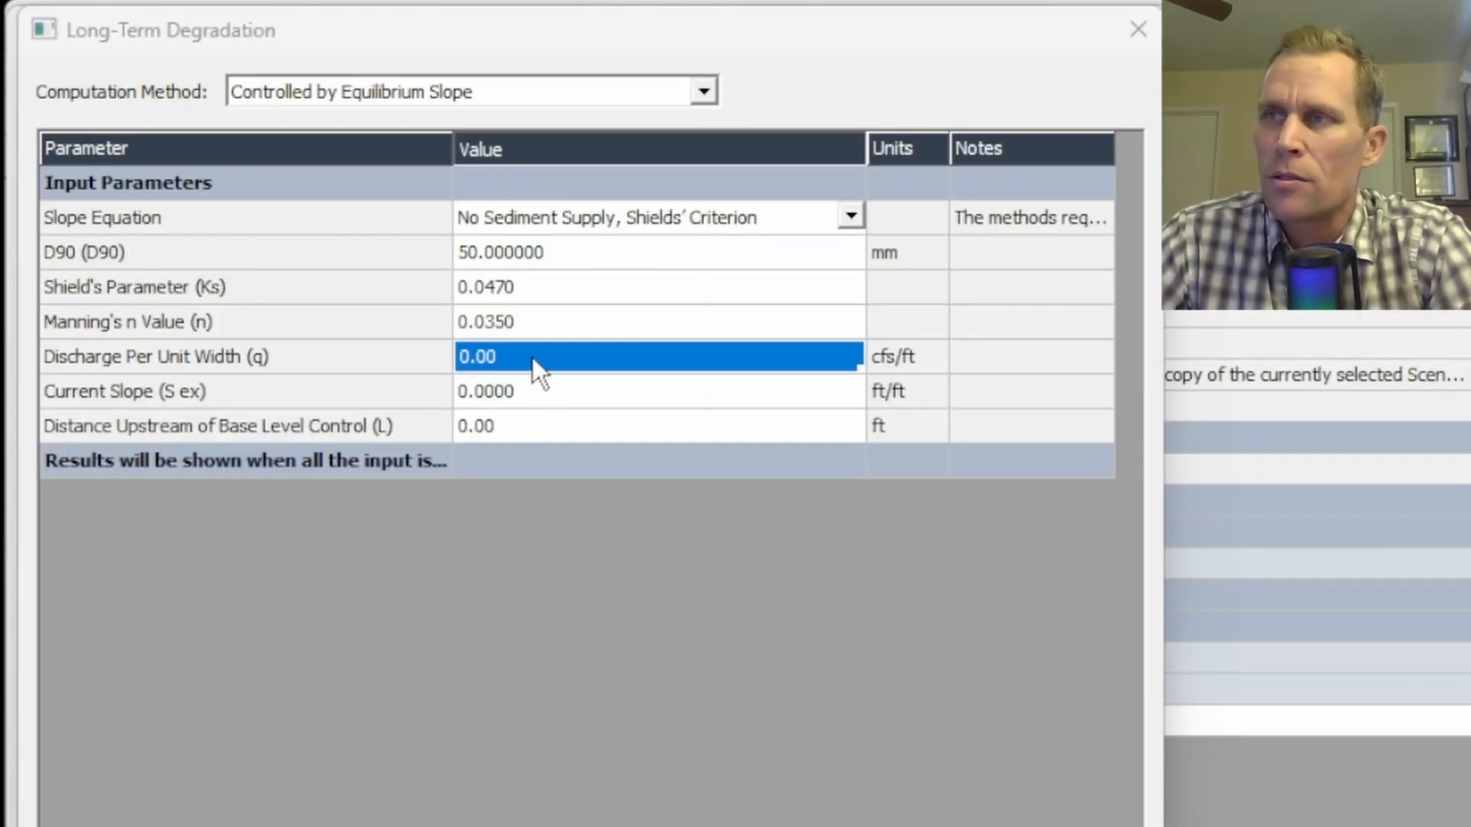
left_click(565, 357)
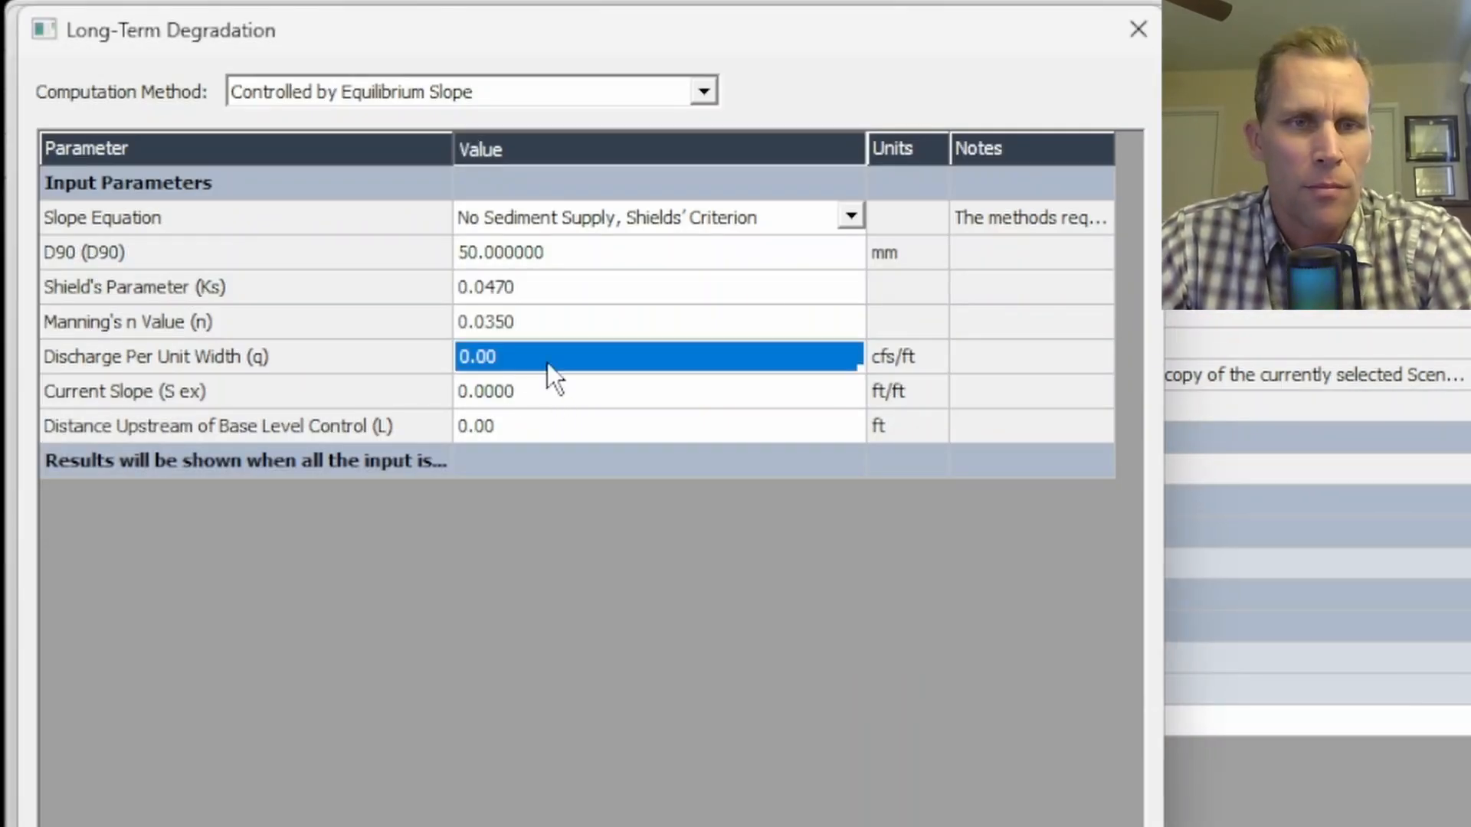
type("33")
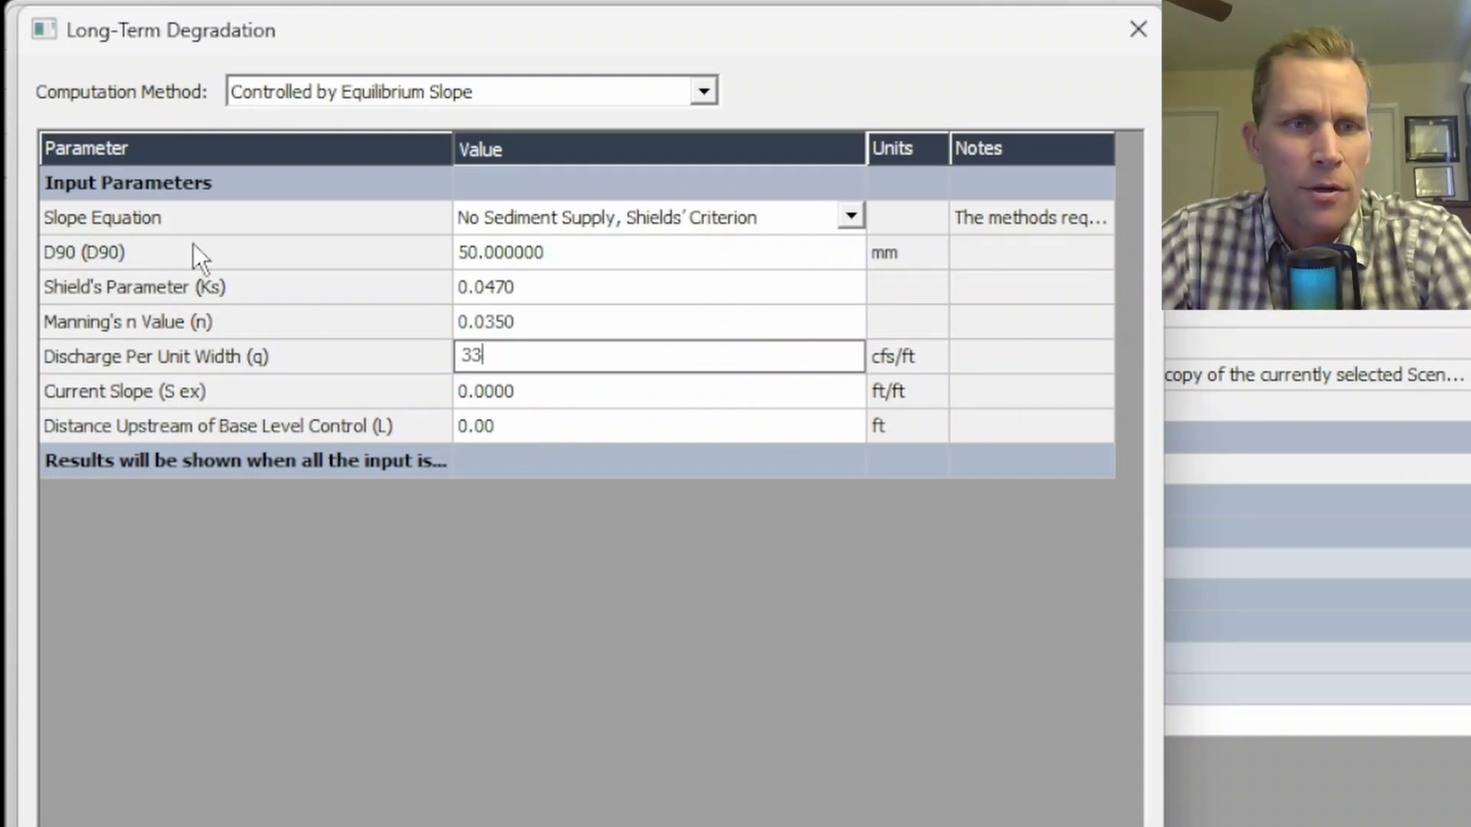
Set the current slope to 0.01 ft/ft and the distance upstream of base level control to 30 ft.
left_click(527, 399)
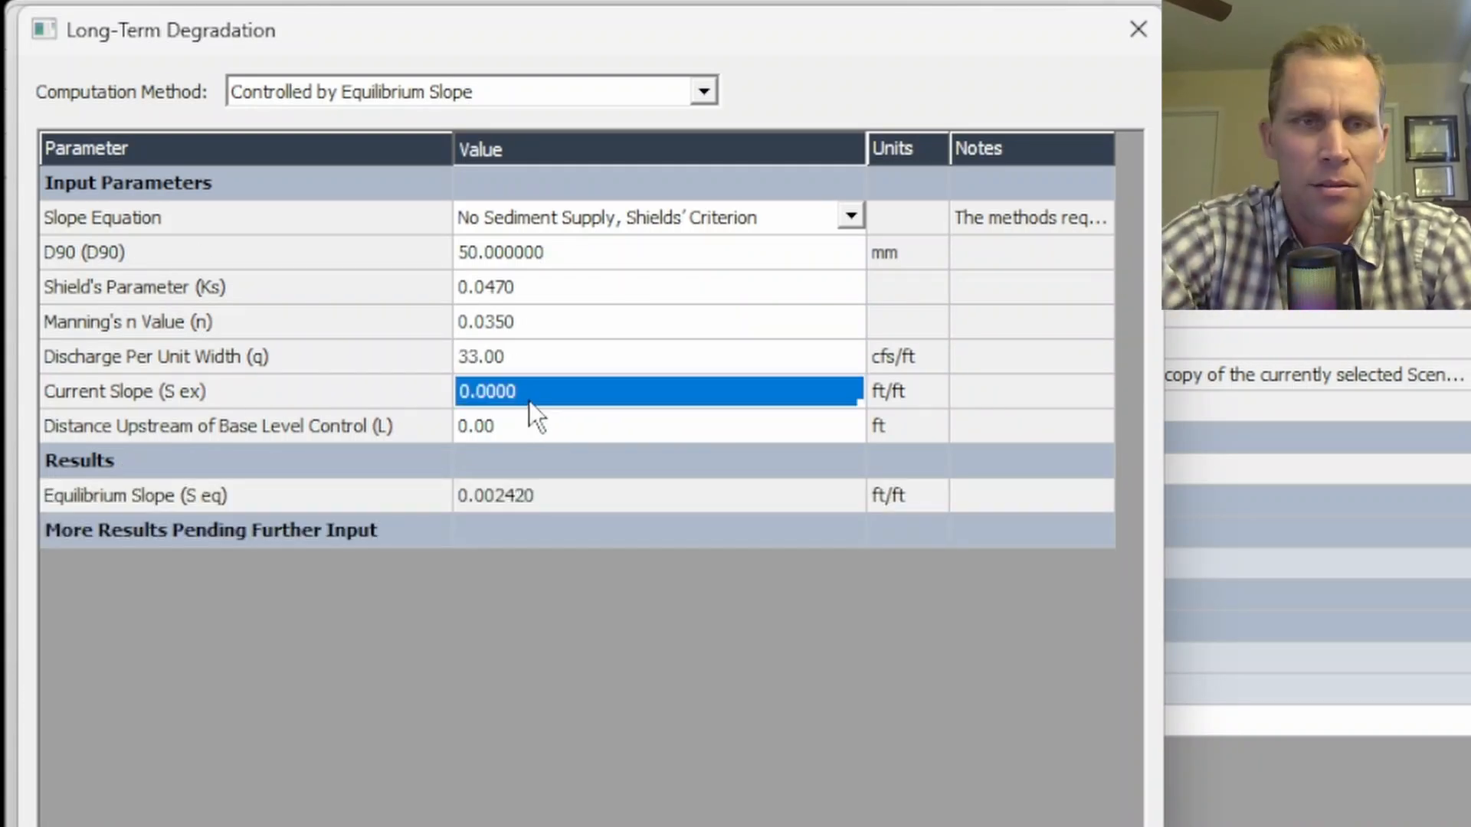
type("0.01")
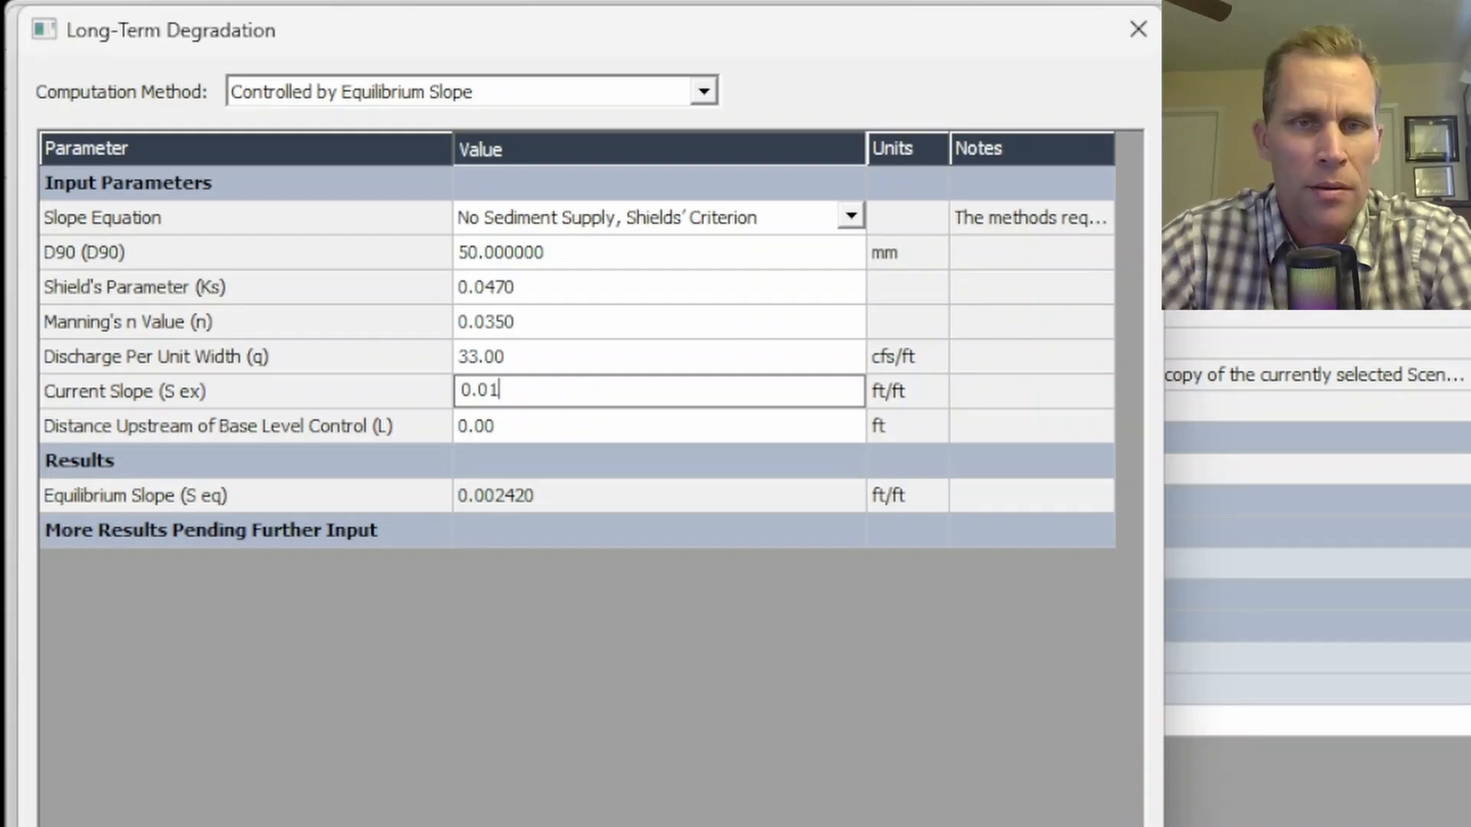
key("Return")
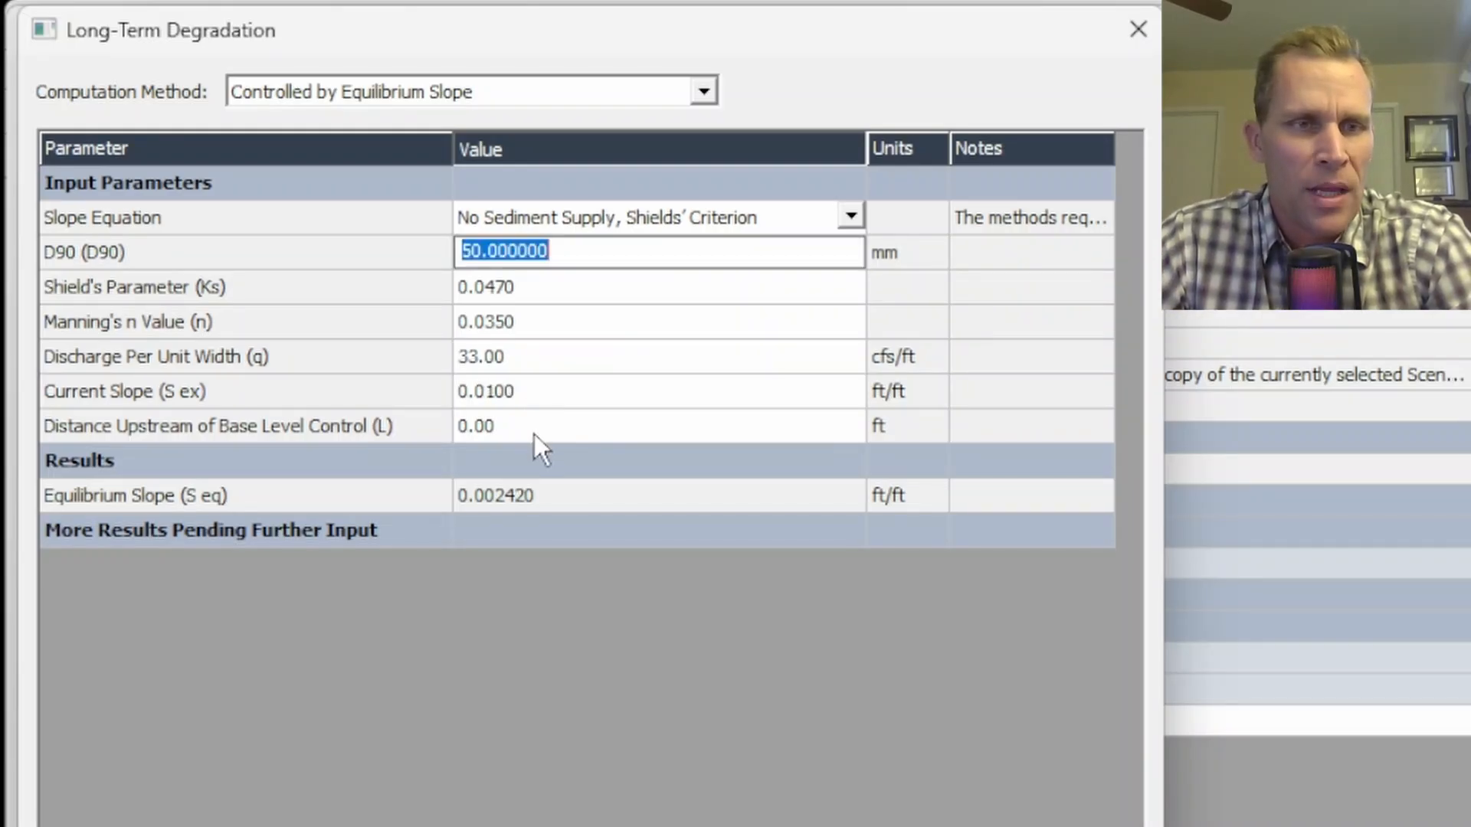
left_click(535, 434)
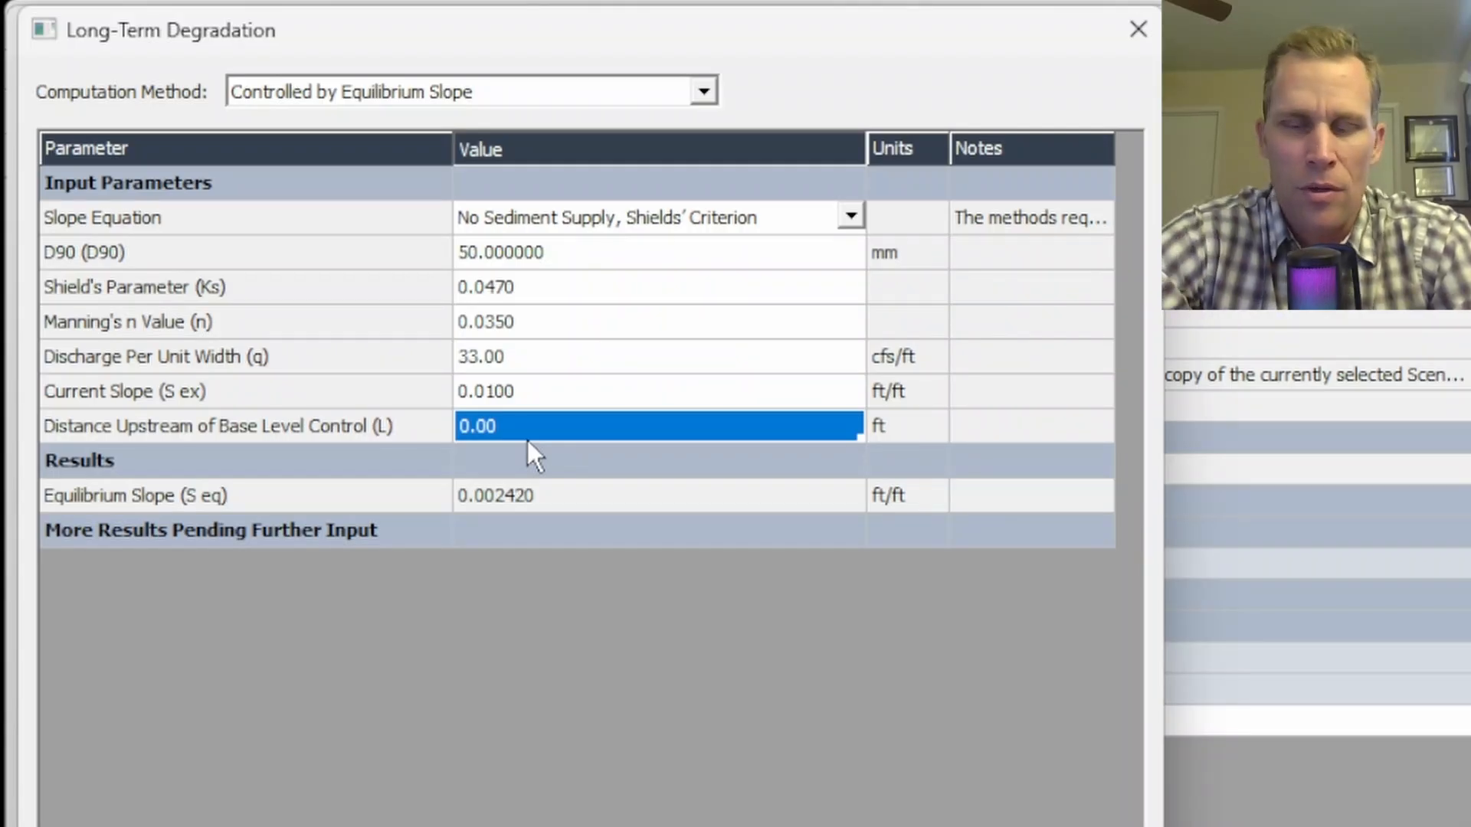
type("30")
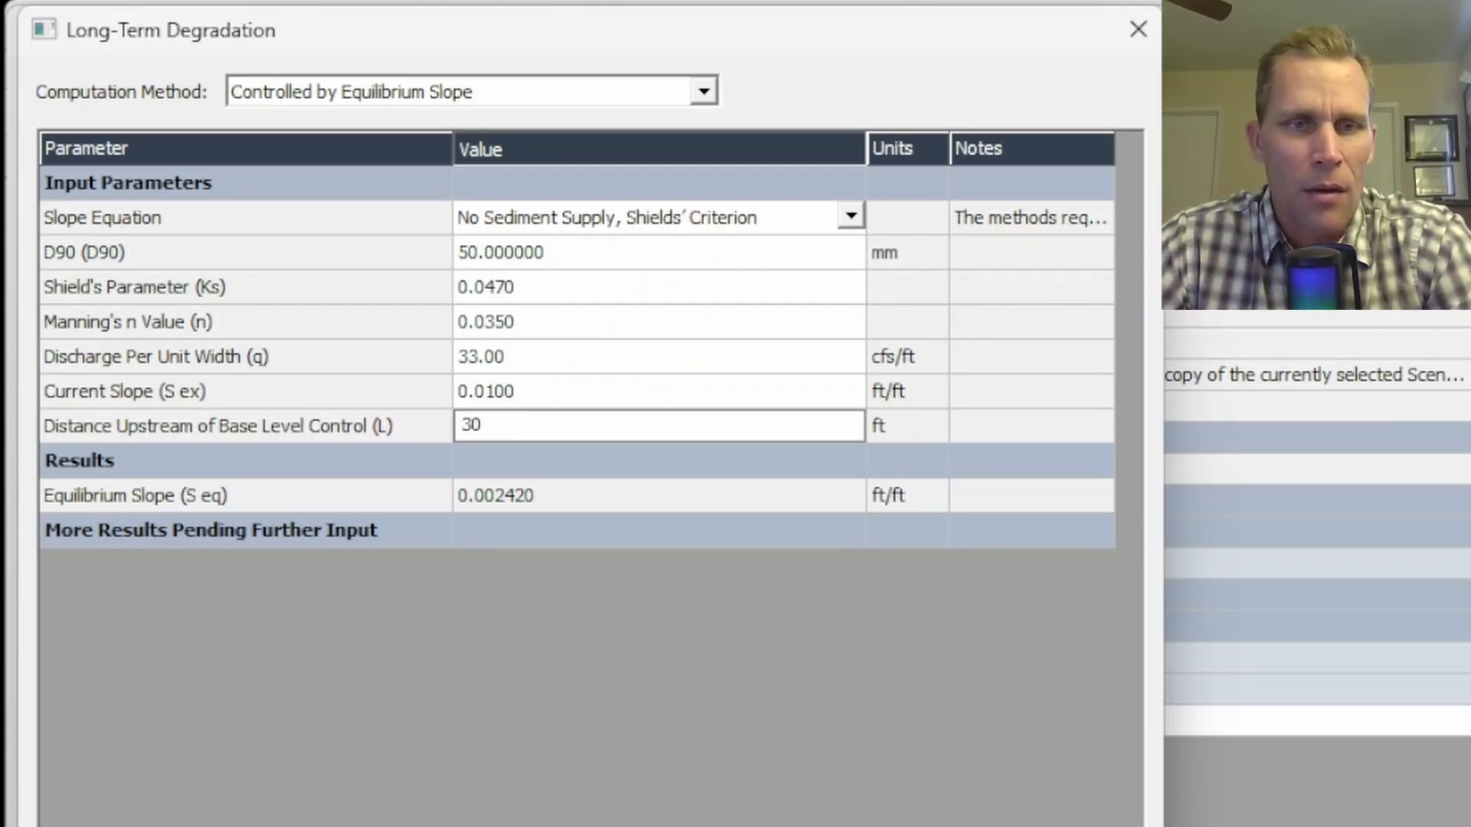
key("Tab")
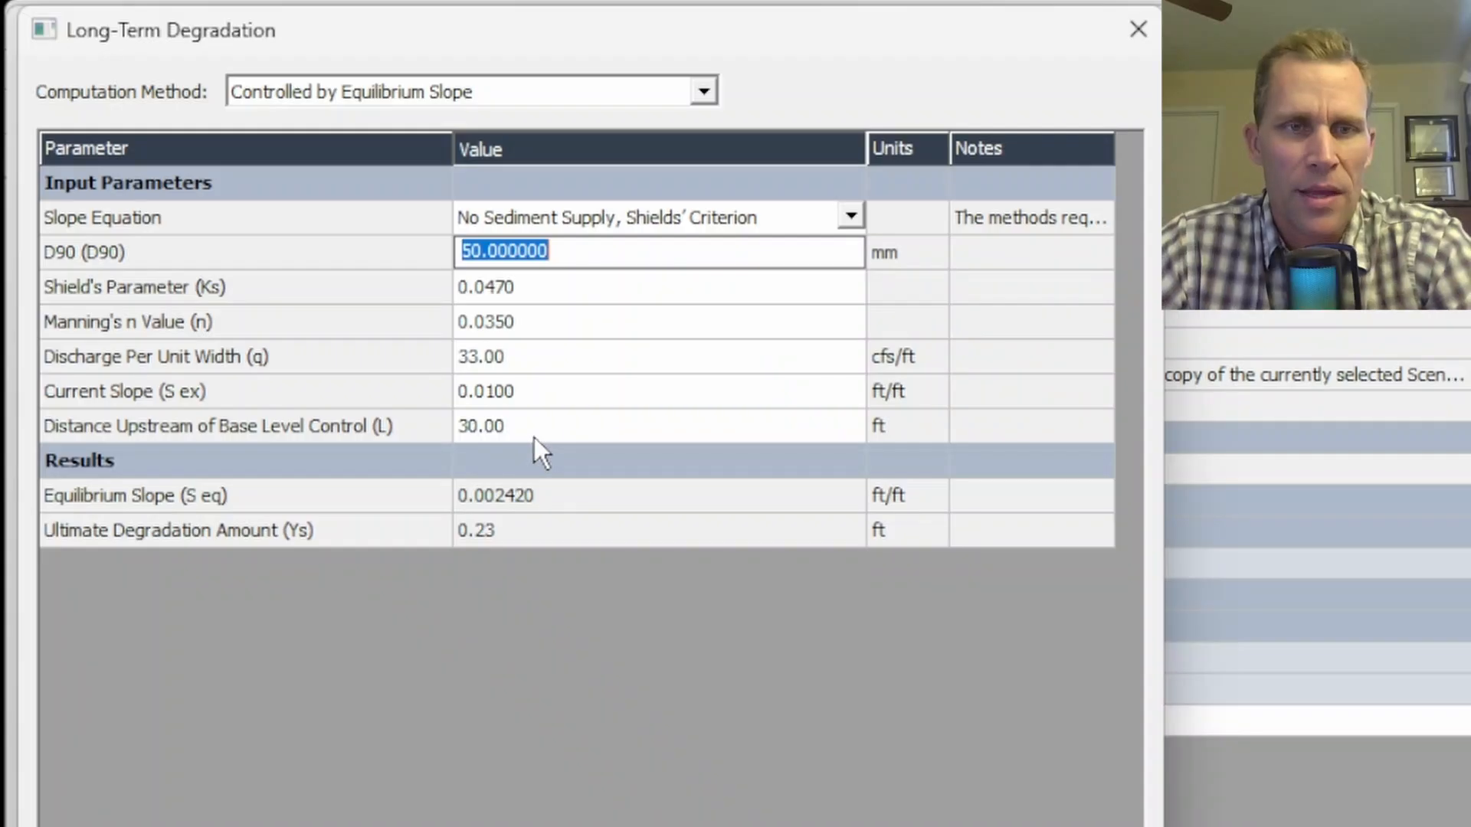
Compare the ultimate degradation amount with the depth of degradation under the Controlled by Armoring method.
left_click(129, 530)
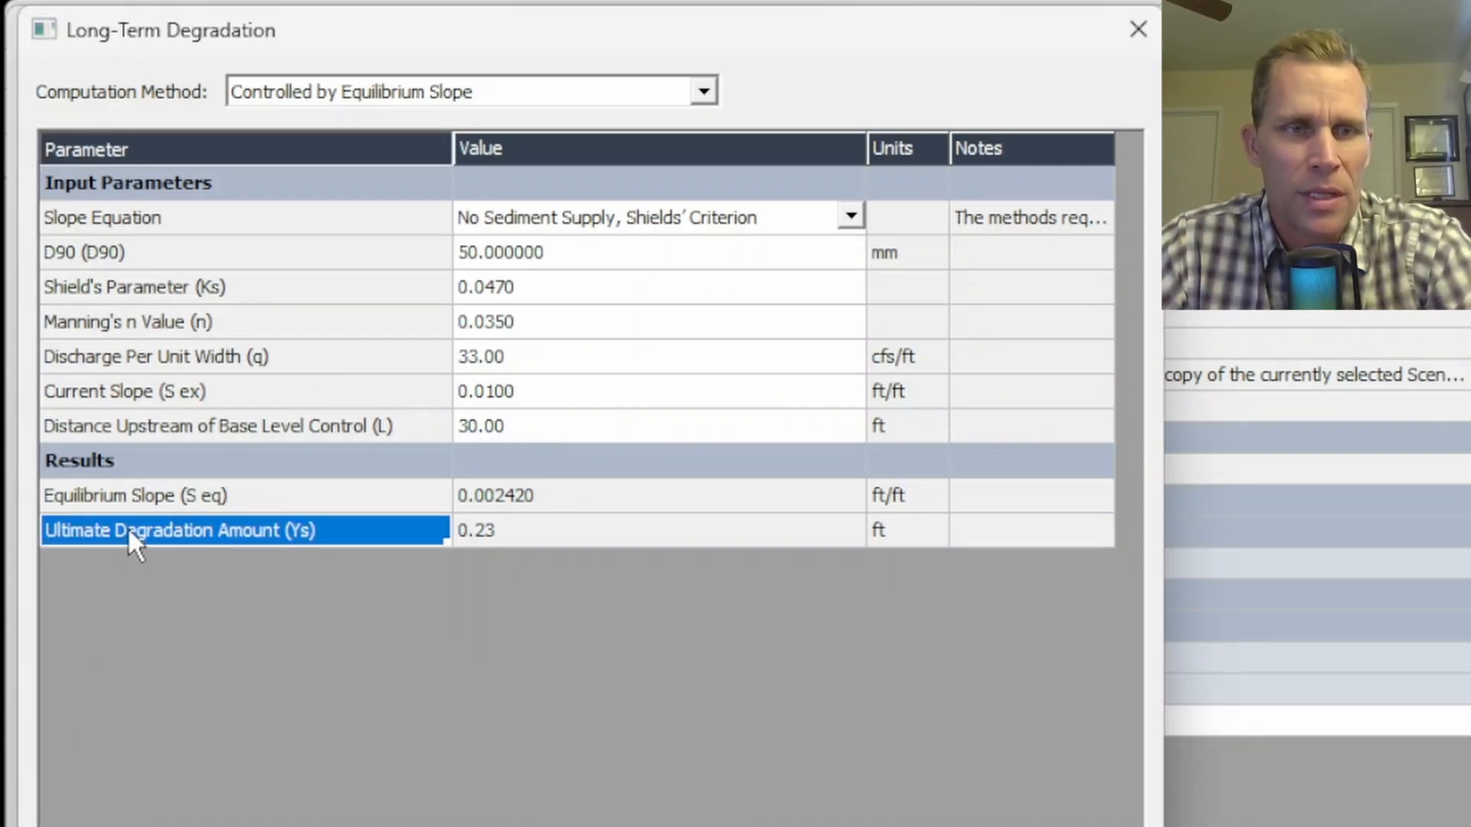
left_click(518, 534)
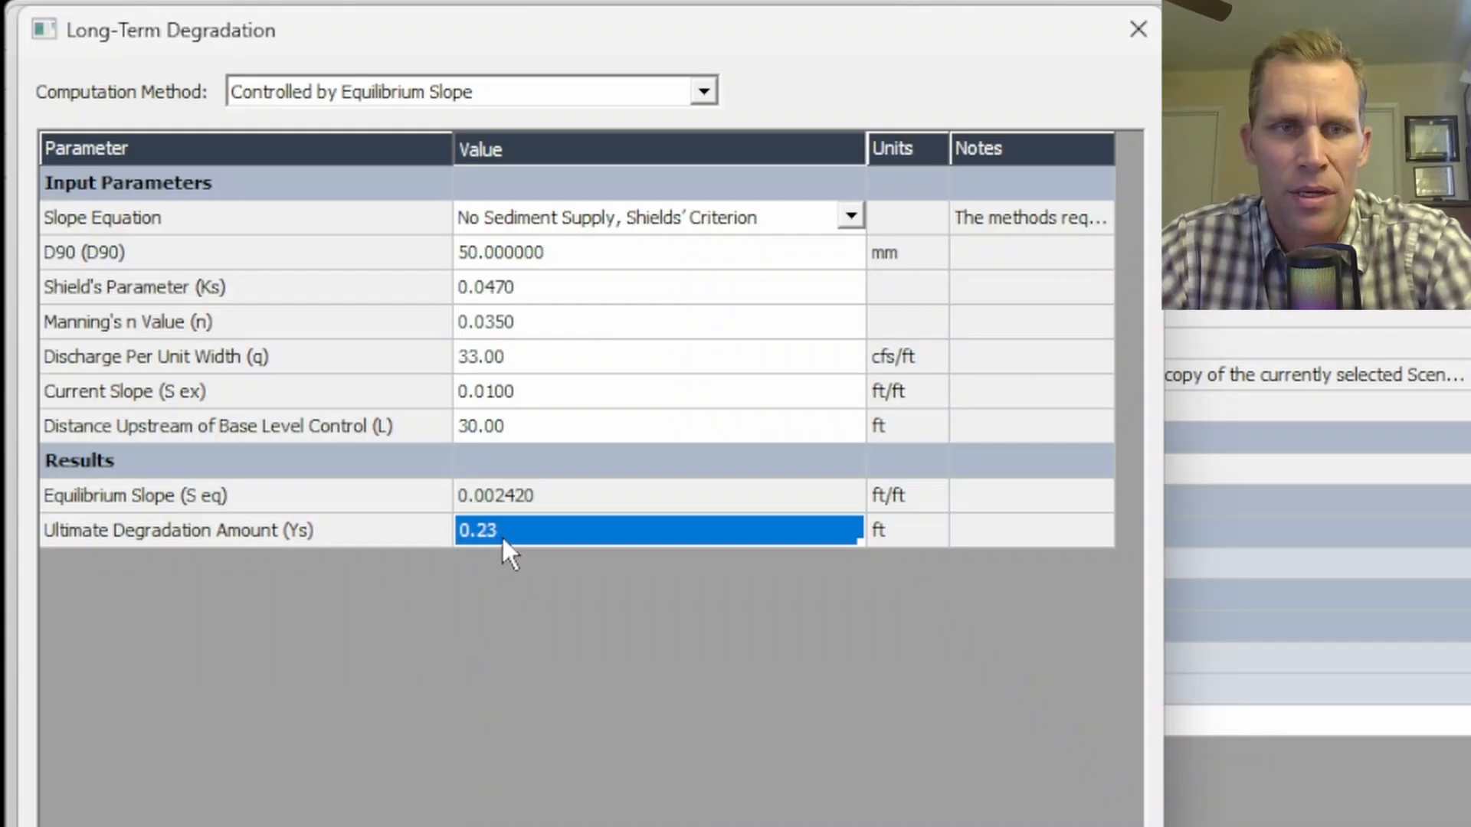
left_click(701, 92)
left_click(772, 43)
left_click(701, 94)
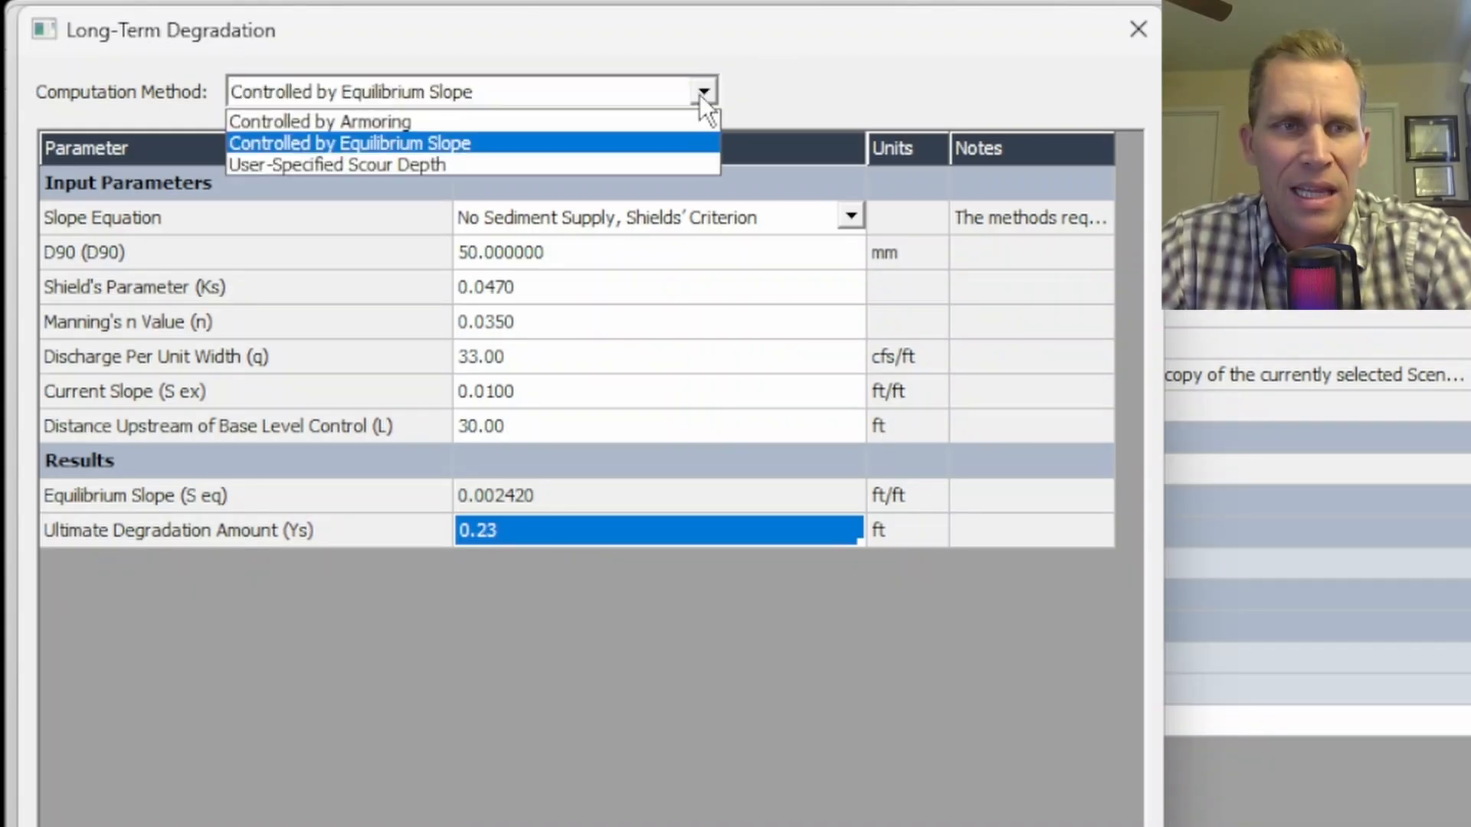
left_click(595, 120)
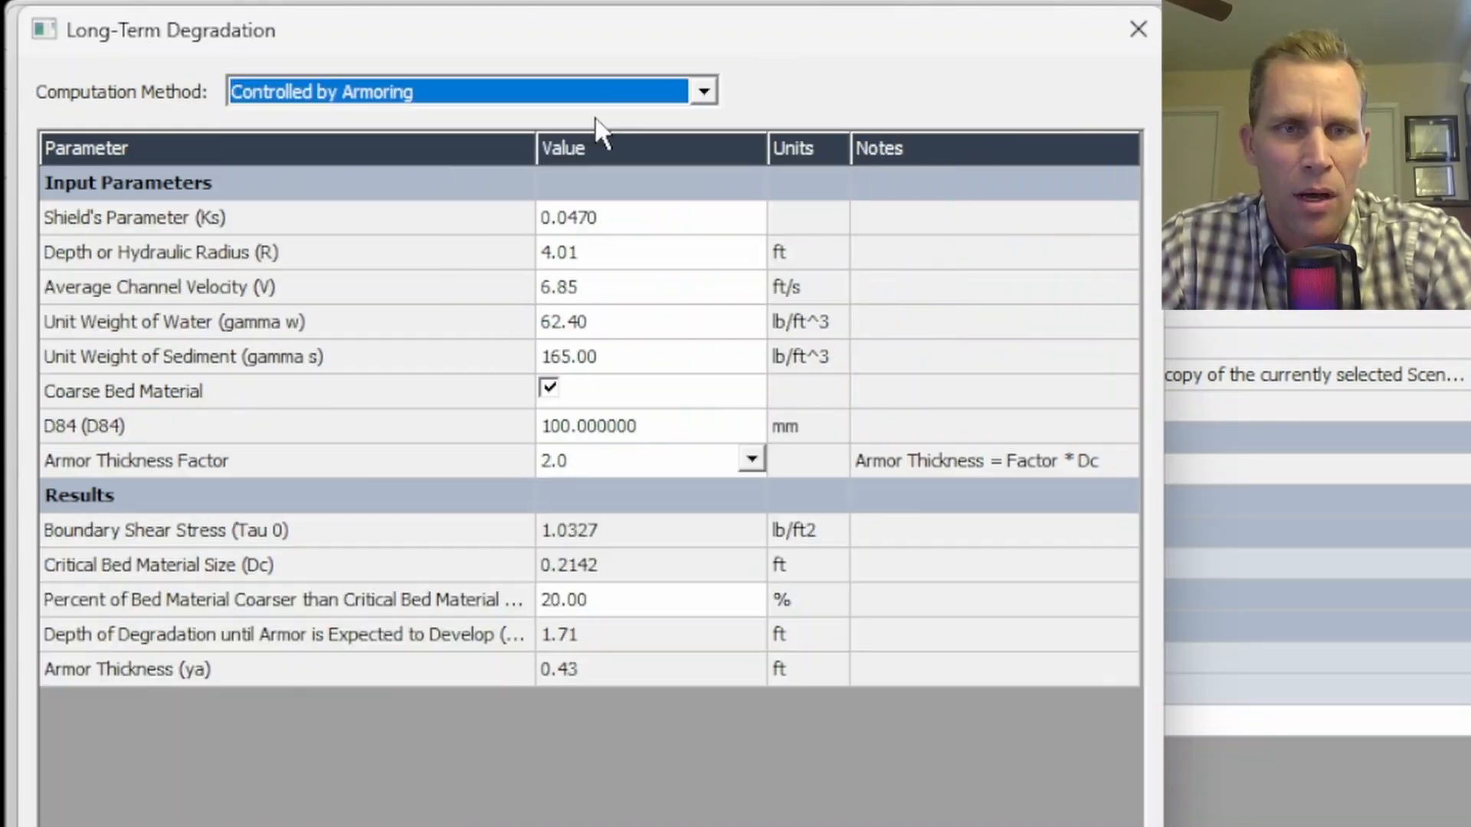
left_click(592, 639)
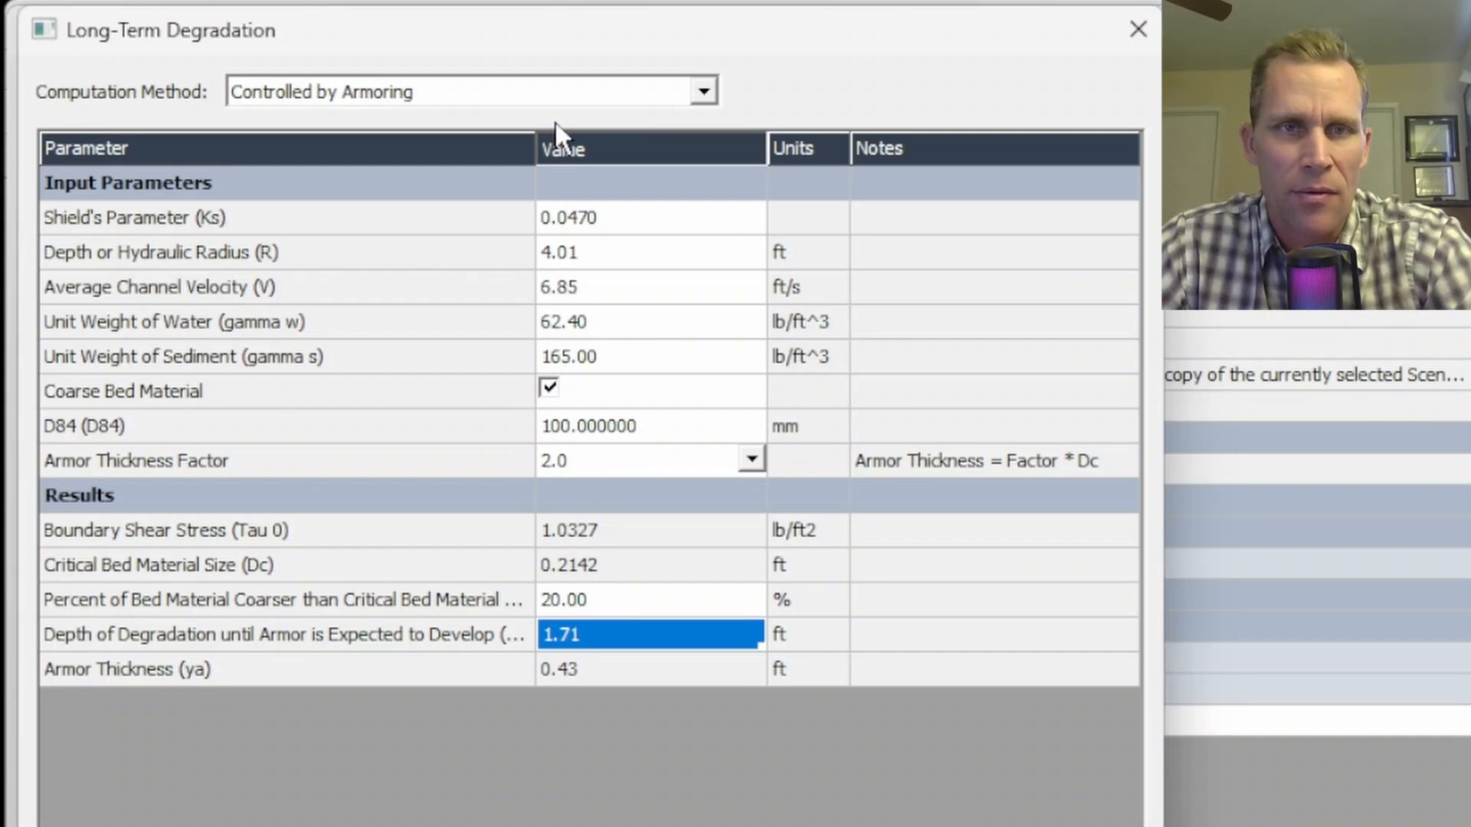
Return to the Controlled by Equilibrium Slope method, set the discharge per unit width to 56 cfs/ft and check the ultimate degradation amount.
left_click(703, 92)
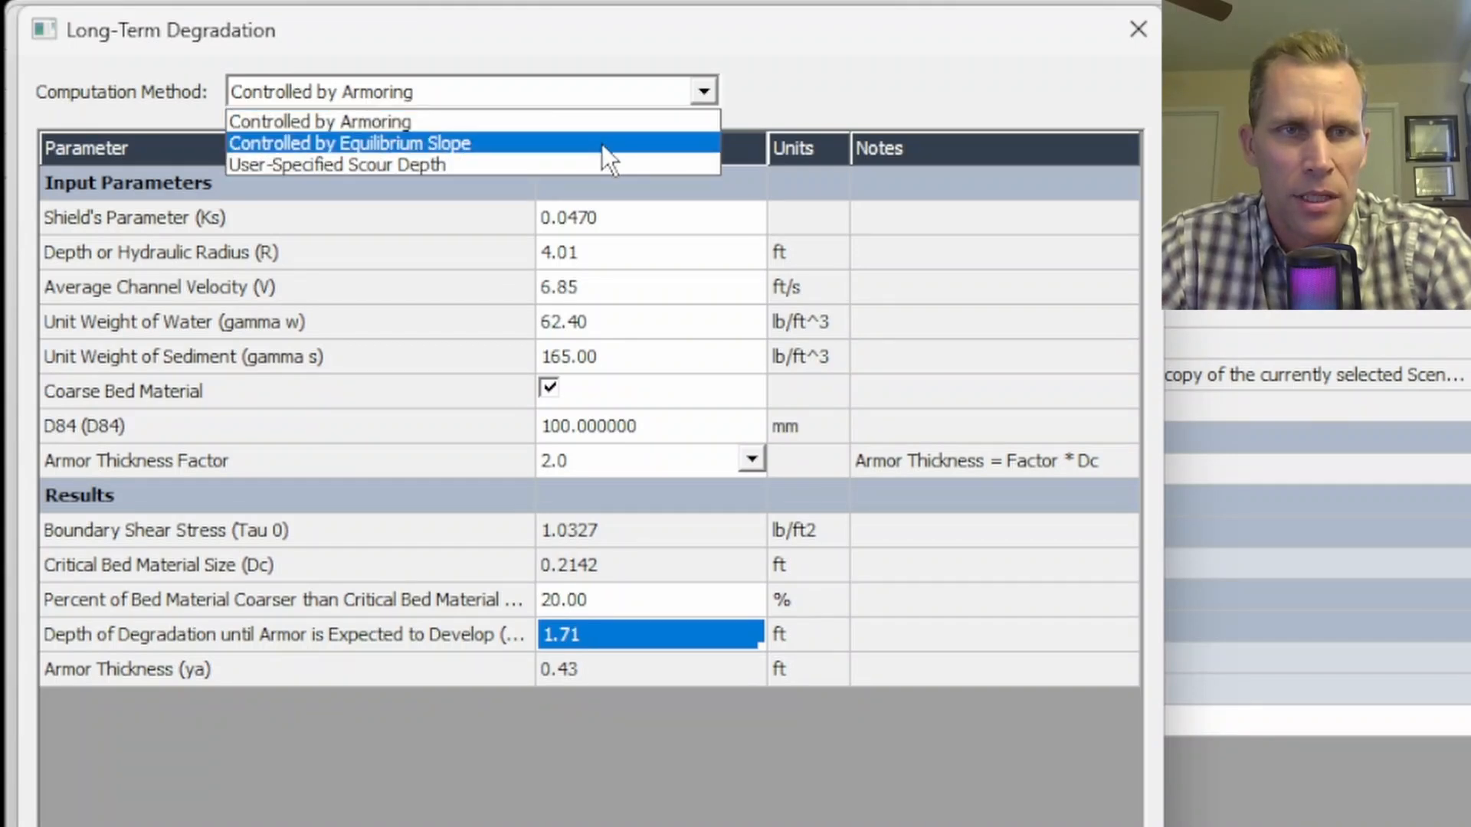
left_click(600, 144)
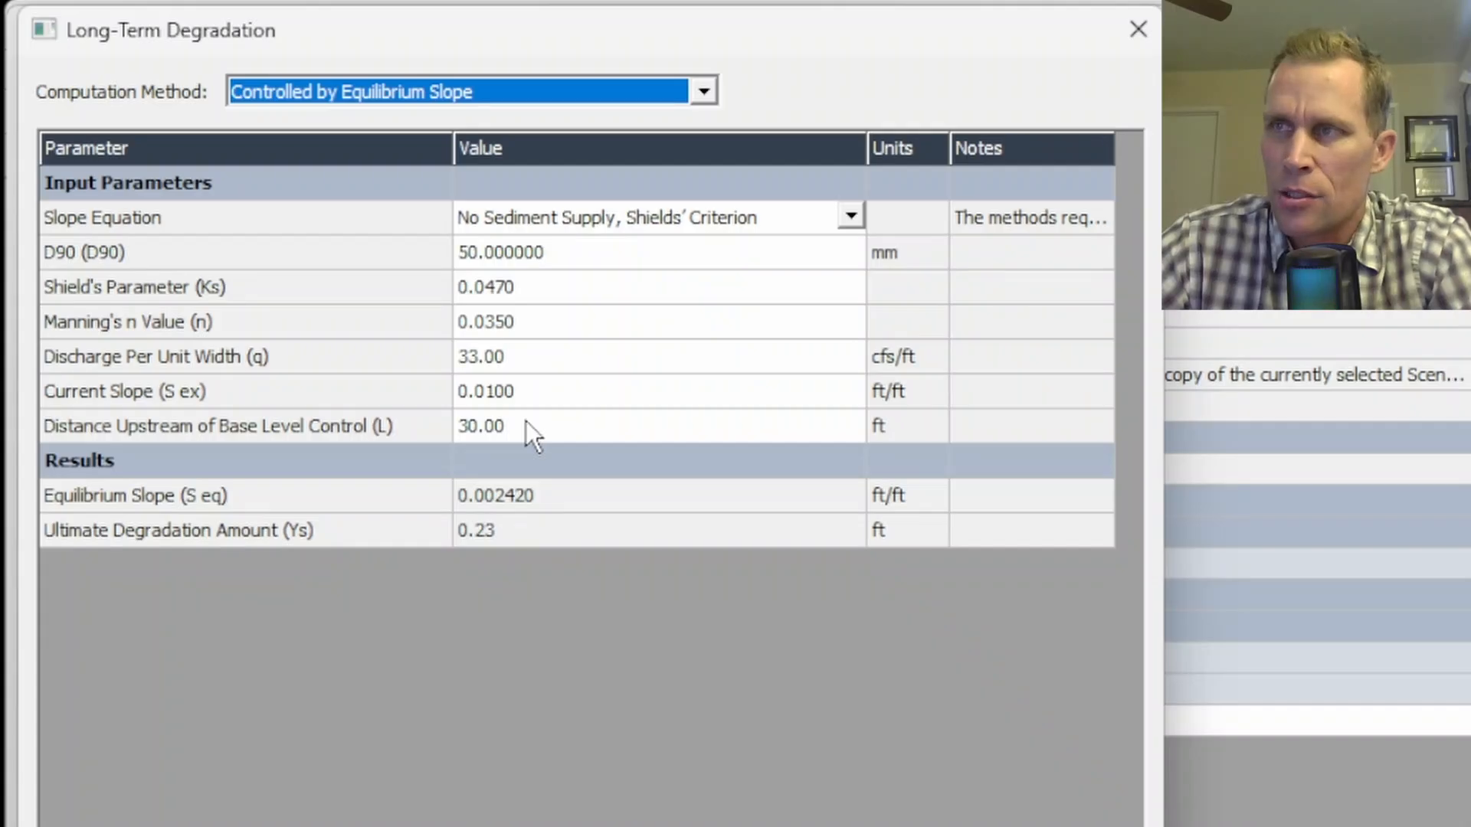
left_click(524, 358)
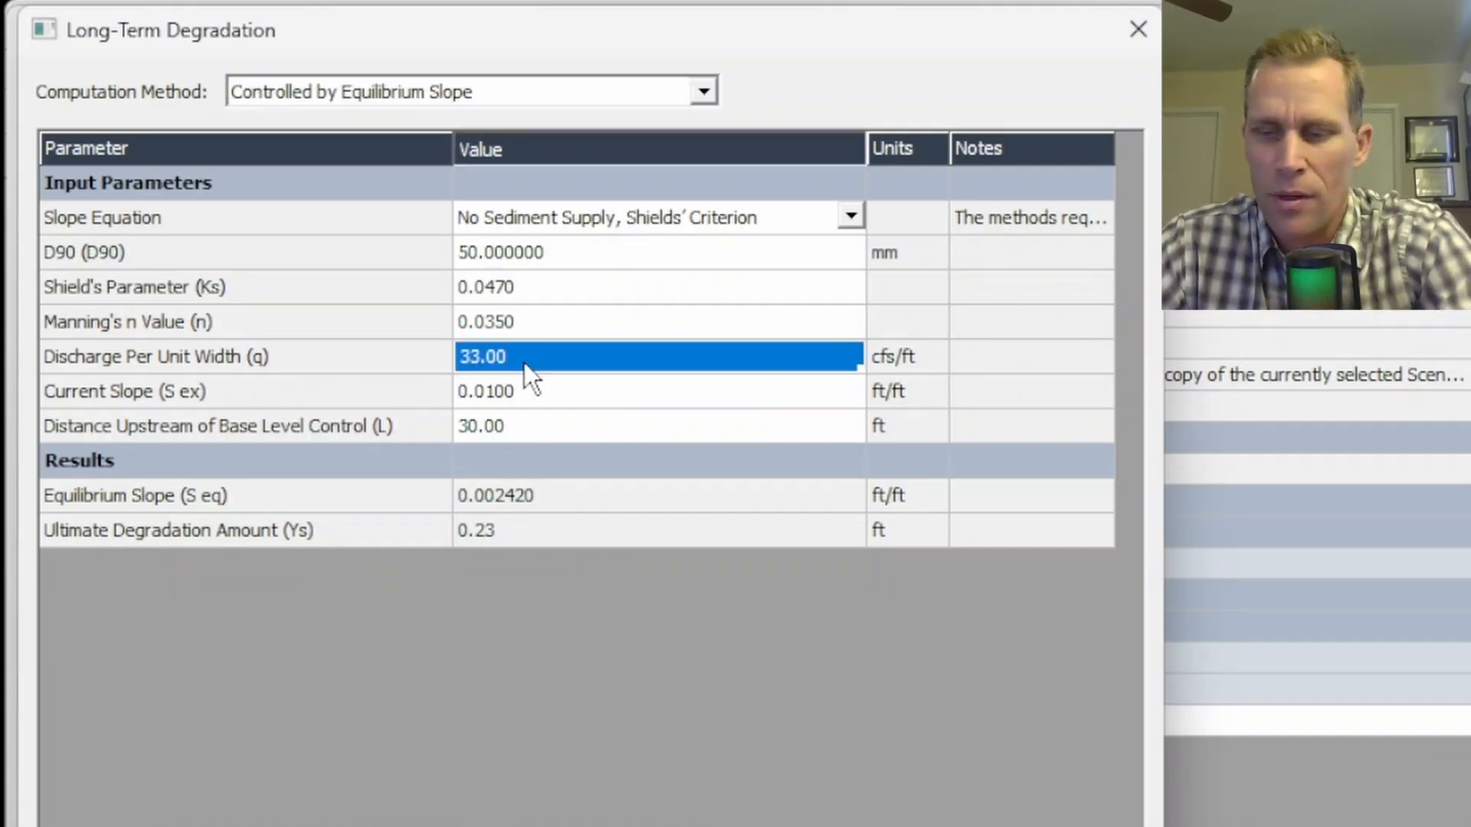
type("56")
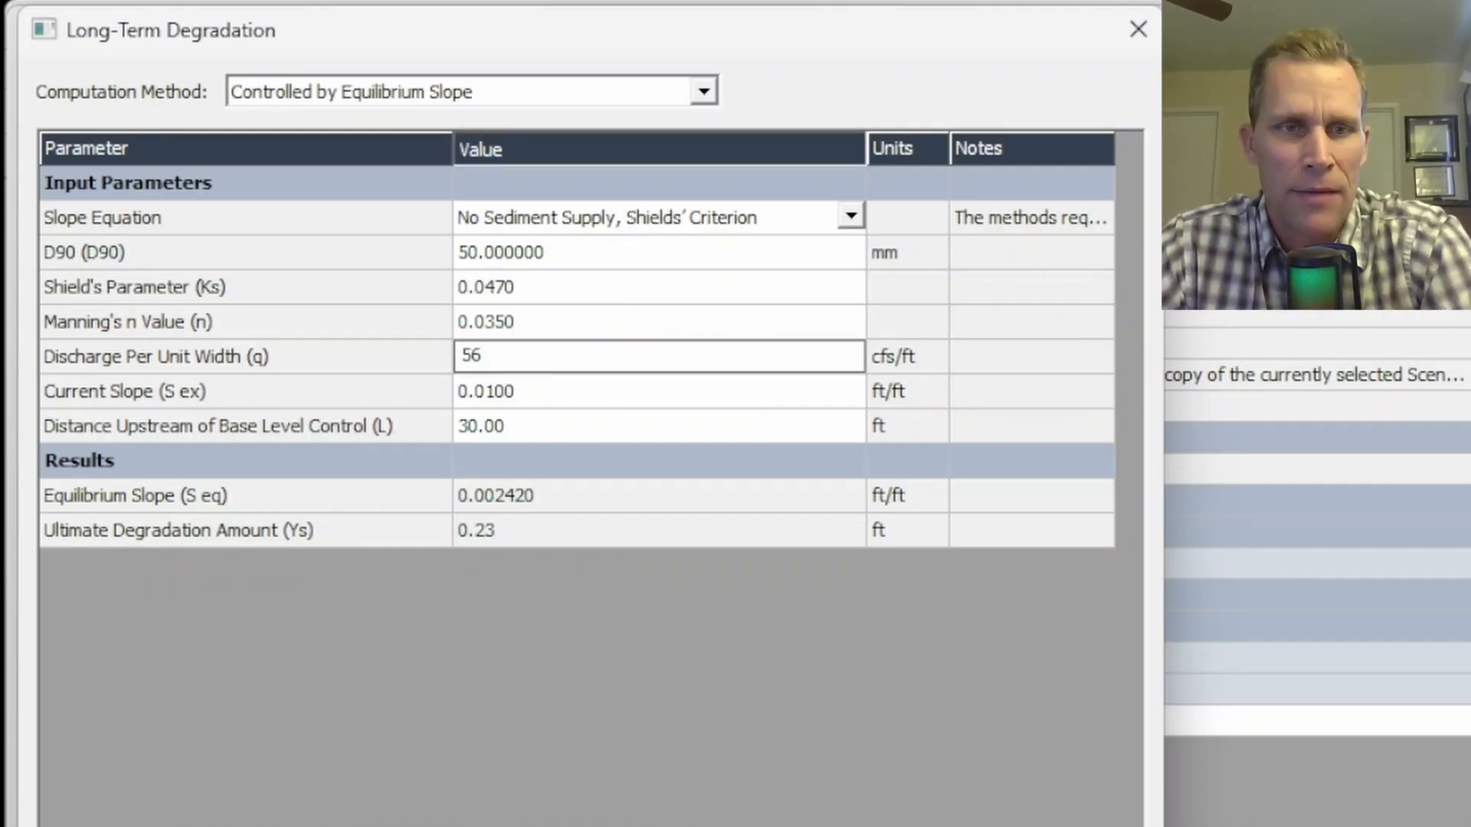
key("Return")
left_click(516, 533)
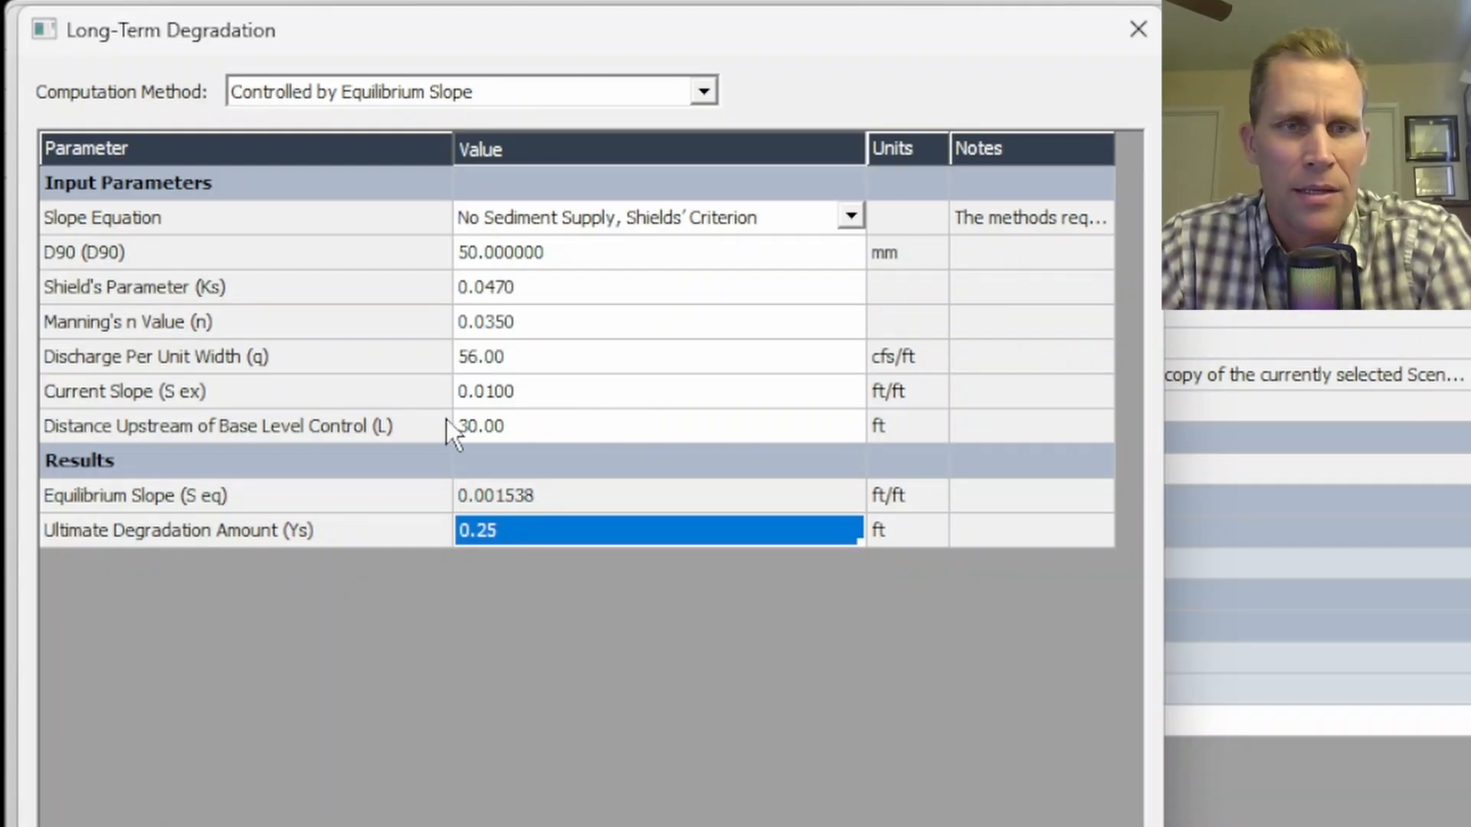
Set the distance upstream of base level control to 100 ft.
left_click(530, 426)
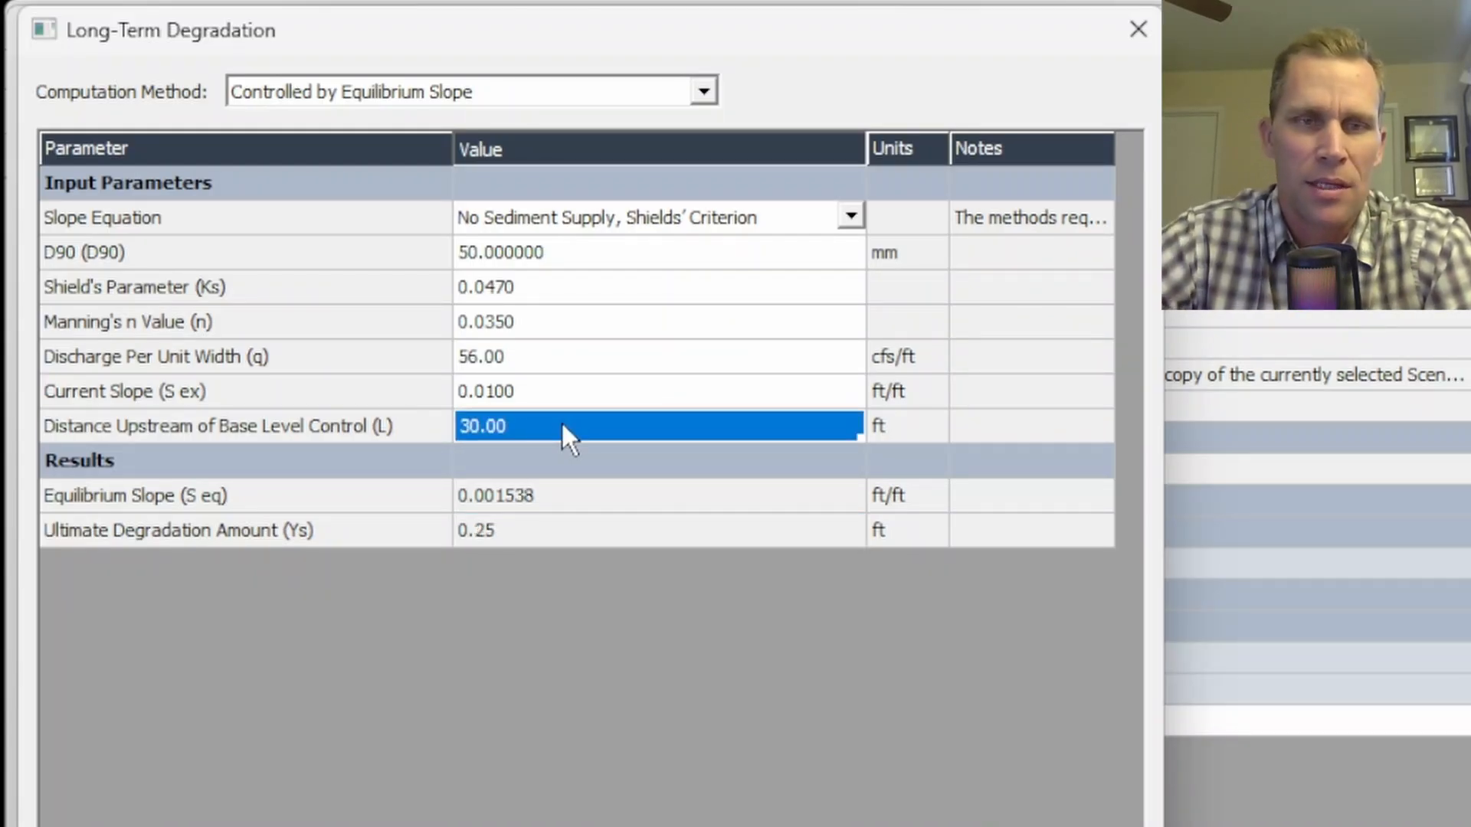
type("100")
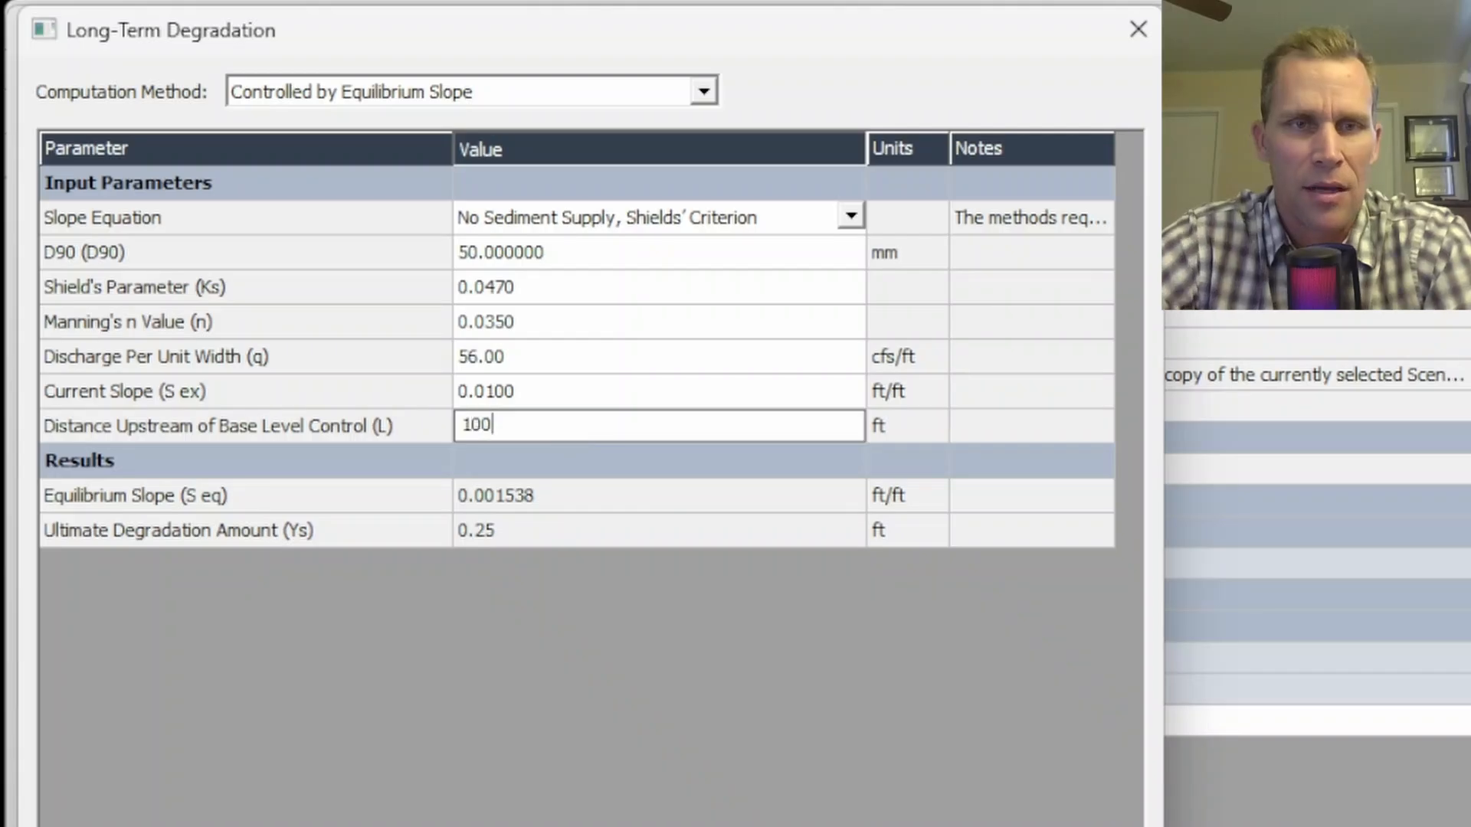
key("Tab")
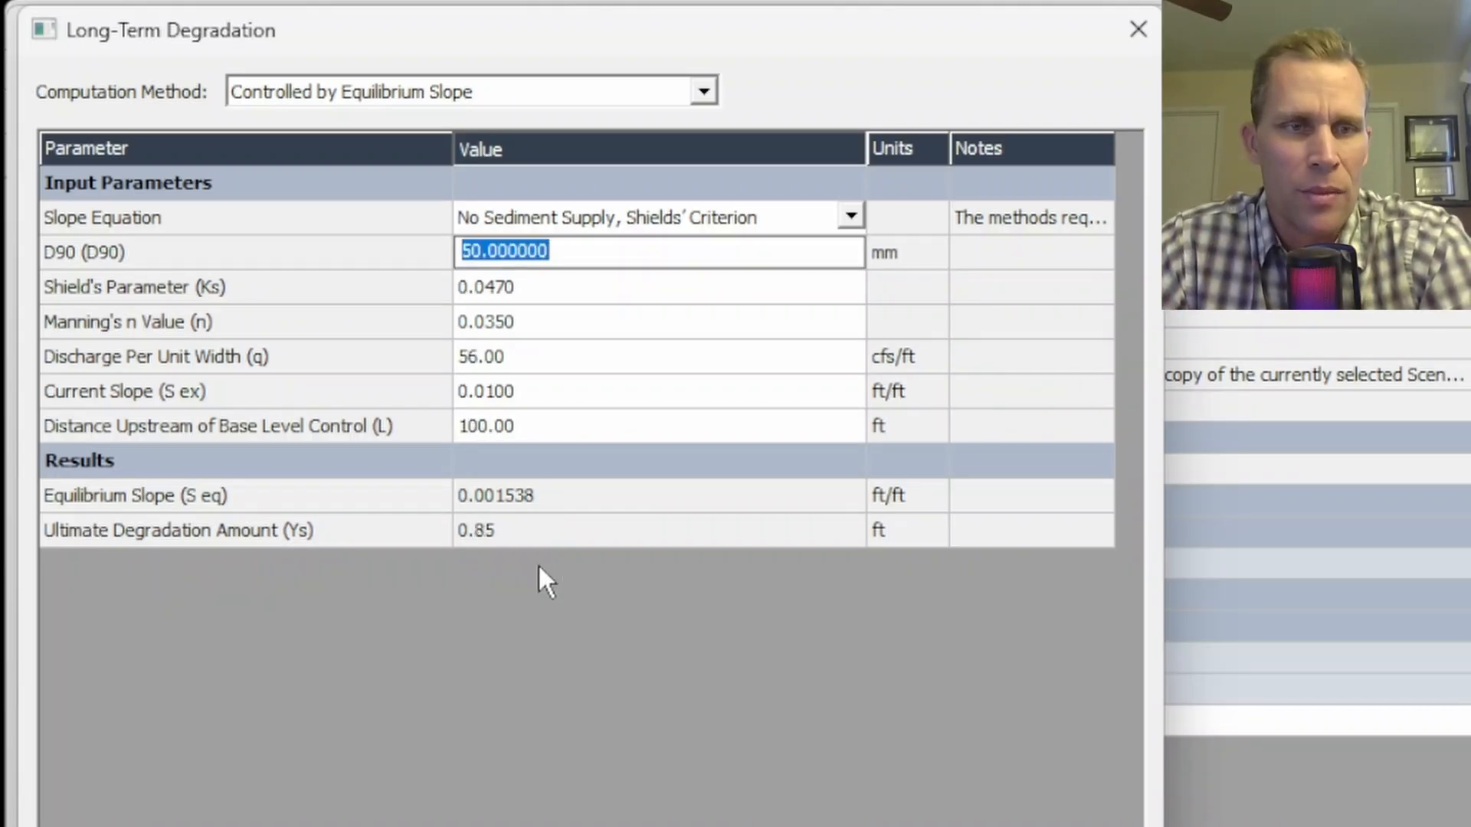
Compare the updated ultimate degradation amount with the armoring method's degradation depth, and return to Controlled by Equilibrium Slope.
left_click(503, 530)
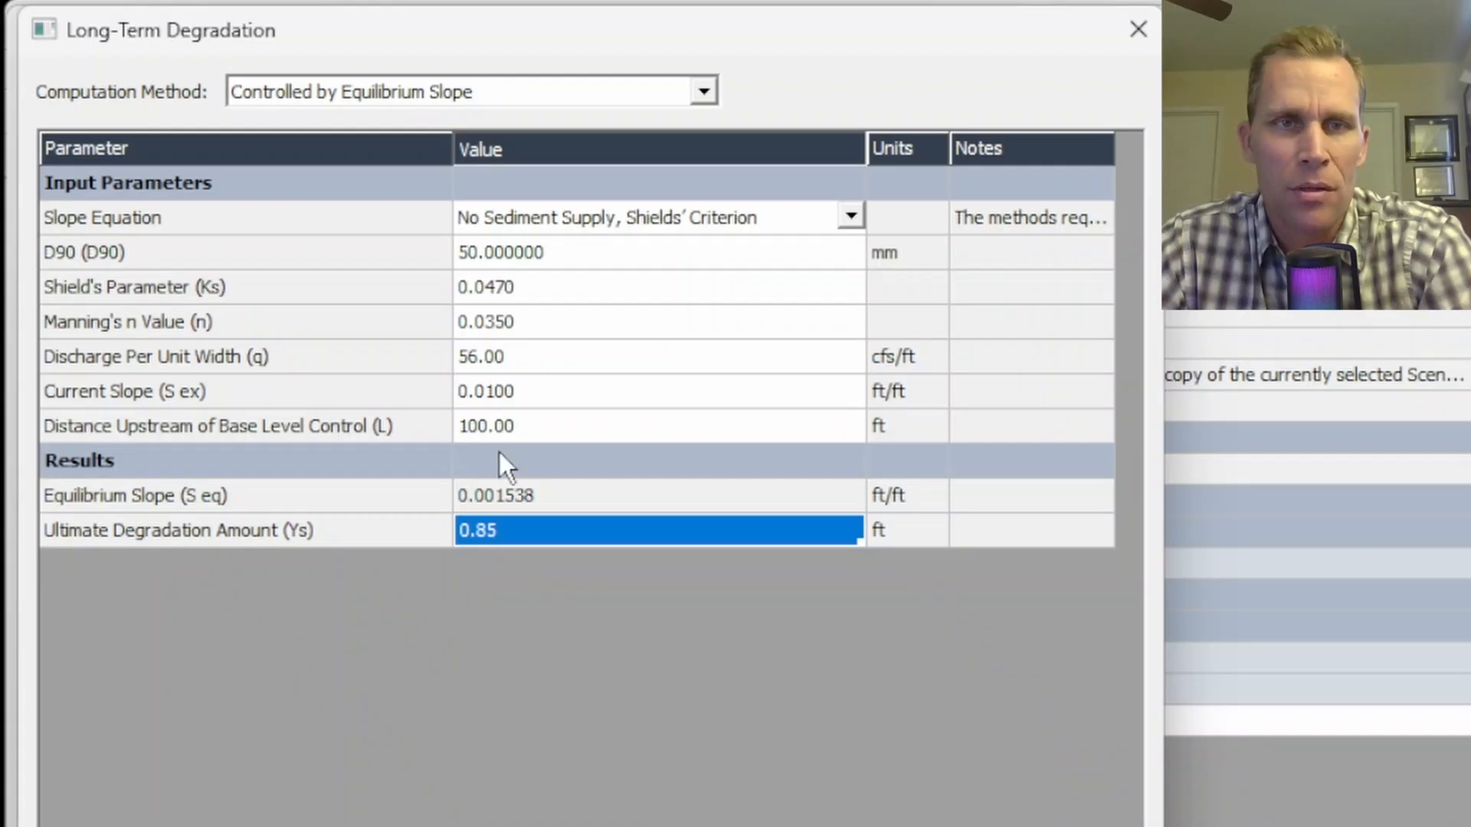
left_click(701, 83)
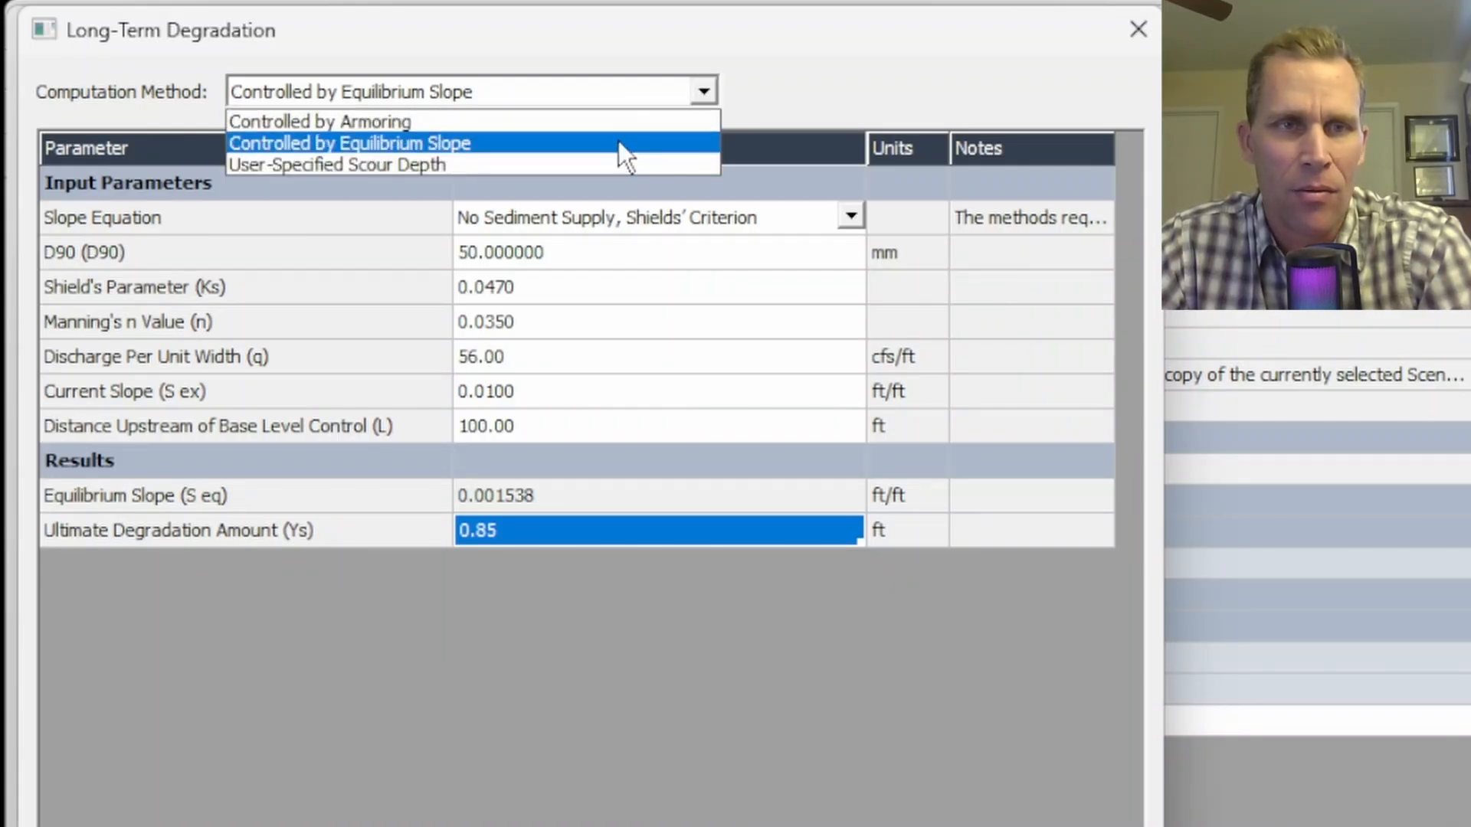
left_click(609, 123)
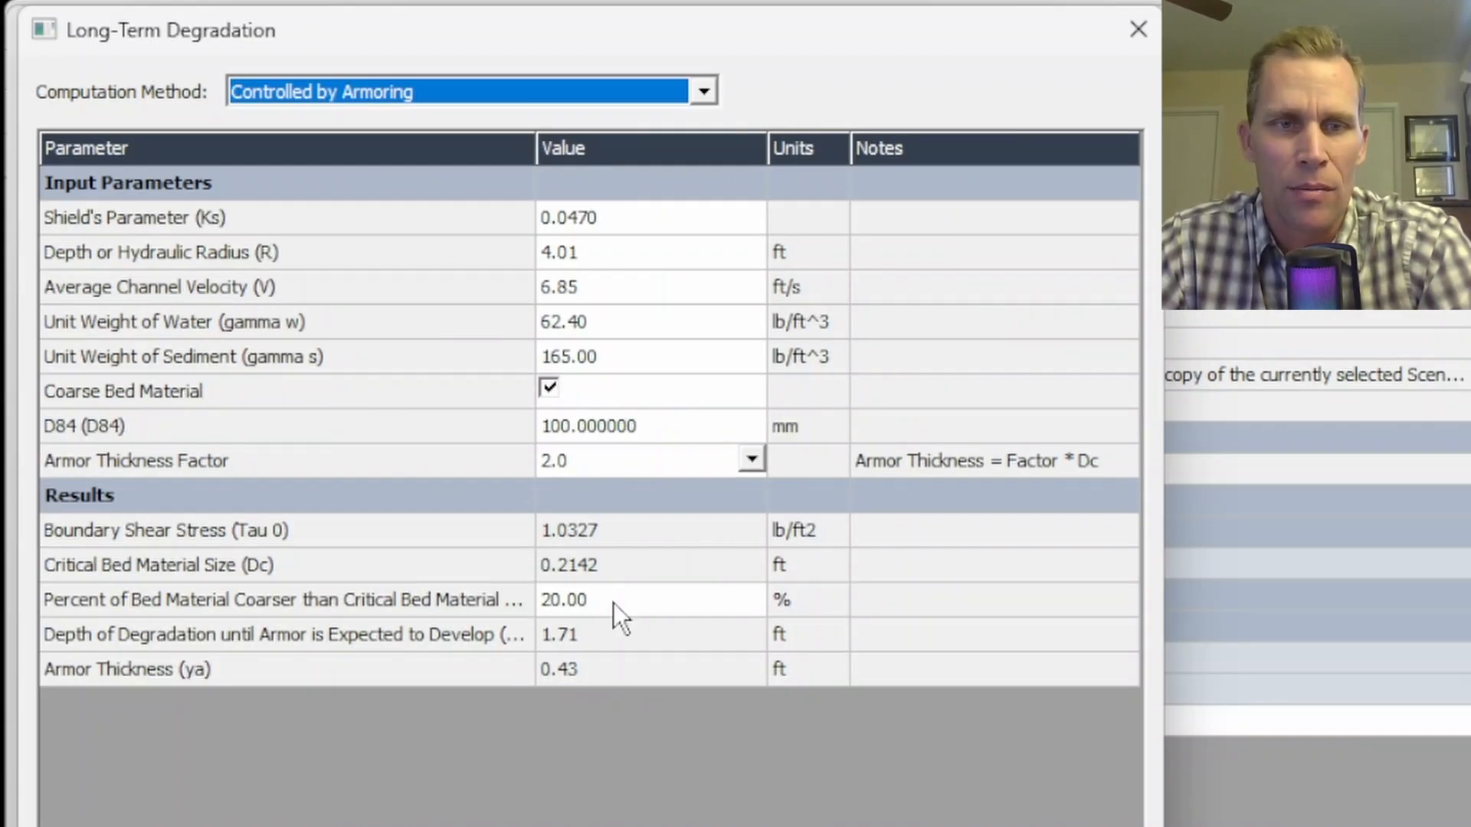
left_click(608, 633)
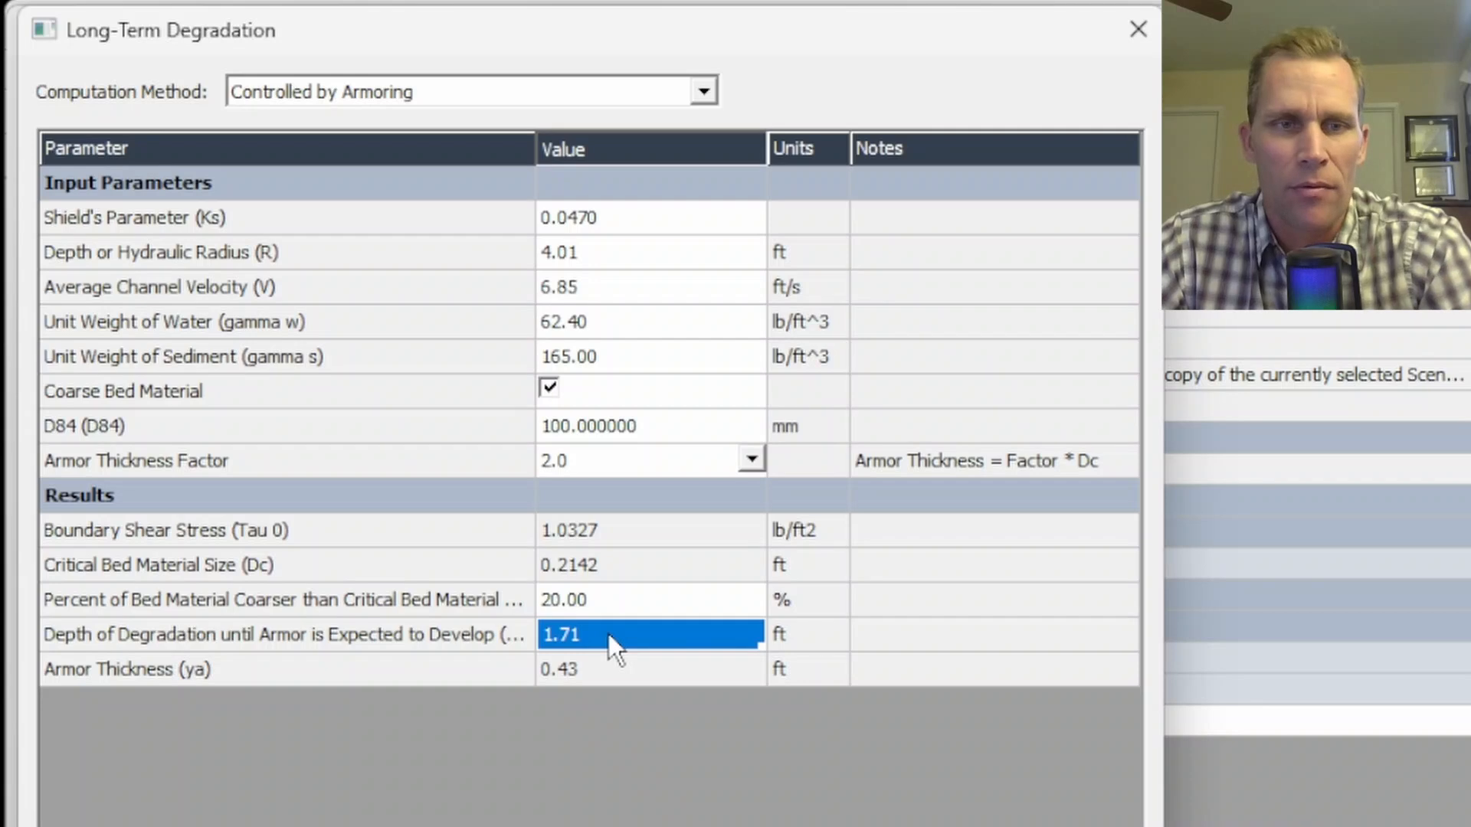
left_click(701, 92)
left_click(611, 154)
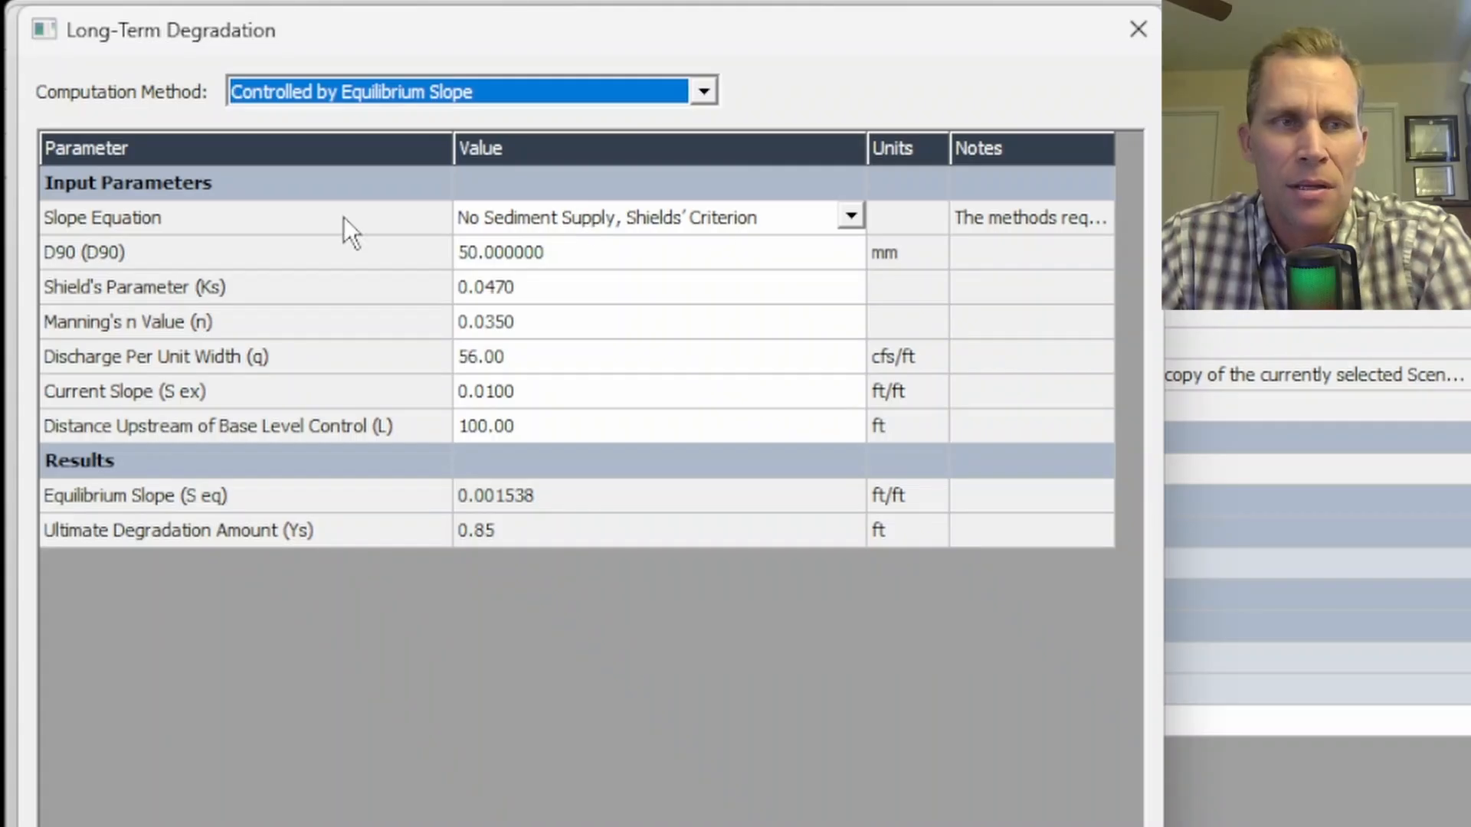
Try the No Sediment Supply, Meyer-Peter, Muller slope equation and switch to Reduced Sediment Supply.
left_click(850, 217)
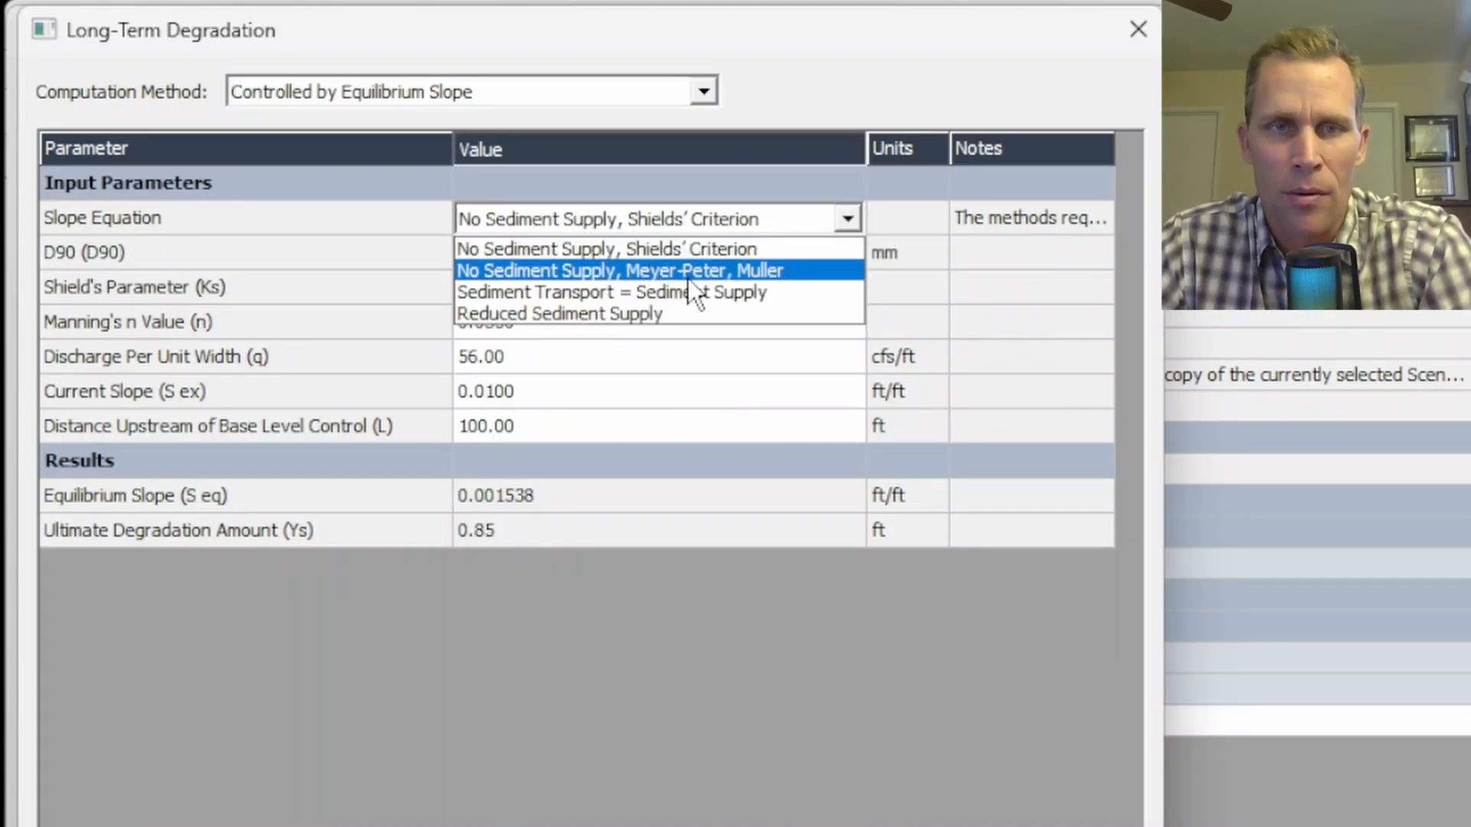
left_click(697, 273)
left_click(762, 223)
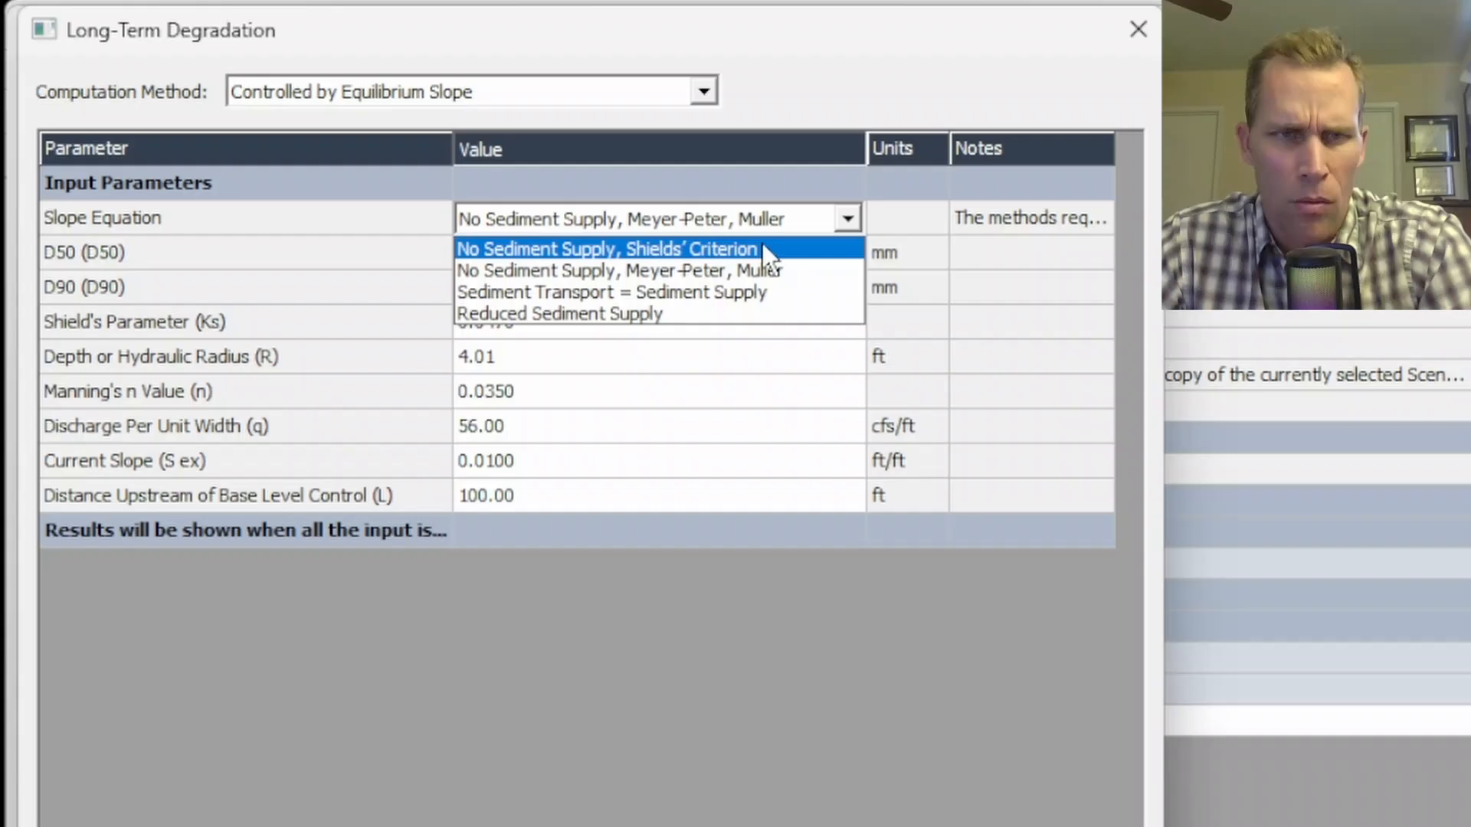
left_click(667, 311)
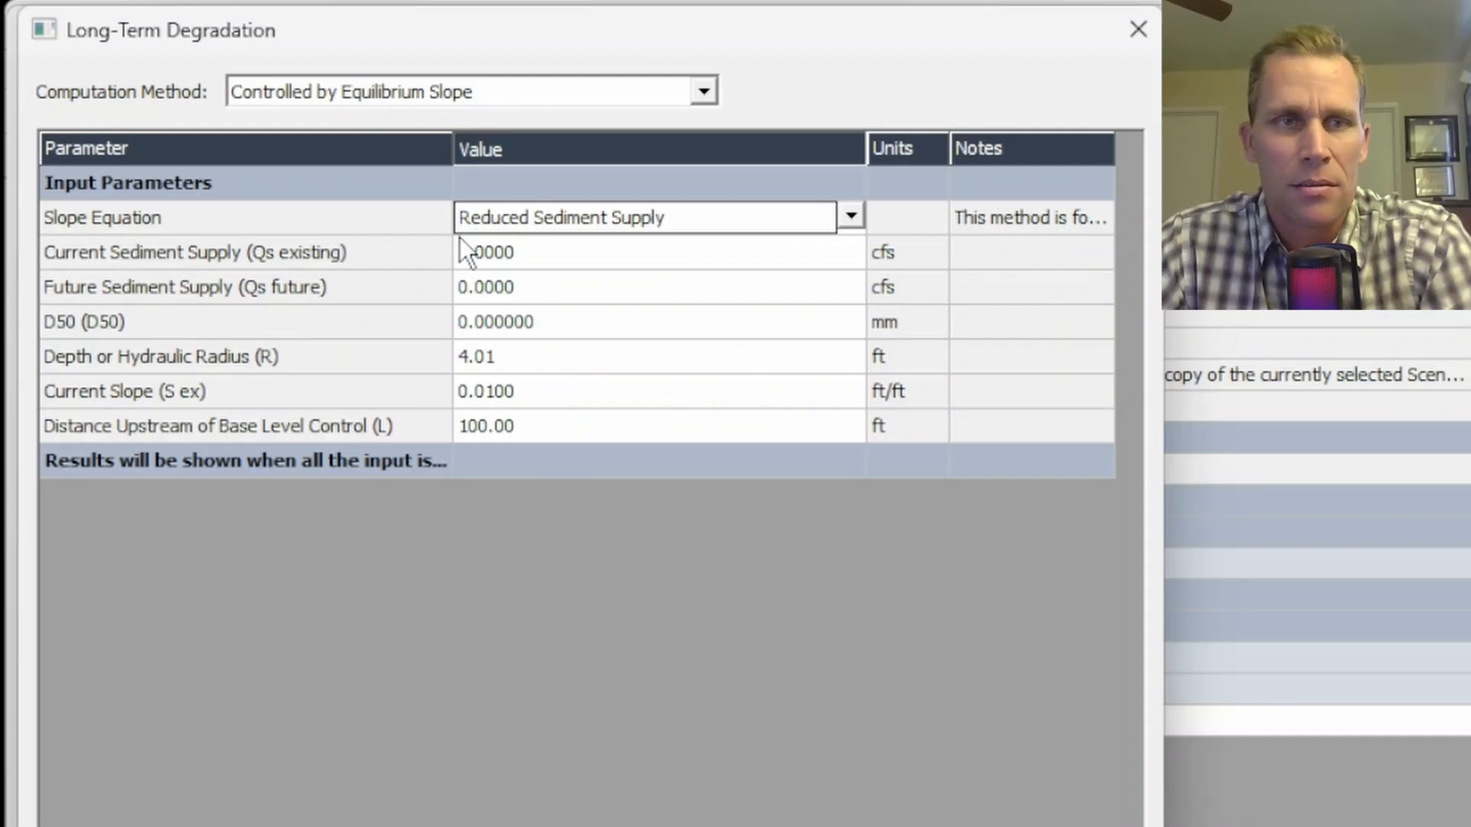
Review the distance upstream of base level control and current slope inputs for the Reduced Sediment Supply equation.
left_click(557, 431)
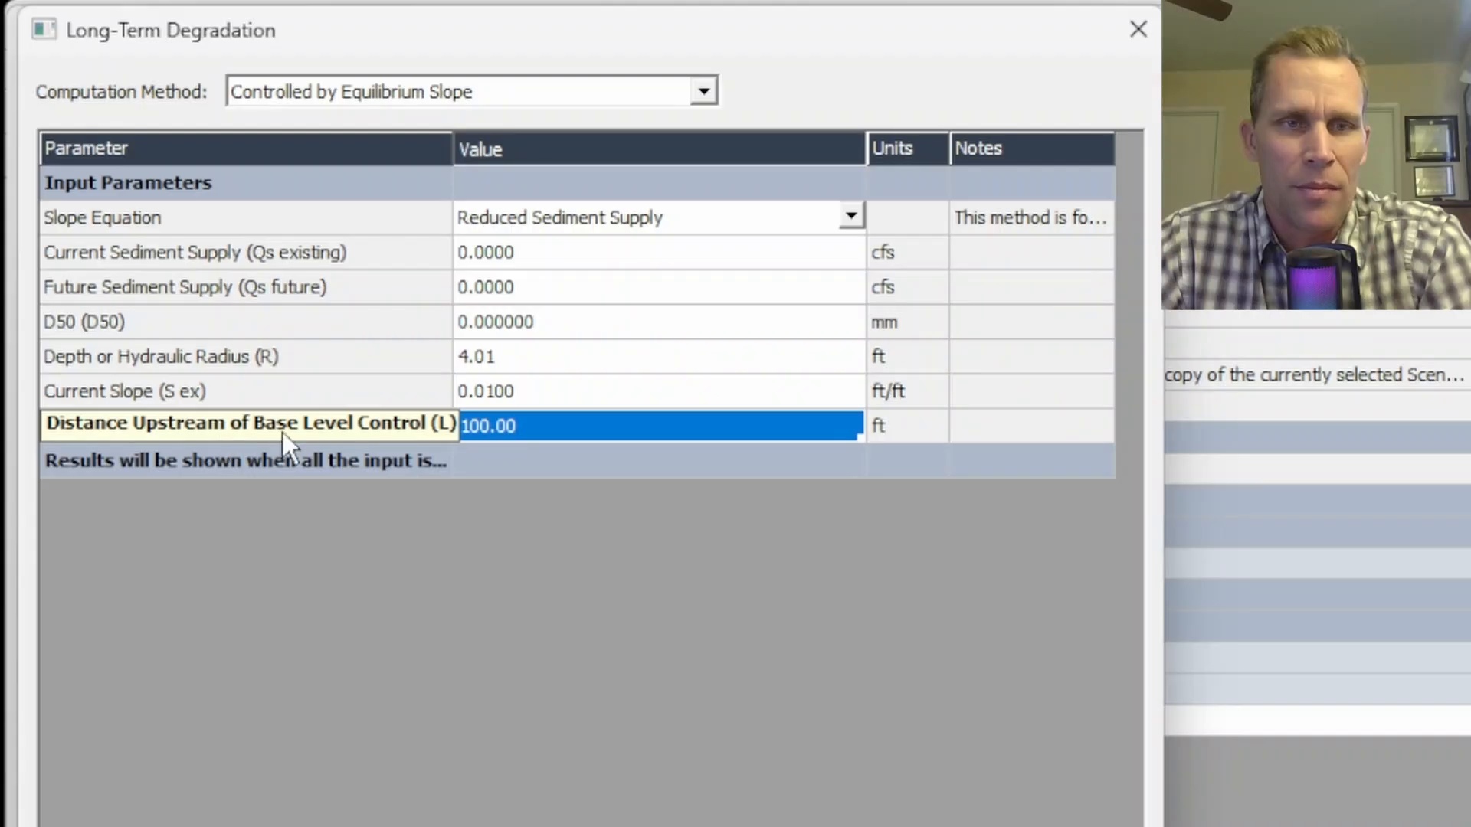
left_click(539, 421)
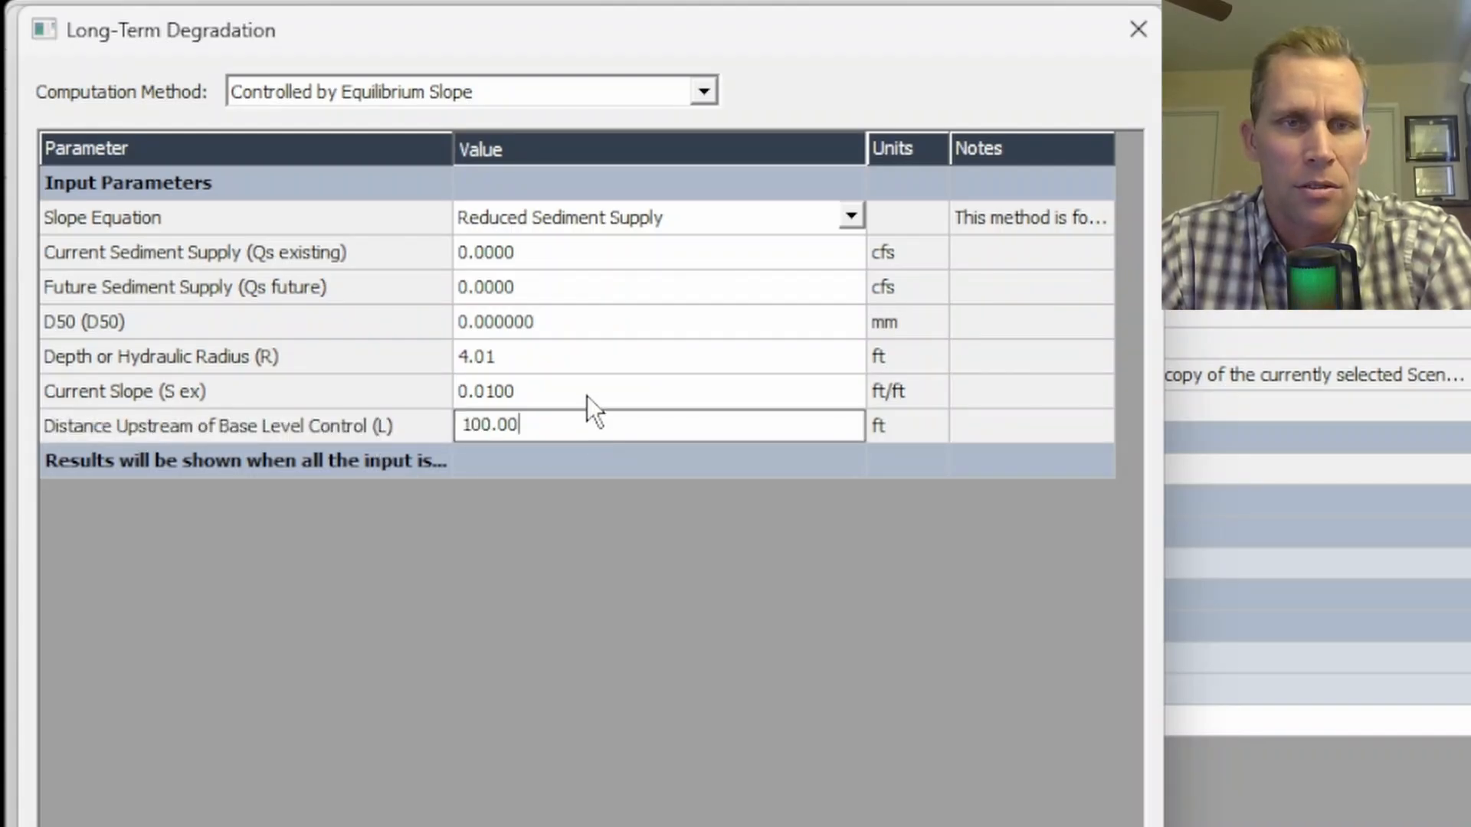
left_click(586, 395)
Switch the long-term degradation computation method to User-Specified Scour Depth, leave its degradation input at 0.00 ft and accept the parameters.
left_click(702, 92)
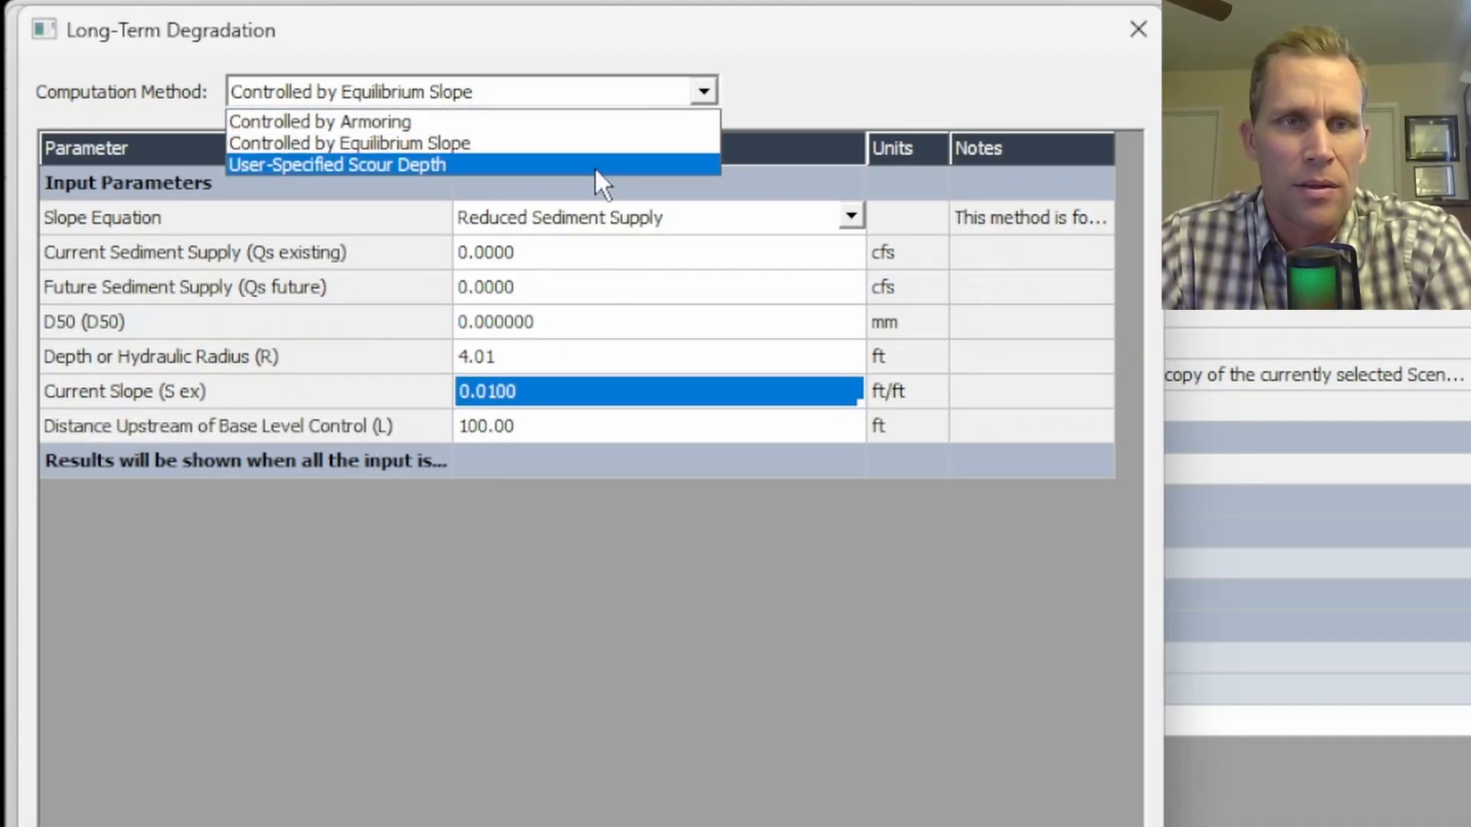
left_click(594, 168)
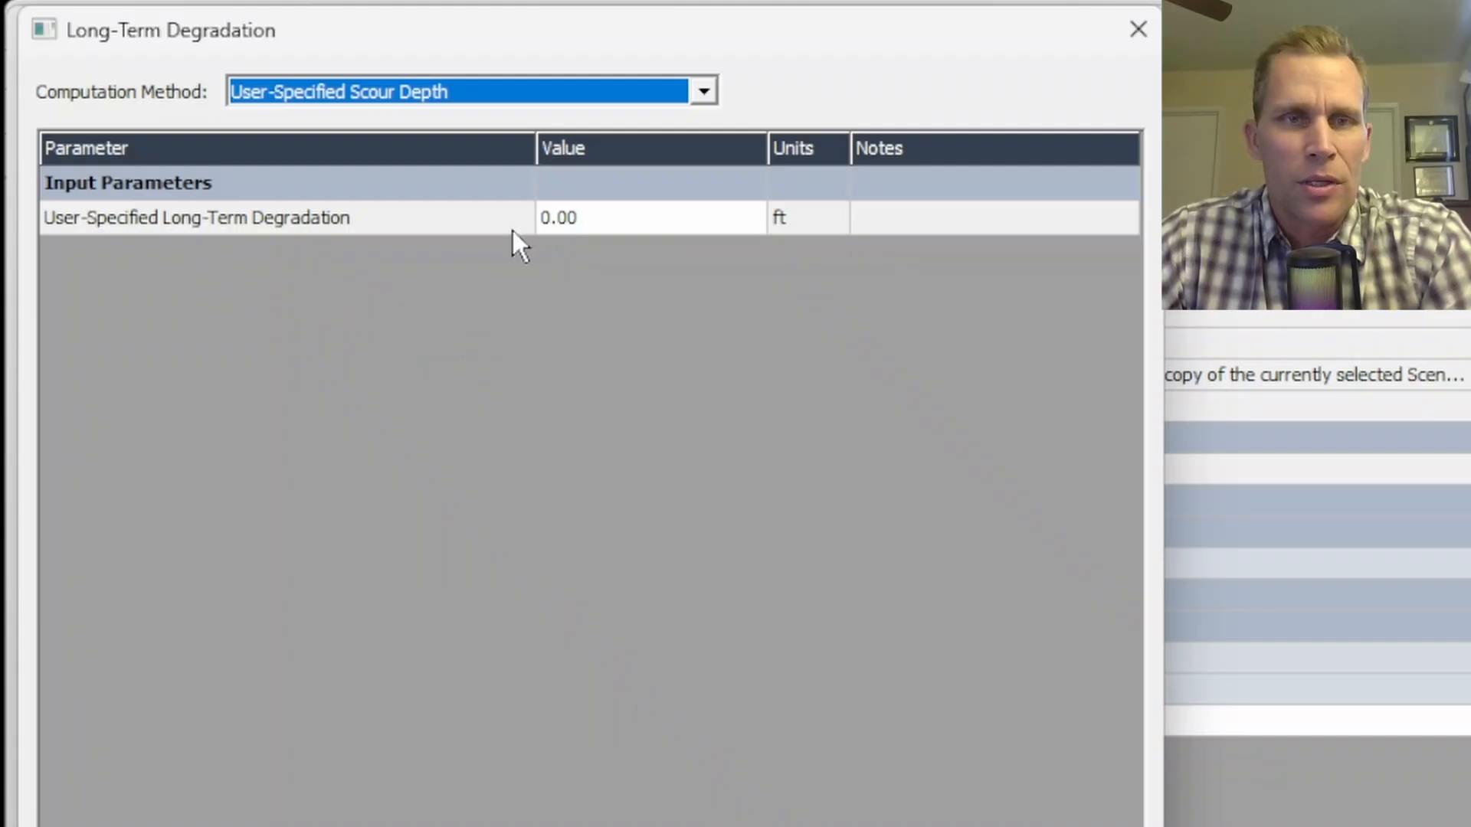
left_click(632, 216)
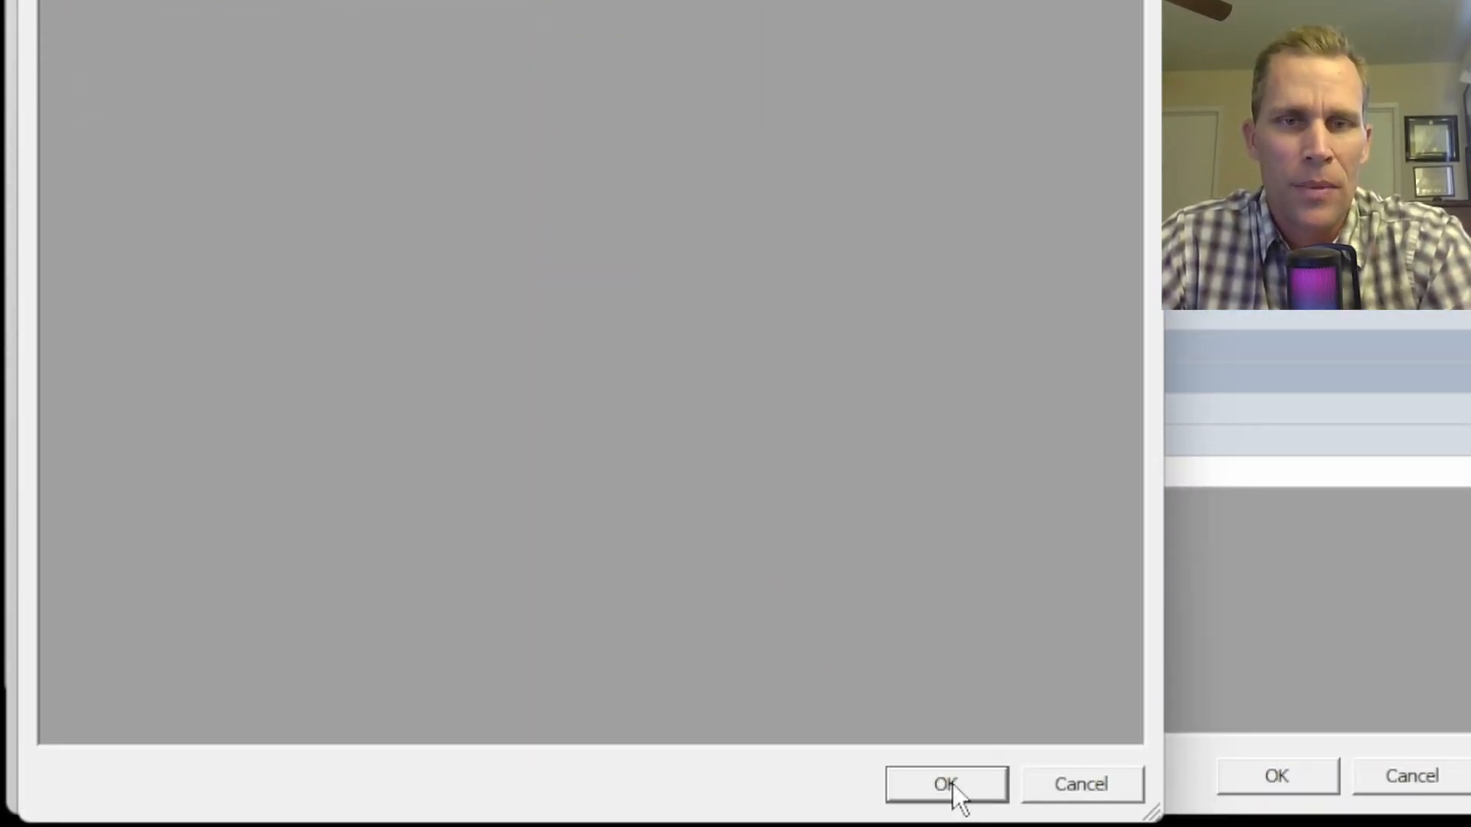
left_click(946, 784)
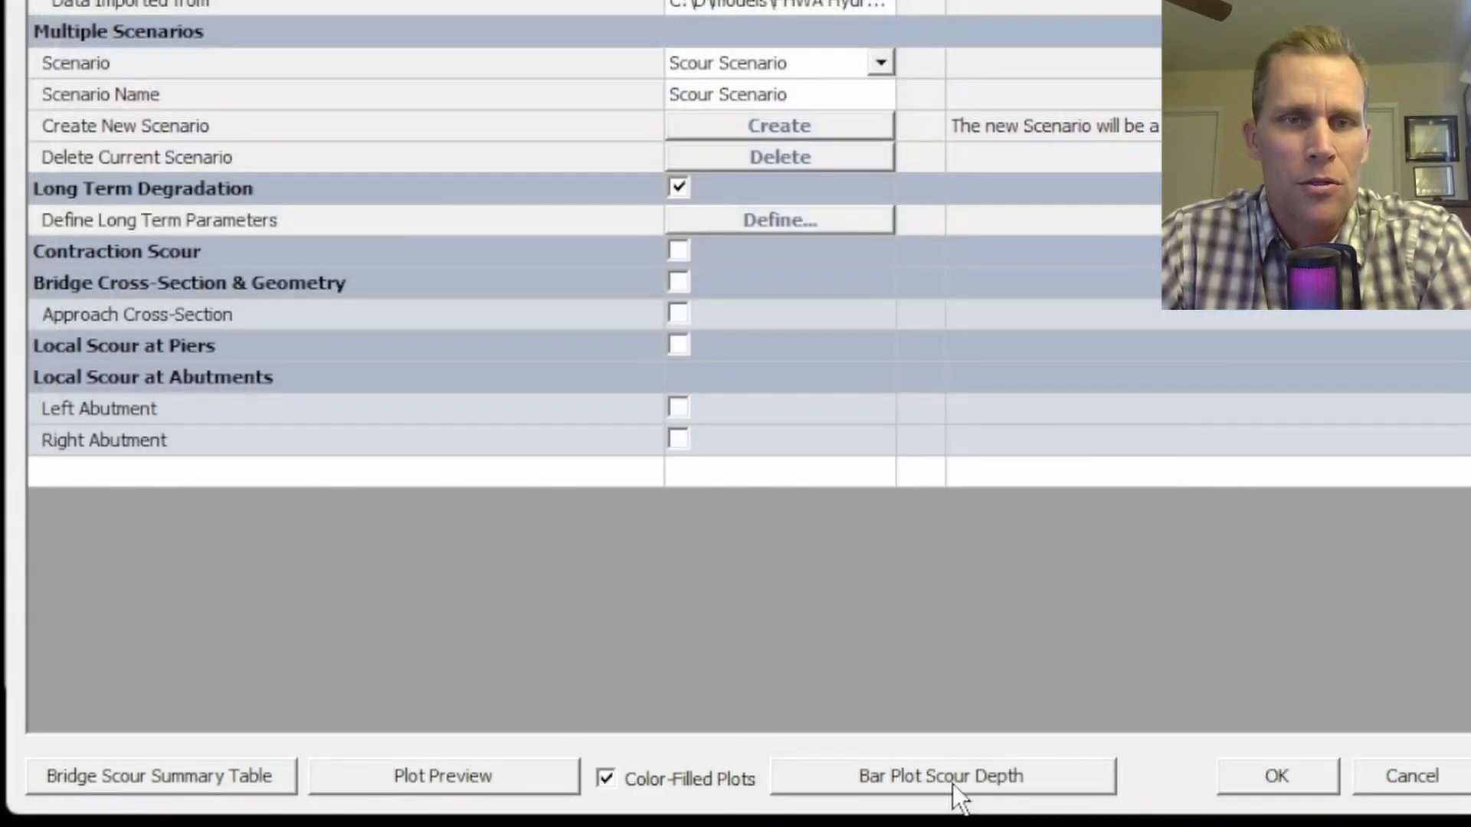
Check the long-term degradation value and its method note in the bridge scour summary table, and close the table.
left_click(176, 777)
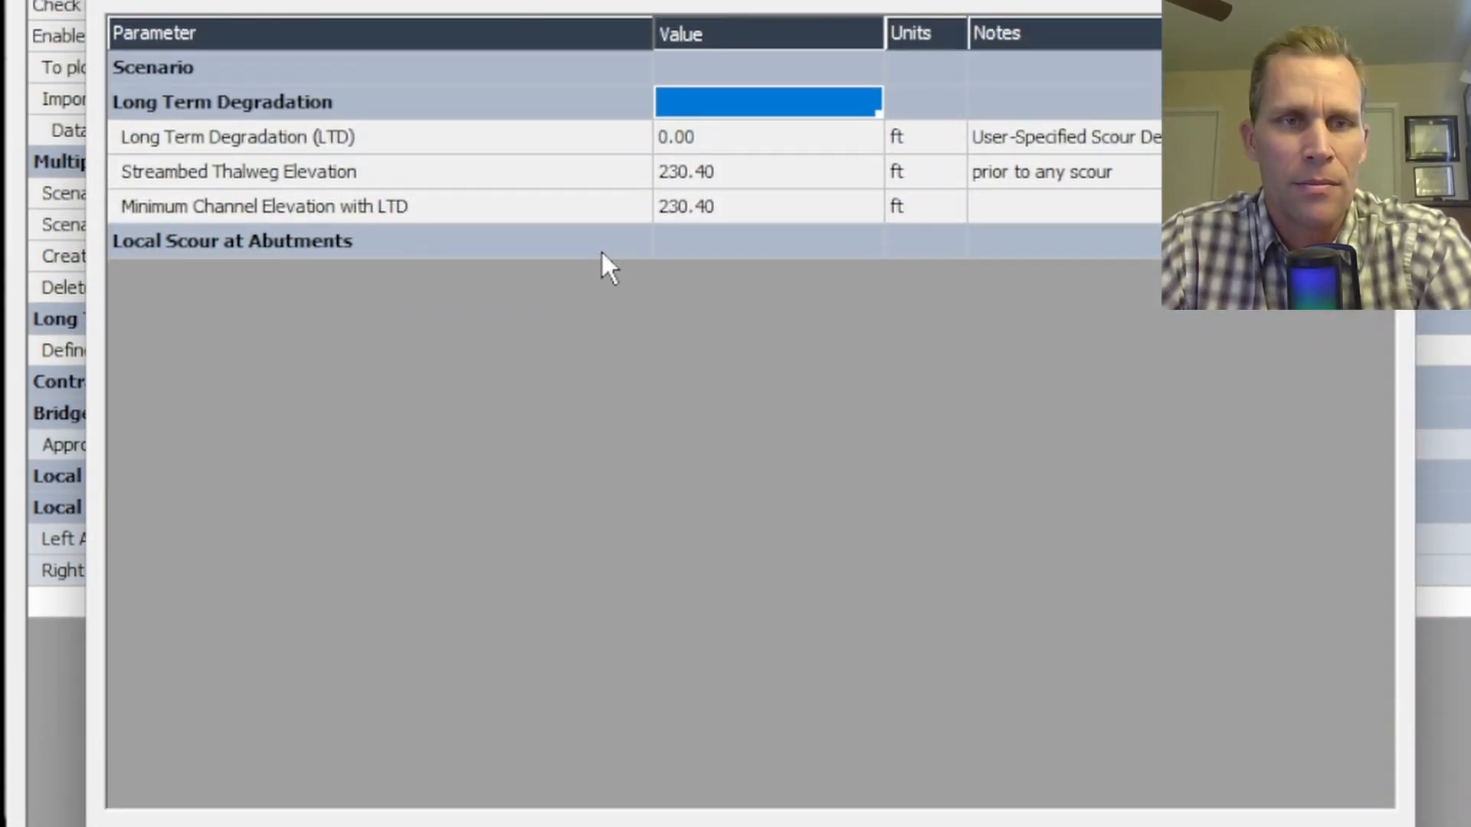
left_click(1027, 150)
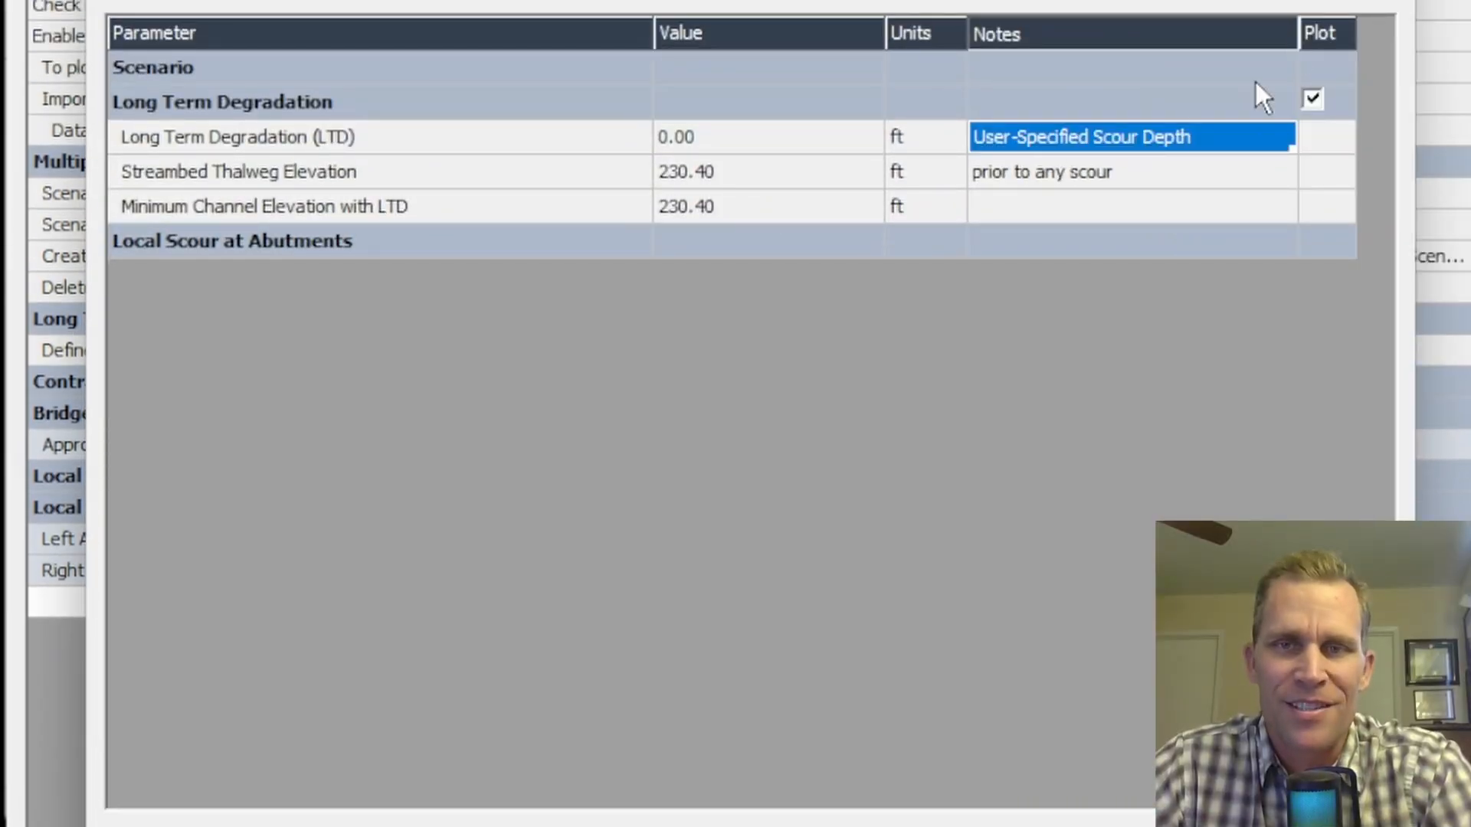
left_click(1385, 1)
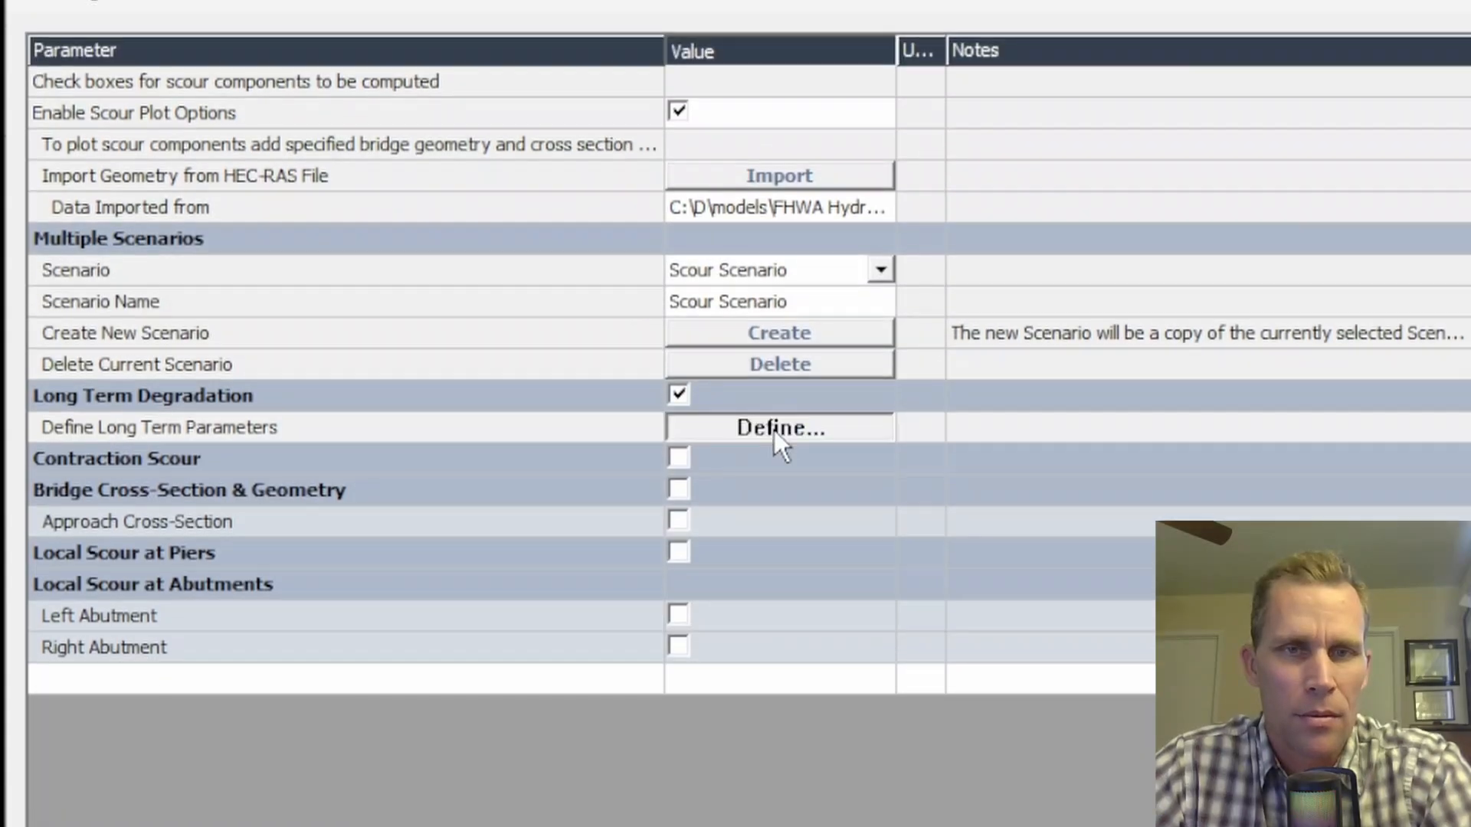
Reopen the long-term degradation parameters, set the computation method to Controlled by Armoring, check the degradation depth and accept.
left_click(779, 360)
left_click(863, 0)
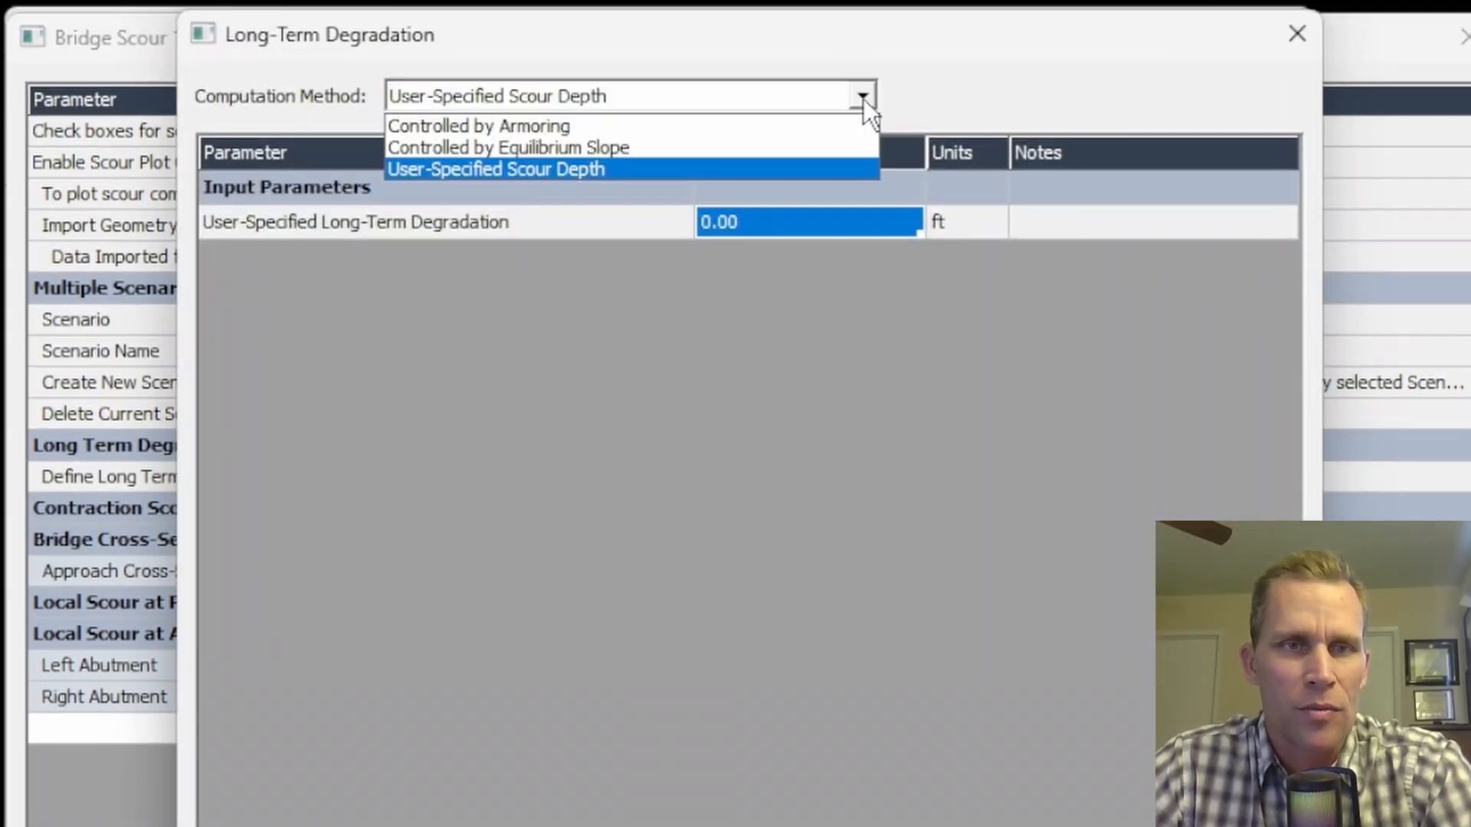
left_click(794, 125)
left_click(751, 676)
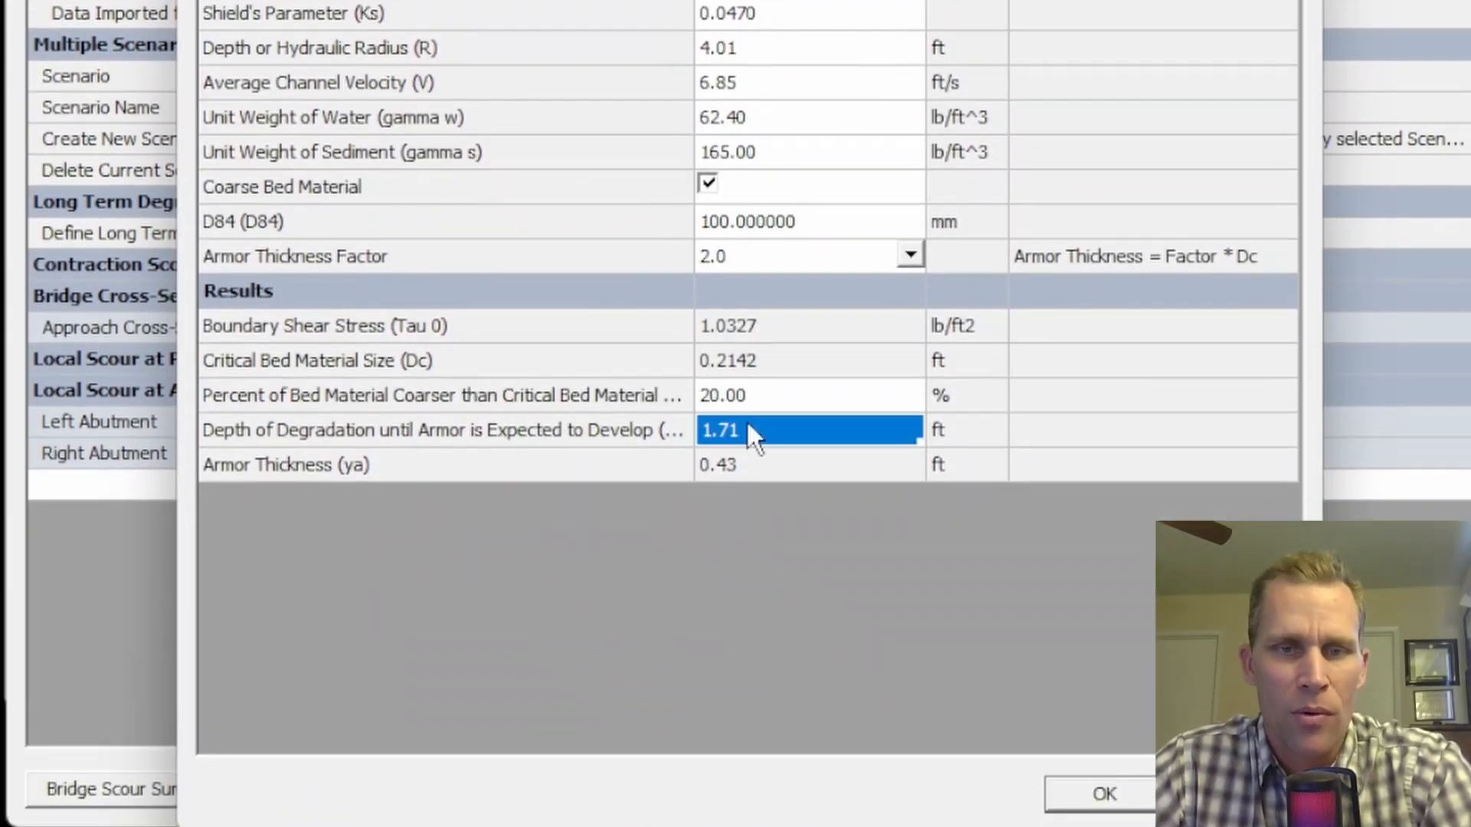
left_click(1103, 797)
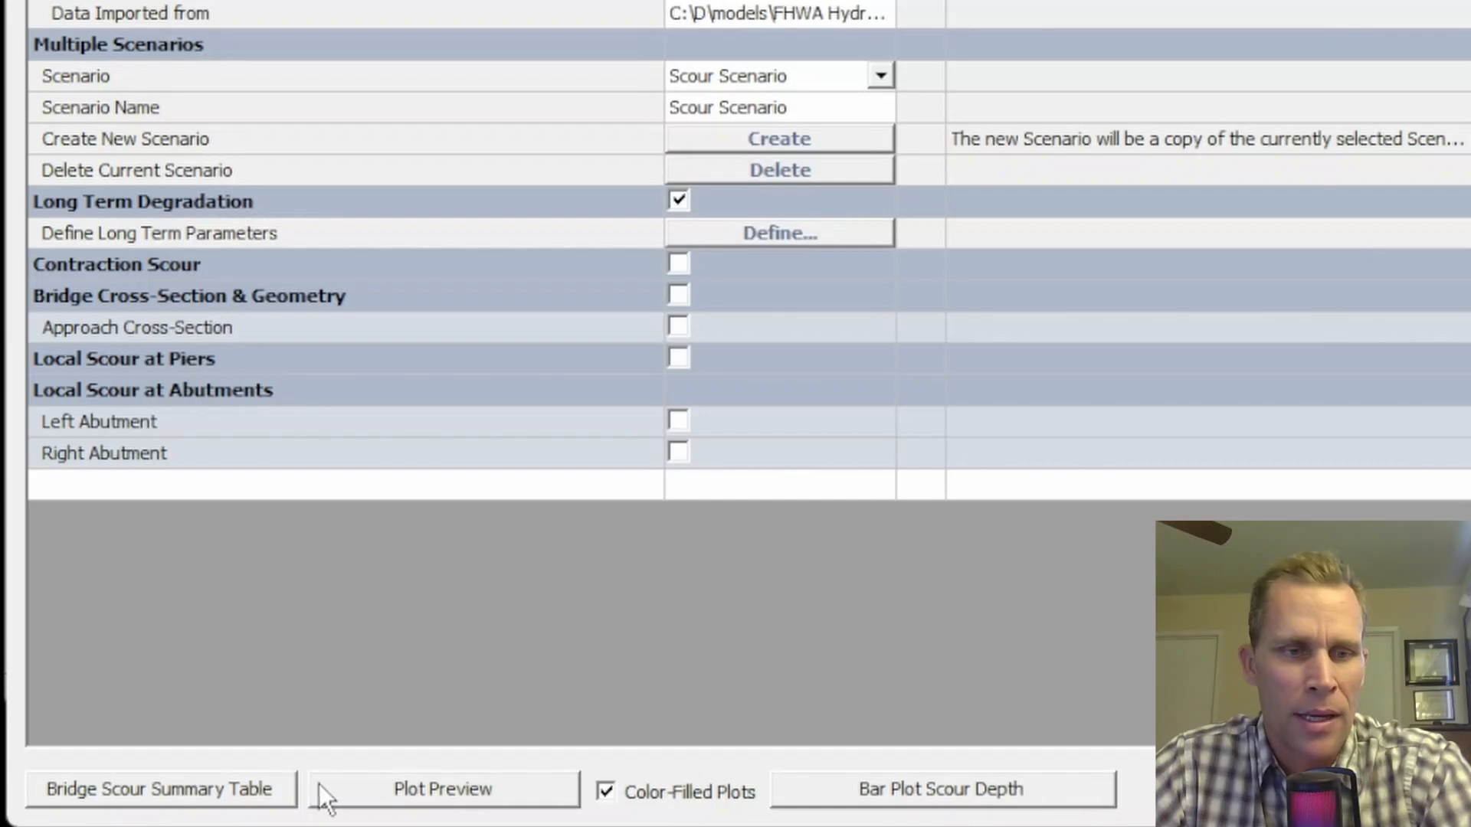
Review the long-term degradation row's value and notes in the summary table for the armoring method, and close the table.
left_click(159, 792)
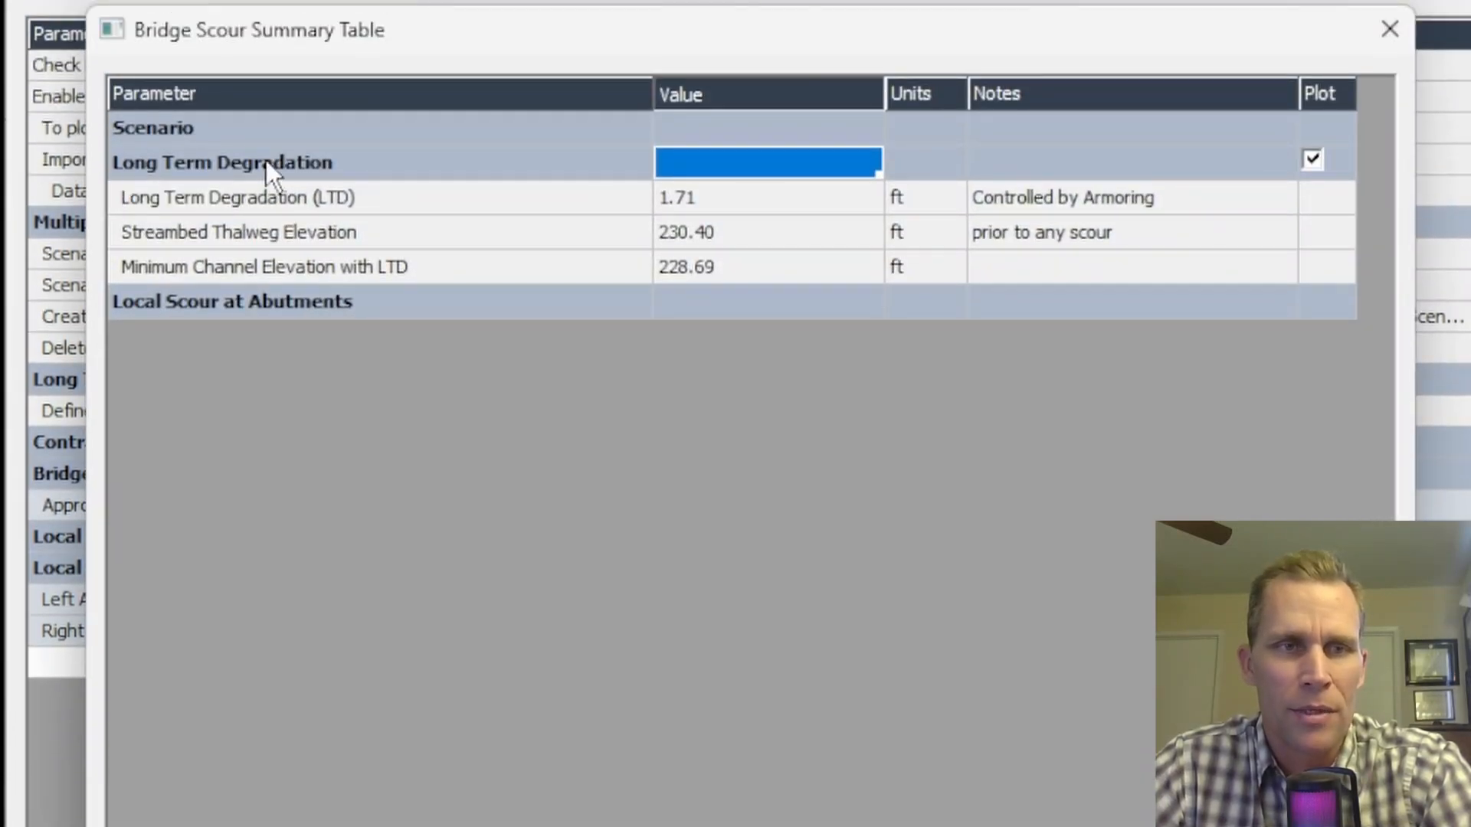
left_click(186, 200)
left_click(714, 197)
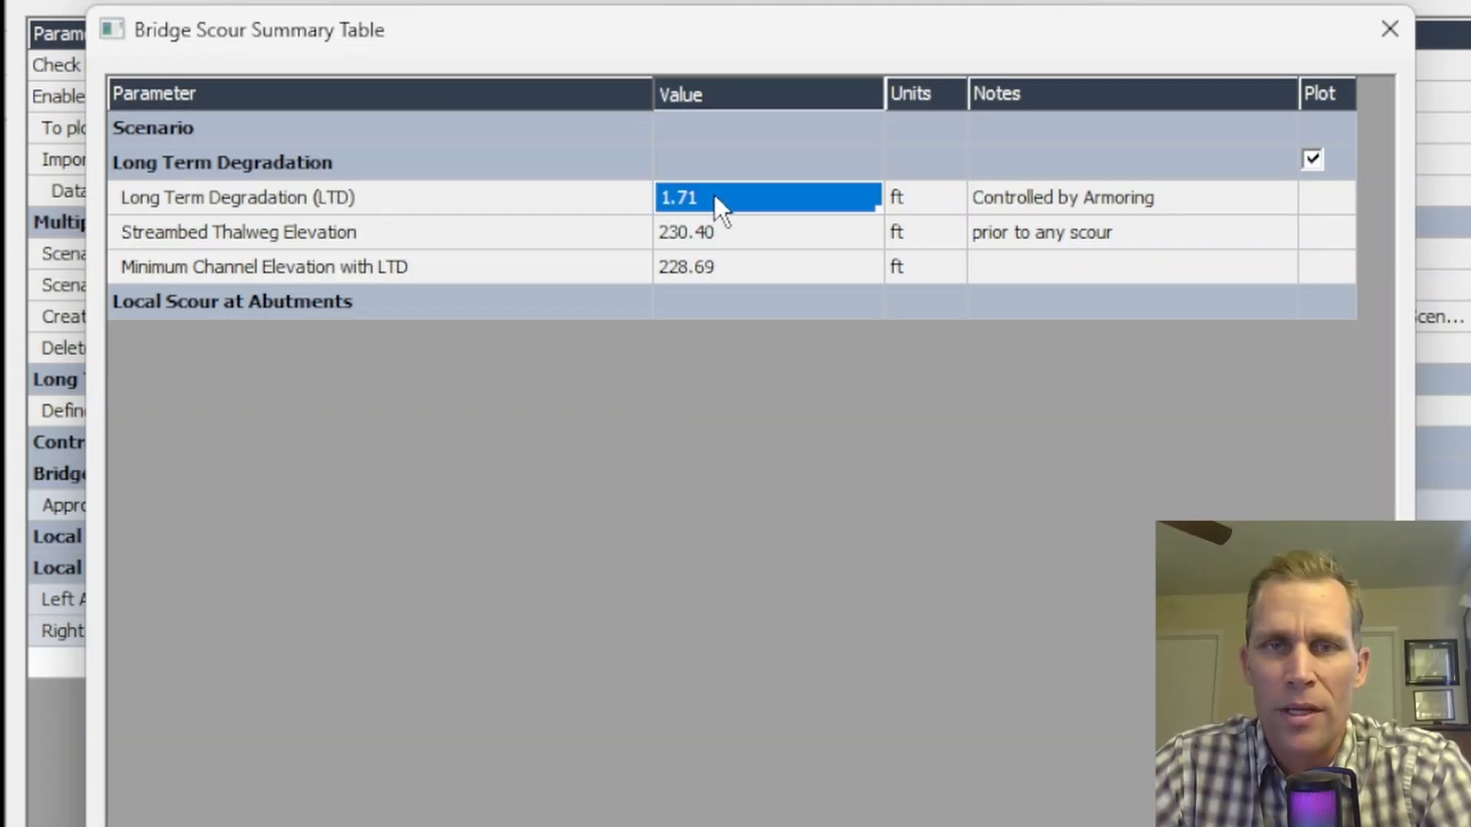
left_click(1049, 197)
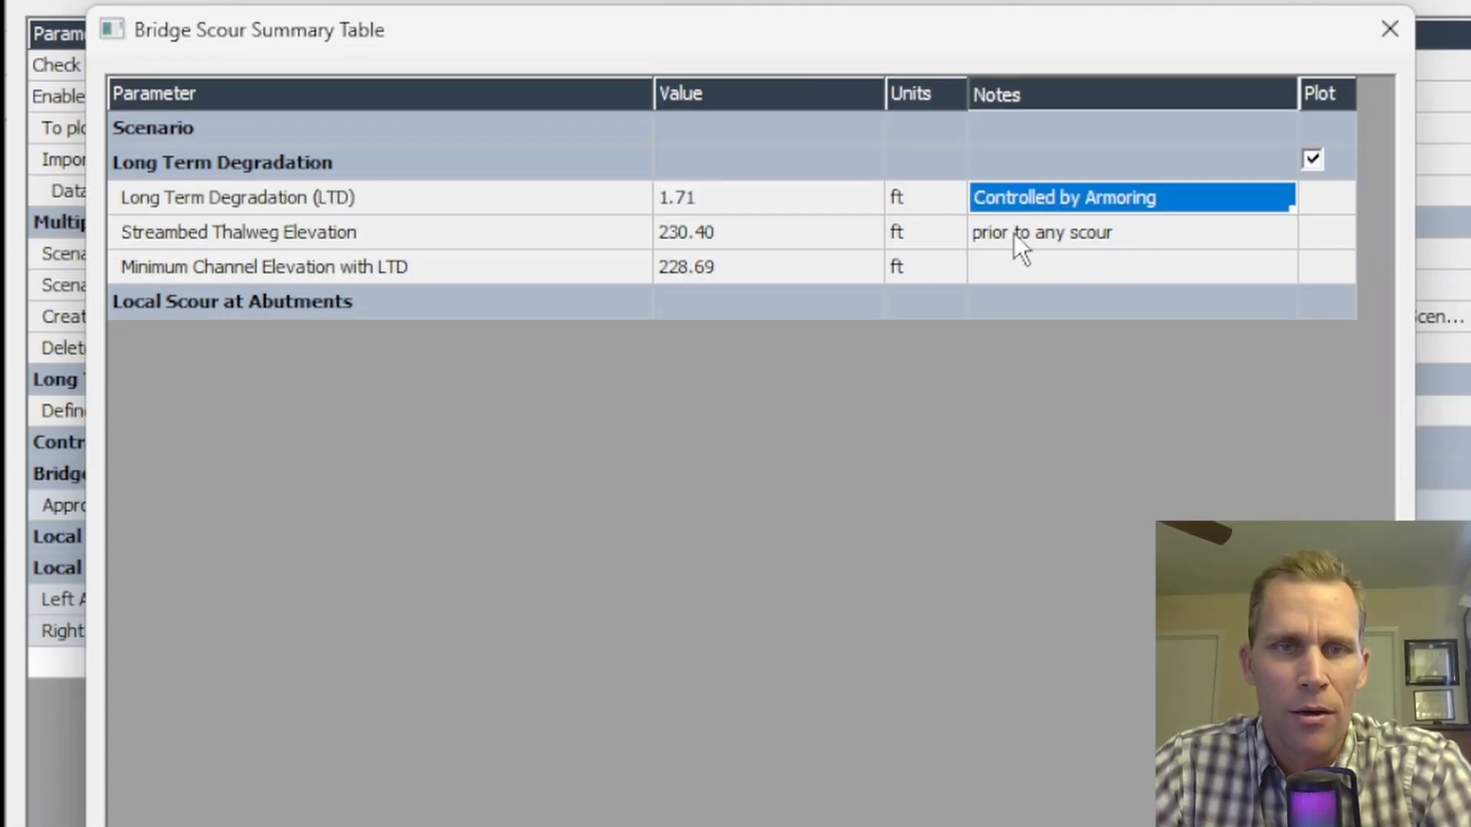
left_click(1390, 29)
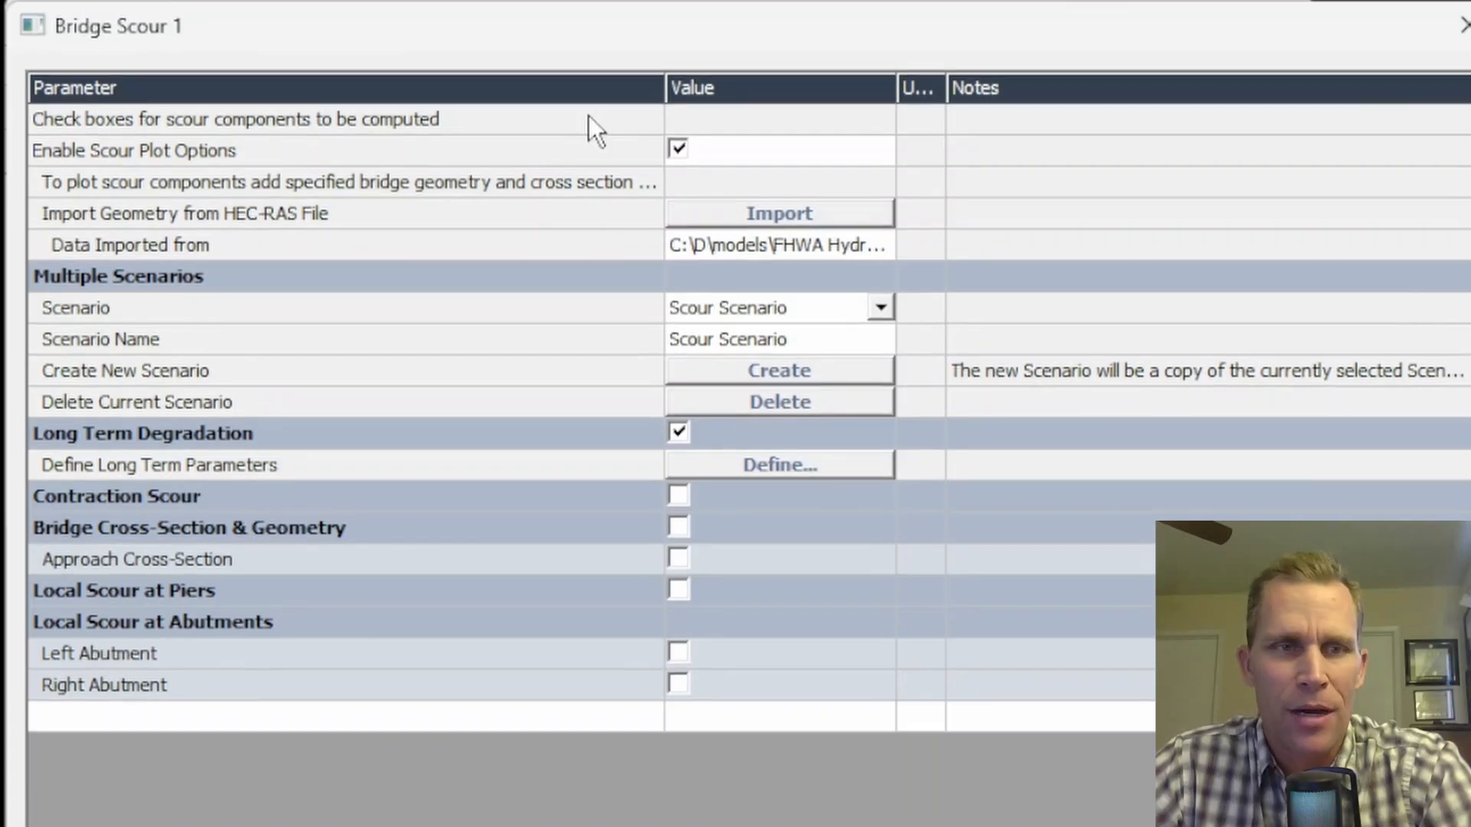